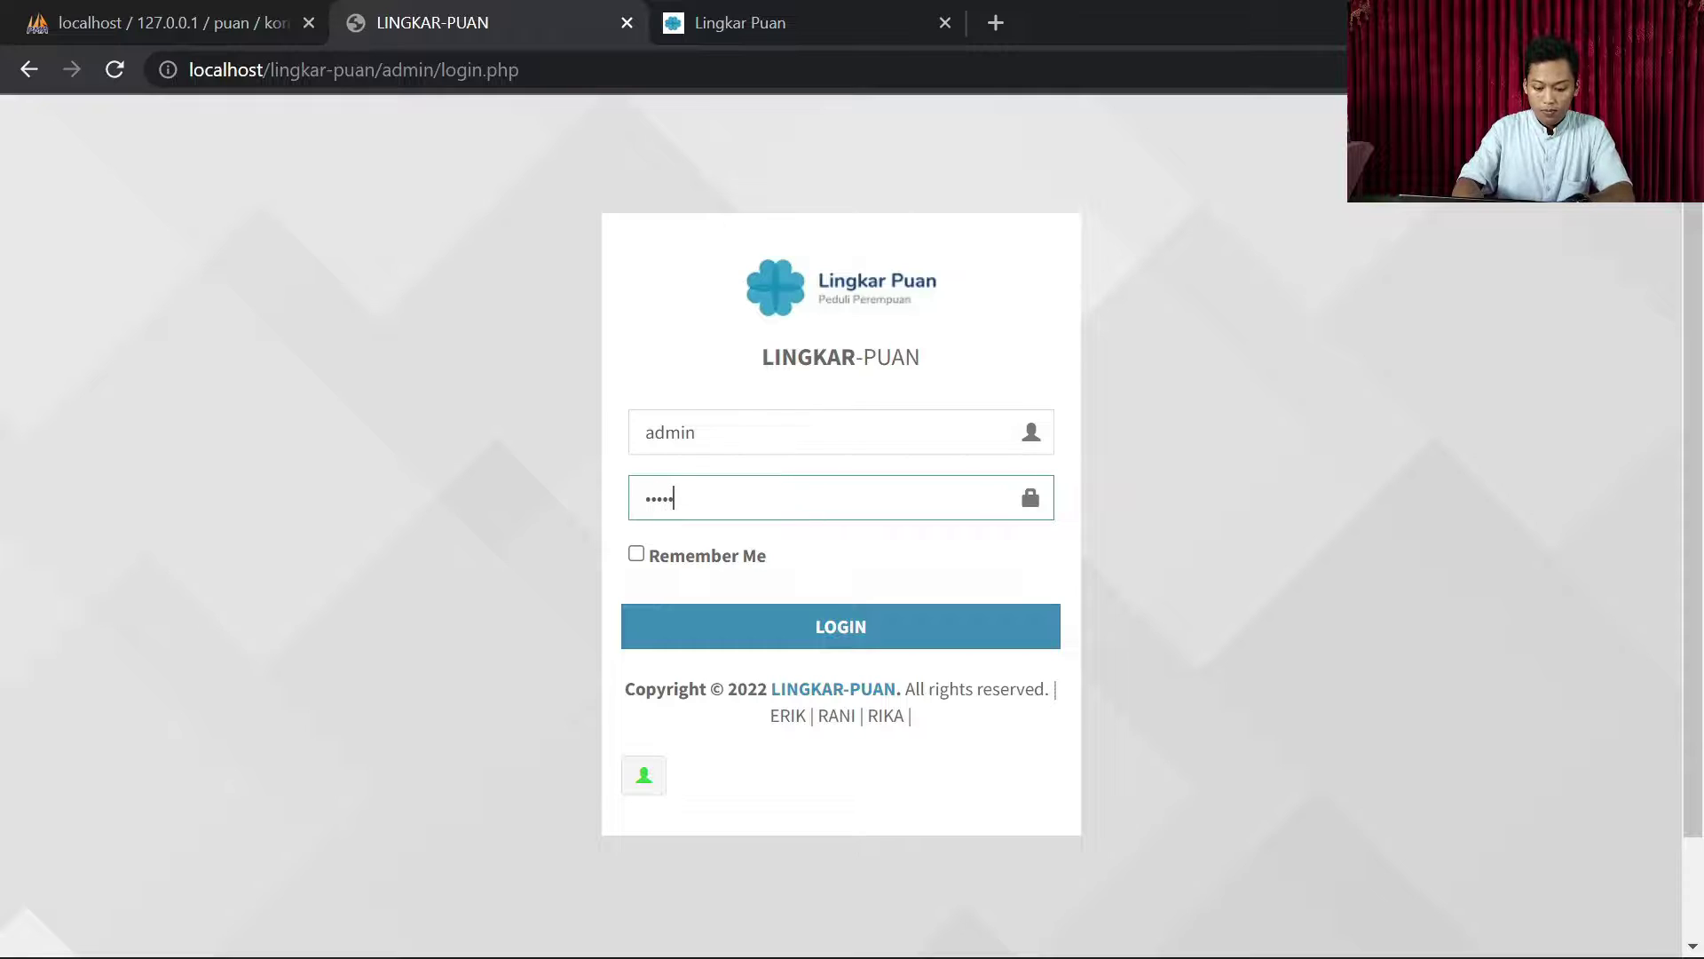
Step: Submit the administrator login, review the dashboard counts, and open the Data Artikel list
{"action": "key", "text": "Return"}
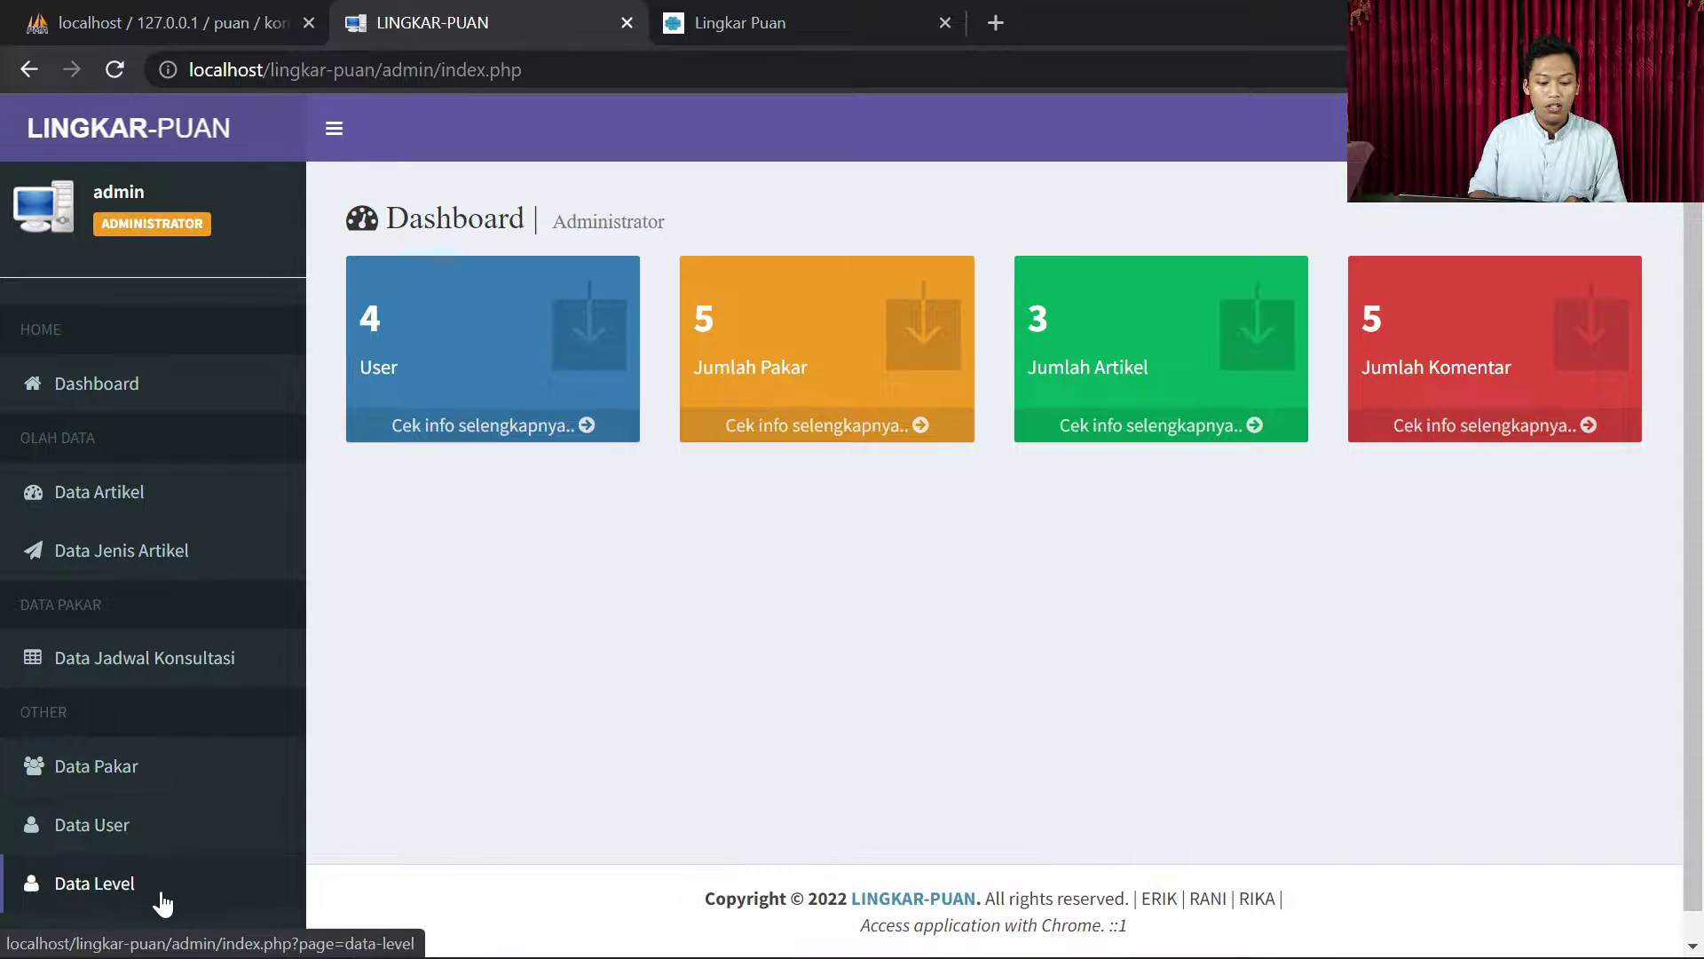
{"action": "scroll", "coordinate": [1700, 582], "scroll_direction": "down", "scroll_amount": 1}
{"action": "left_click_drag", "start_coordinate": [1700, 581], "coordinate": [1692, 479]}
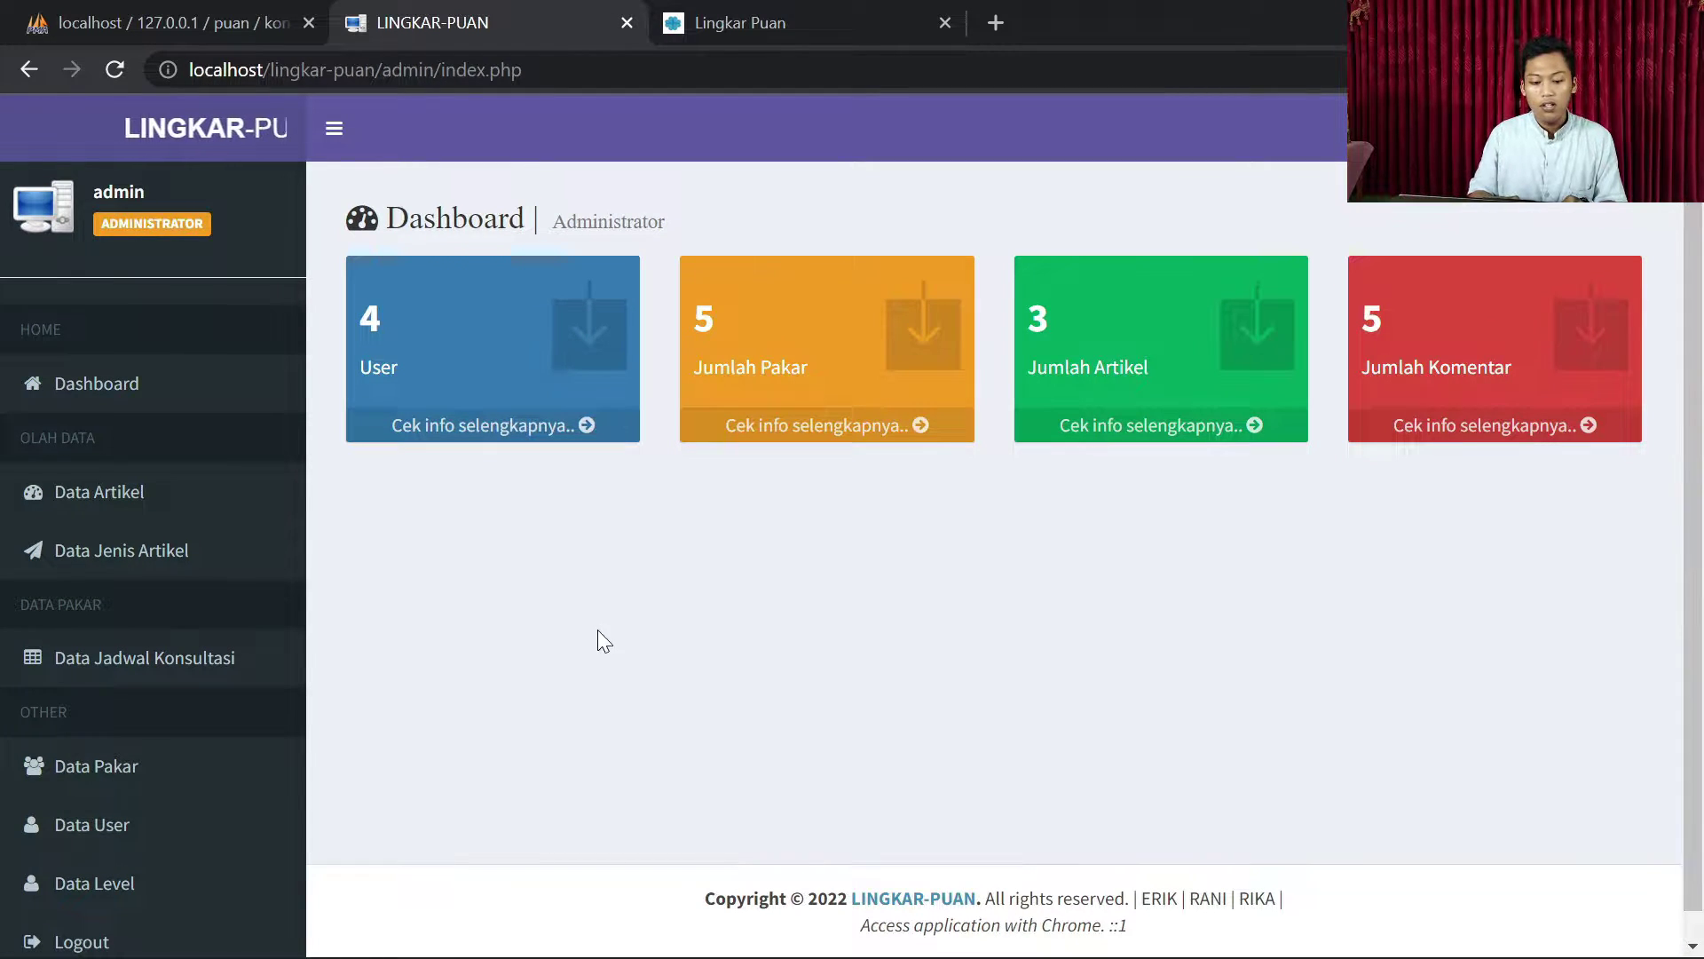
{"action": "left_click", "coordinate": [165, 502]}
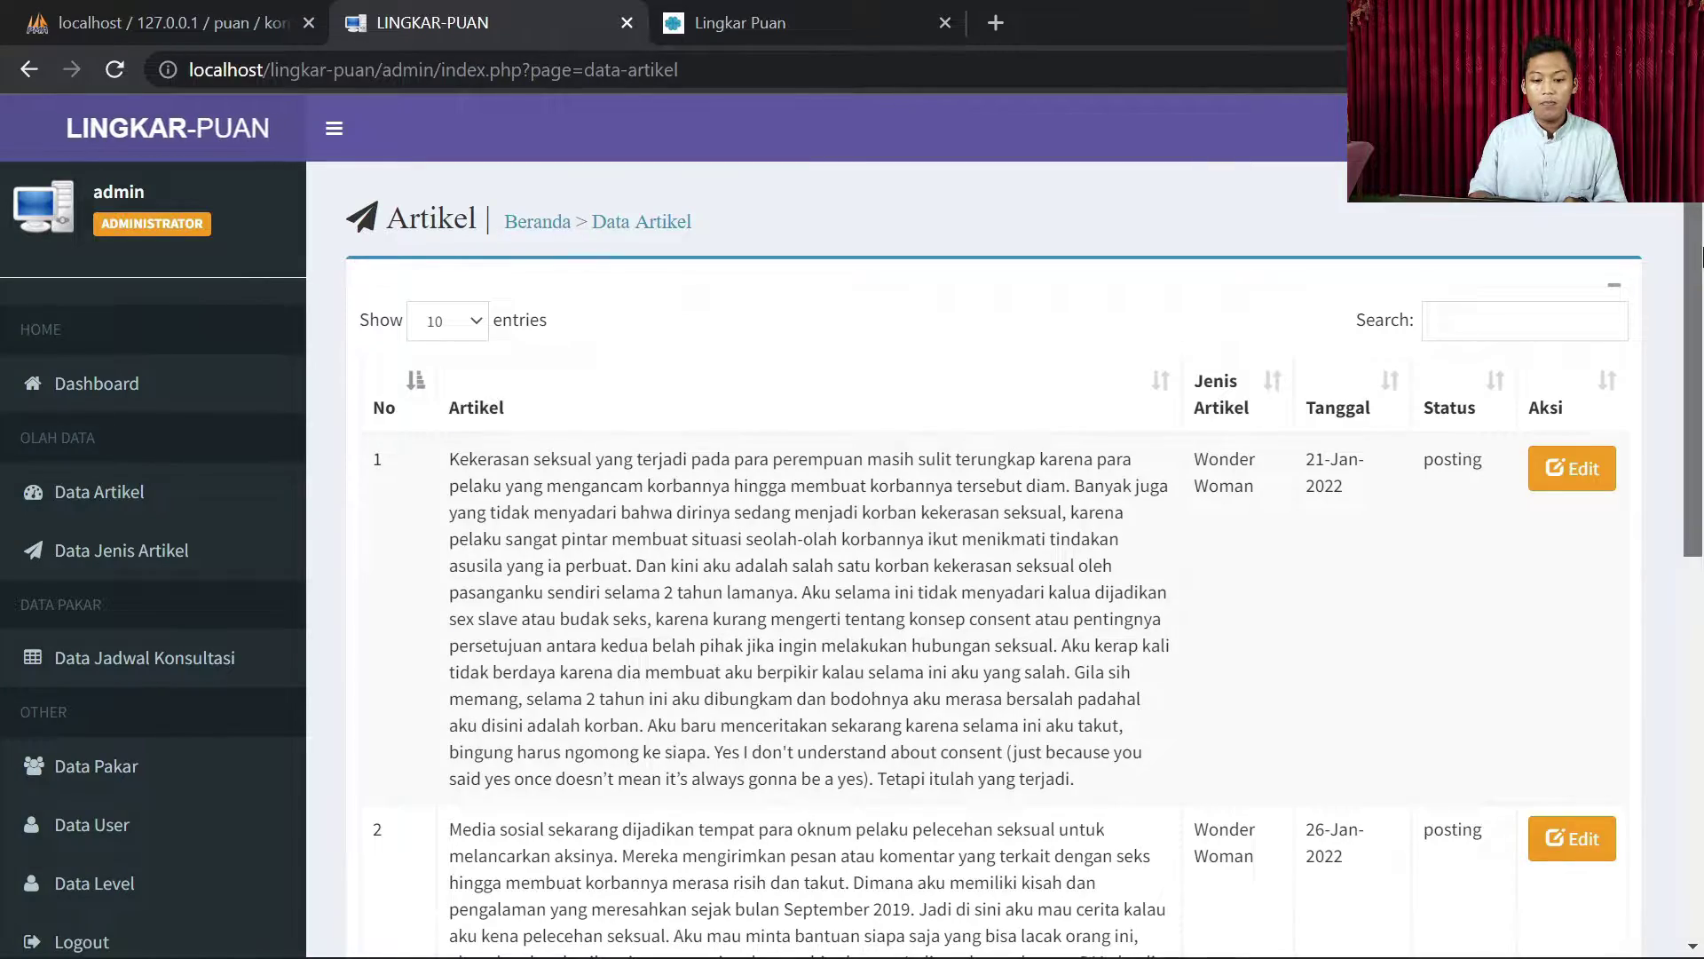
Step: View article 1's edit form, cancel it unchanged, then open the article types list
{"action": "left_click_drag", "start_coordinate": [1702, 257], "coordinate": [1696, 299]}
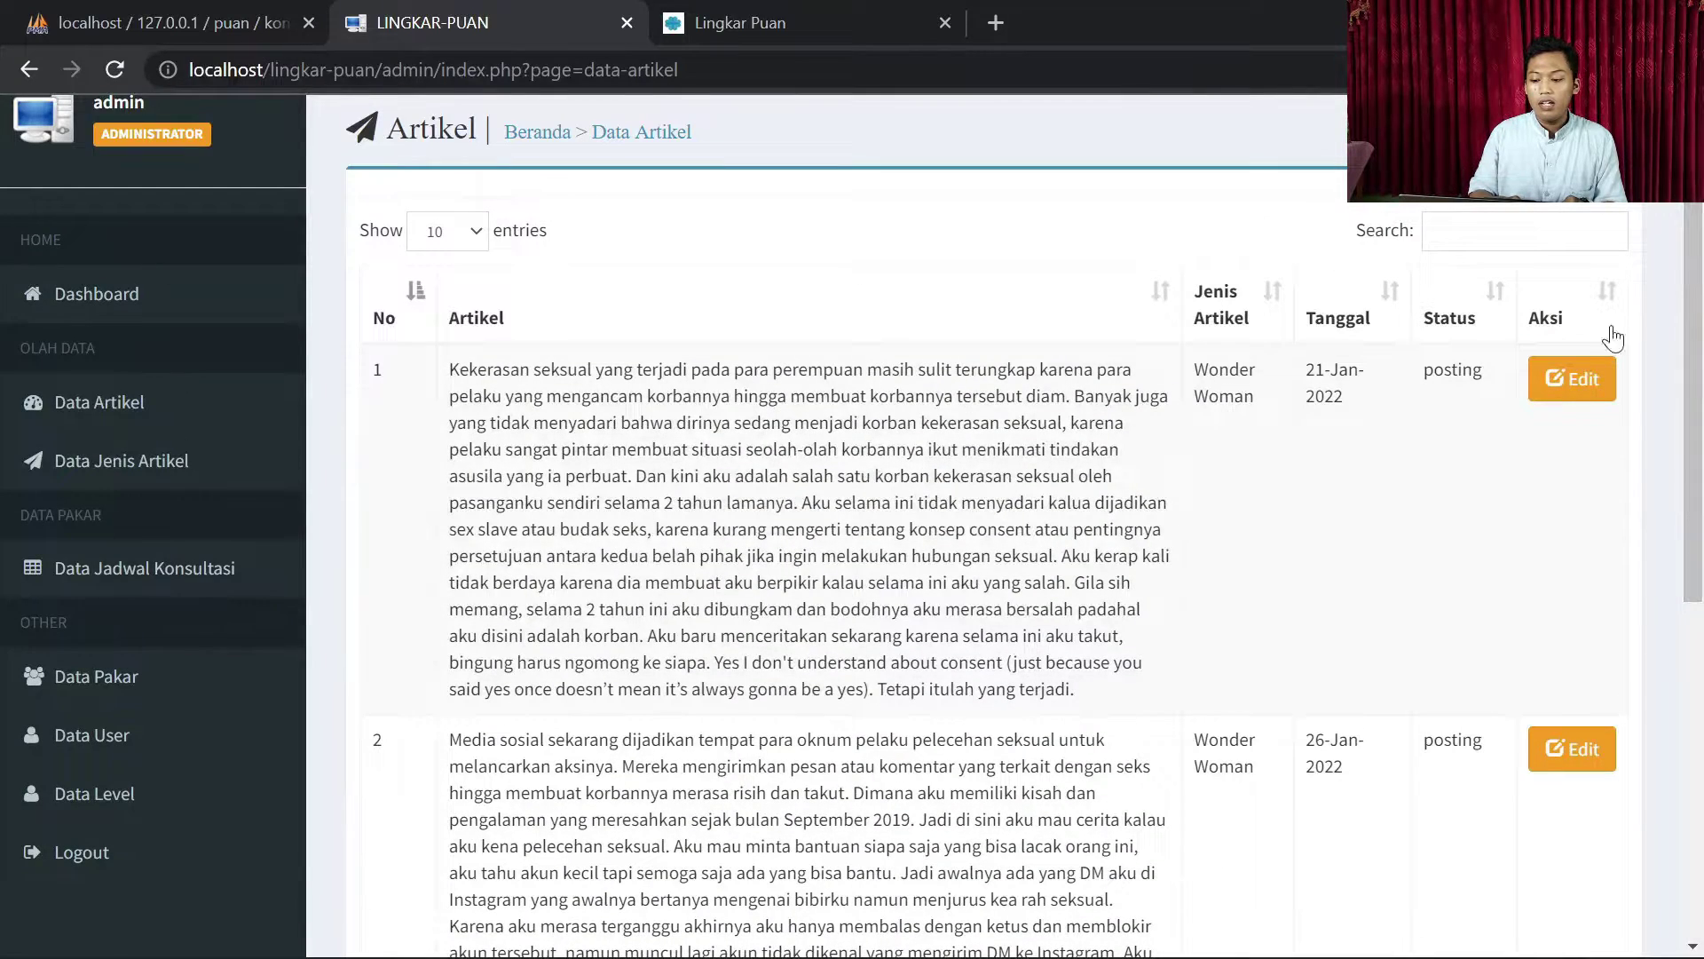
{"action": "left_click", "coordinate": [1569, 378]}
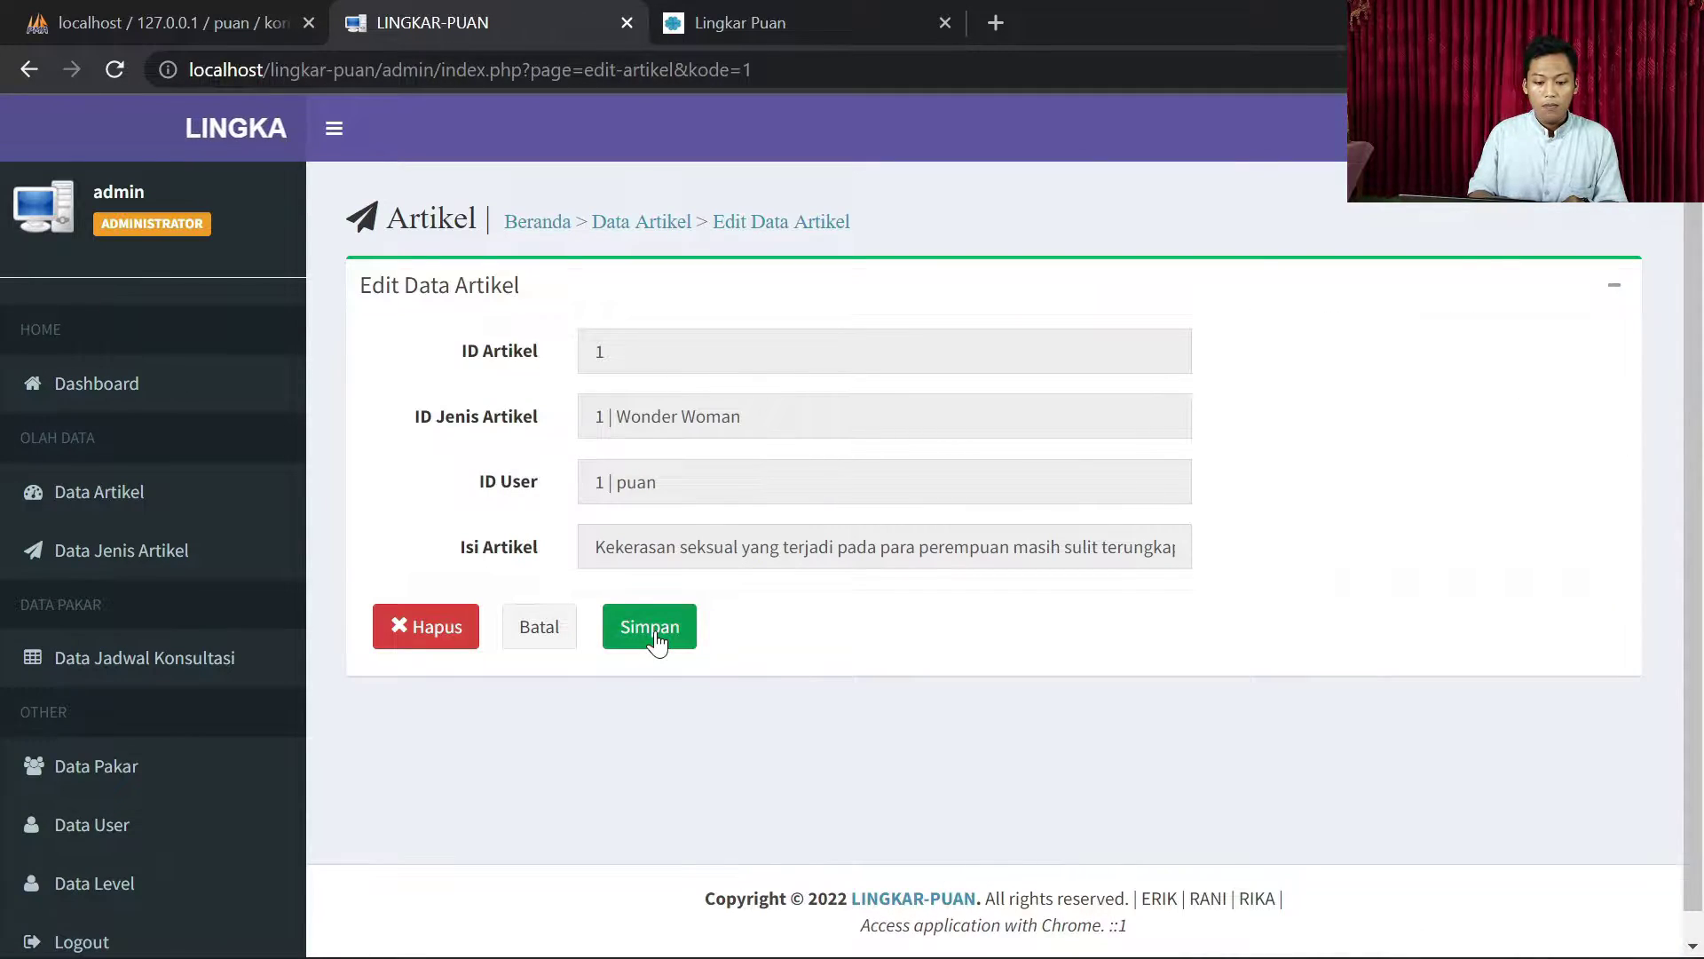
{"action": "left_click", "coordinate": [553, 633]}
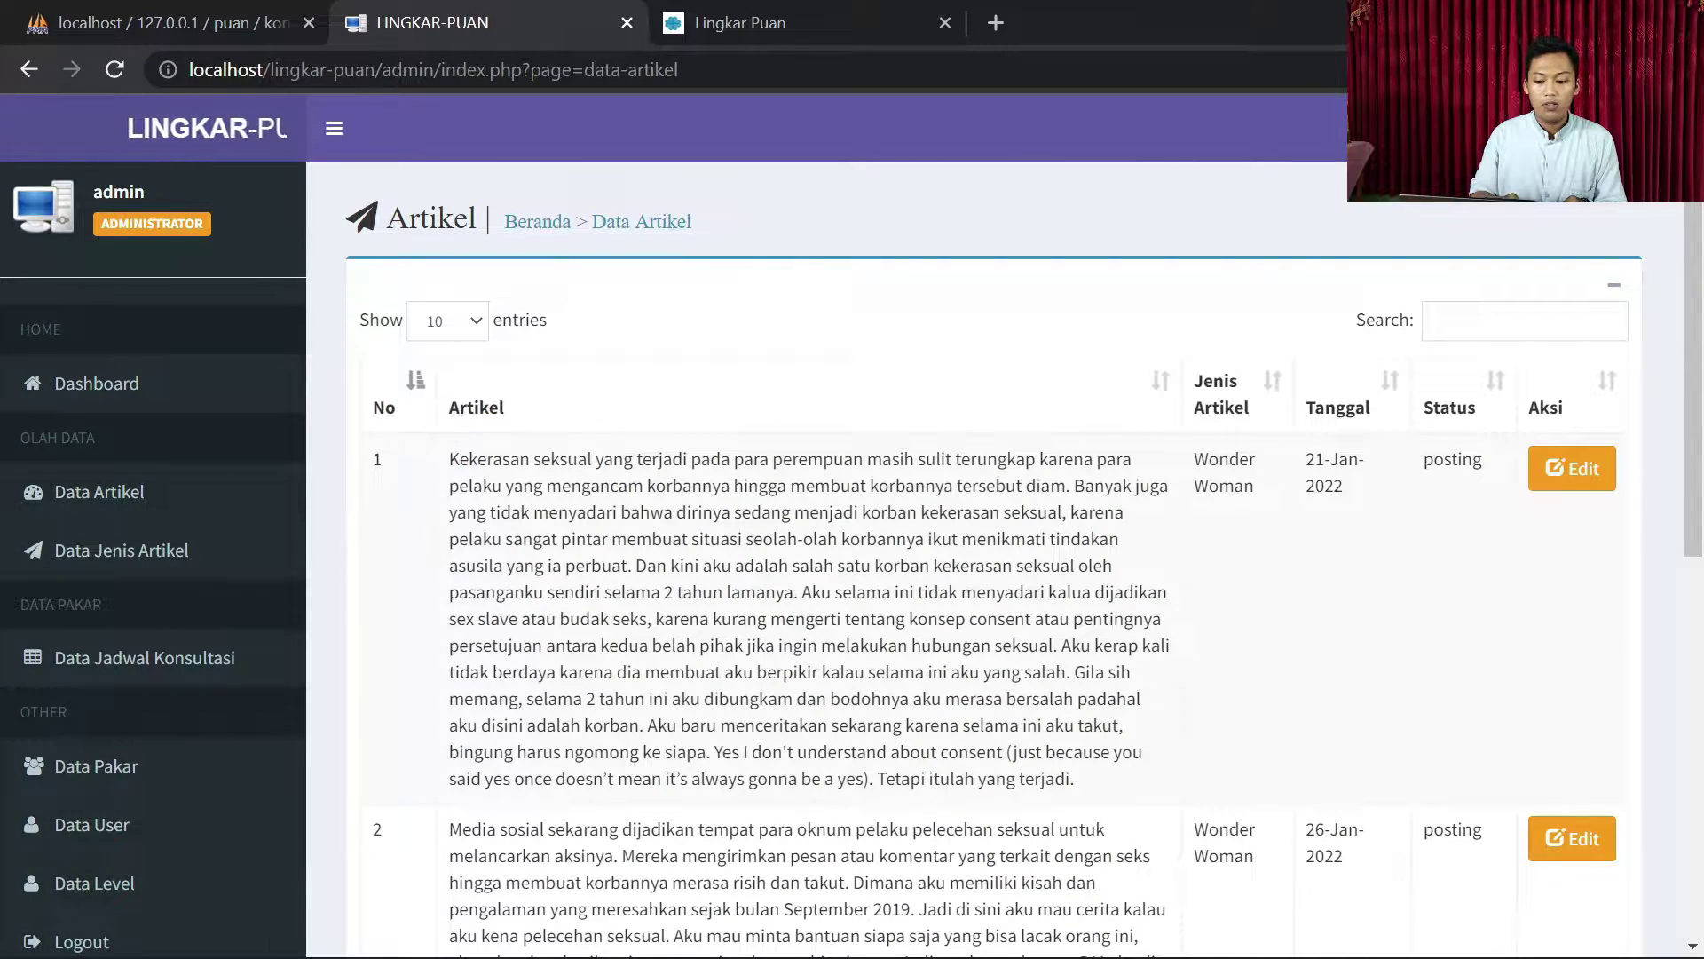
{"action": "scroll", "coordinate": [1700, 423], "scroll_direction": "down", "scroll_amount": 3}
{"action": "scroll", "coordinate": [1699, 423], "scroll_direction": "up", "scroll_amount": 3}
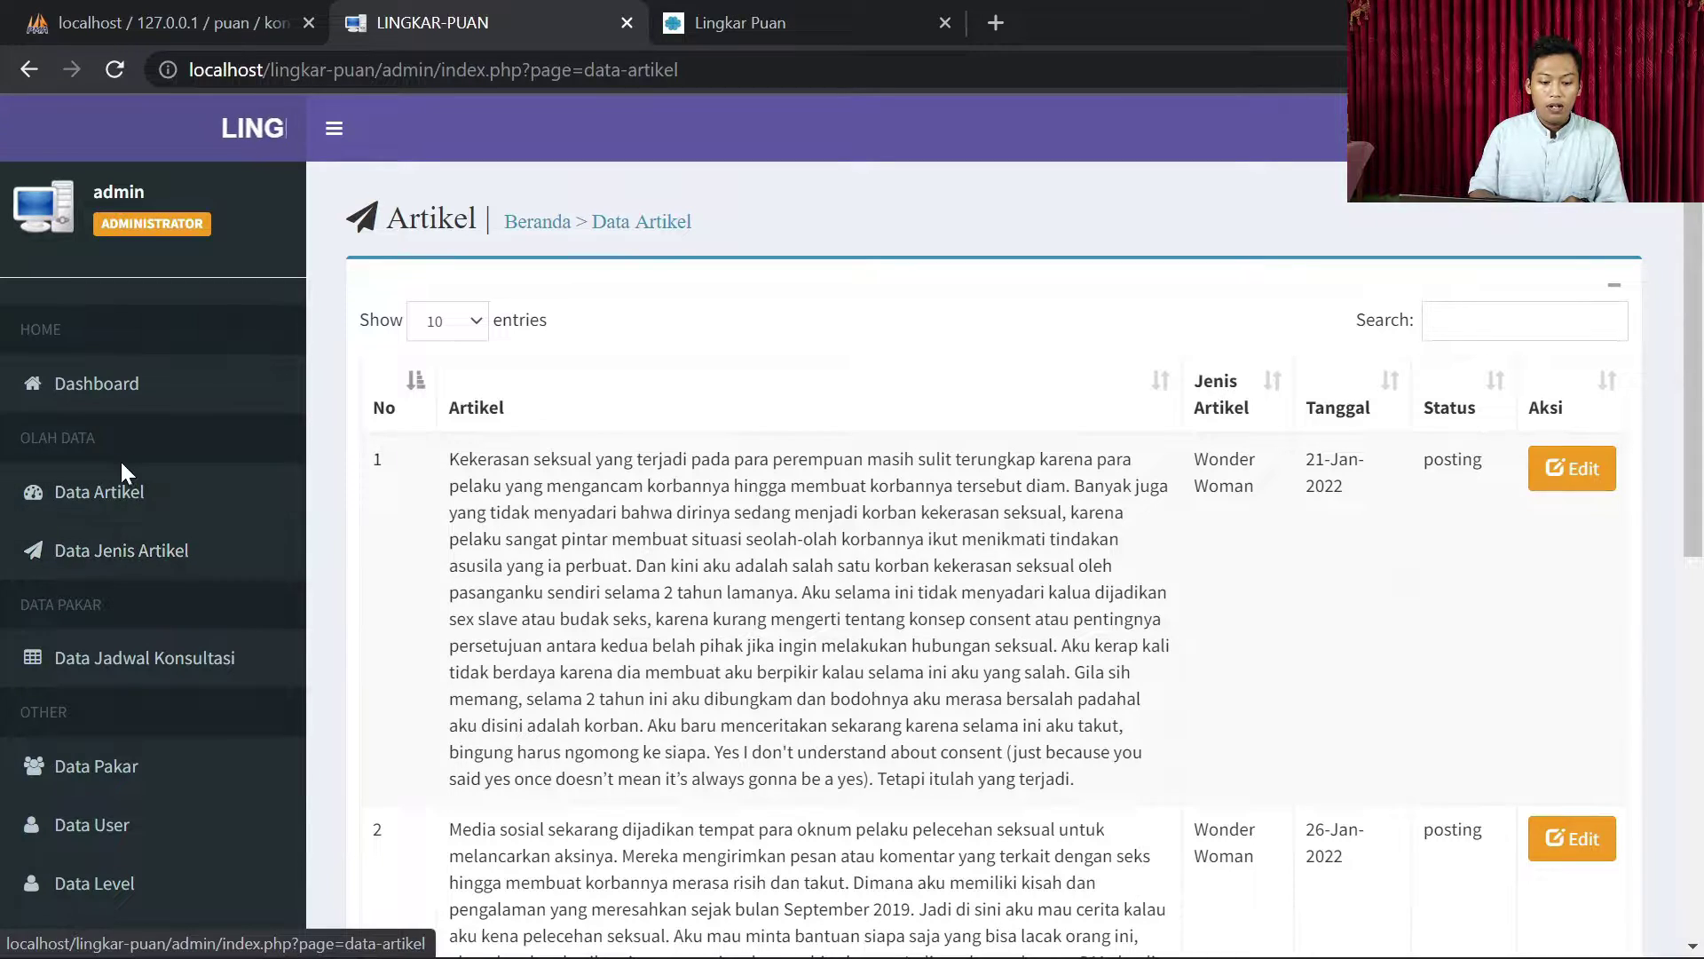
{"action": "left_click", "coordinate": [182, 550]}
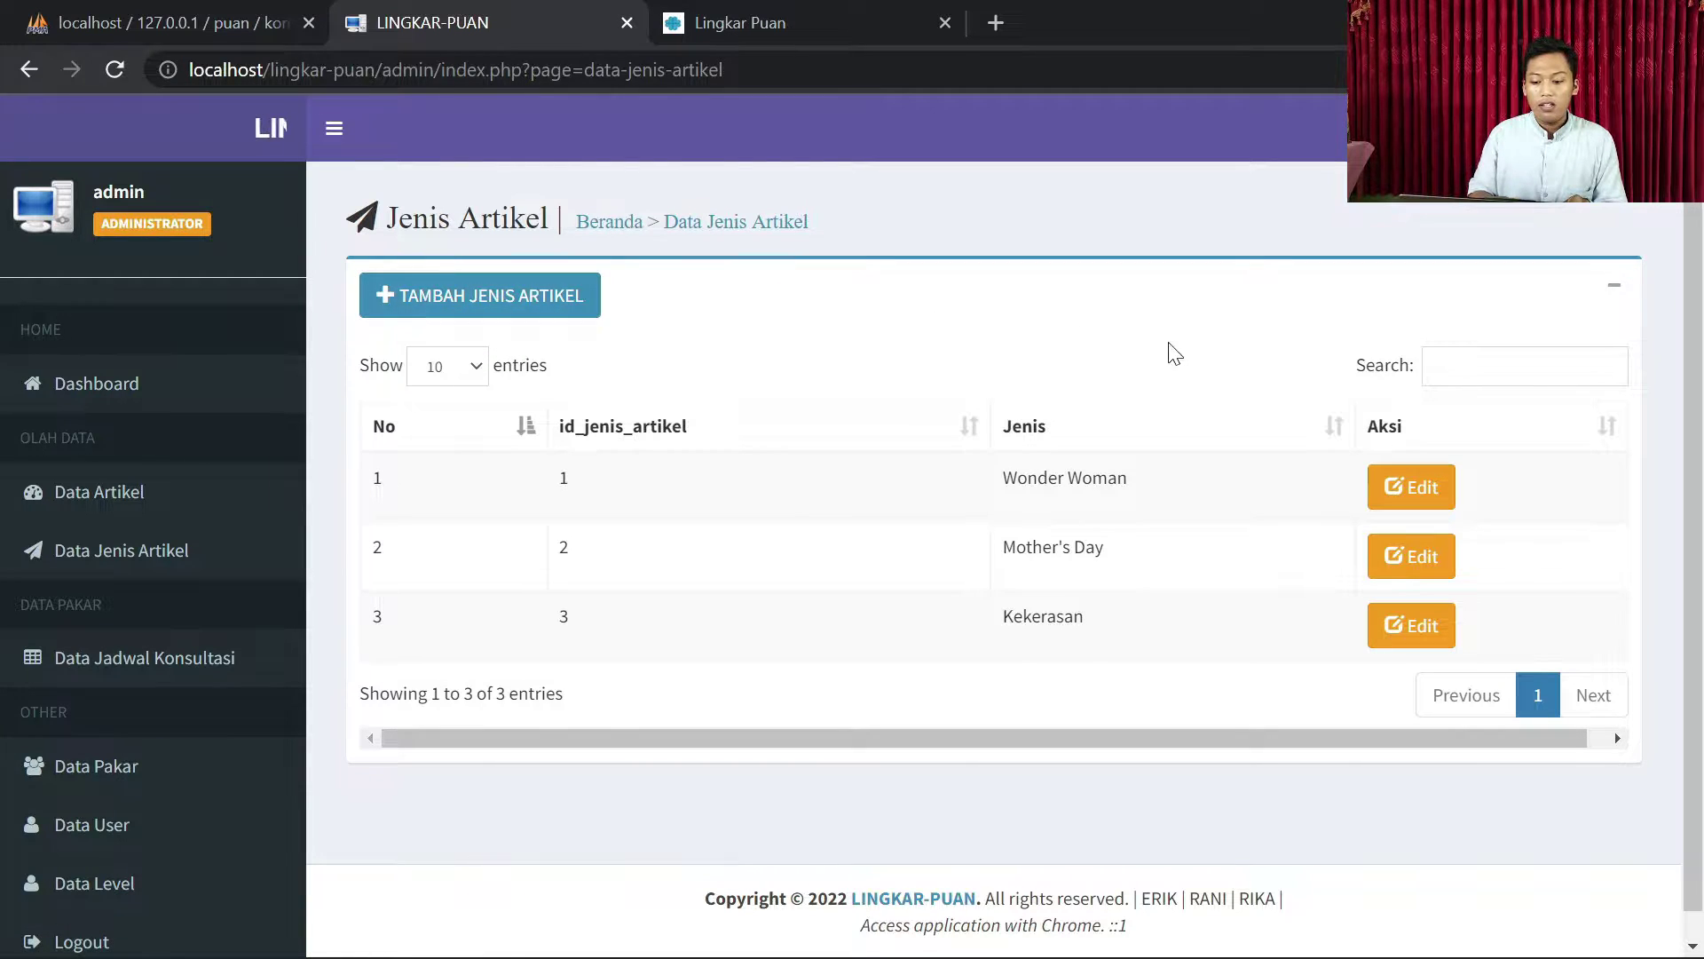
Step: Preview the Tambah Jenis Artikel form and the Wonder Woman edit form, cancelling both unchanged
{"action": "left_click", "coordinate": [513, 313]}
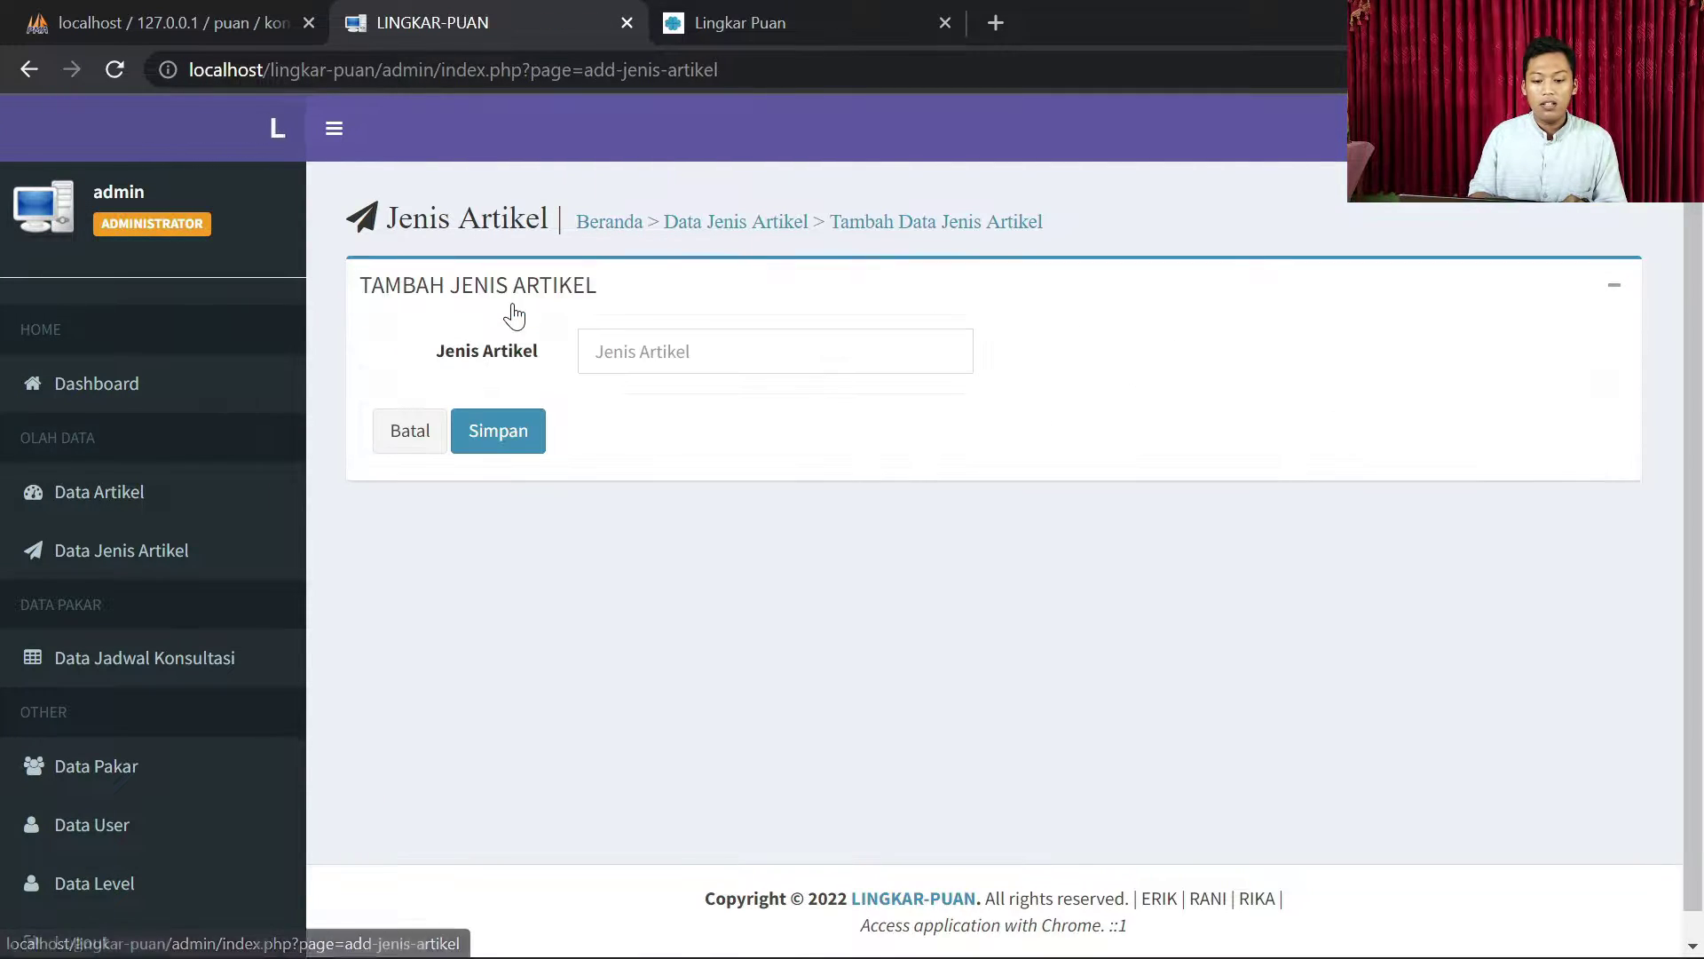
{"action": "left_click", "coordinate": [406, 430]}
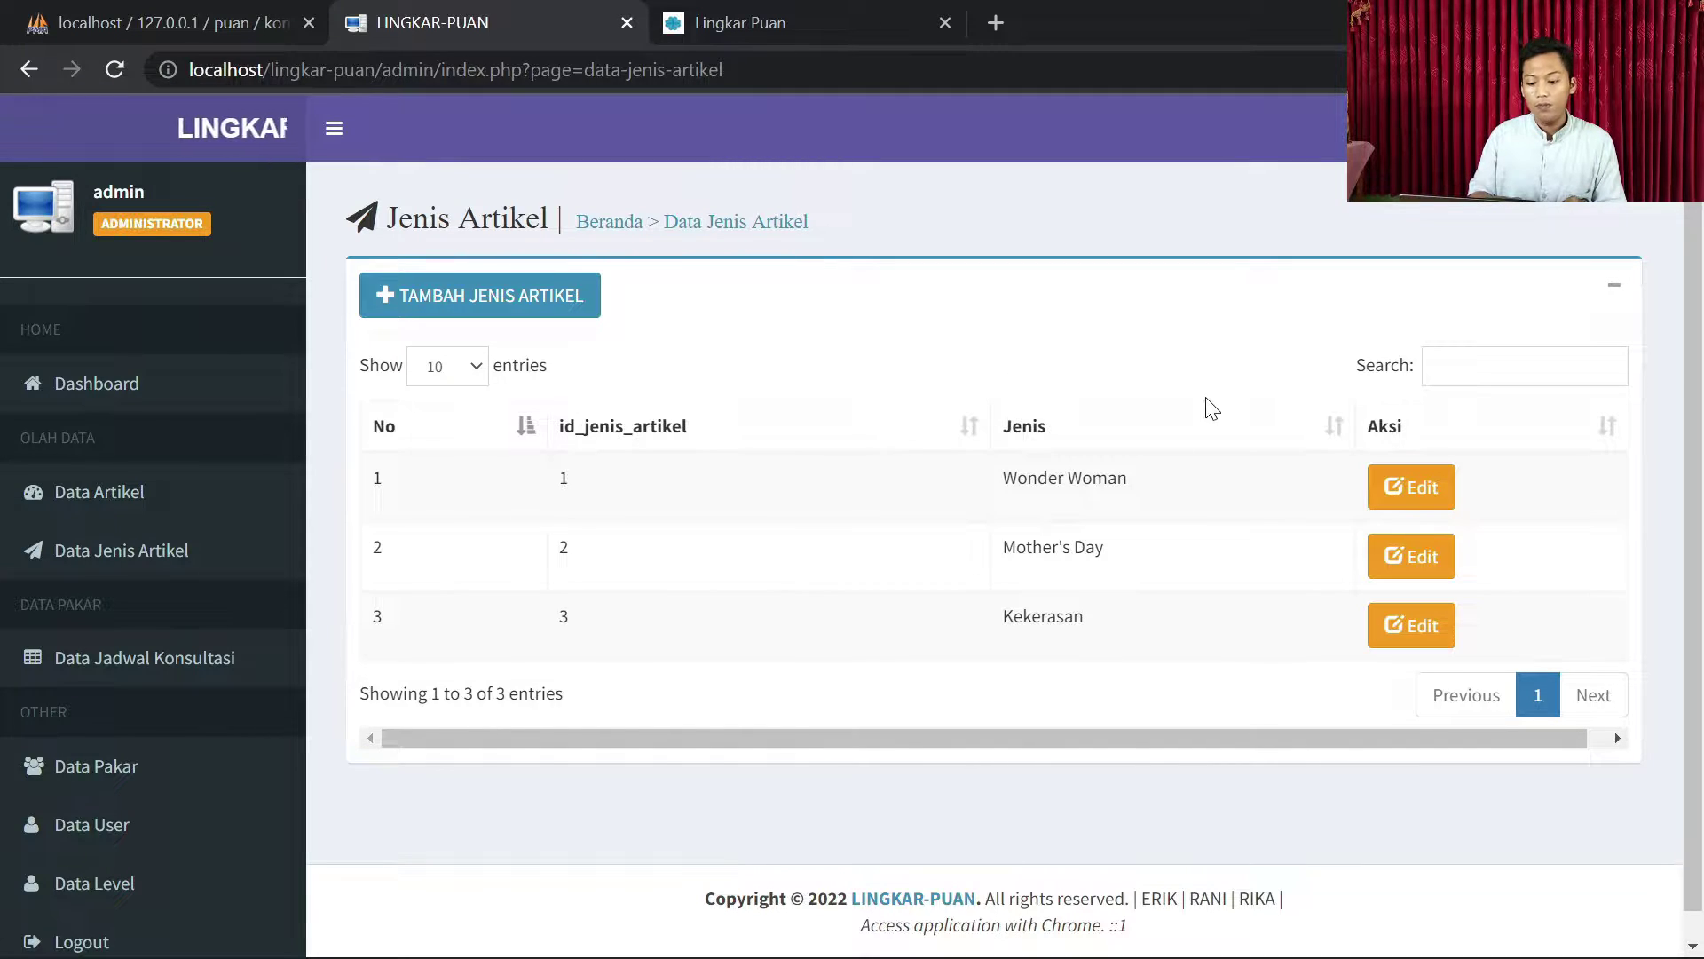
{"action": "left_click", "coordinate": [1409, 487]}
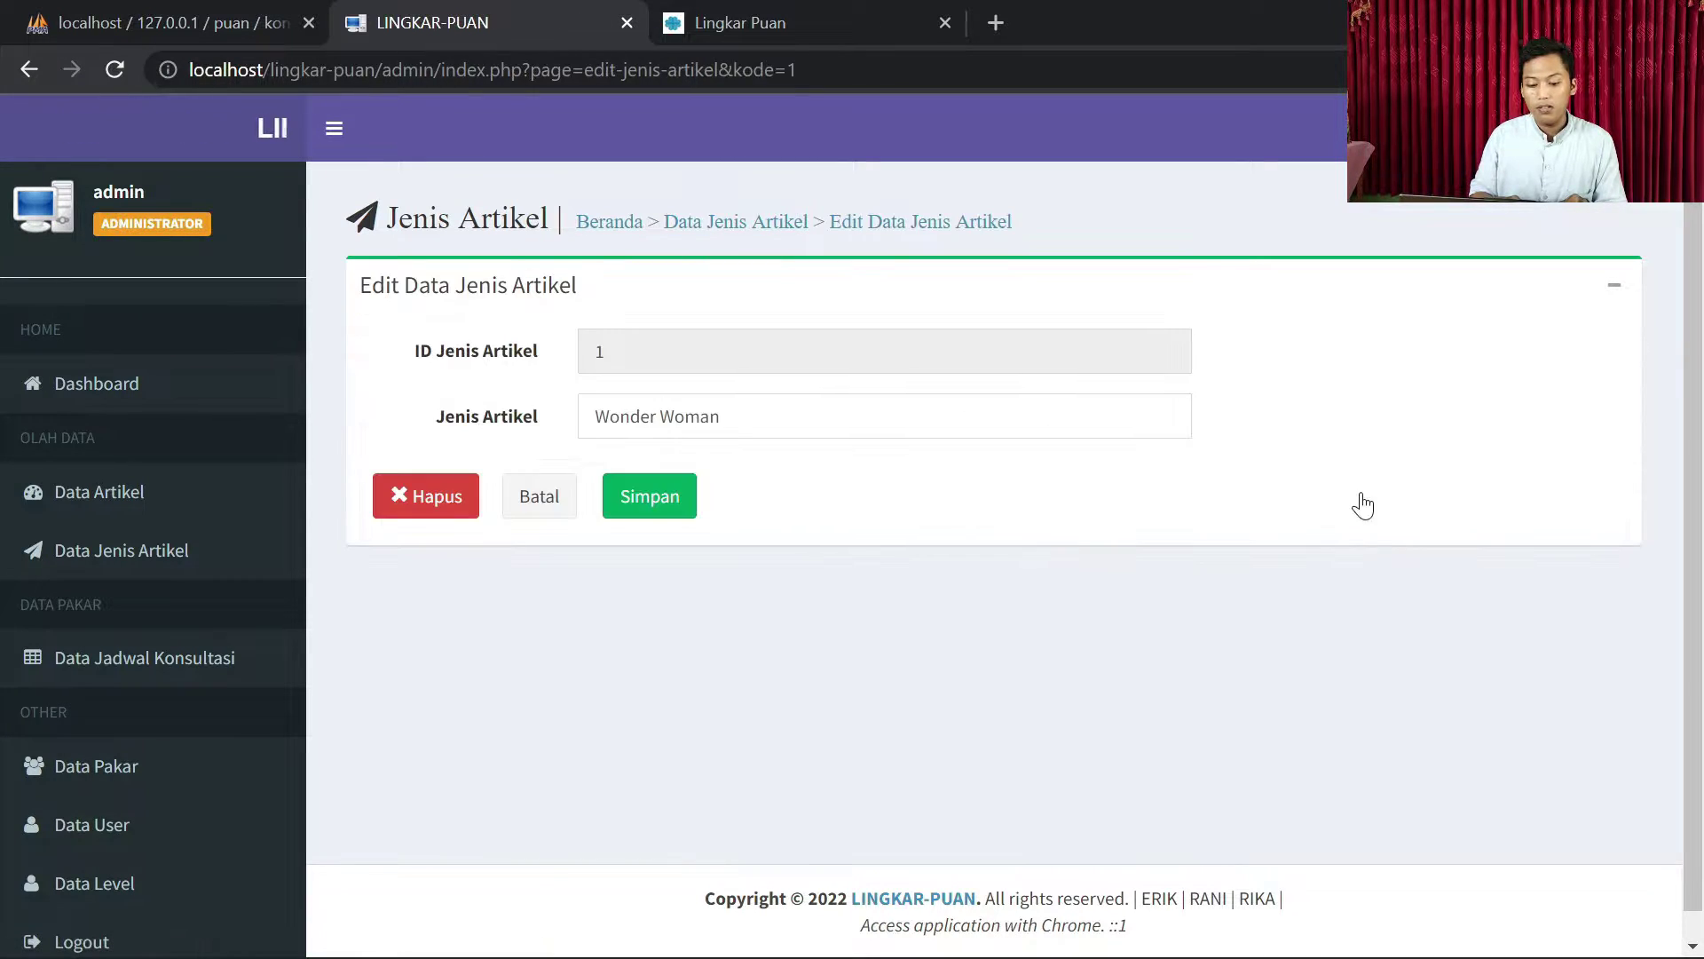
{"action": "left_click", "coordinate": [539, 495]}
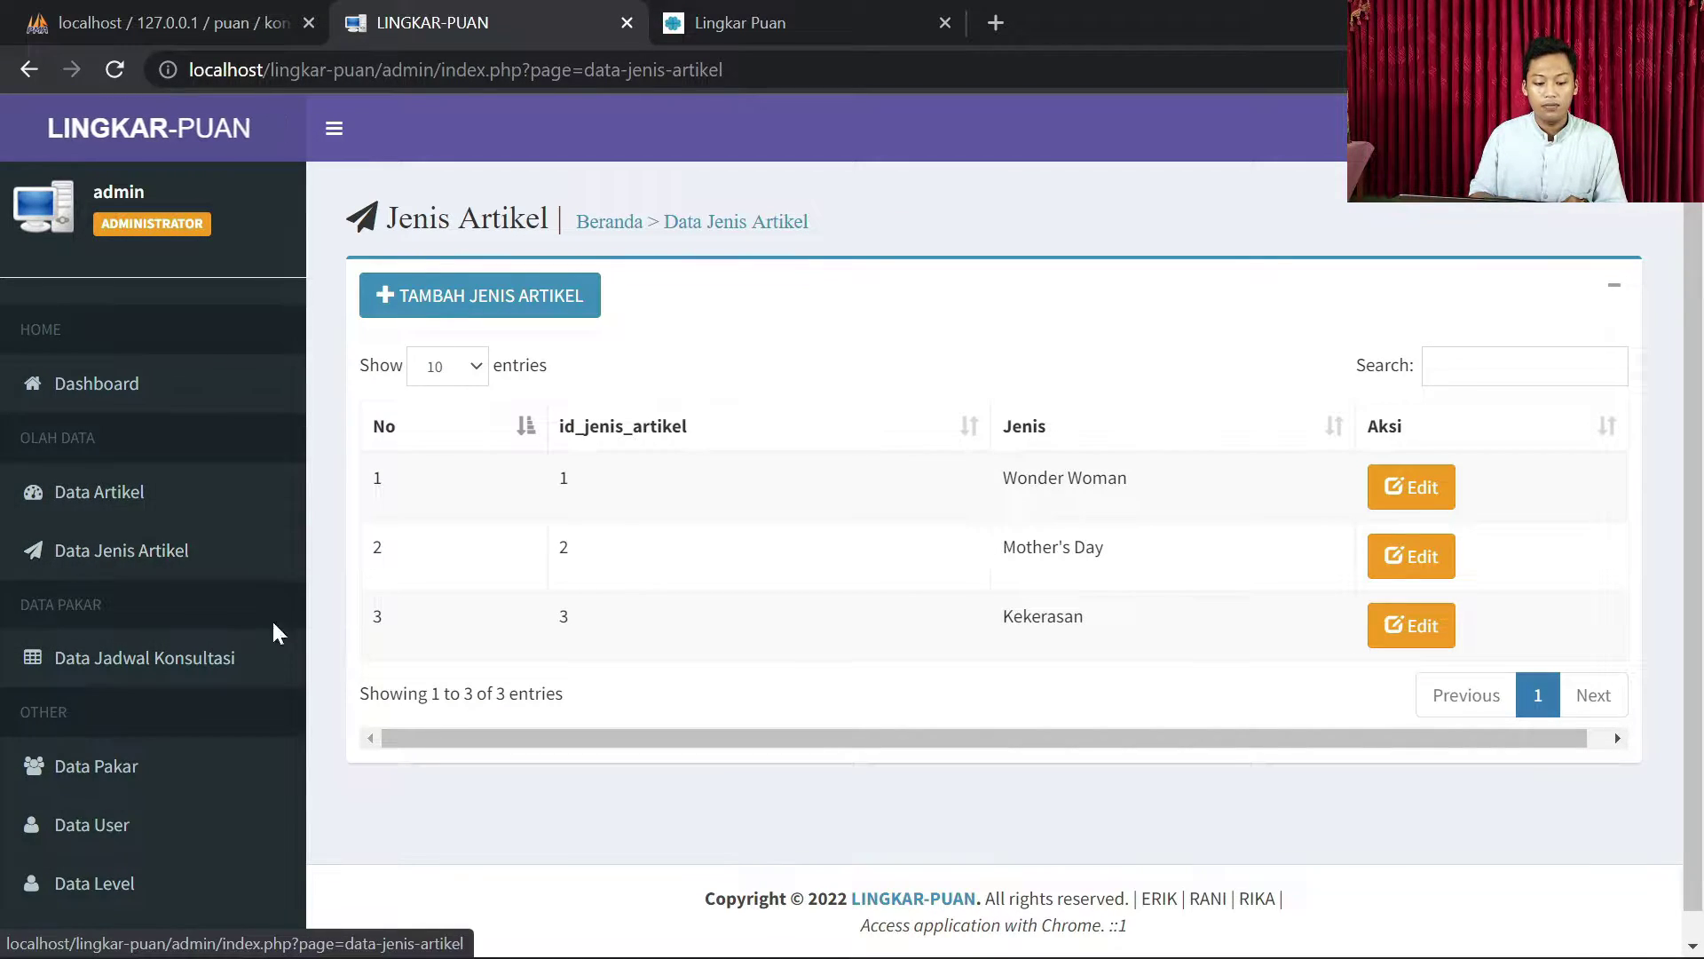
Step: Open the schedule list and check booking 1's day options, keeping Rabu, then cancel
{"action": "left_click", "coordinate": [195, 668]}
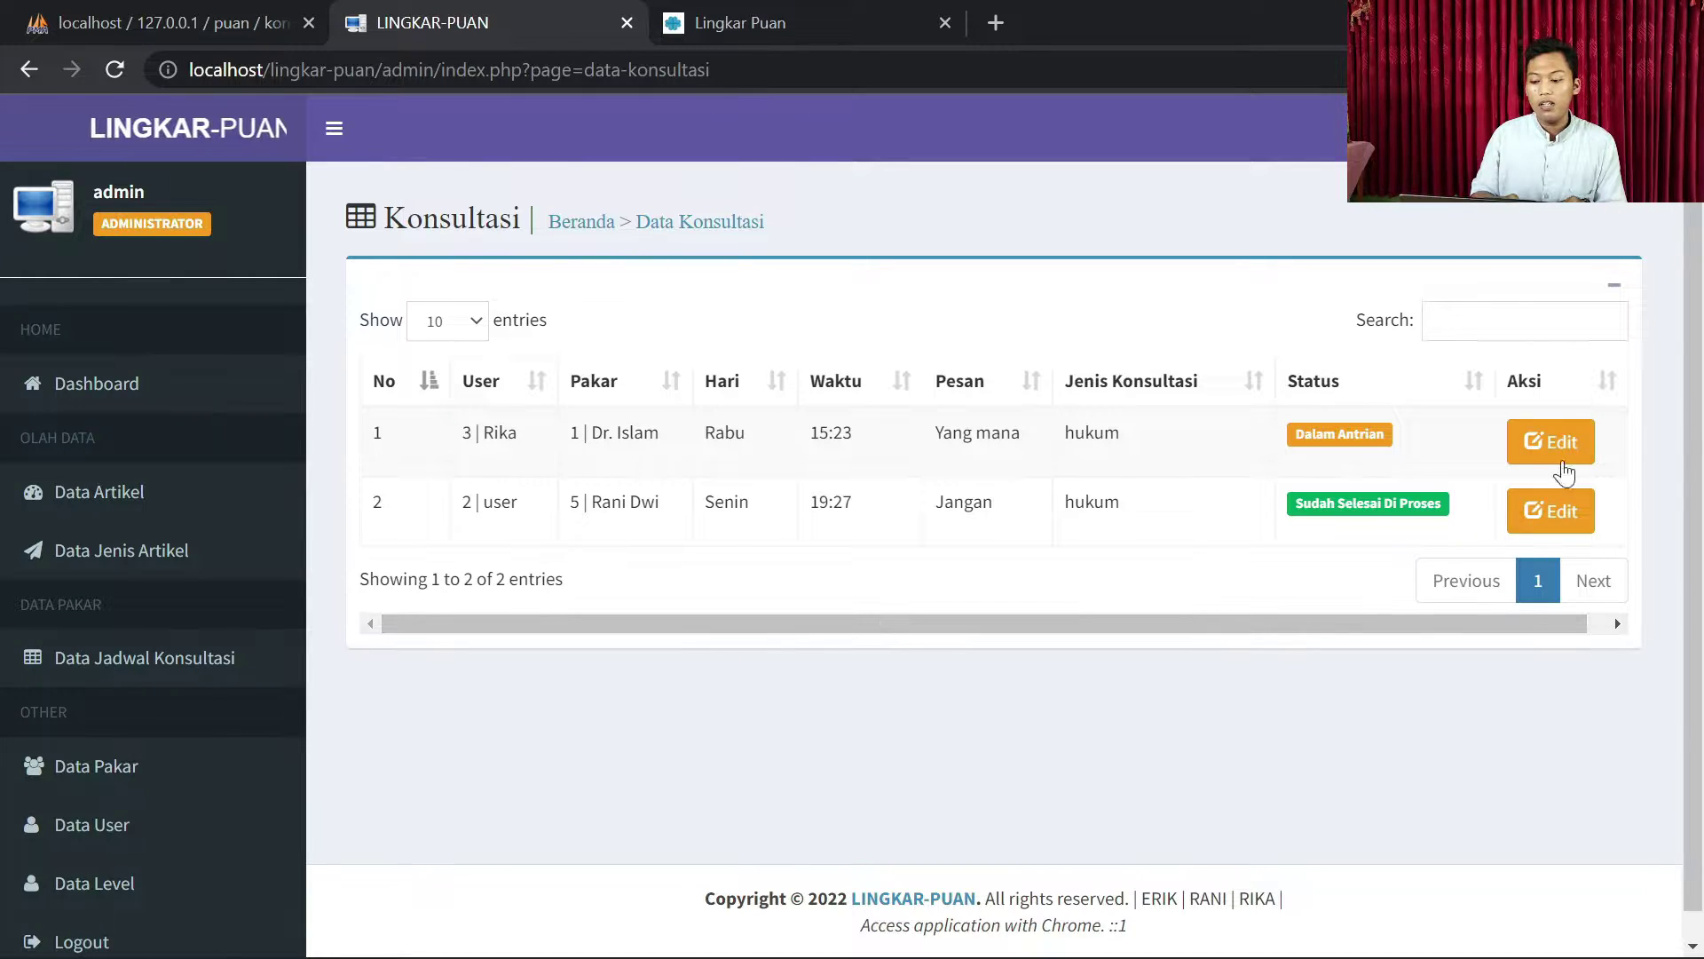
{"action": "left_click", "coordinate": [1546, 443]}
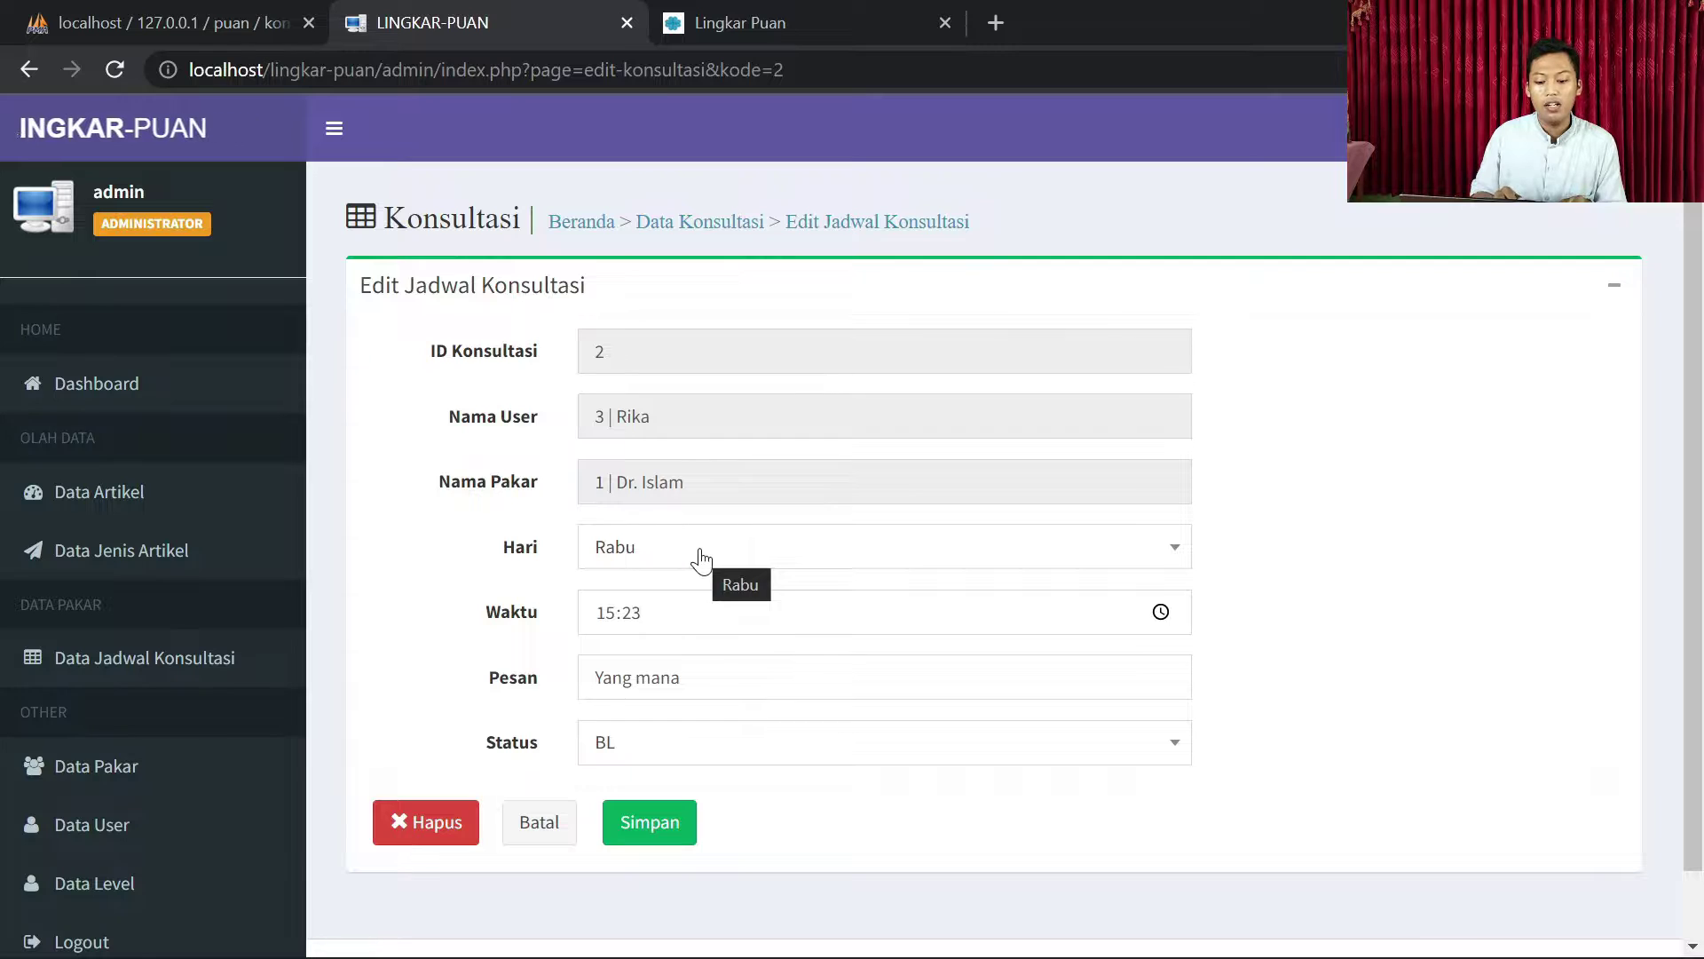
{"action": "left_click", "coordinate": [700, 555]}
{"action": "left_click", "coordinate": [700, 555]}
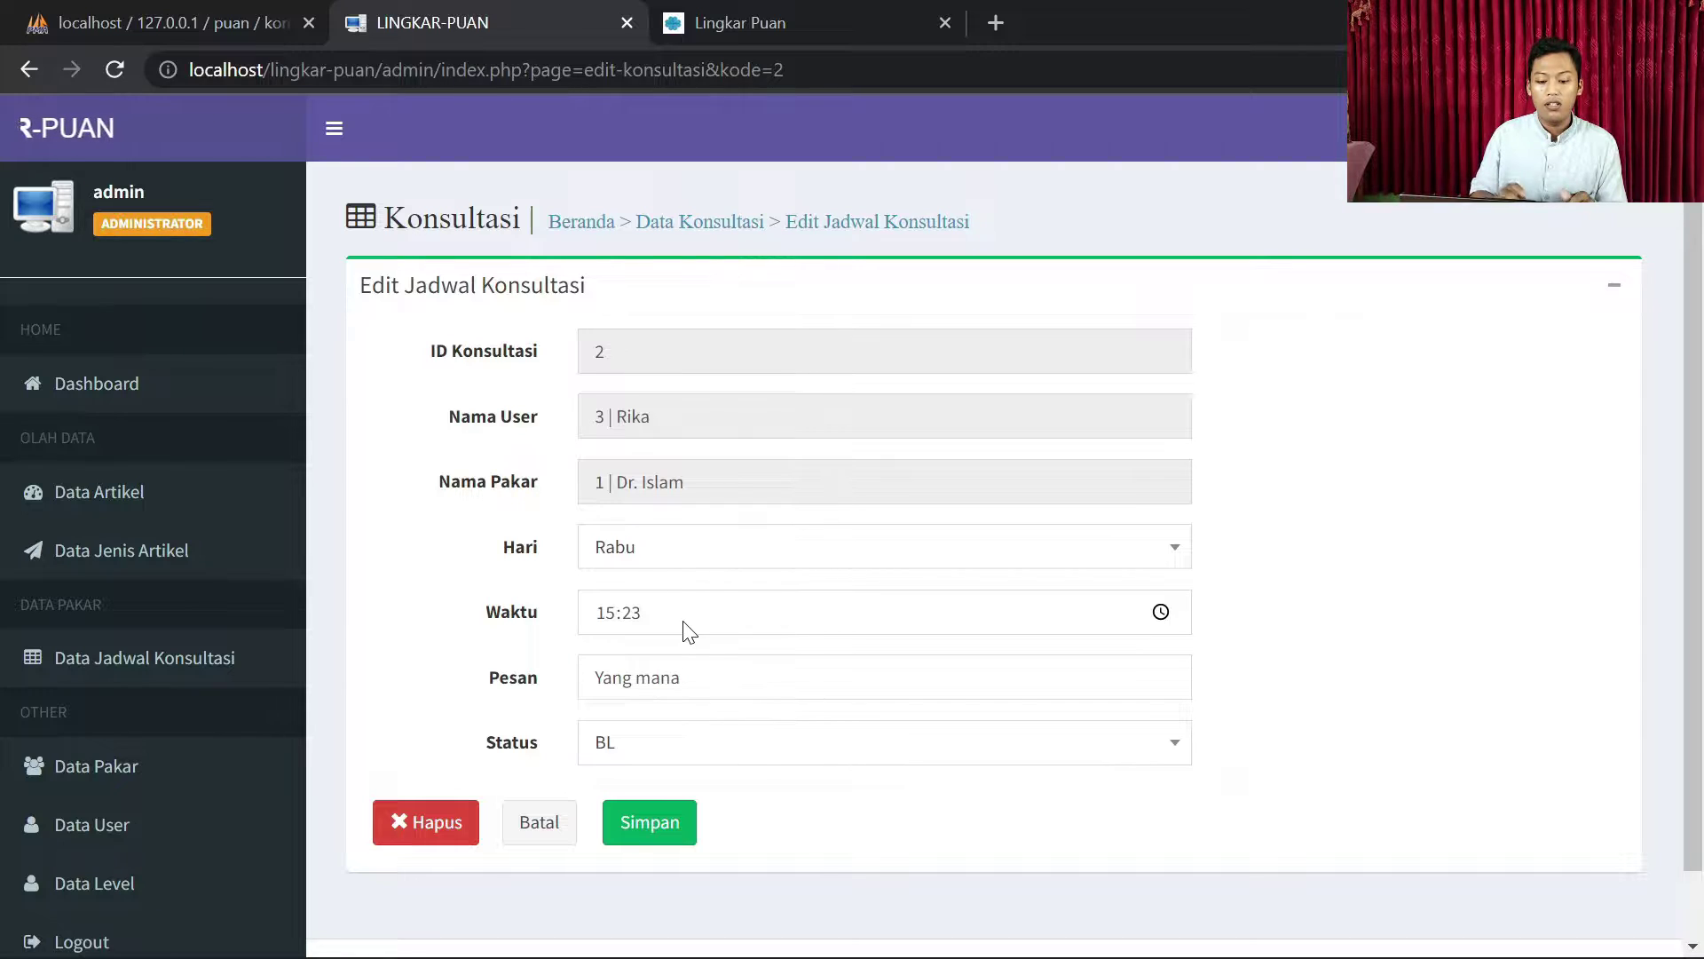
{"action": "left_click", "coordinate": [539, 835]}
Step: Reopen booking 1's edit form to review its status options, then cancel without saving
{"action": "left_click", "coordinate": [1522, 444]}
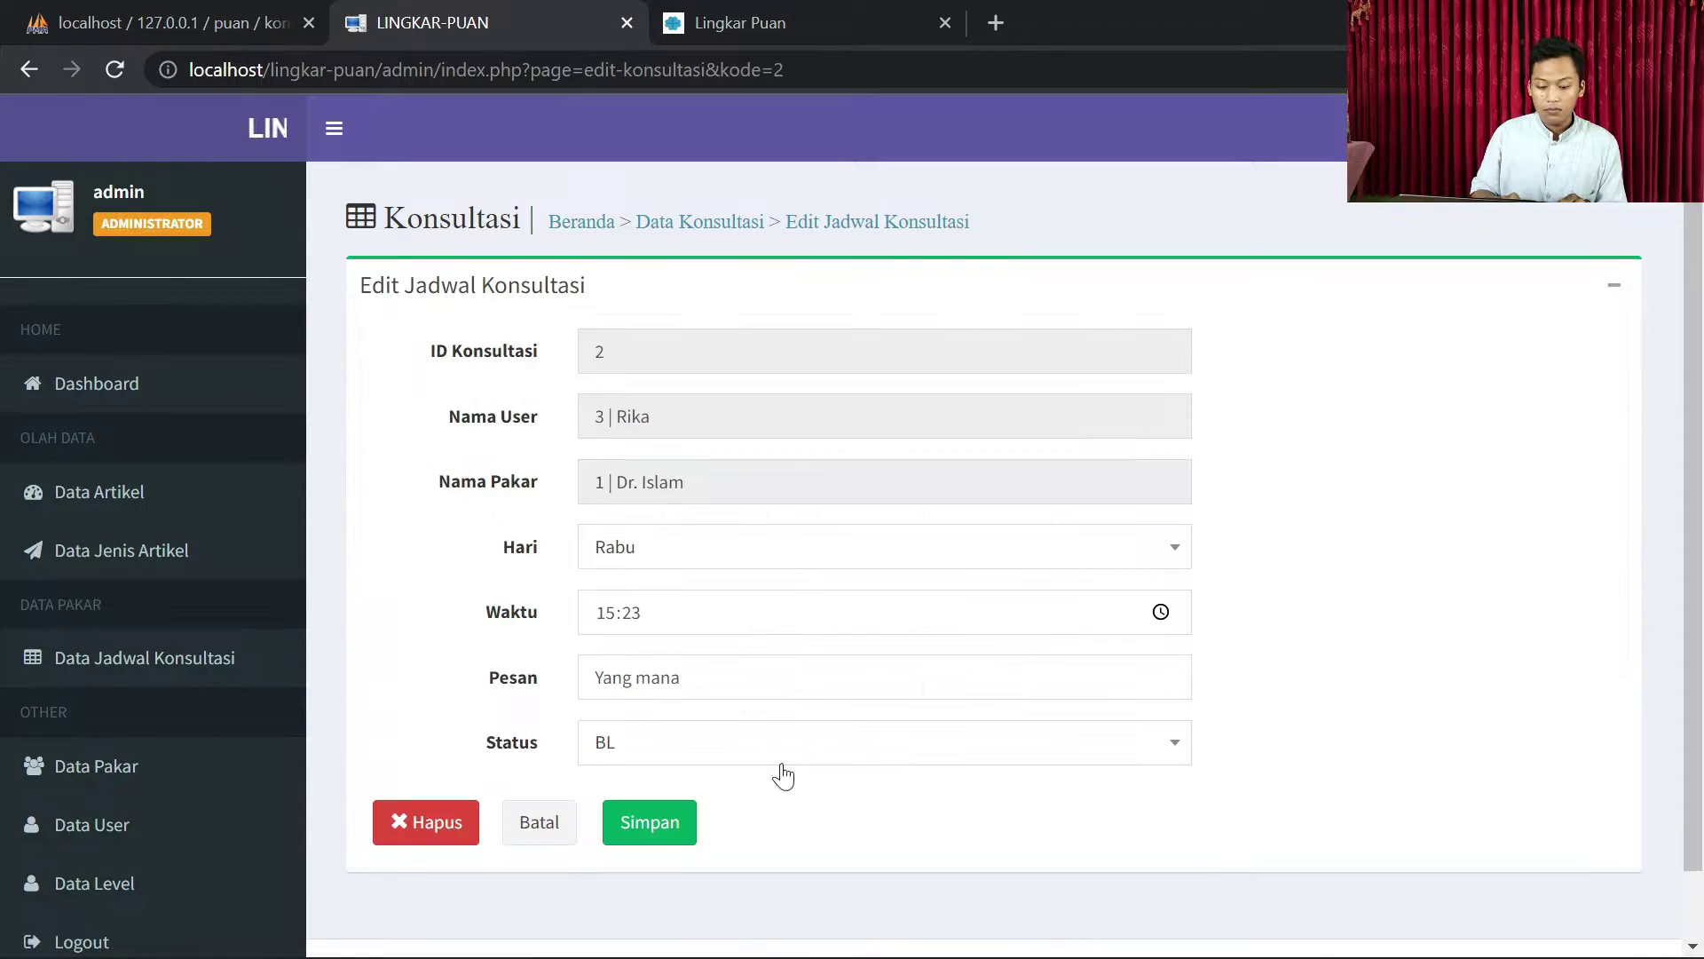
{"action": "left_click", "coordinate": [609, 757]}
{"action": "left_click", "coordinate": [621, 760]}
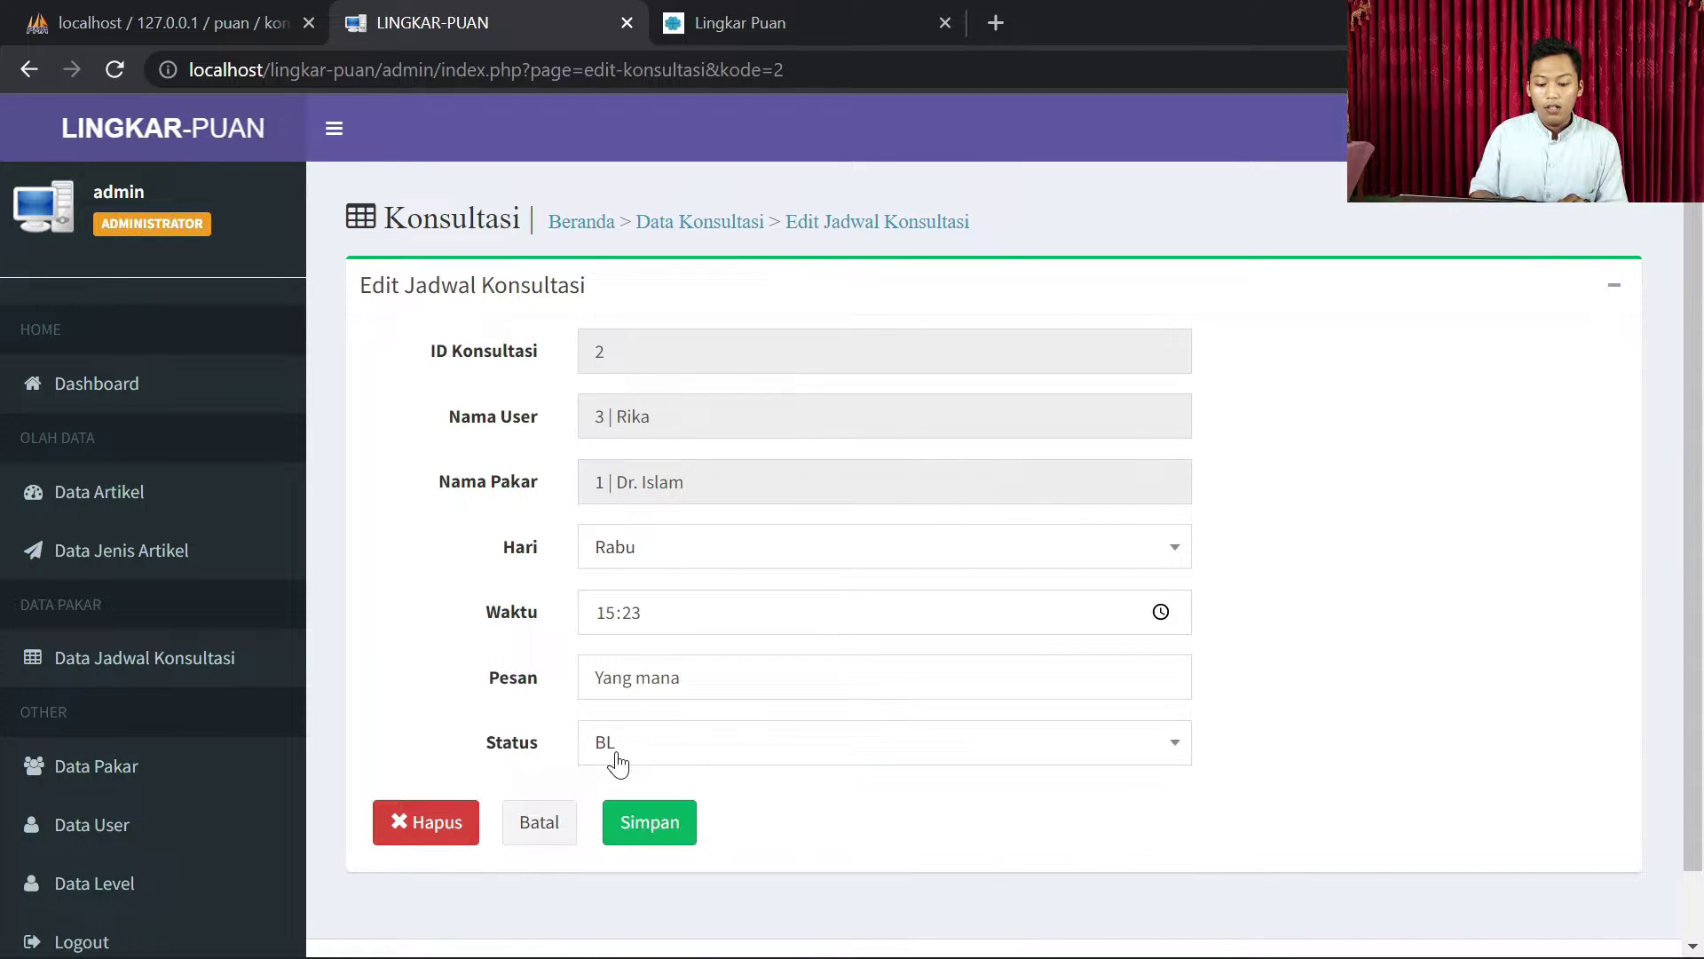
{"action": "left_click", "coordinate": [616, 759]}
{"action": "left_click", "coordinate": [618, 761]}
{"action": "left_click", "coordinate": [618, 762]}
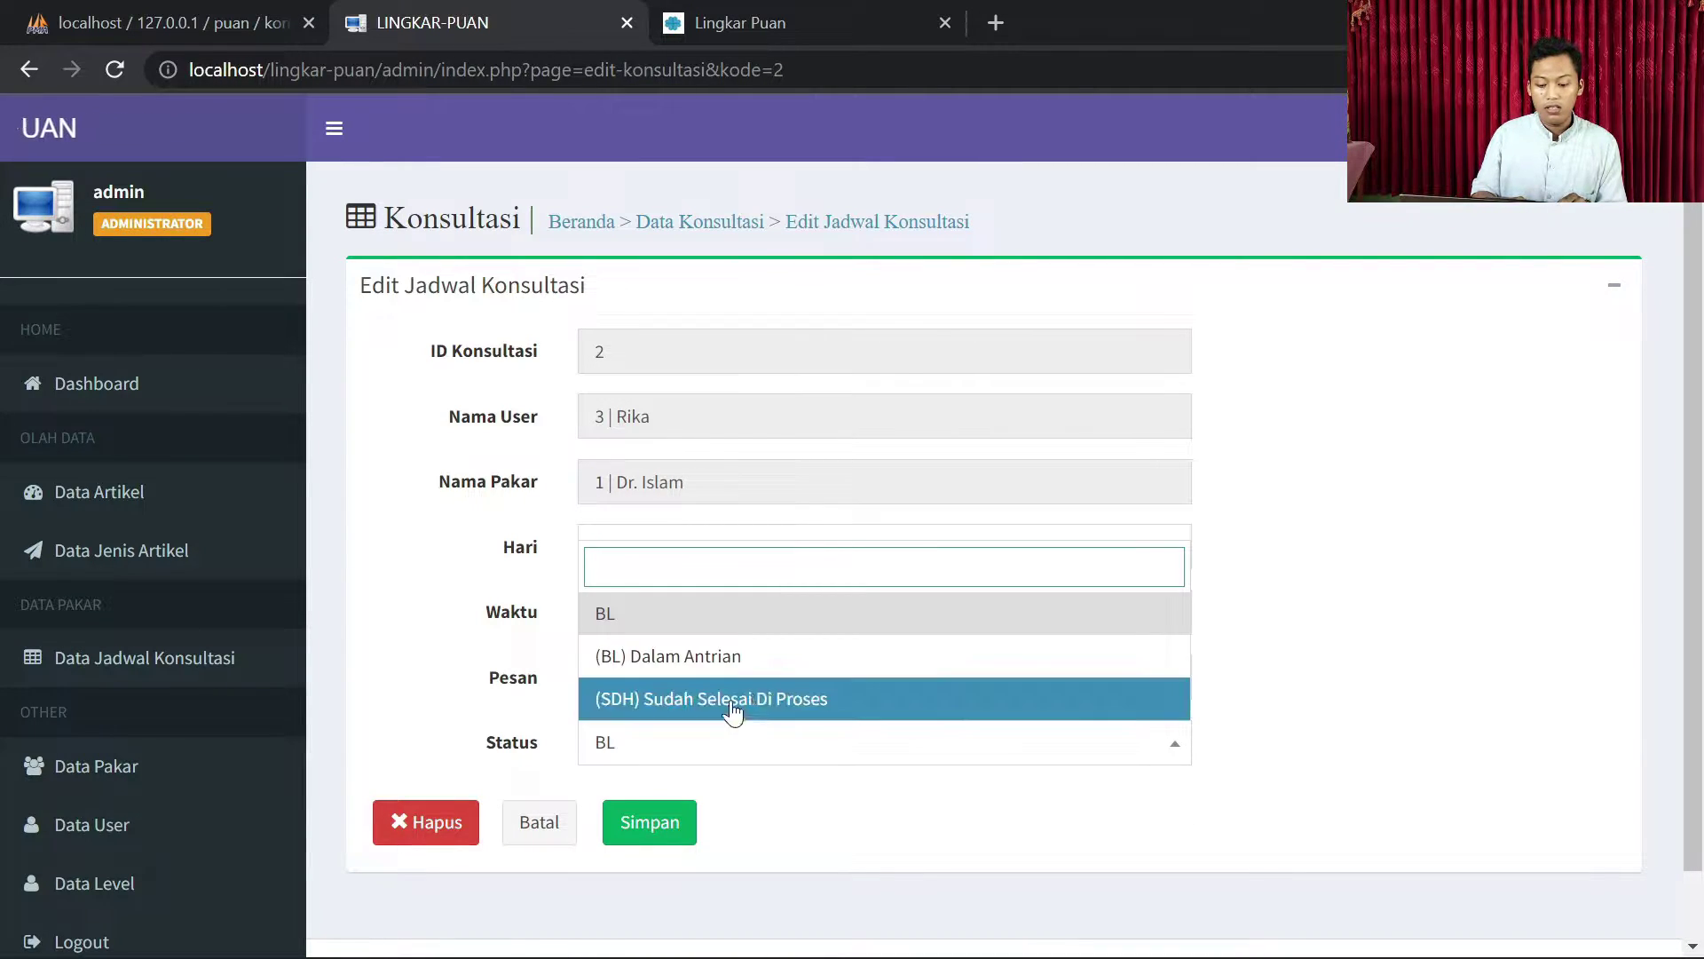
{"action": "left_click", "coordinate": [551, 815]}
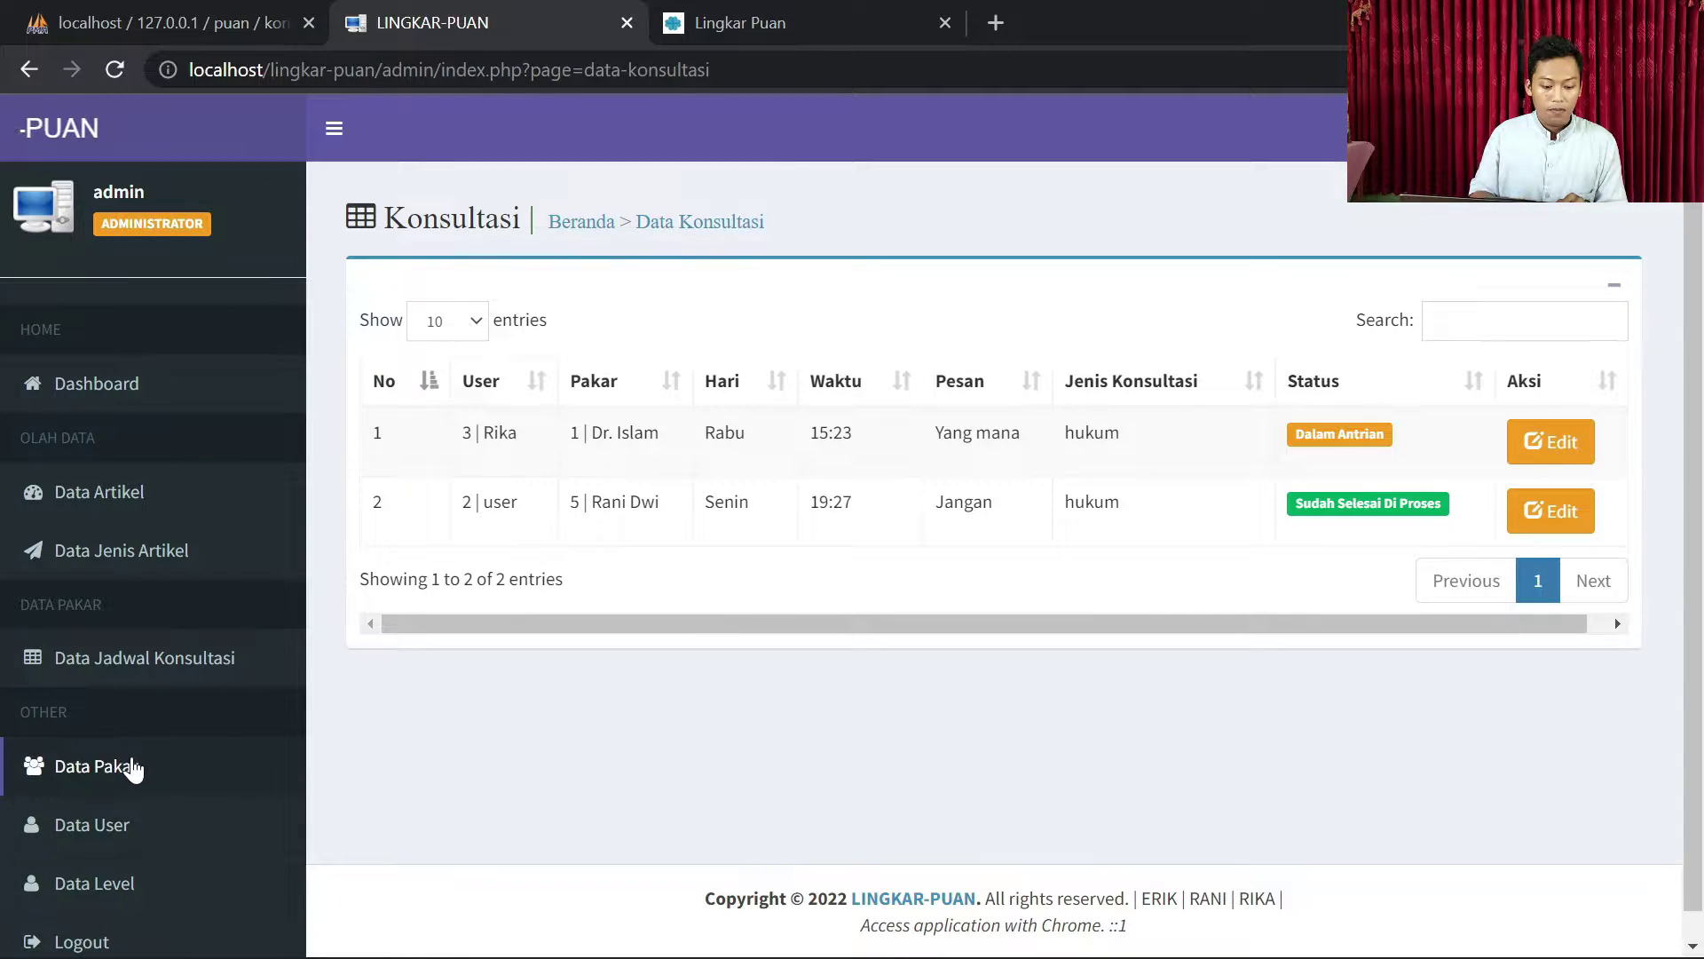
Step: Open Data Pakar to list the five experts with their days, hours and levels
{"action": "left_click", "coordinate": [134, 765]}
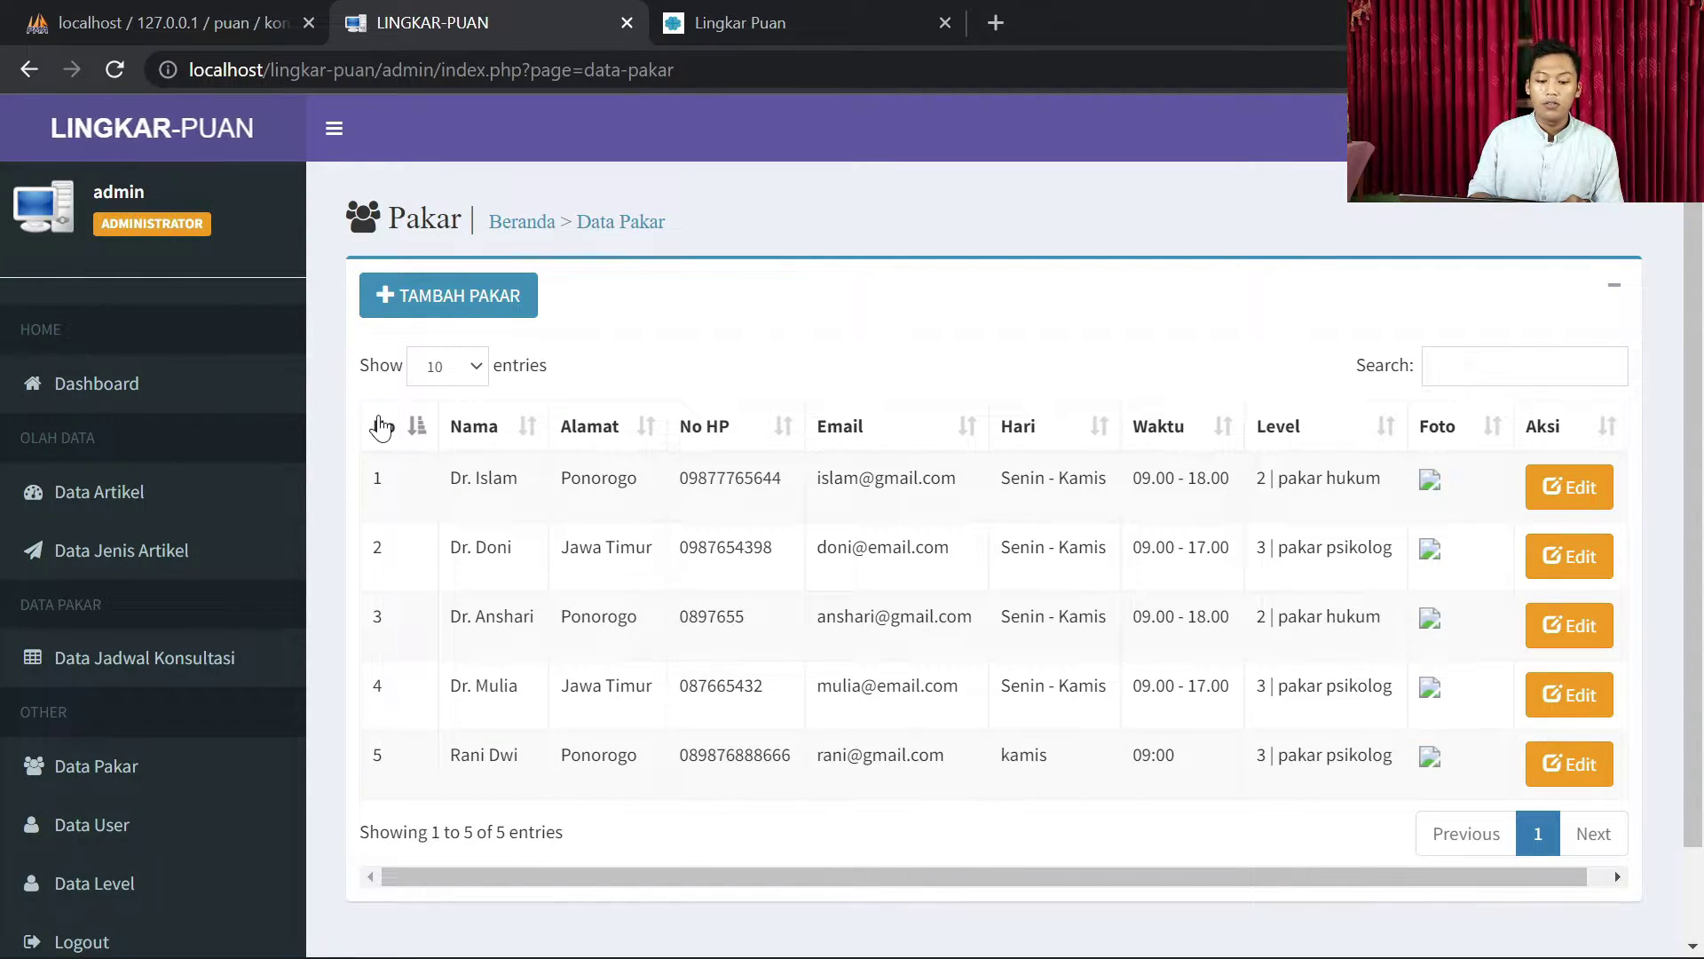
Step: Start a new expert entry, filling name, address, e-mail and password from browser suggestions
{"action": "left_click", "coordinate": [490, 302]}
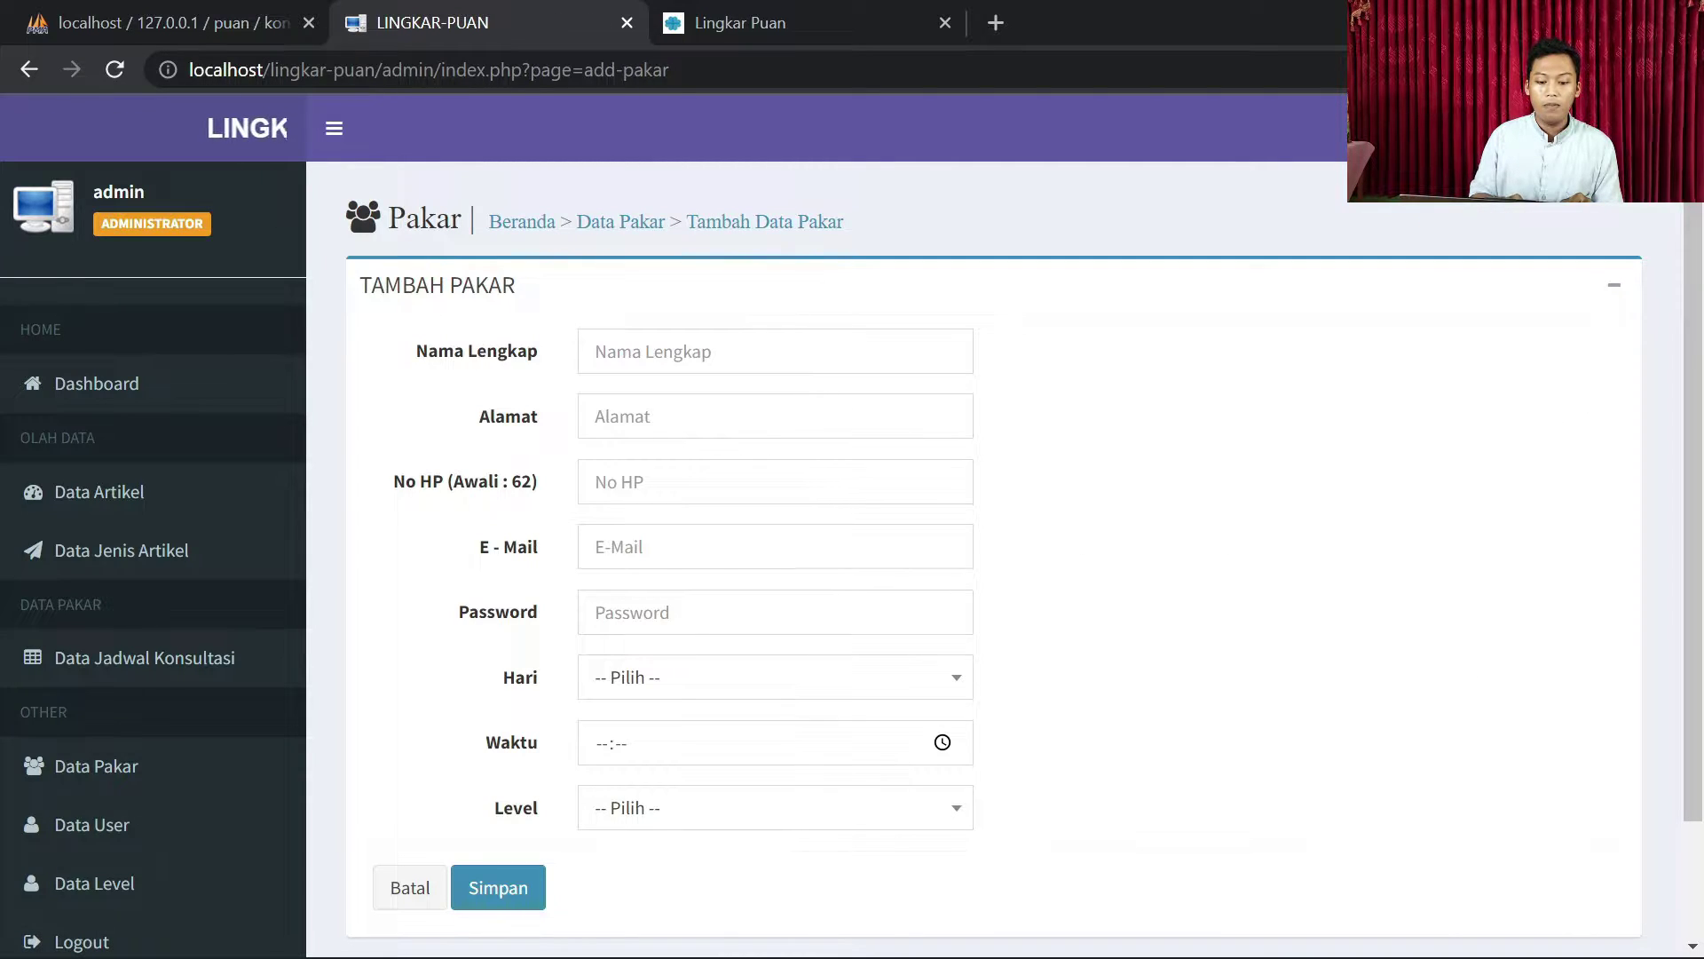
{"action": "left_click", "coordinate": [775, 352]}
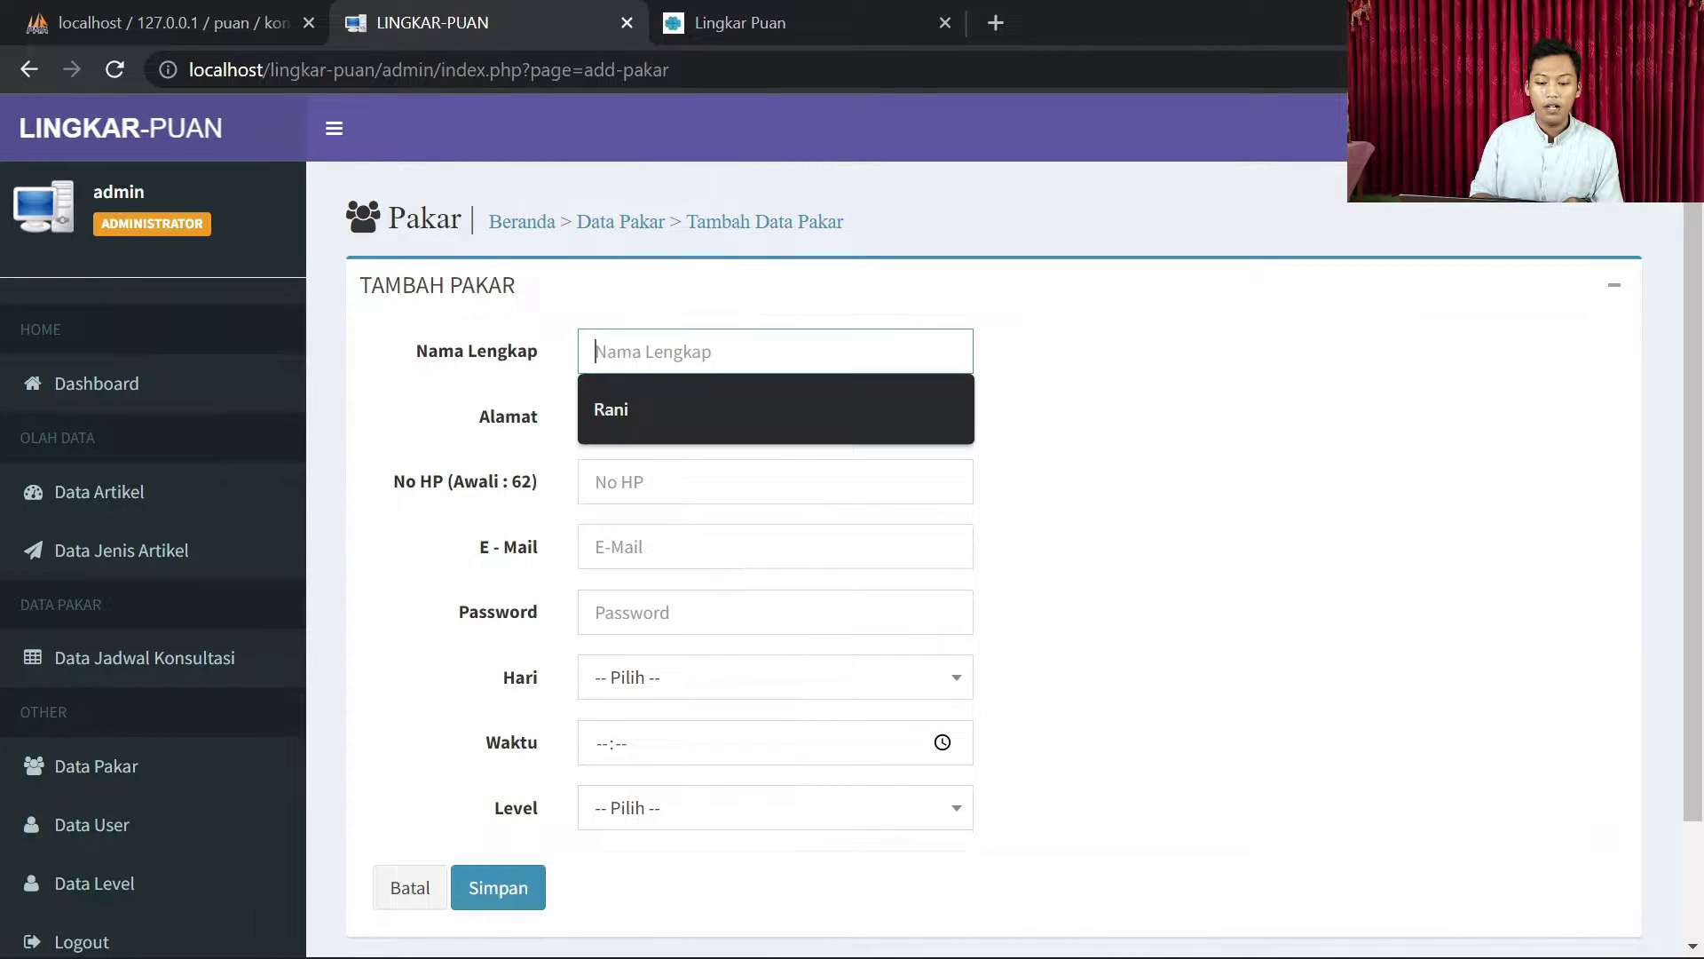
{"action": "left_click", "coordinate": [658, 405]}
{"action": "left_click", "coordinate": [658, 410]}
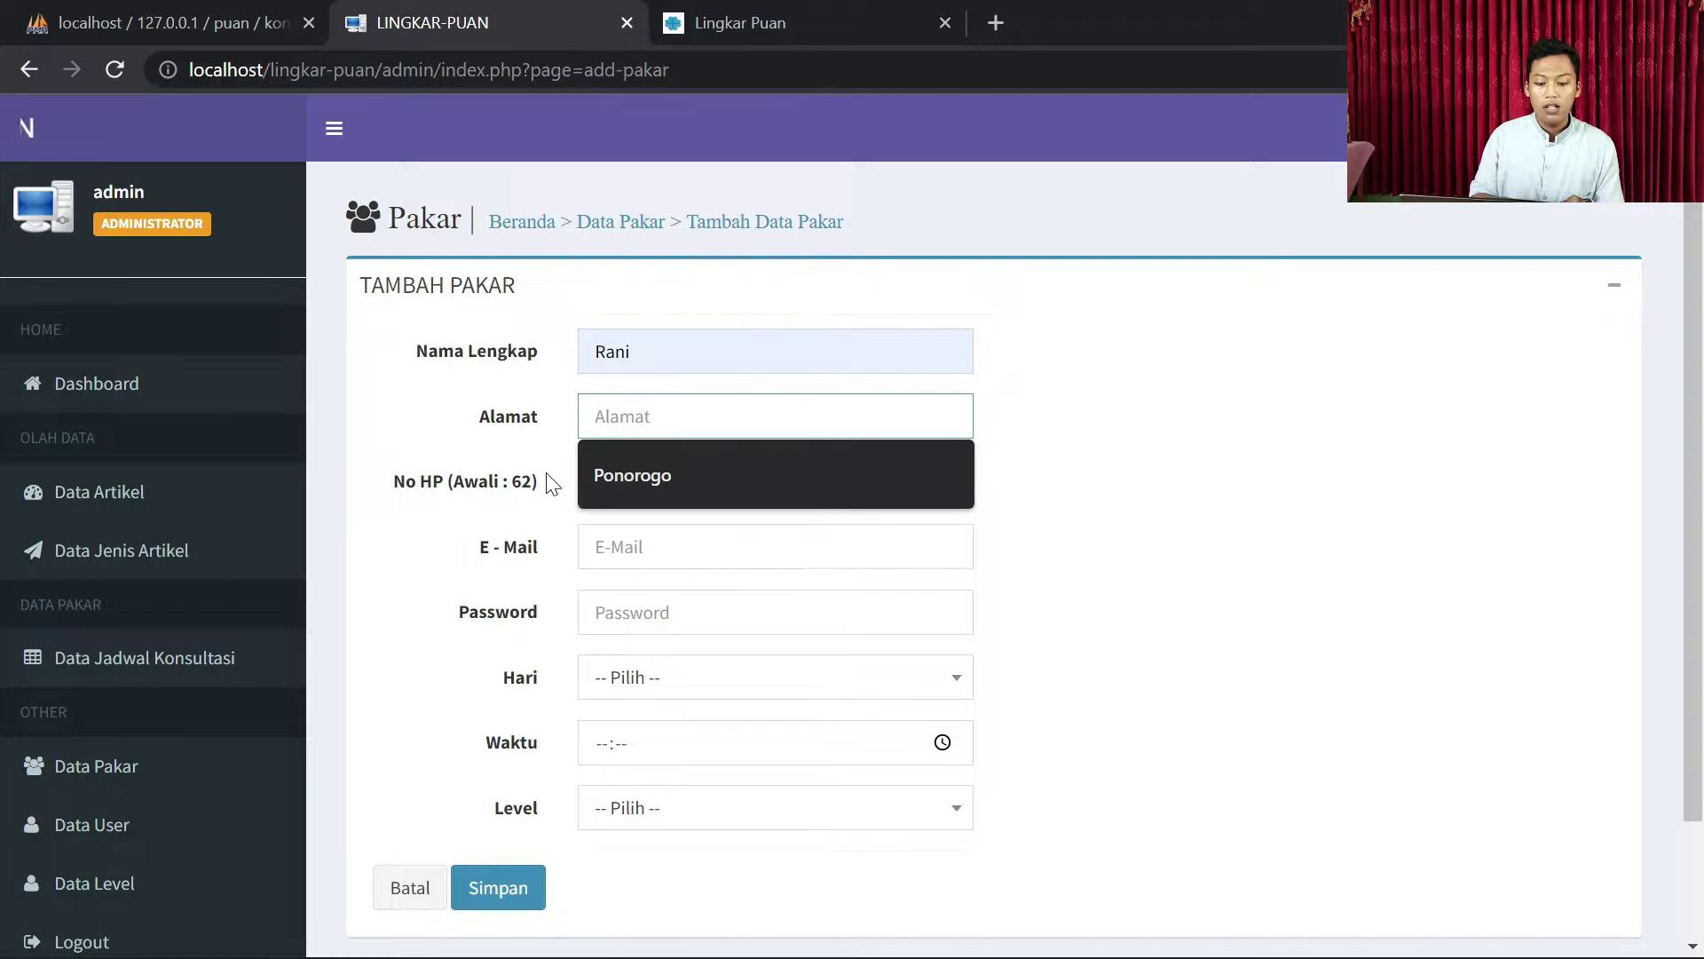
{"action": "left_click", "coordinate": [595, 486]}
{"action": "left_click", "coordinate": [597, 483]}
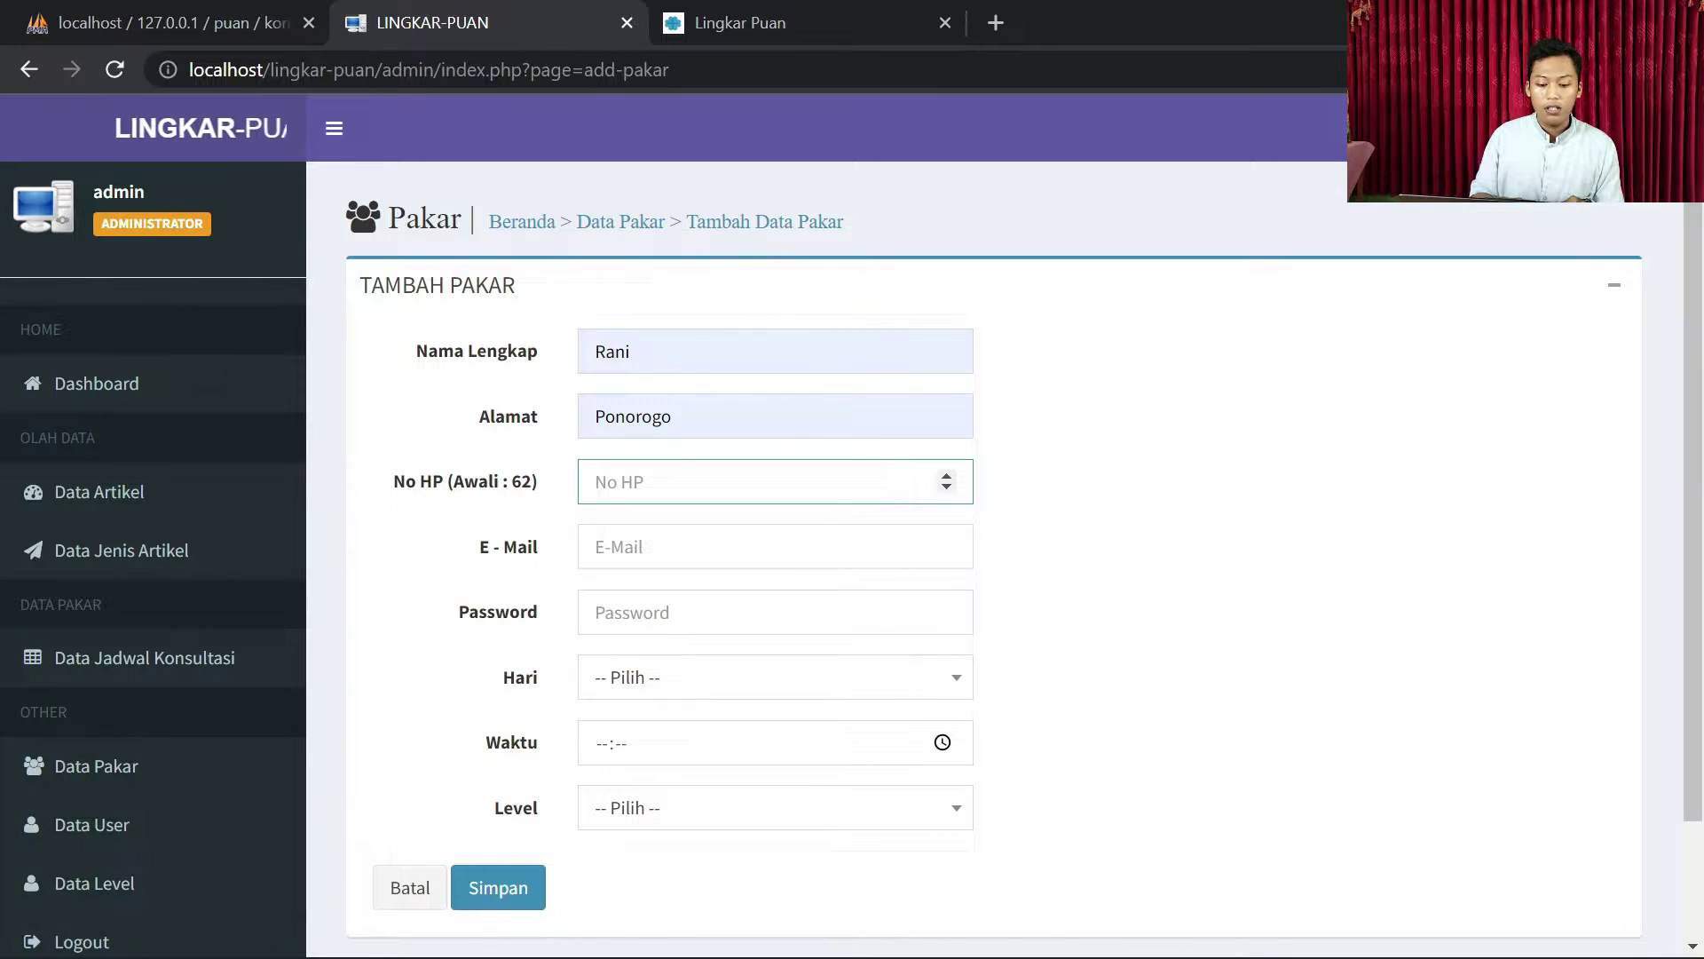
{"action": "left_click", "coordinate": [634, 546]}
{"action": "left_click", "coordinate": [634, 607]}
{"action": "left_click", "coordinate": [634, 611]}
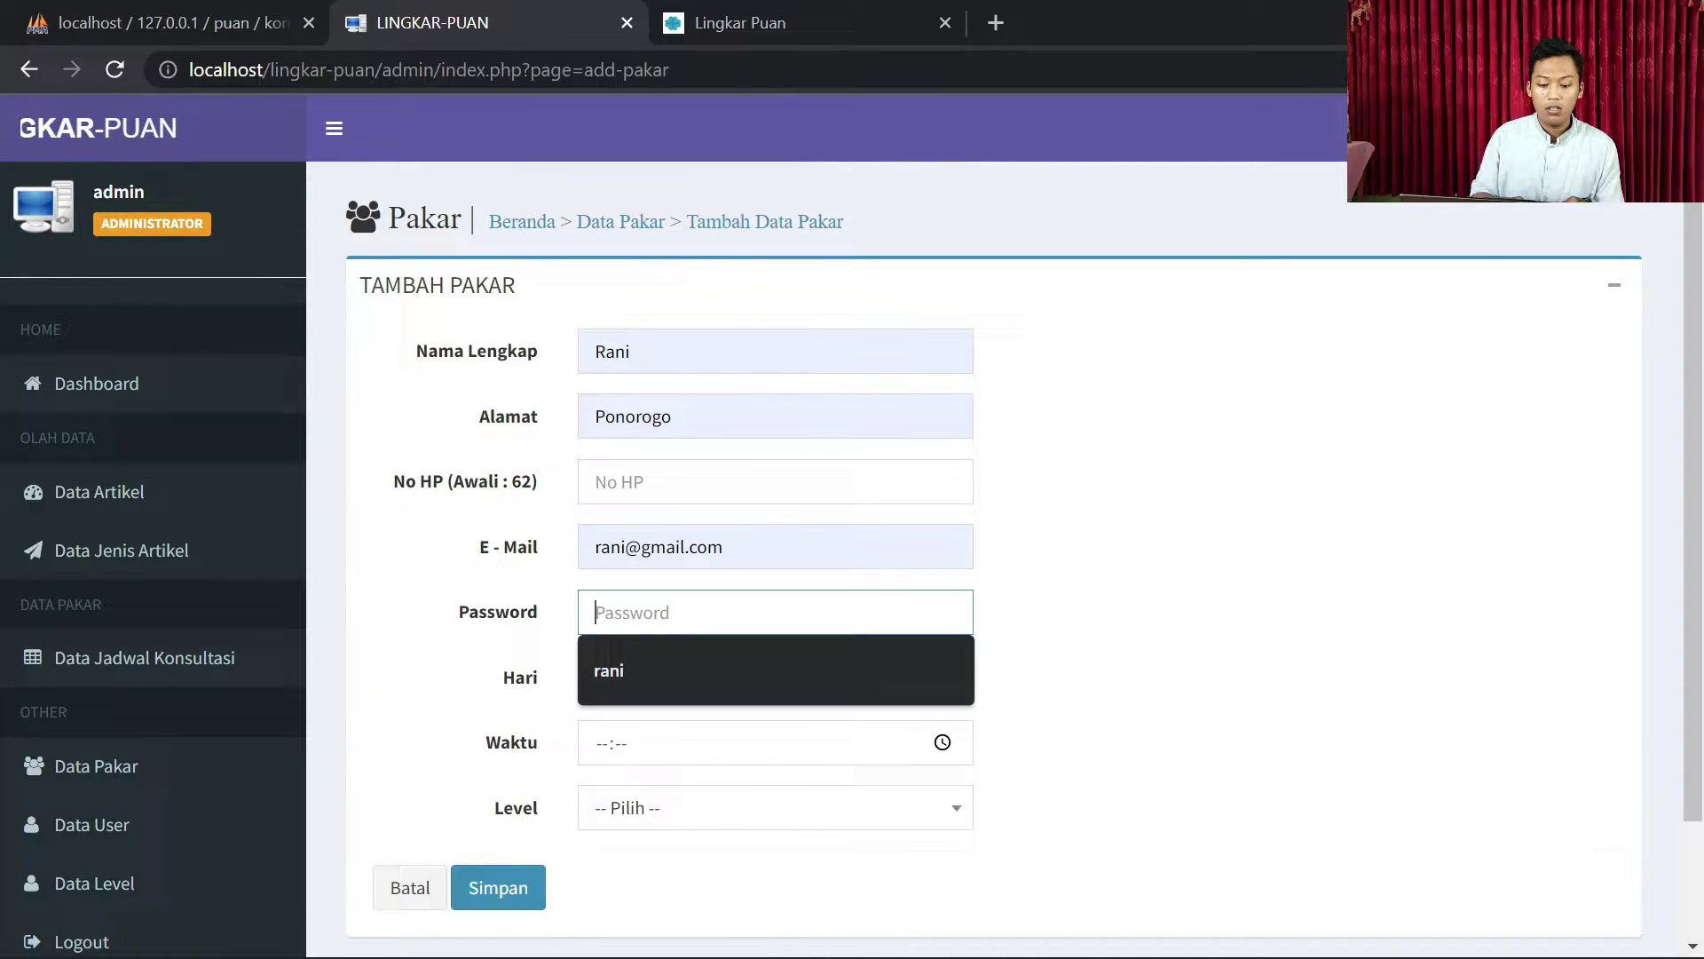
{"action": "left_click", "coordinate": [657, 671]}
Step: Set the expert's day to Jum'at and time to 19:58, then discard the form with Batal
{"action": "left_click", "coordinate": [643, 682]}
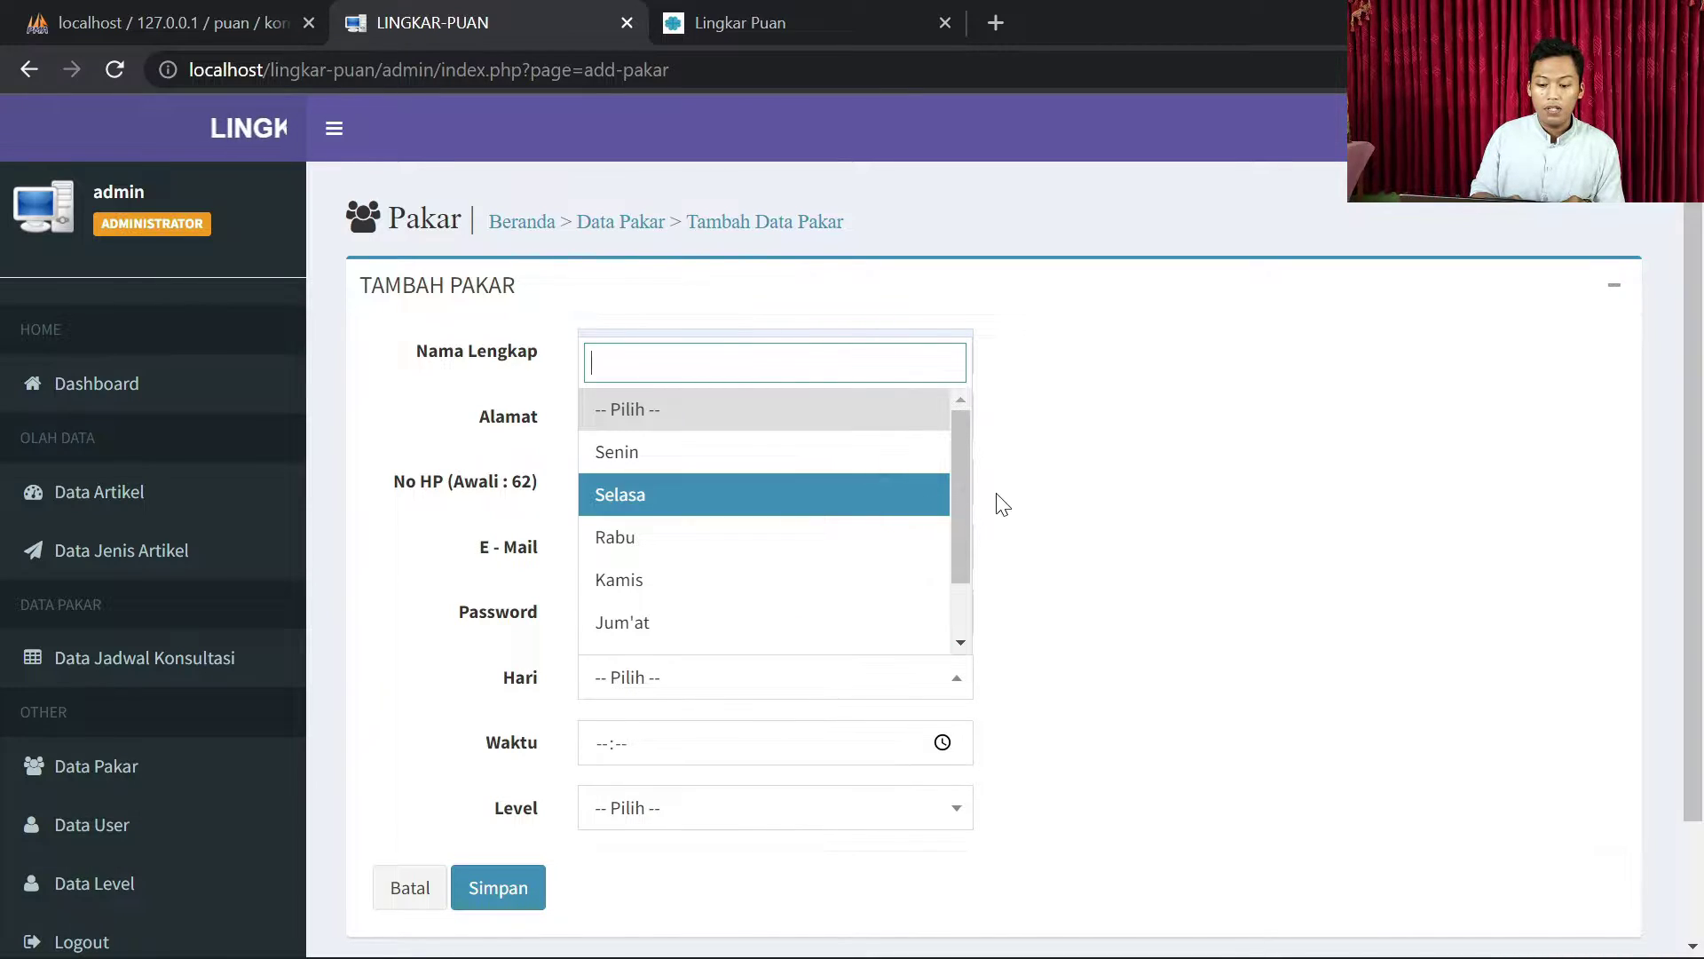
{"action": "left_click_drag", "start_coordinate": [960, 492], "coordinate": [960, 573]}
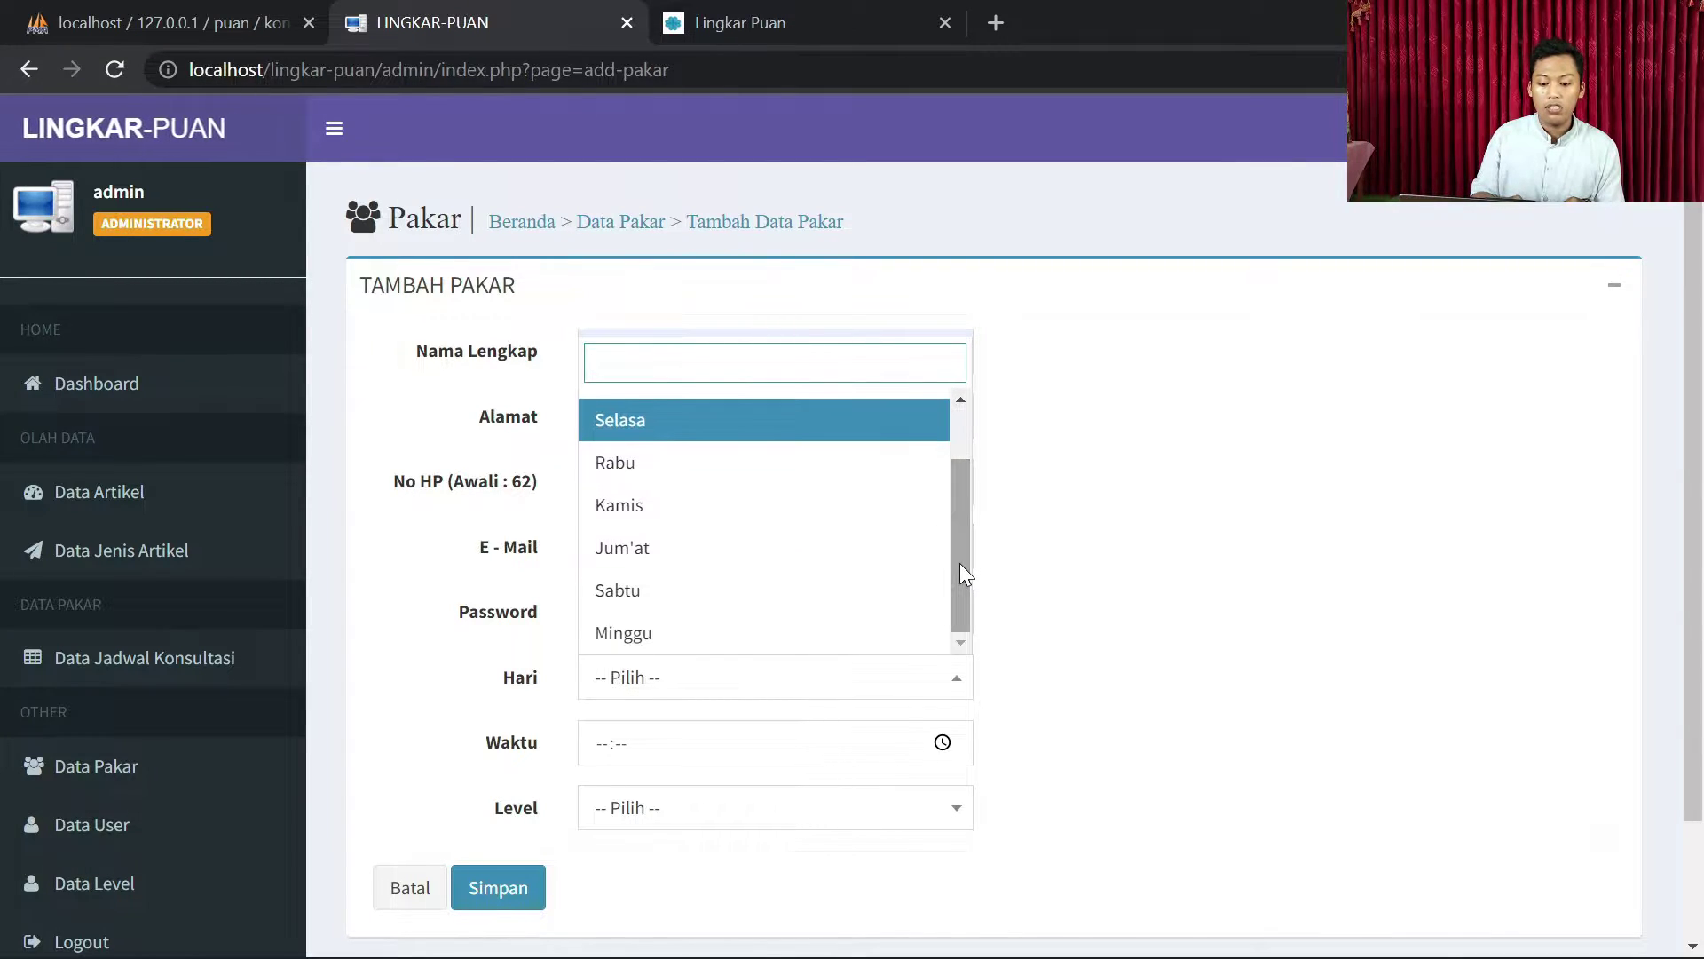
{"action": "left_click", "coordinate": [654, 570]}
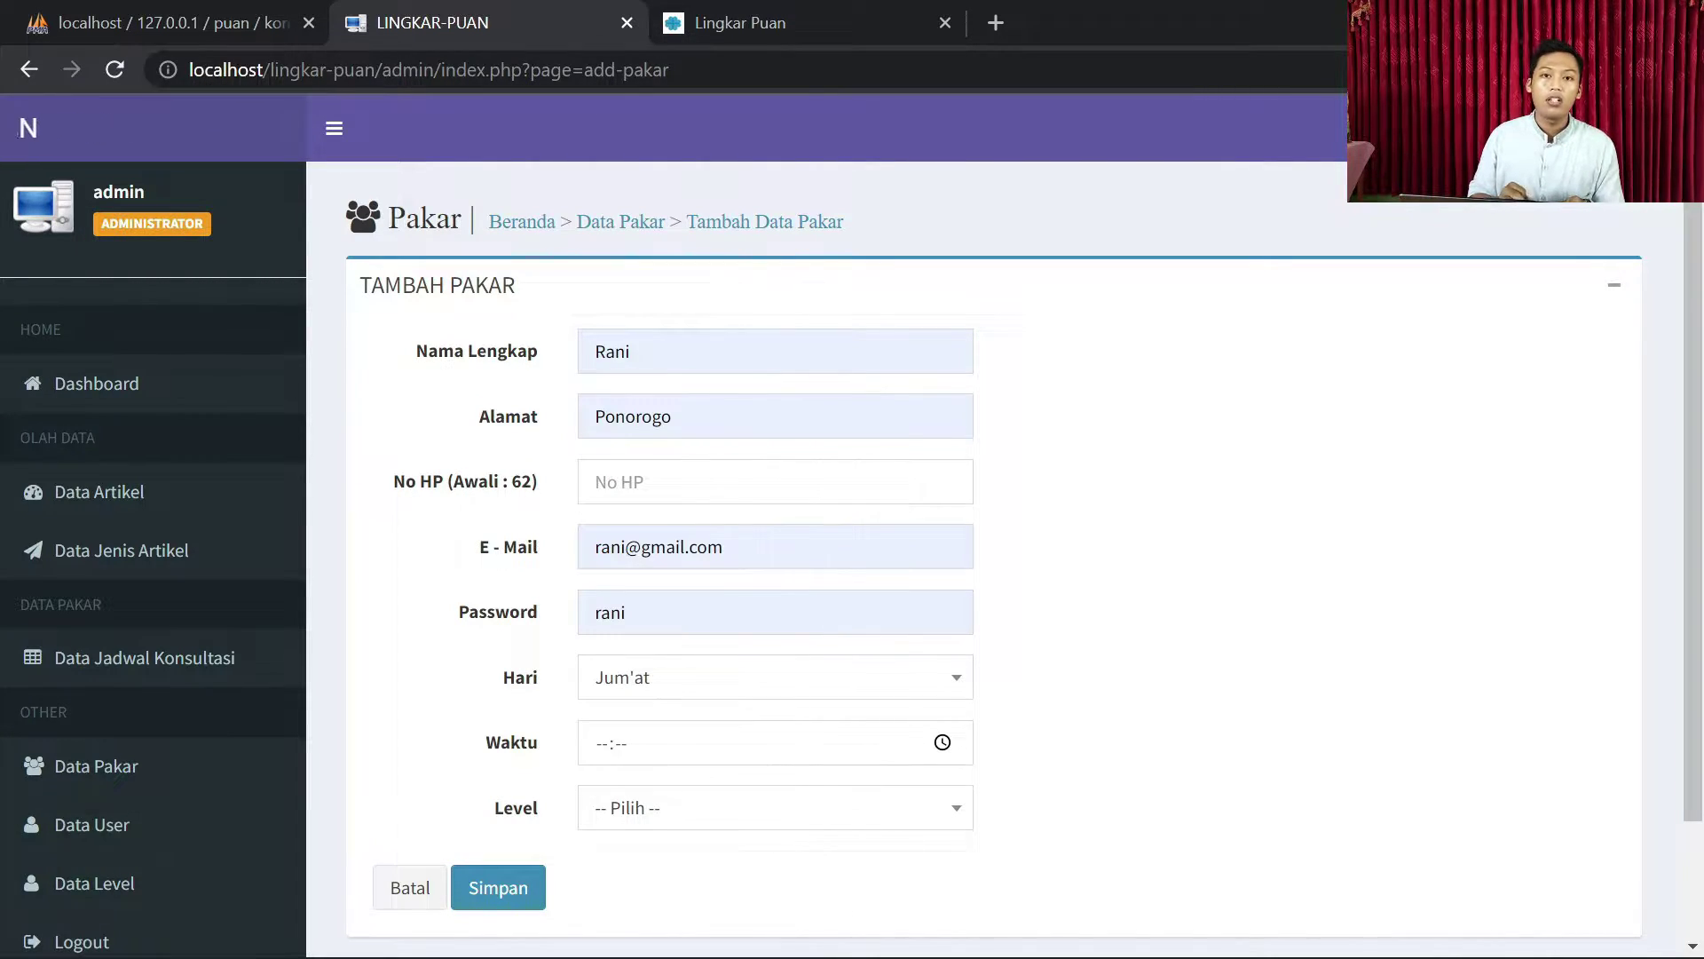
{"action": "left_click", "coordinate": [626, 746]}
{"action": "left_click", "coordinate": [733, 728]}
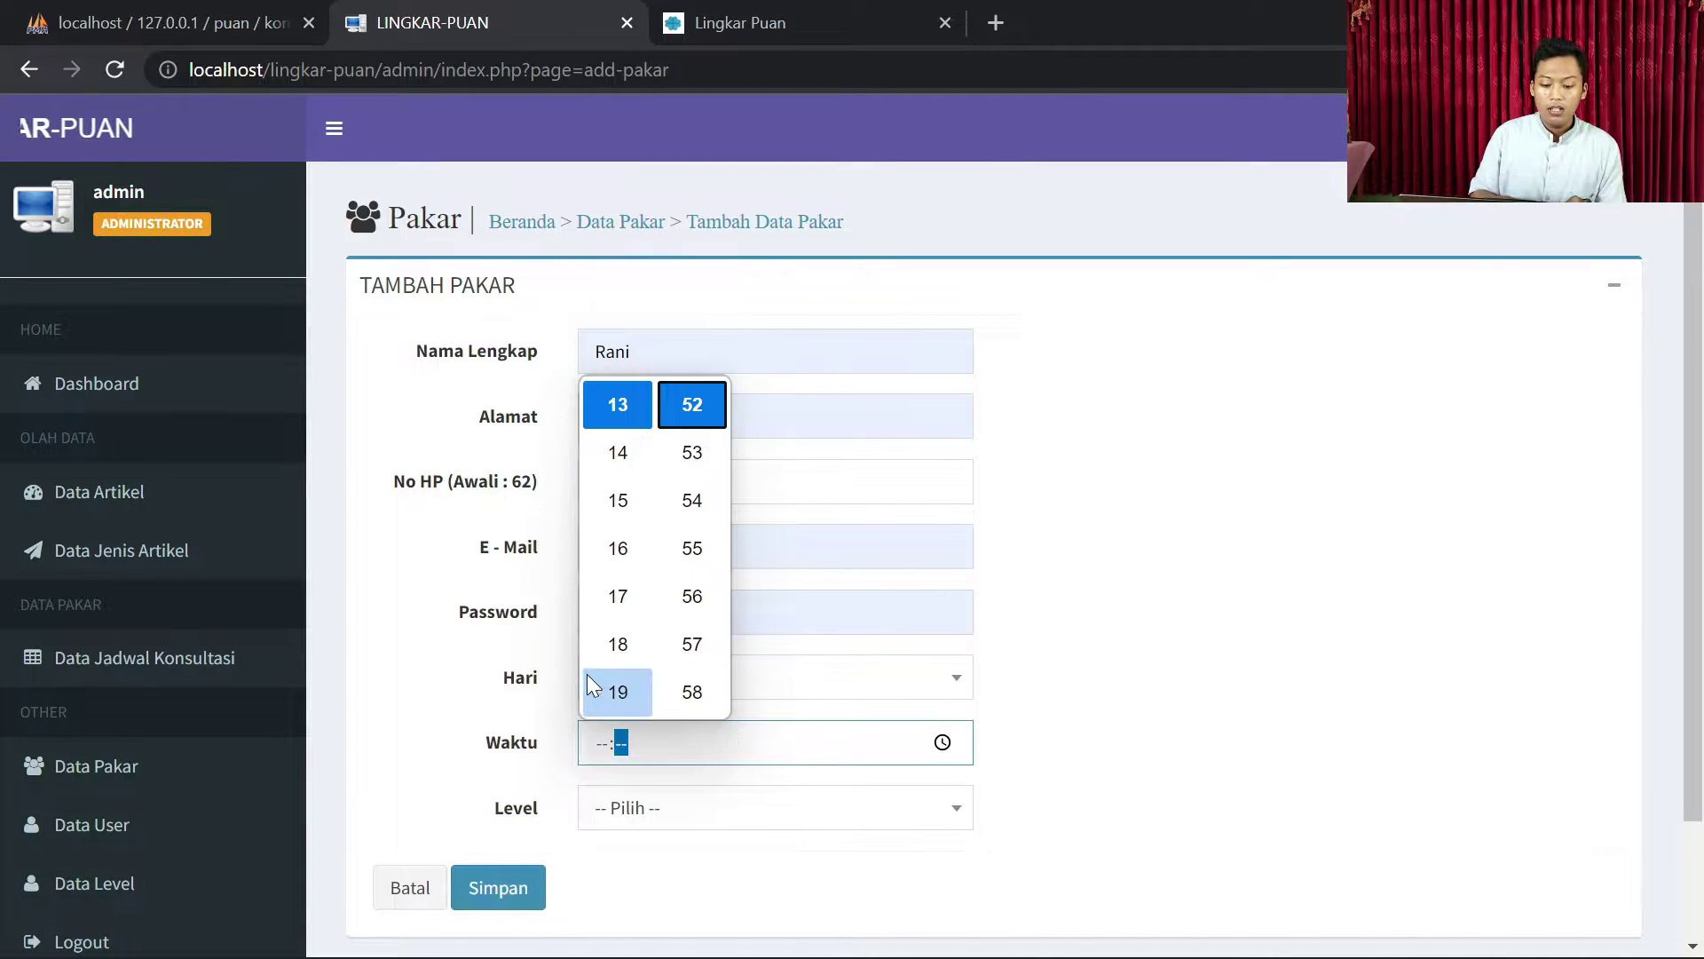
{"action": "left_click", "coordinate": [616, 692]}
{"action": "left_click", "coordinate": [692, 694]}
{"action": "left_click", "coordinate": [692, 809]}
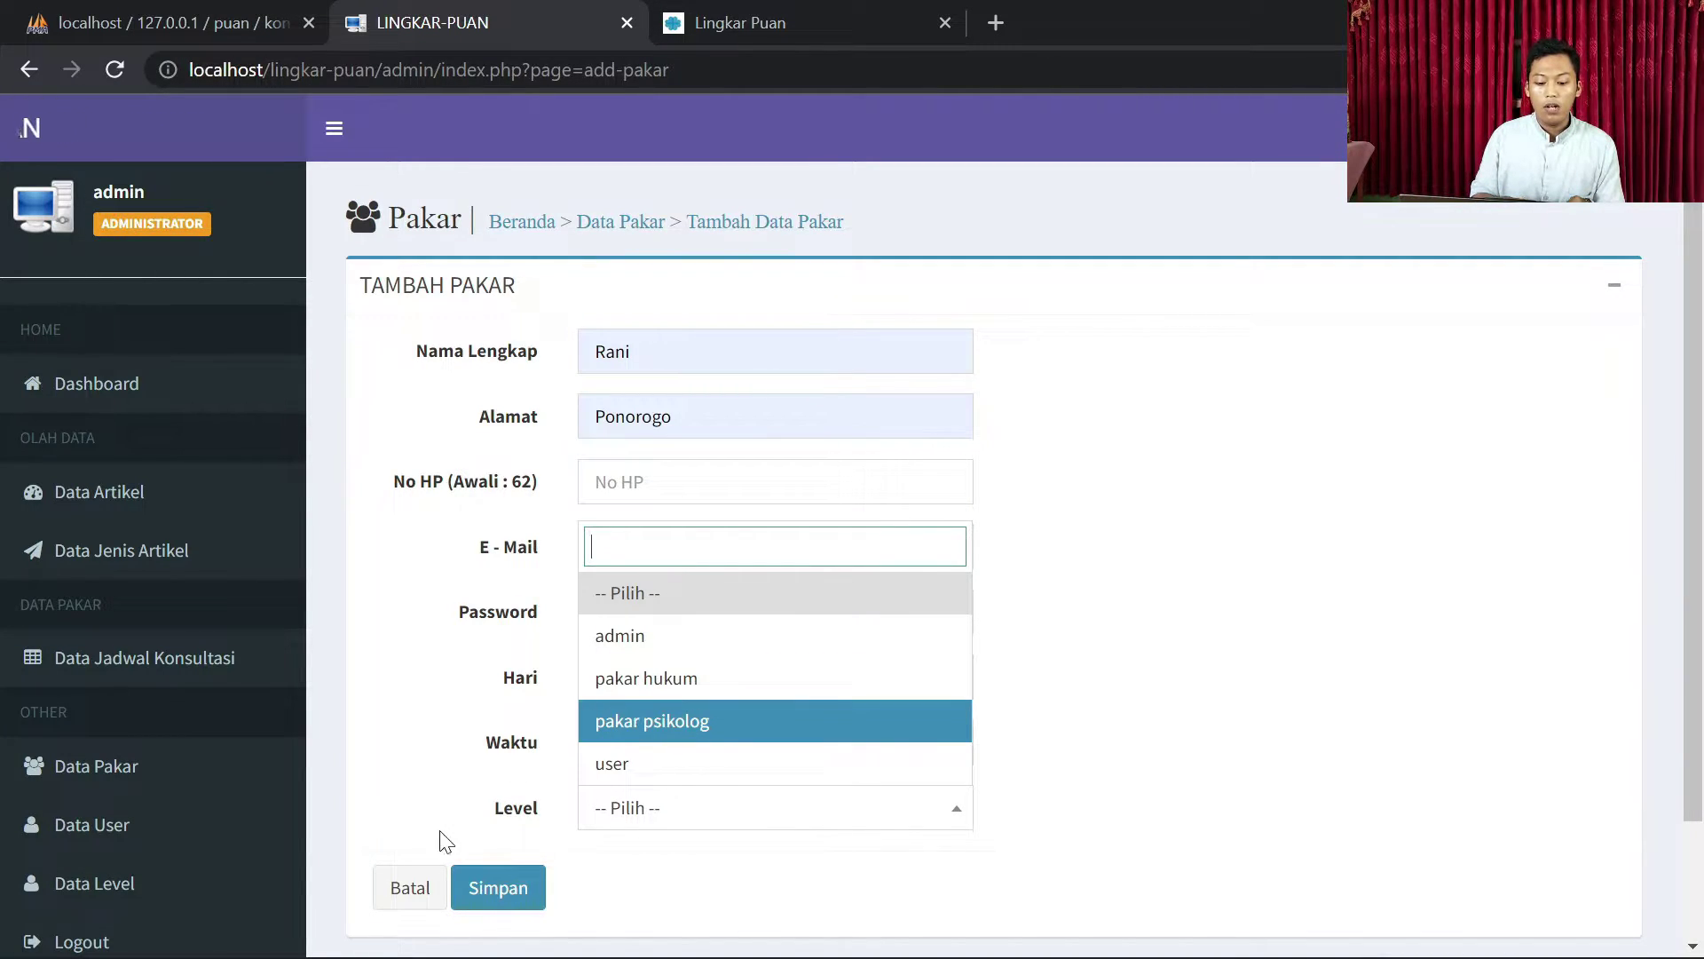
{"action": "left_click", "coordinate": [411, 888]}
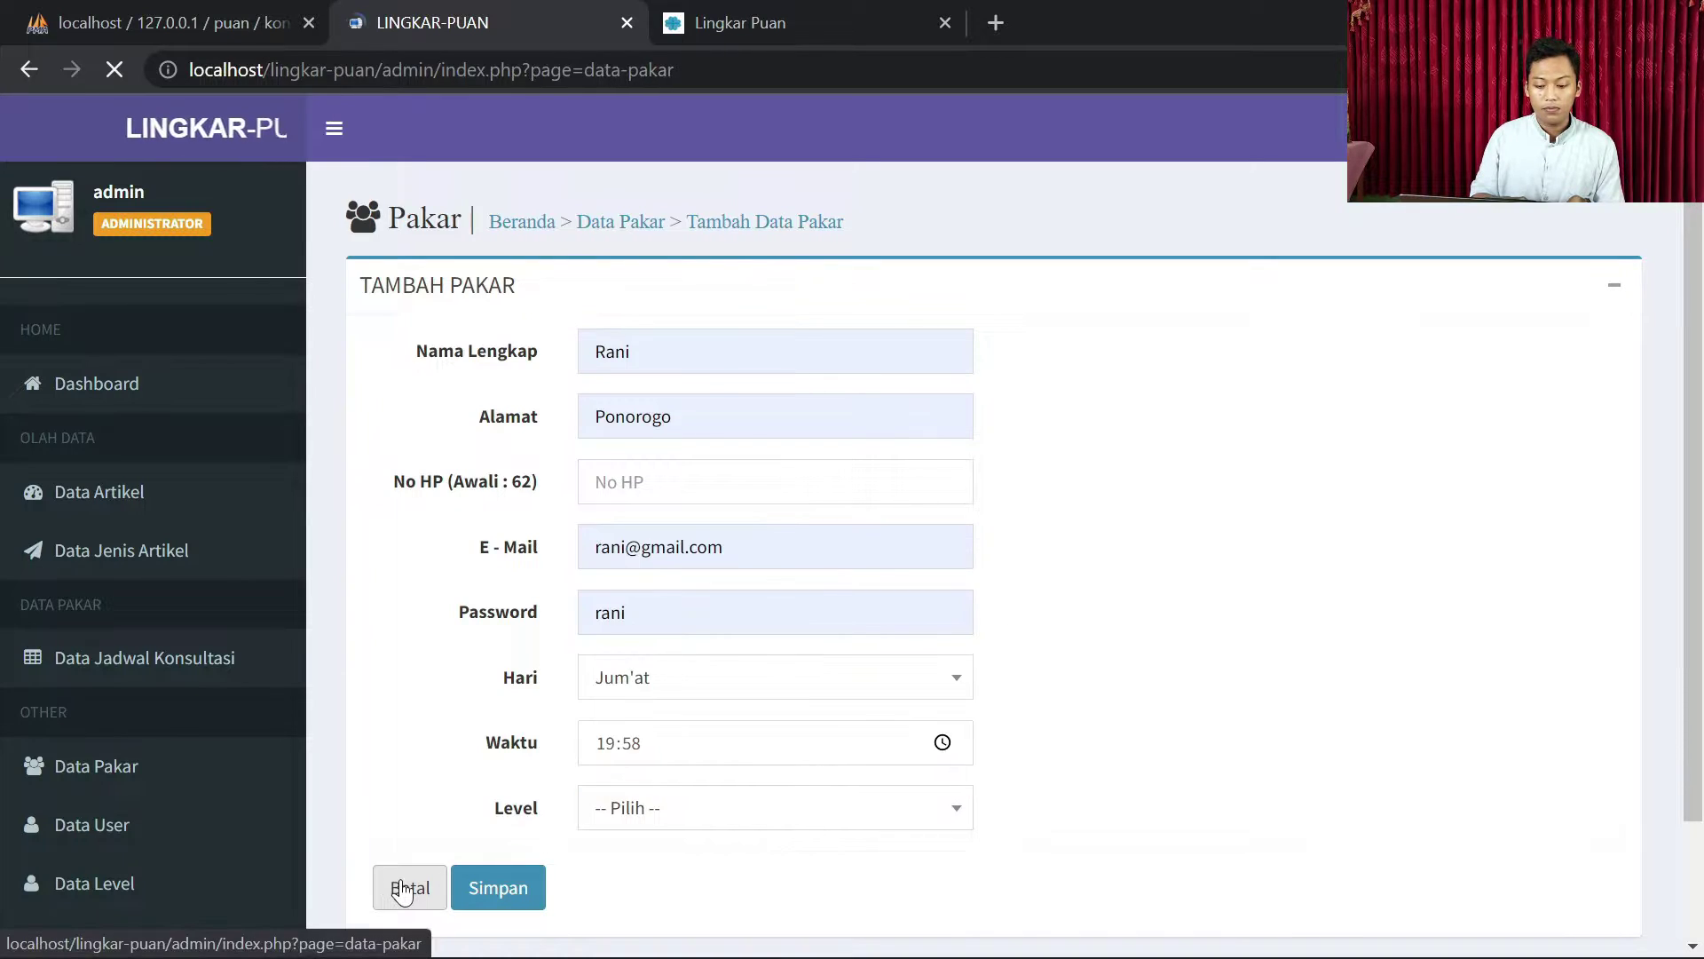
{"action": "left_click", "coordinate": [1544, 487]}
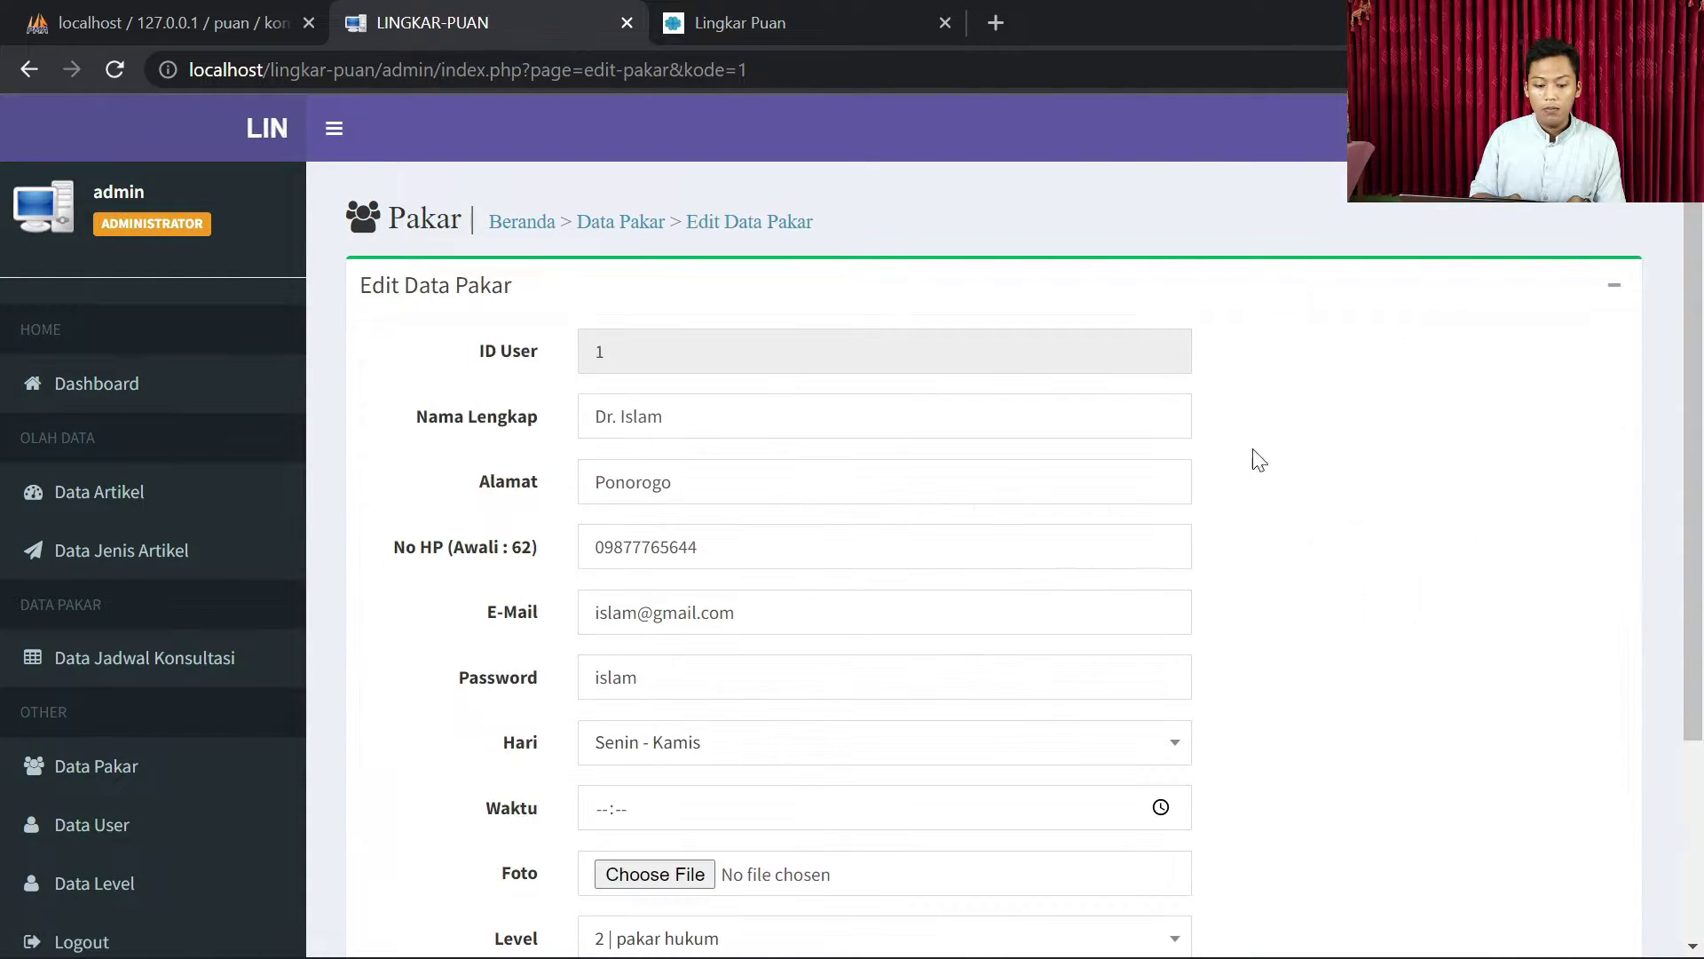
{"action": "scroll", "coordinate": [1699, 386], "scroll_direction": "down", "scroll_amount": 3}
{"action": "scroll", "coordinate": [1699, 417], "scroll_direction": "up", "scroll_amount": 2}
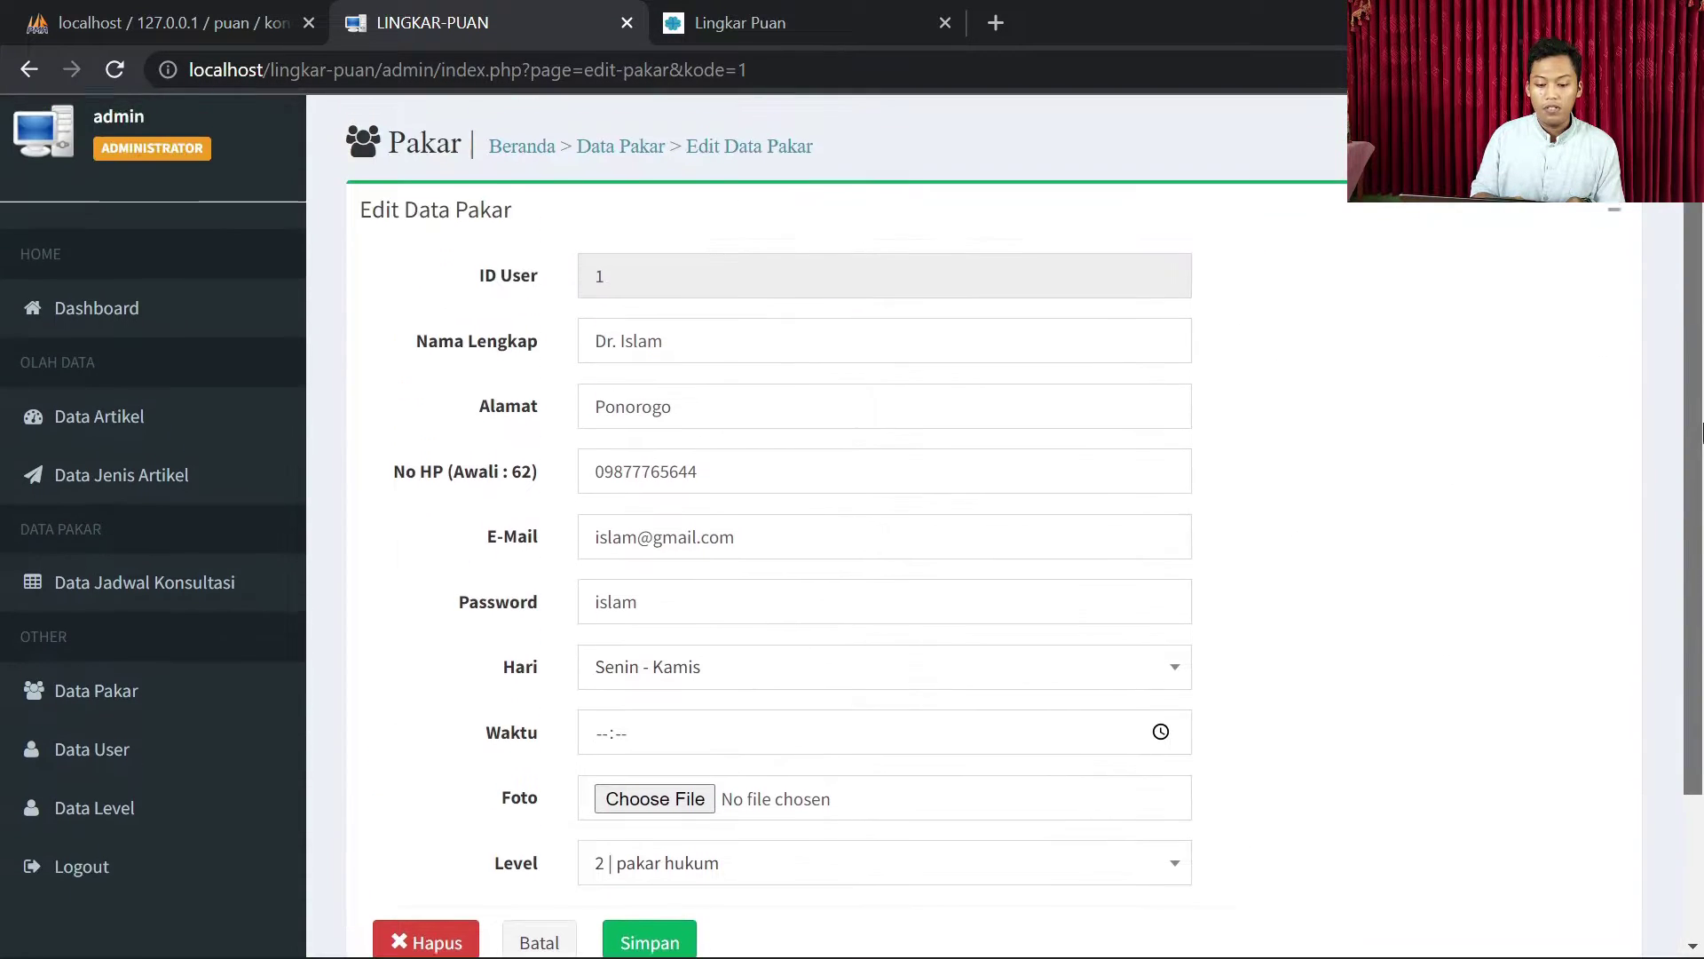
{"action": "scroll", "coordinate": [1702, 433], "scroll_direction": "down", "scroll_amount": 1}
{"action": "scroll", "coordinate": [1701, 433], "scroll_direction": "up", "scroll_amount": 1}
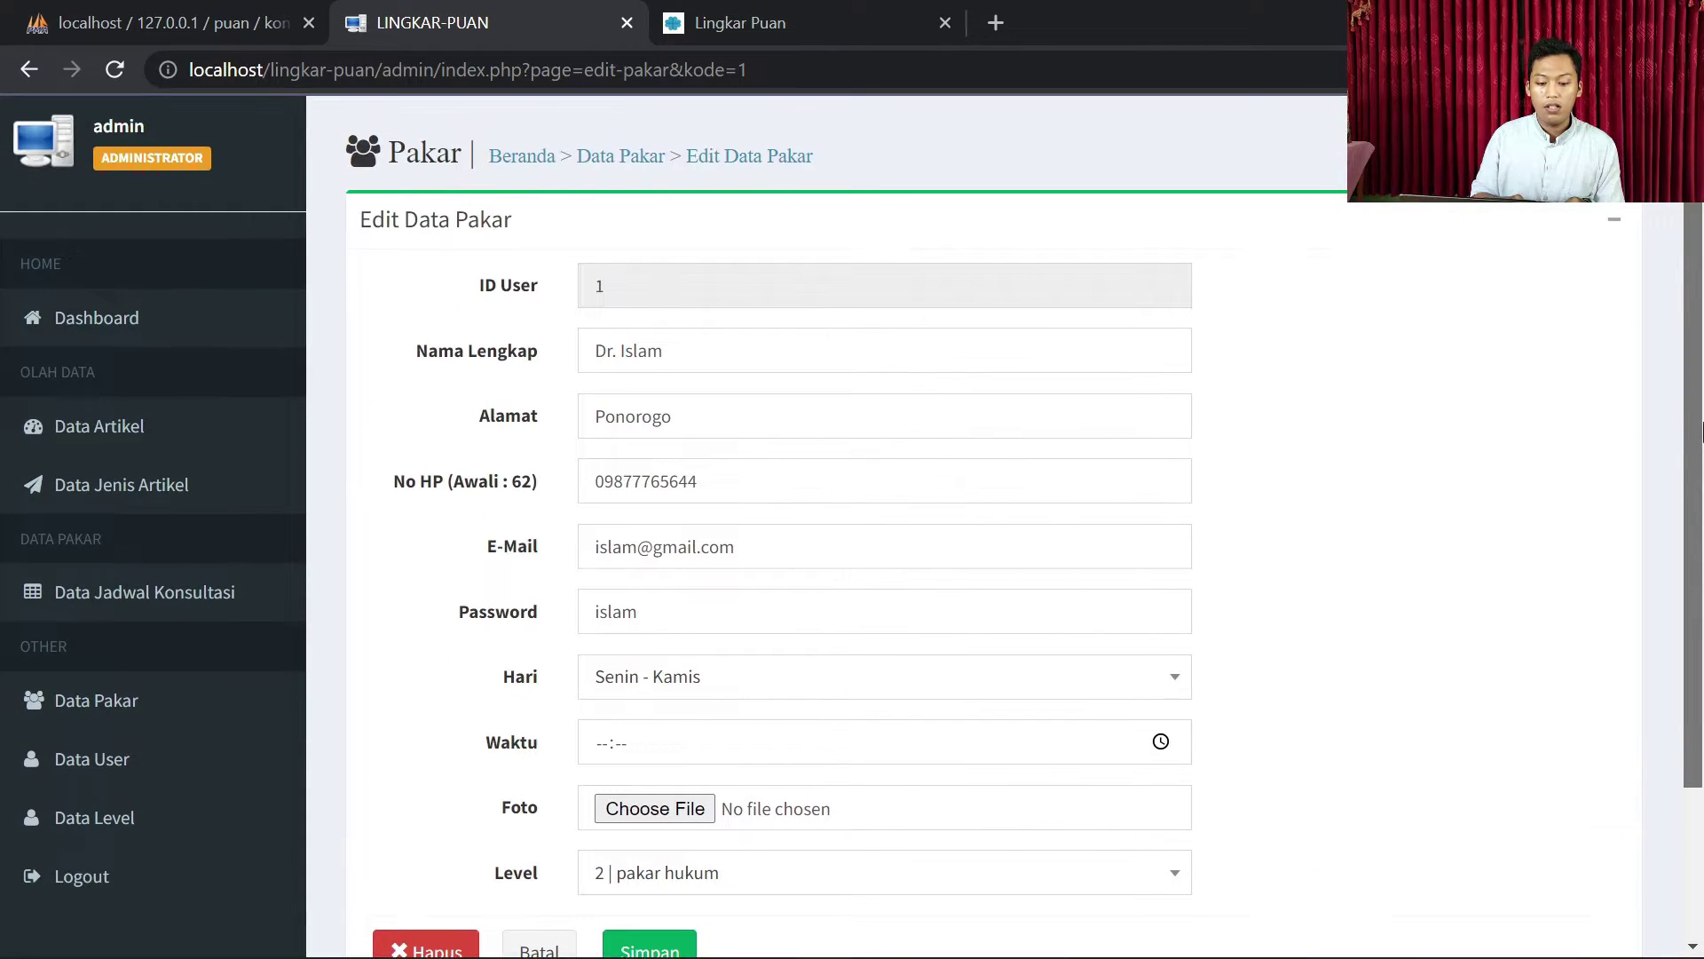
{"action": "scroll", "coordinate": [1702, 433], "scroll_direction": "down", "scroll_amount": 1}
{"action": "scroll", "coordinate": [1701, 433], "scroll_direction": "up", "scroll_amount": 3}
{"action": "scroll", "coordinate": [1702, 418], "scroll_direction": "down", "scroll_amount": 3}
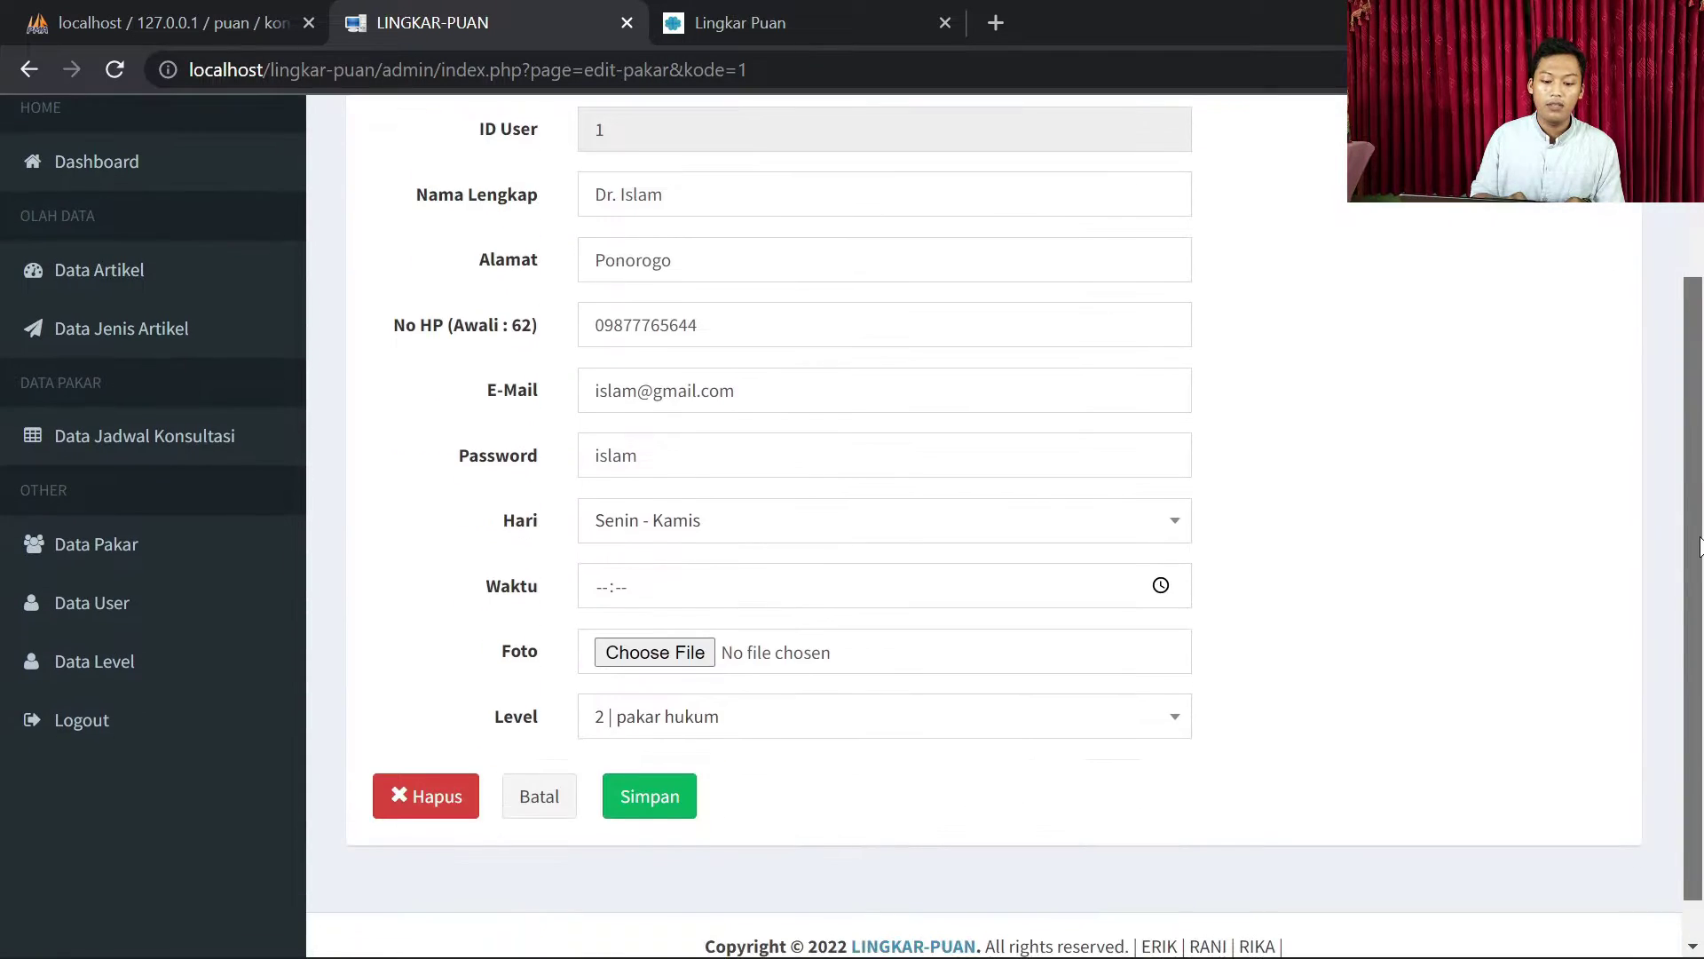
{"action": "scroll", "coordinate": [1701, 406], "scroll_direction": "up", "scroll_amount": 2}
{"action": "scroll", "coordinate": [1701, 405], "scroll_direction": "down", "scroll_amount": 1}
{"action": "scroll", "coordinate": [1701, 435], "scroll_direction": "up", "scroll_amount": 1}
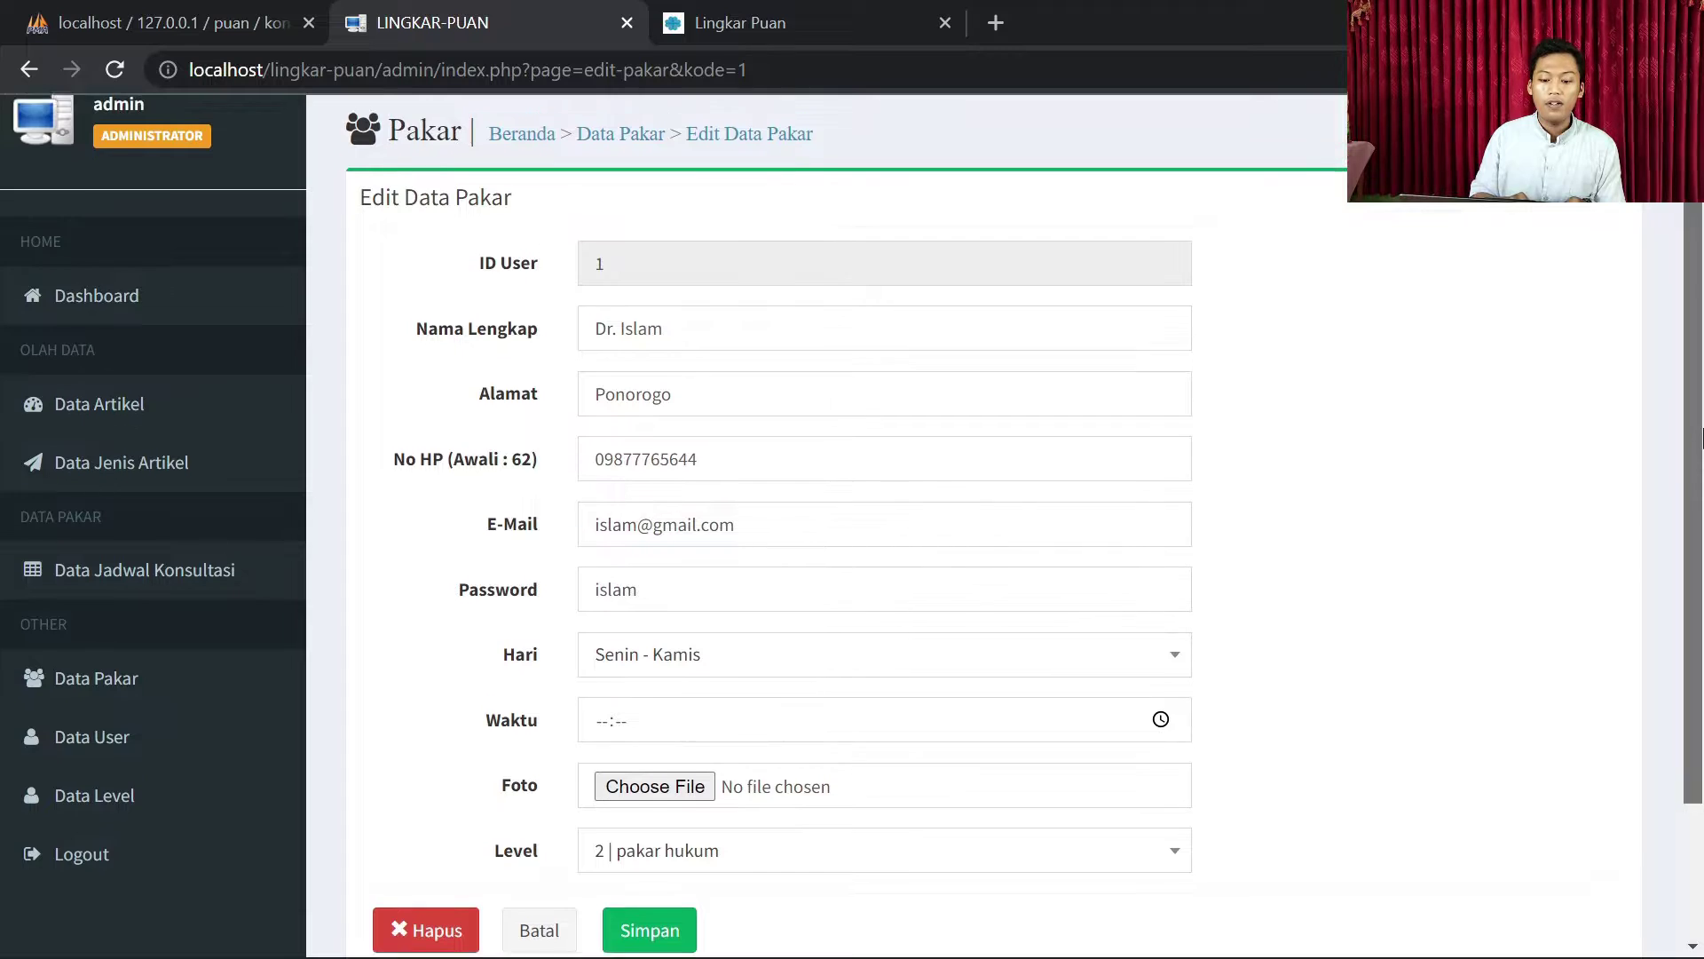
{"action": "scroll", "coordinate": [1701, 462], "scroll_direction": "down", "scroll_amount": 1}
{"action": "scroll", "coordinate": [1701, 462], "scroll_direction": "down", "scroll_amount": 1}
{"action": "scroll", "coordinate": [1702, 462], "scroll_direction": "up", "scroll_amount": 1}
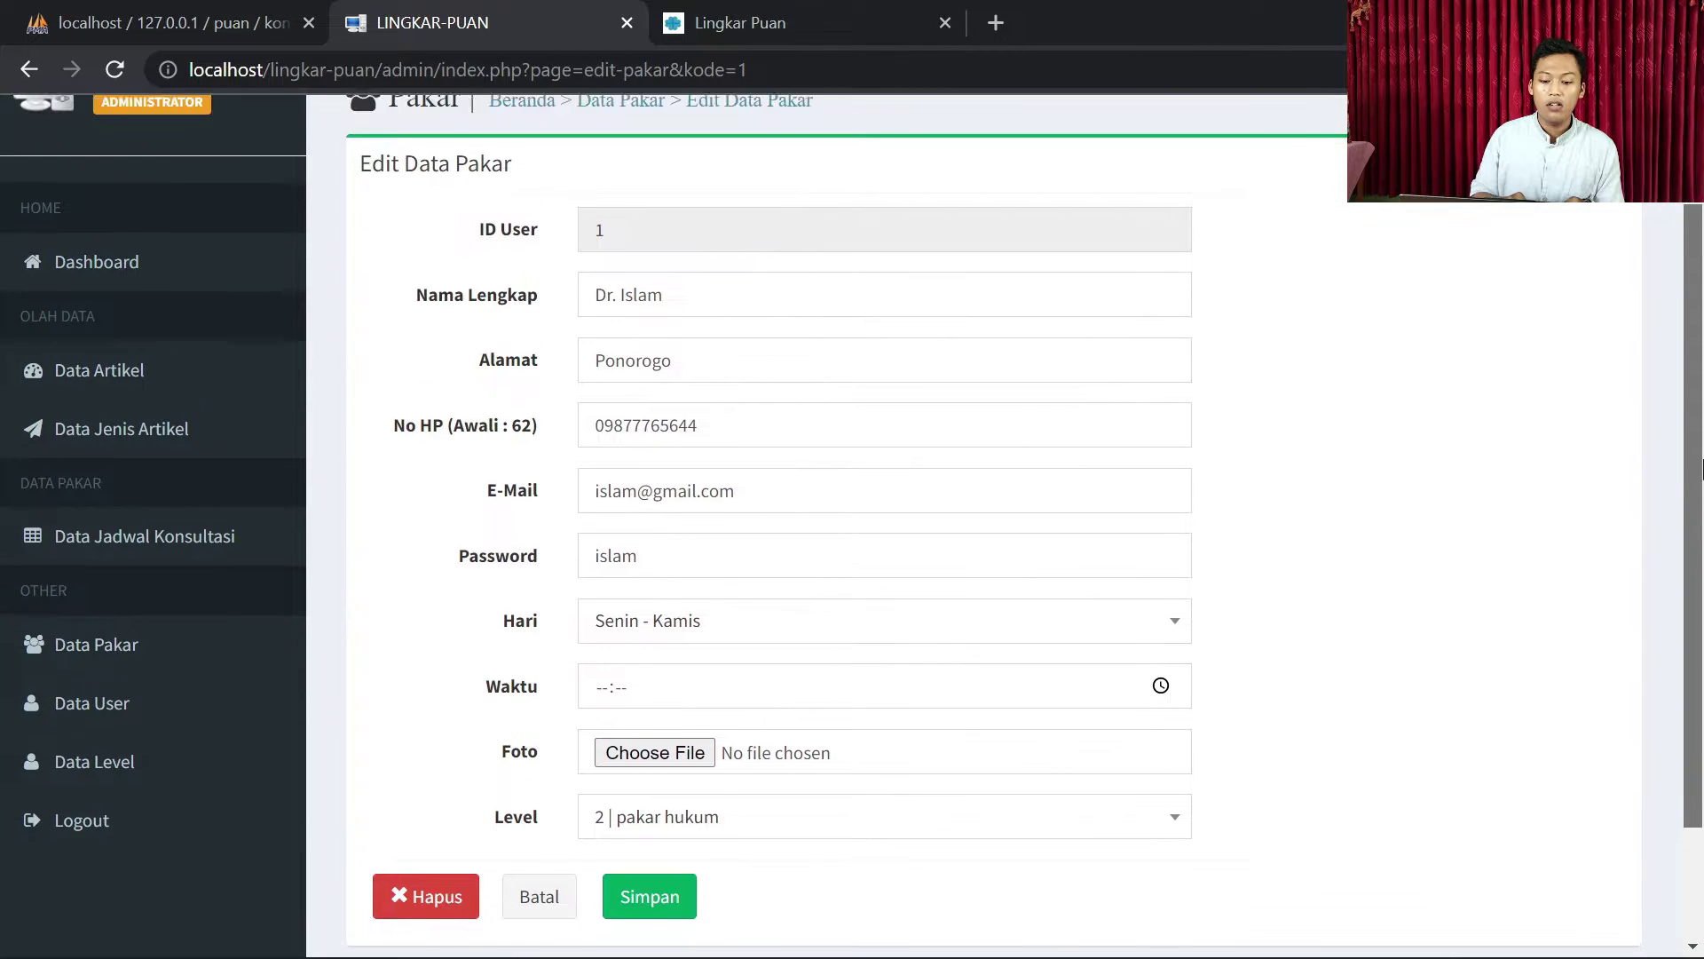
{"action": "left_click", "coordinate": [710, 441]}
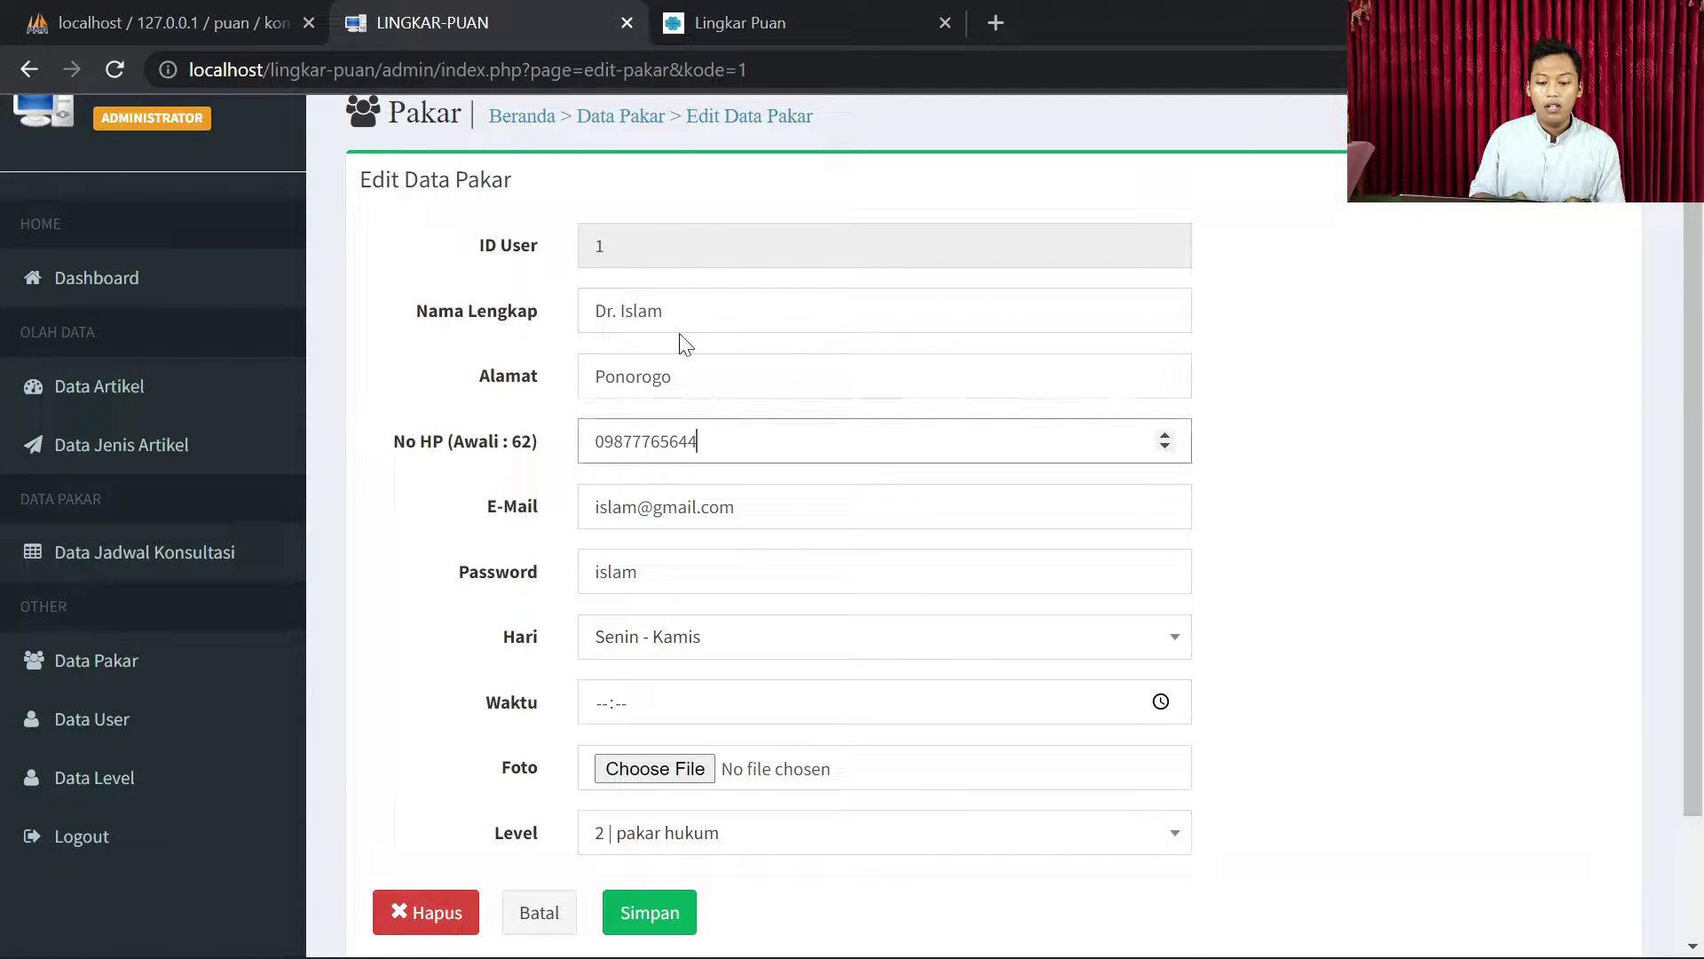
{"action": "left_click", "coordinate": [537, 912]}
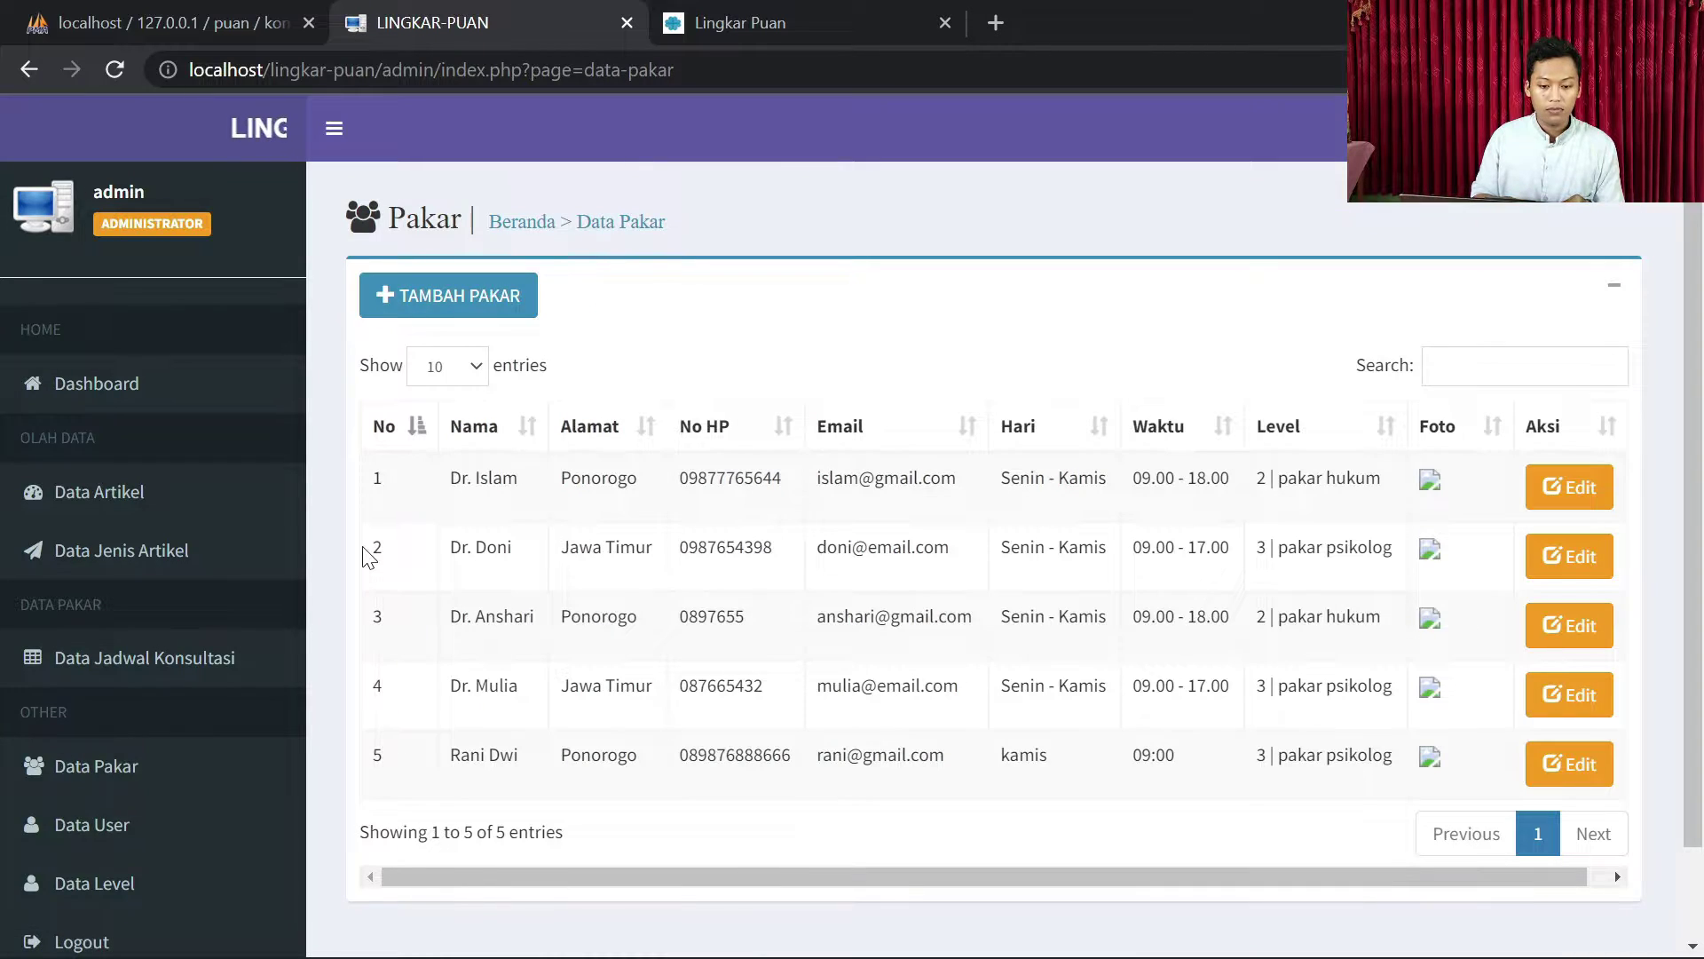
Step: Open Data User and highlight the word admin in row 4
{"action": "left_click", "coordinate": [116, 850]}
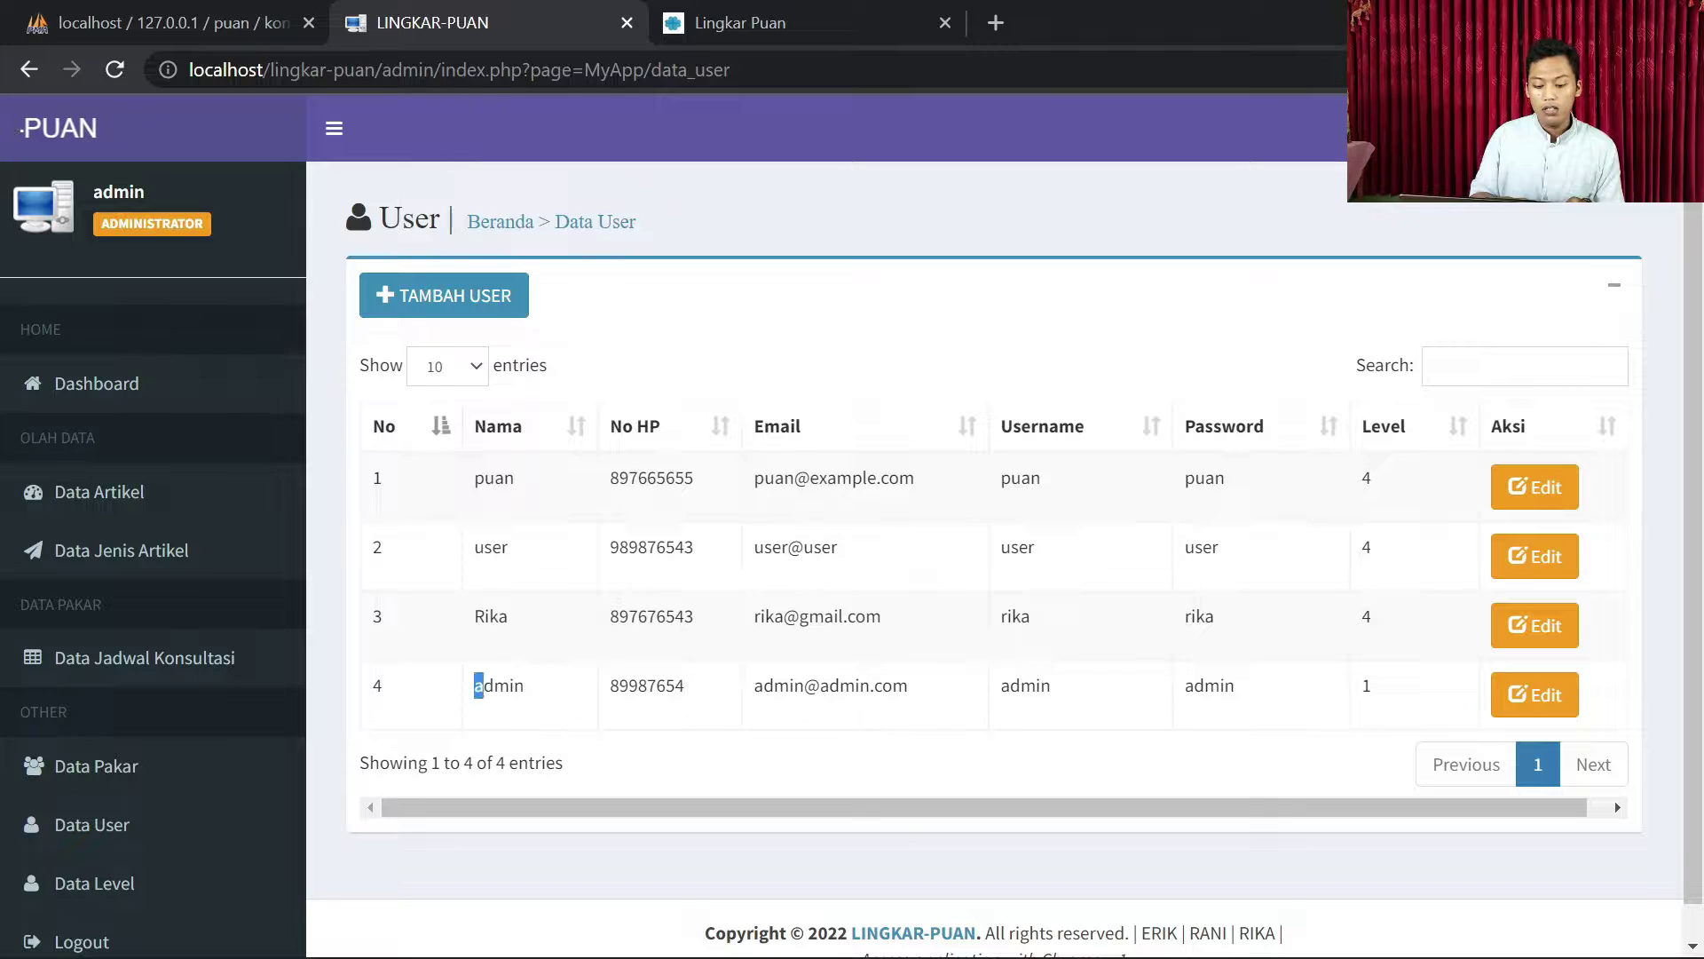
{"action": "left_click_drag", "start_coordinate": [484, 687], "coordinate": [560, 699]}
{"action": "left_click", "coordinate": [1151, 710]}
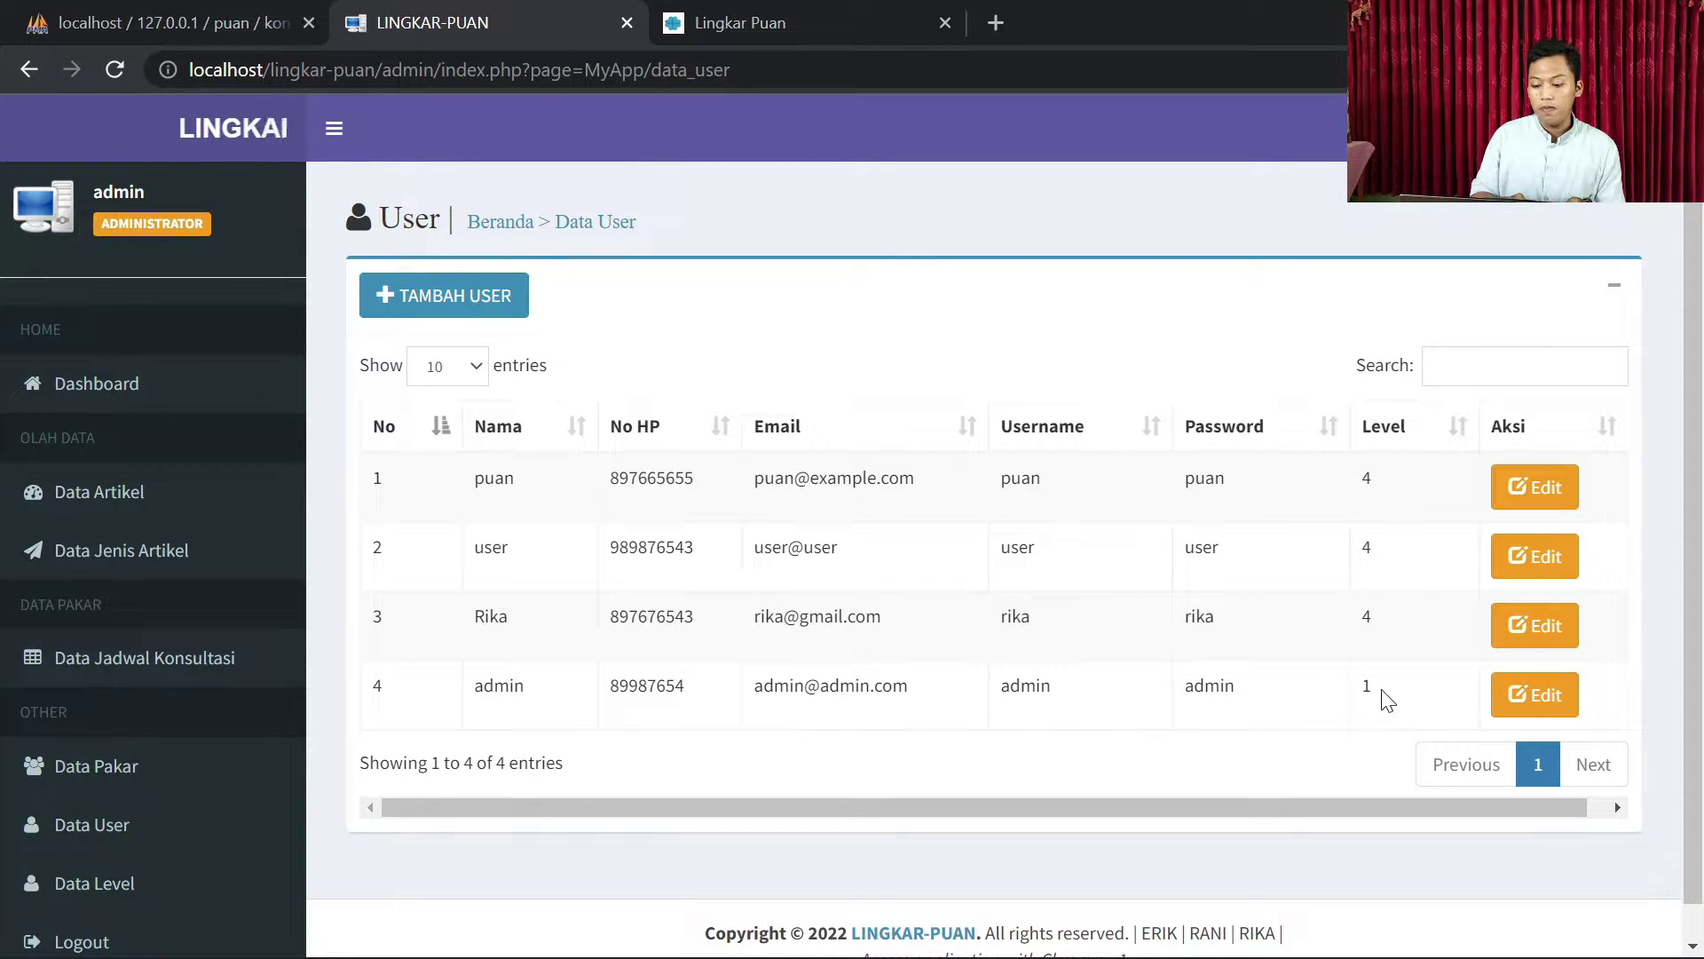
Step: Preview the Tambah User form's fields and level choices, then cancel with Batal
{"action": "left_click", "coordinate": [435, 310]}
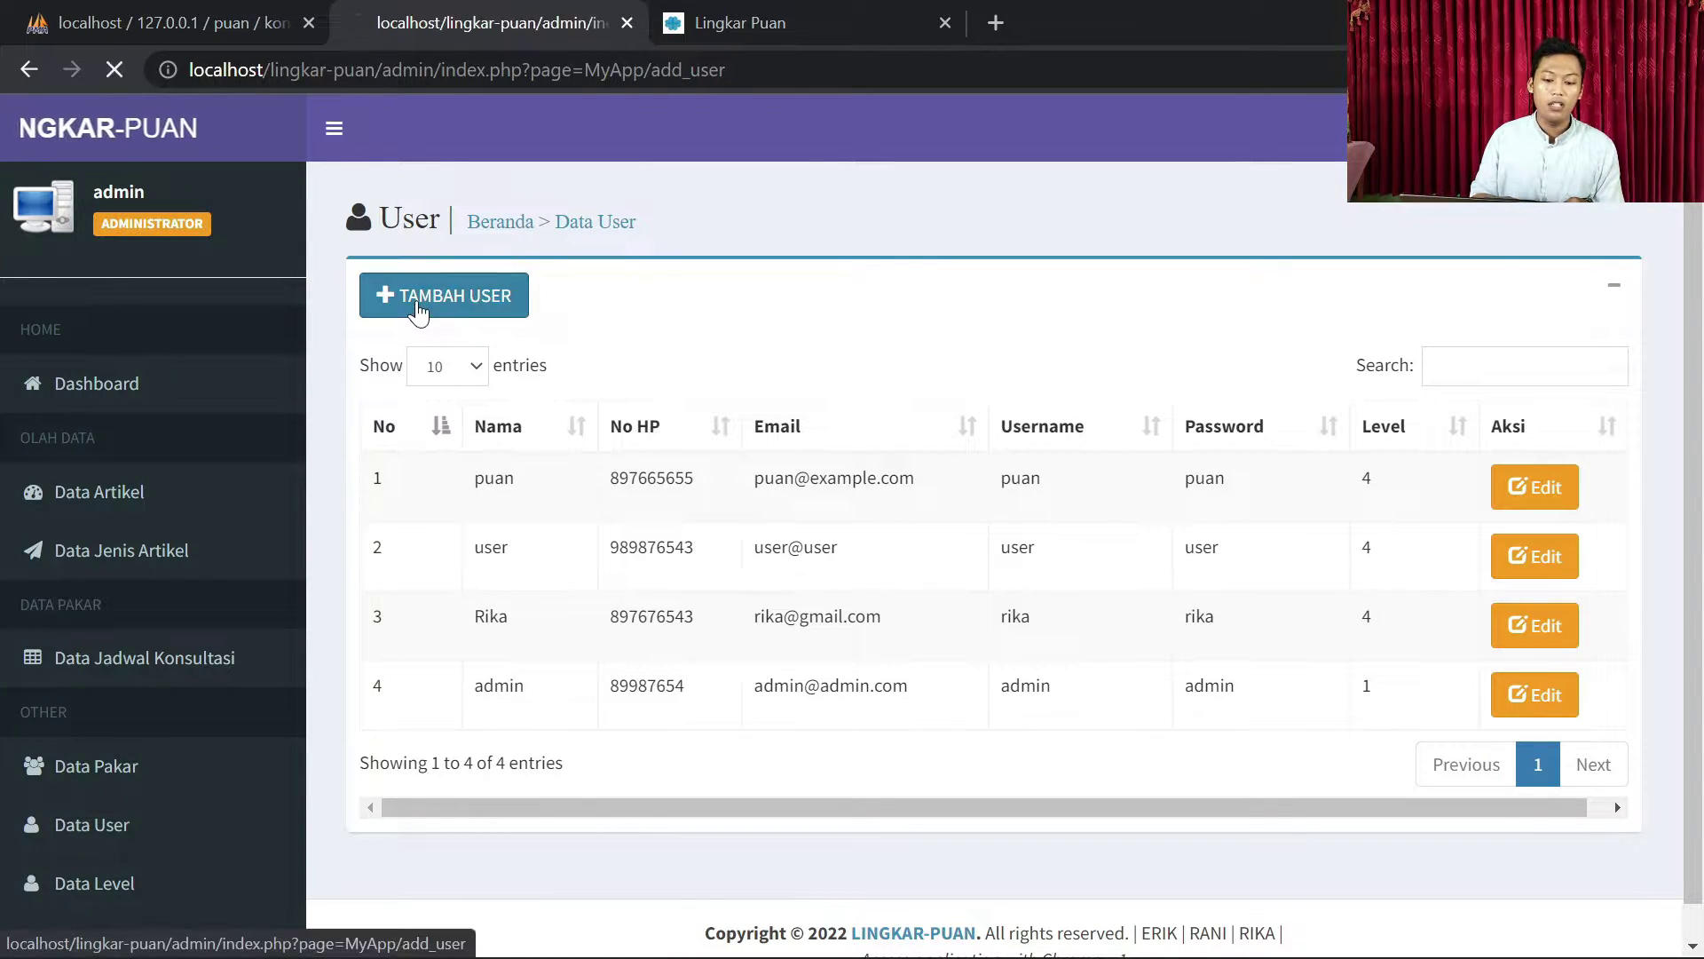
{"action": "left_click", "coordinate": [775, 416]}
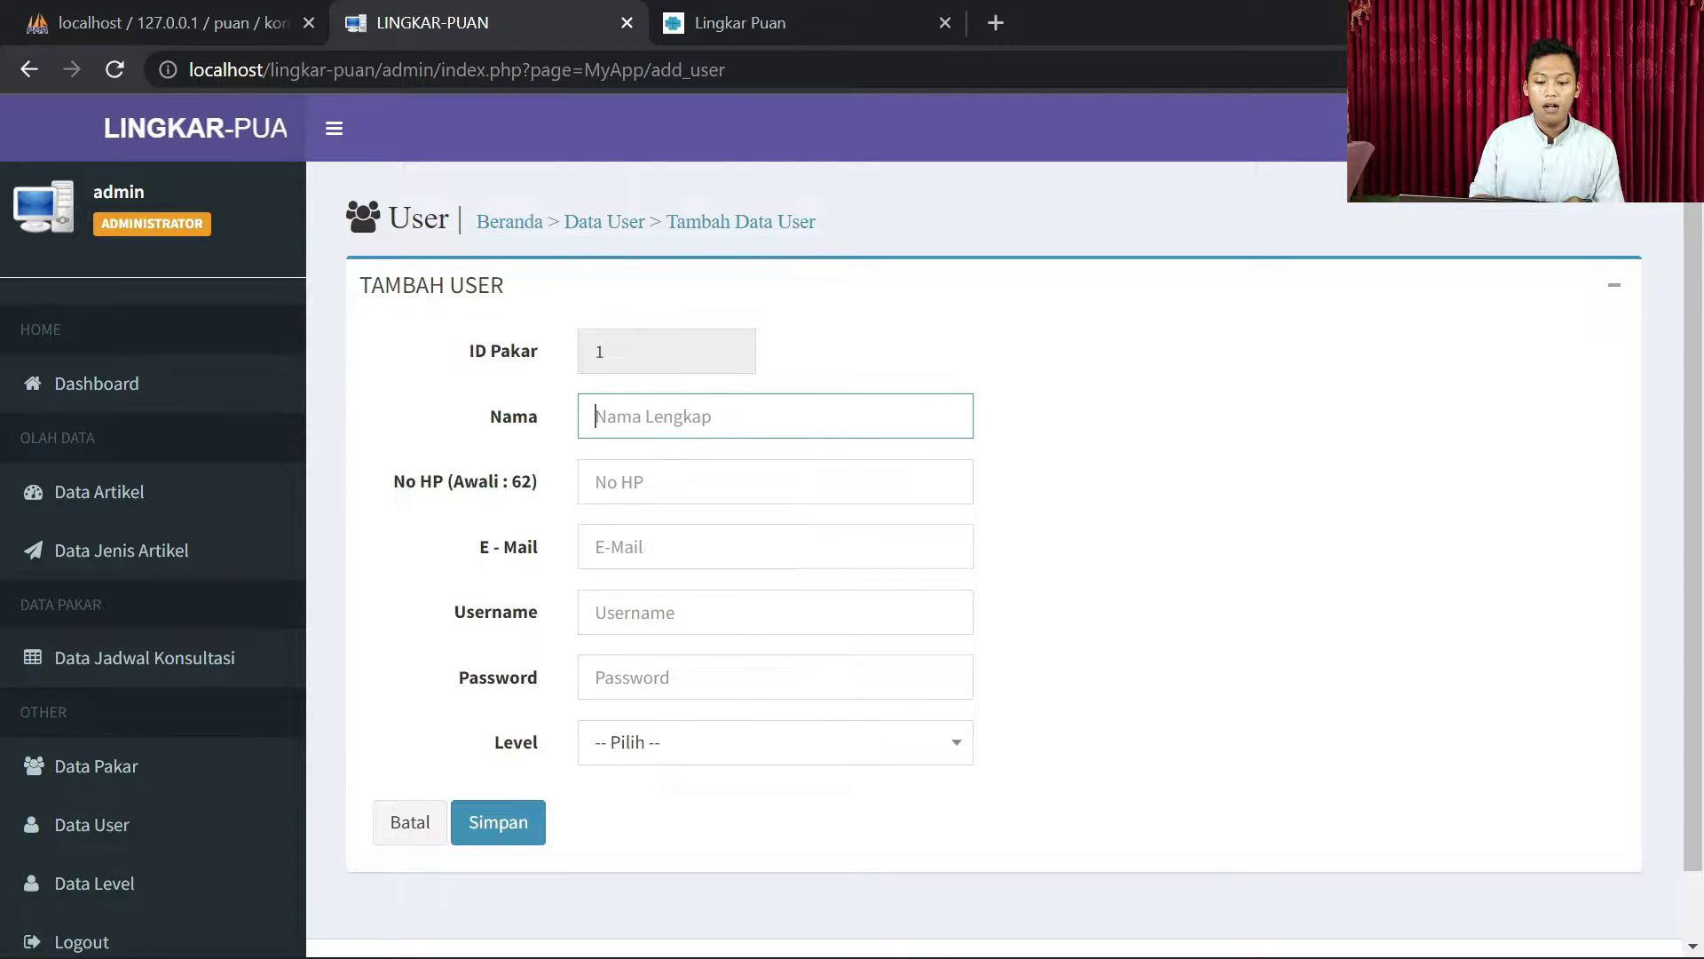
{"action": "left_click", "coordinate": [835, 482]}
{"action": "left_click", "coordinate": [834, 546]}
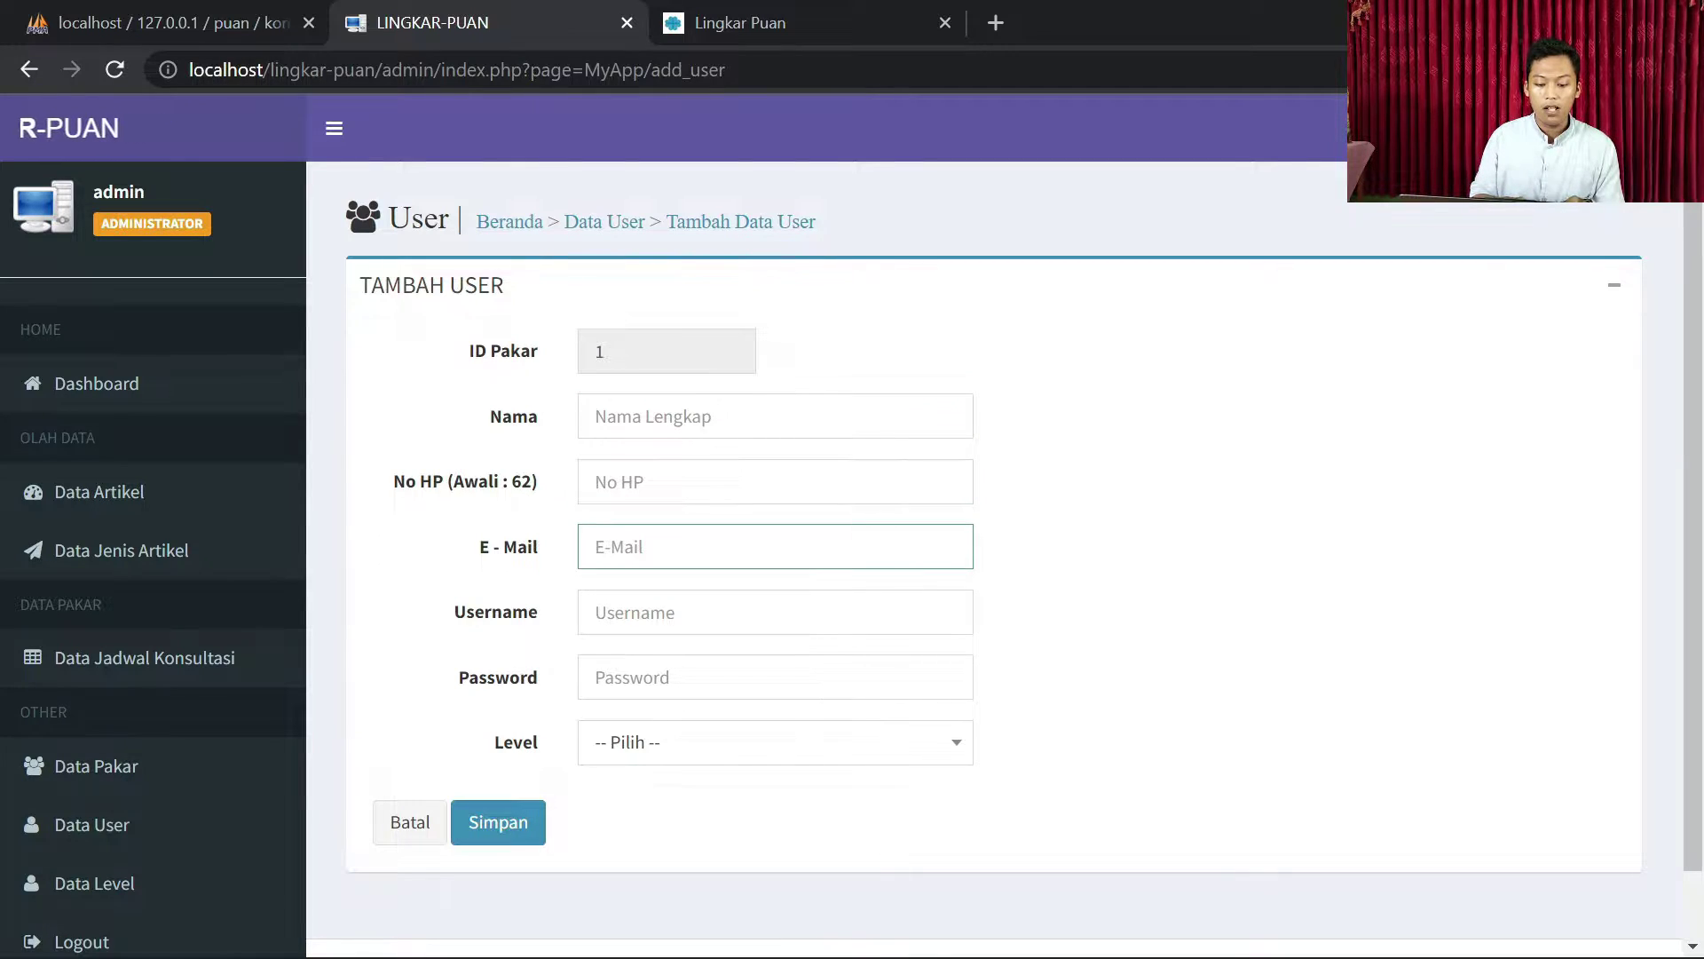
{"action": "left_click", "coordinate": [775, 613]}
{"action": "left_click", "coordinate": [775, 677]}
{"action": "left_click", "coordinate": [741, 743]}
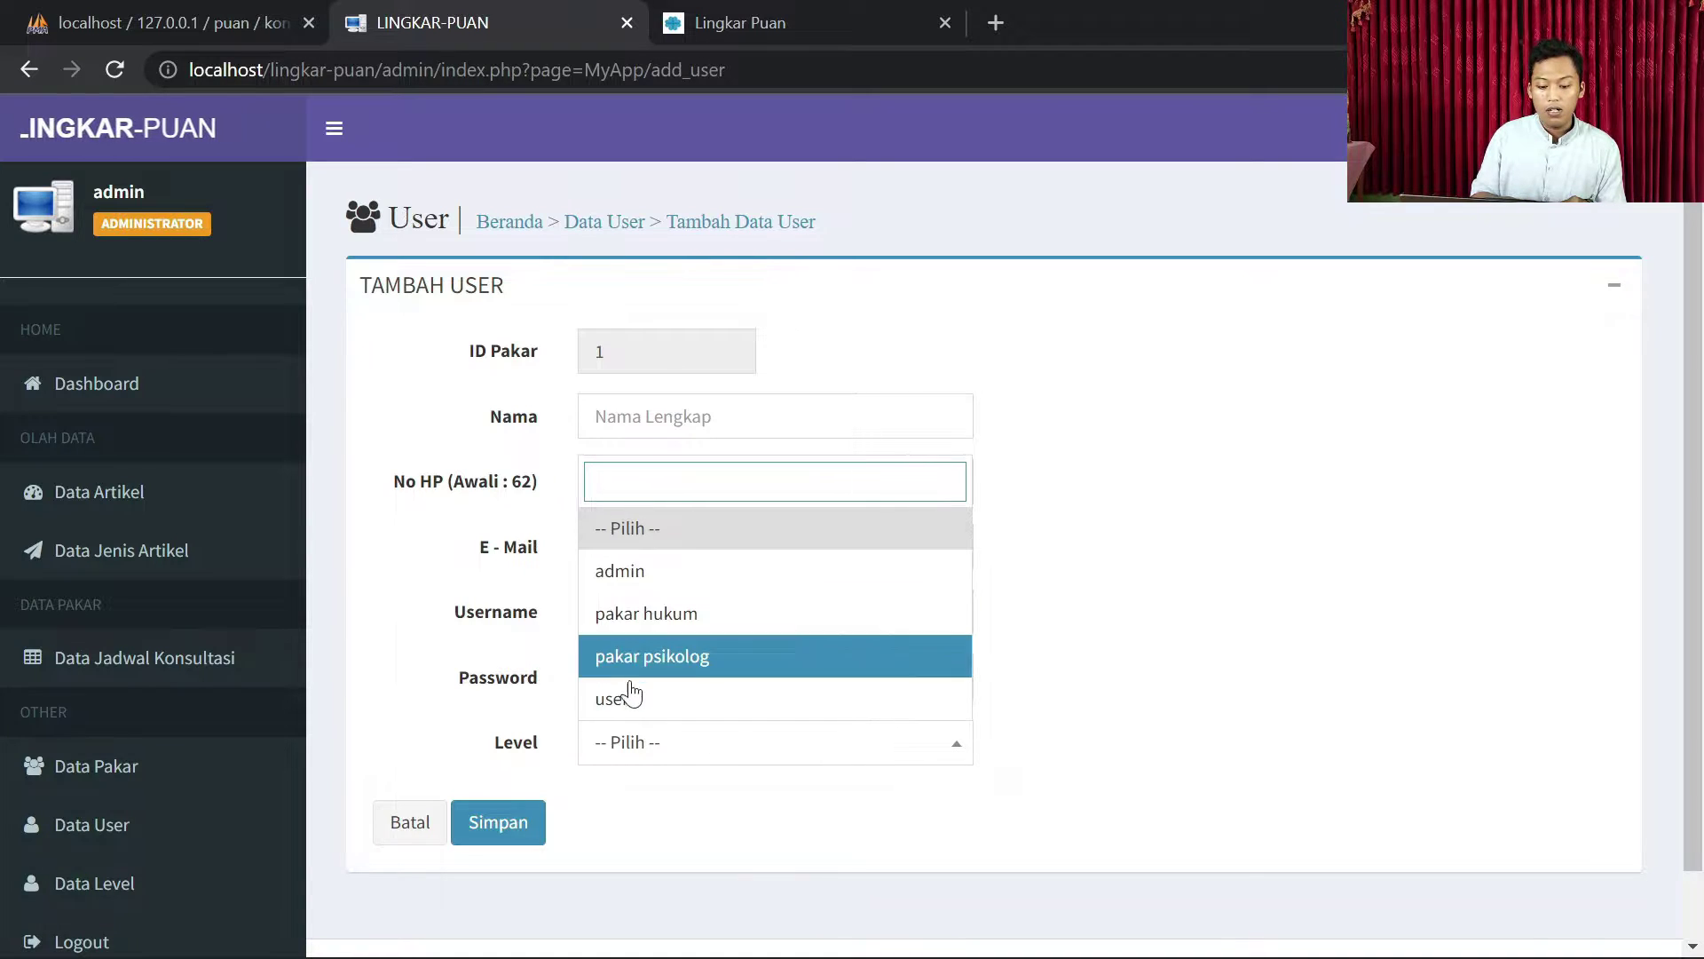
{"action": "left_click", "coordinate": [410, 820]}
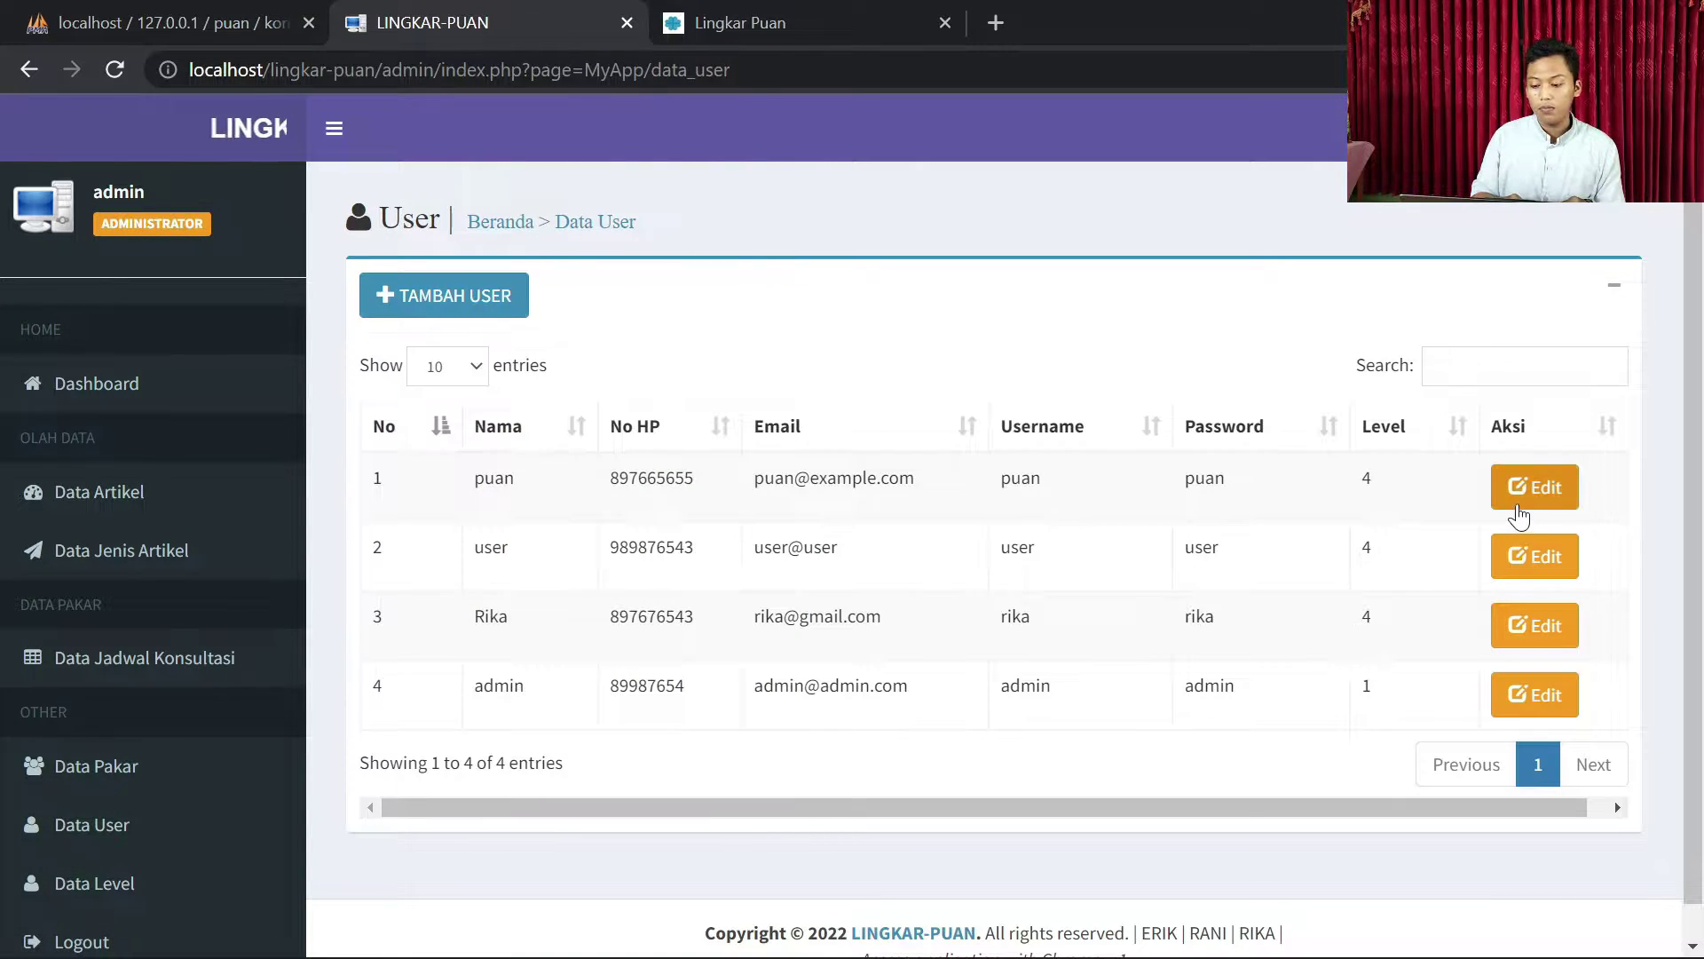
Step: View the first user's edit form, cancel without saving, and open Data Level
{"action": "left_click", "coordinate": [1514, 503]}
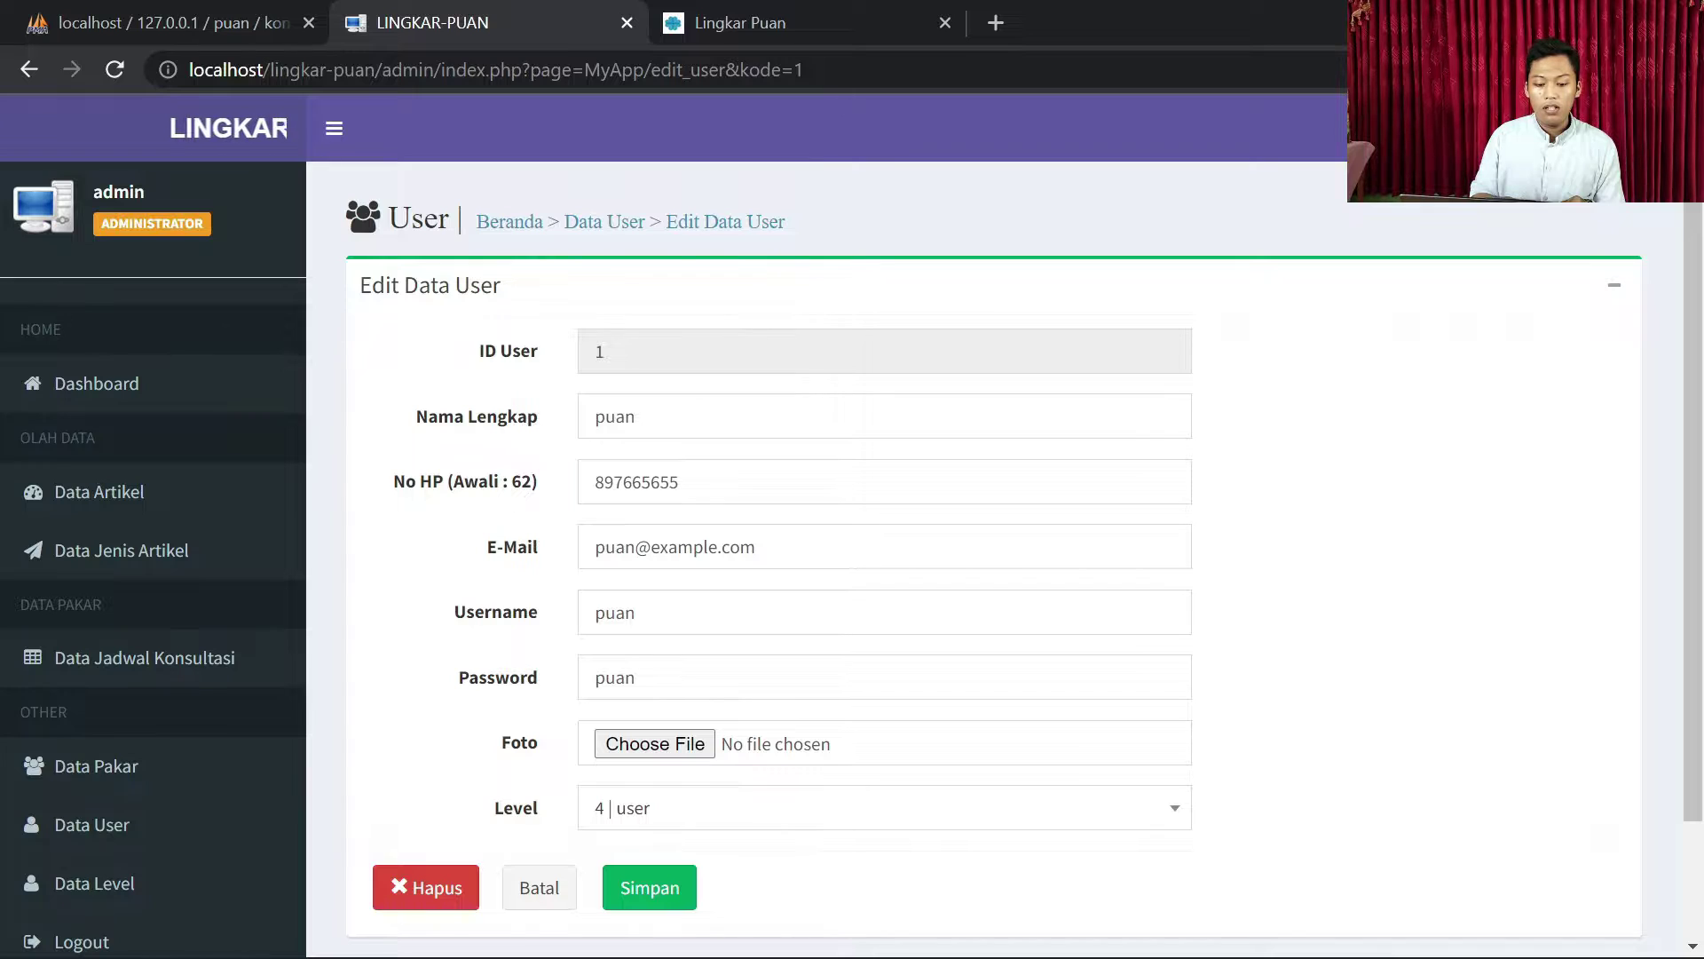
{"action": "scroll", "coordinate": [1698, 508], "scroll_direction": "down", "scroll_amount": 1}
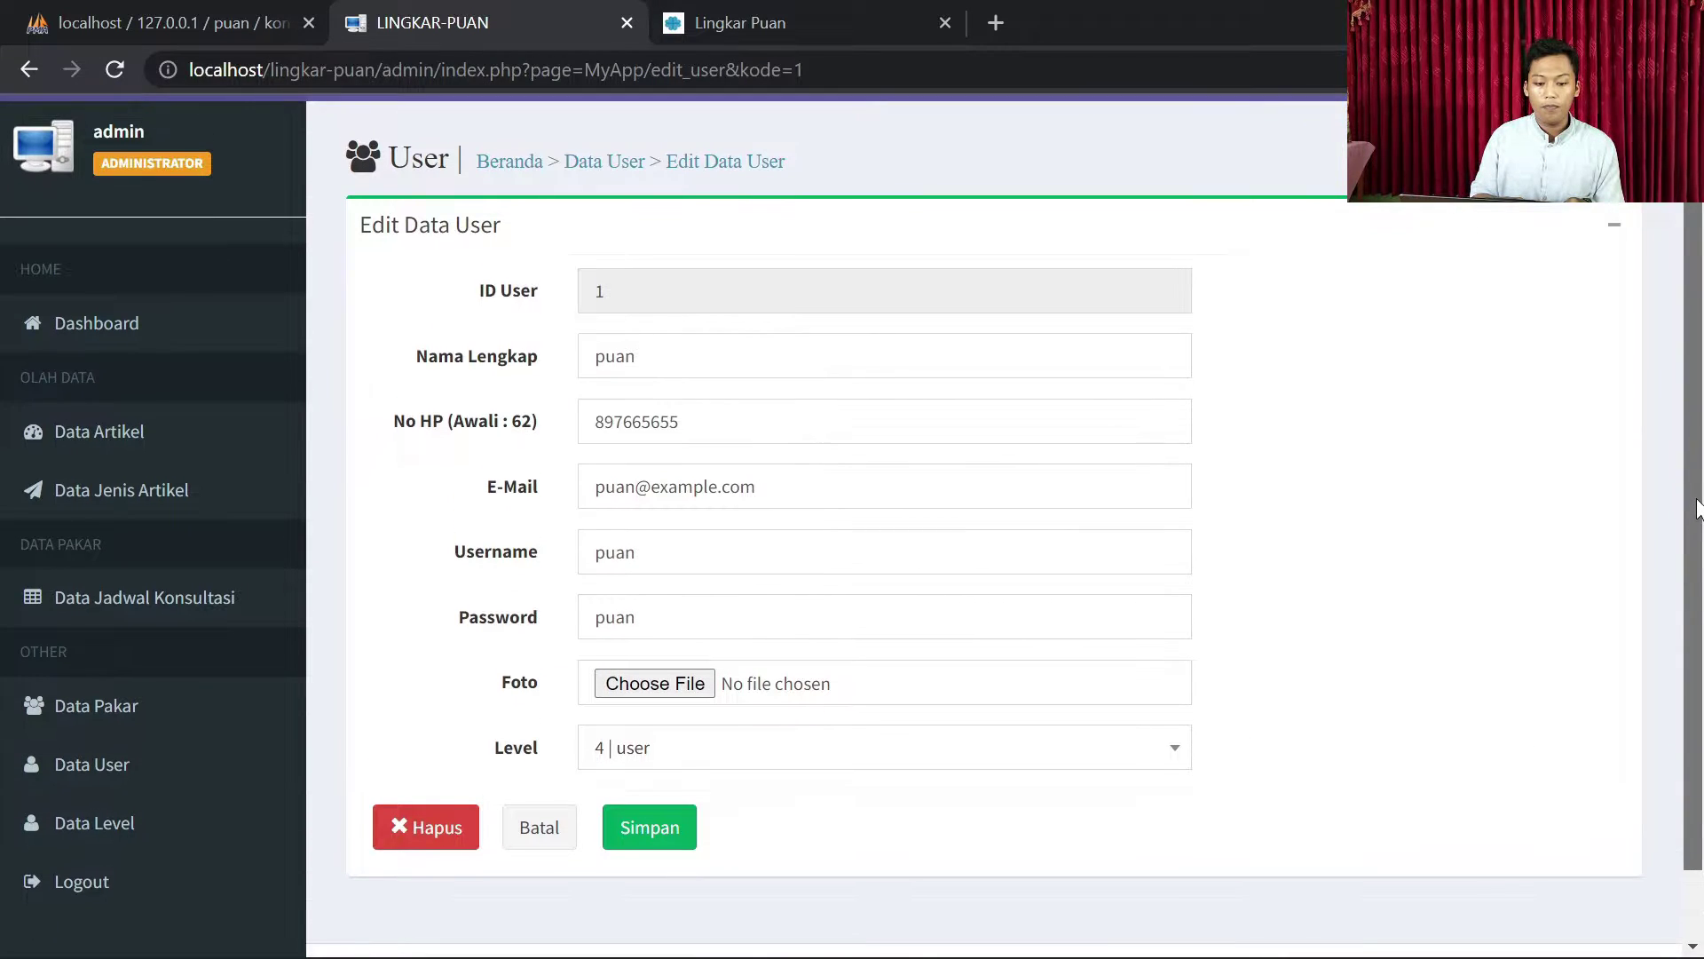
{"action": "scroll", "coordinate": [1698, 508], "scroll_direction": "down", "scroll_amount": 1}
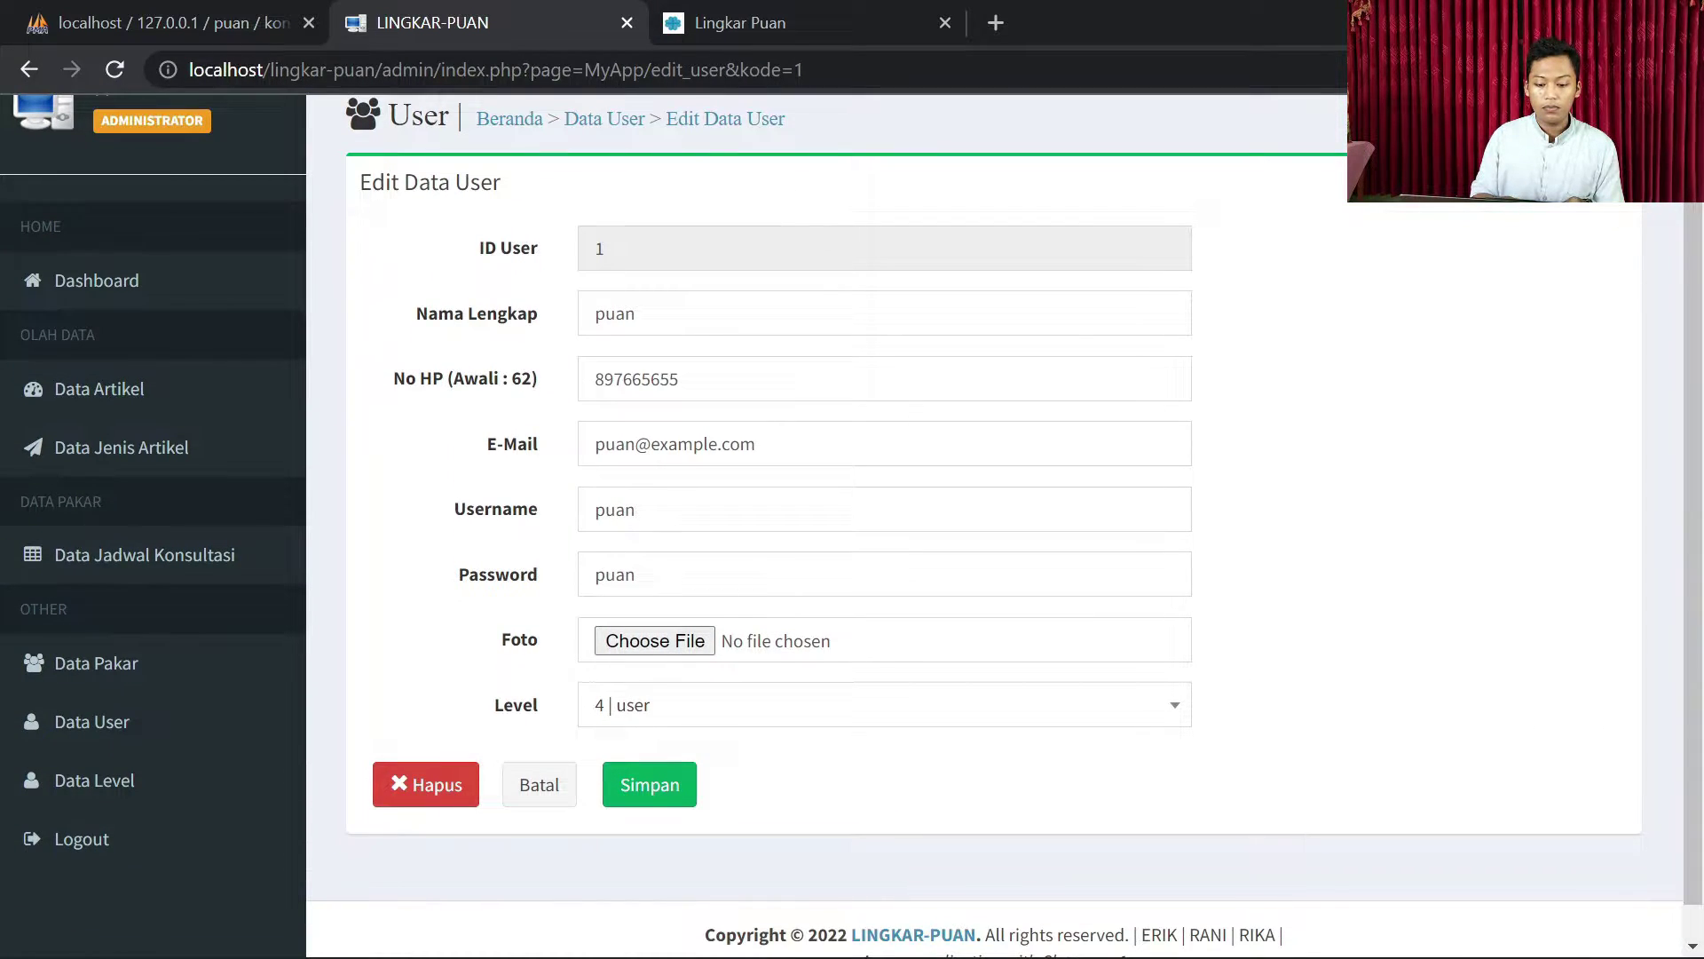
{"action": "left_click", "coordinate": [781, 444]}
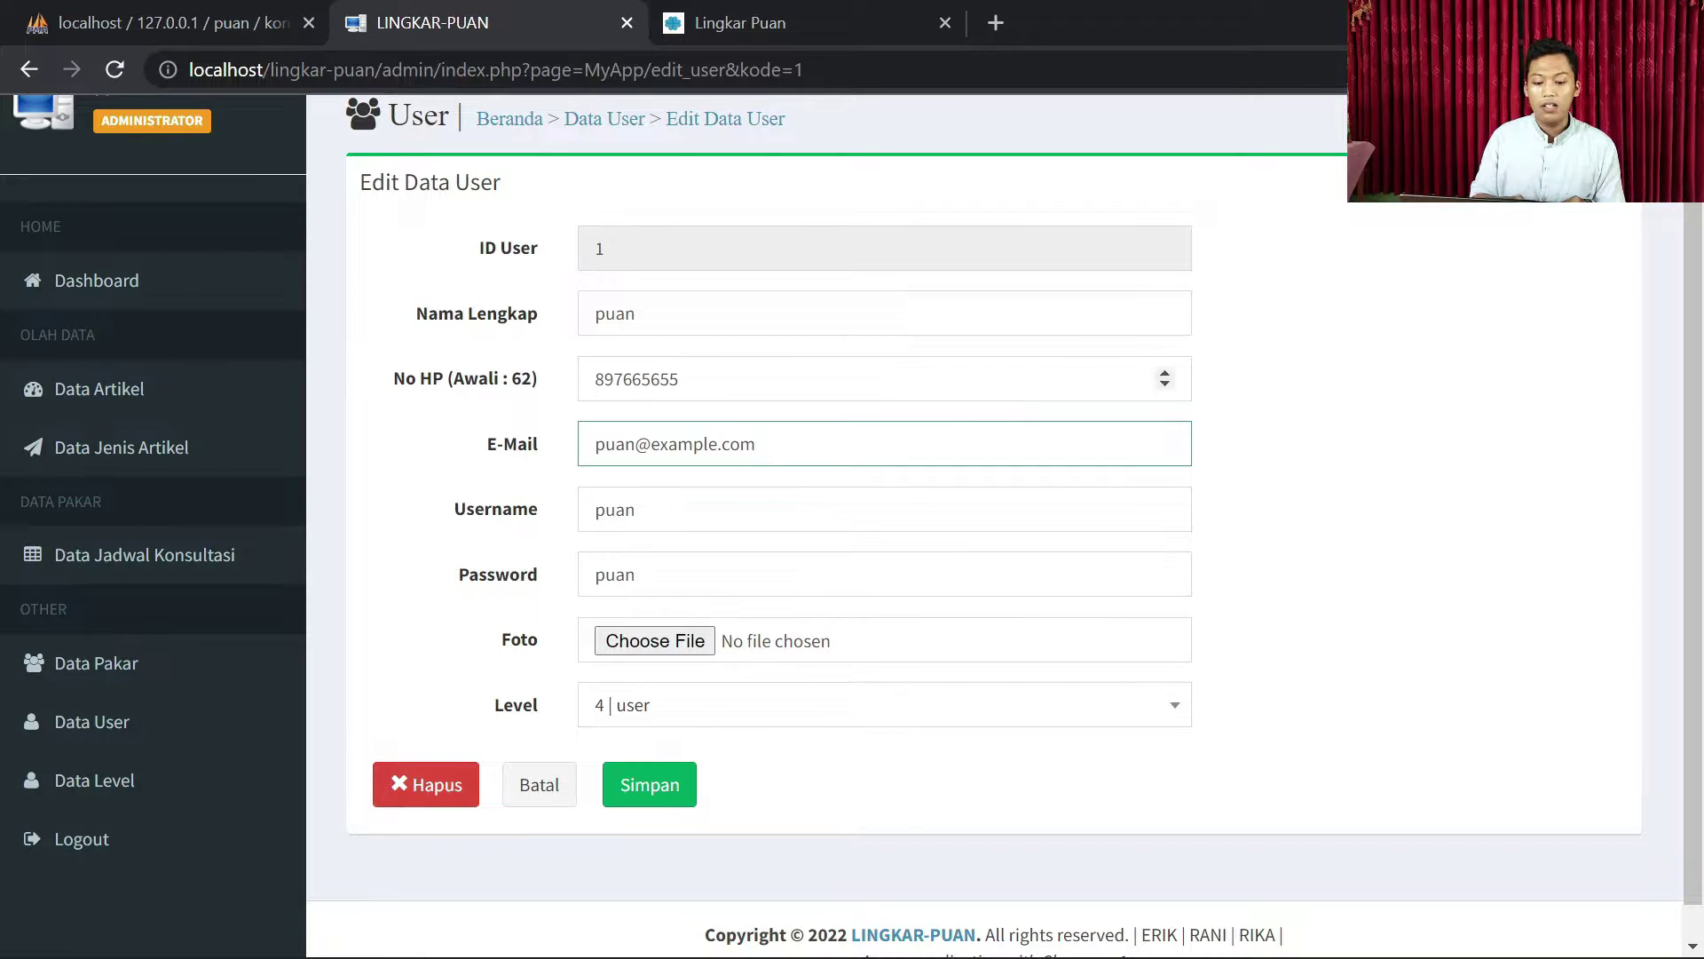
{"action": "left_click", "coordinate": [554, 790]}
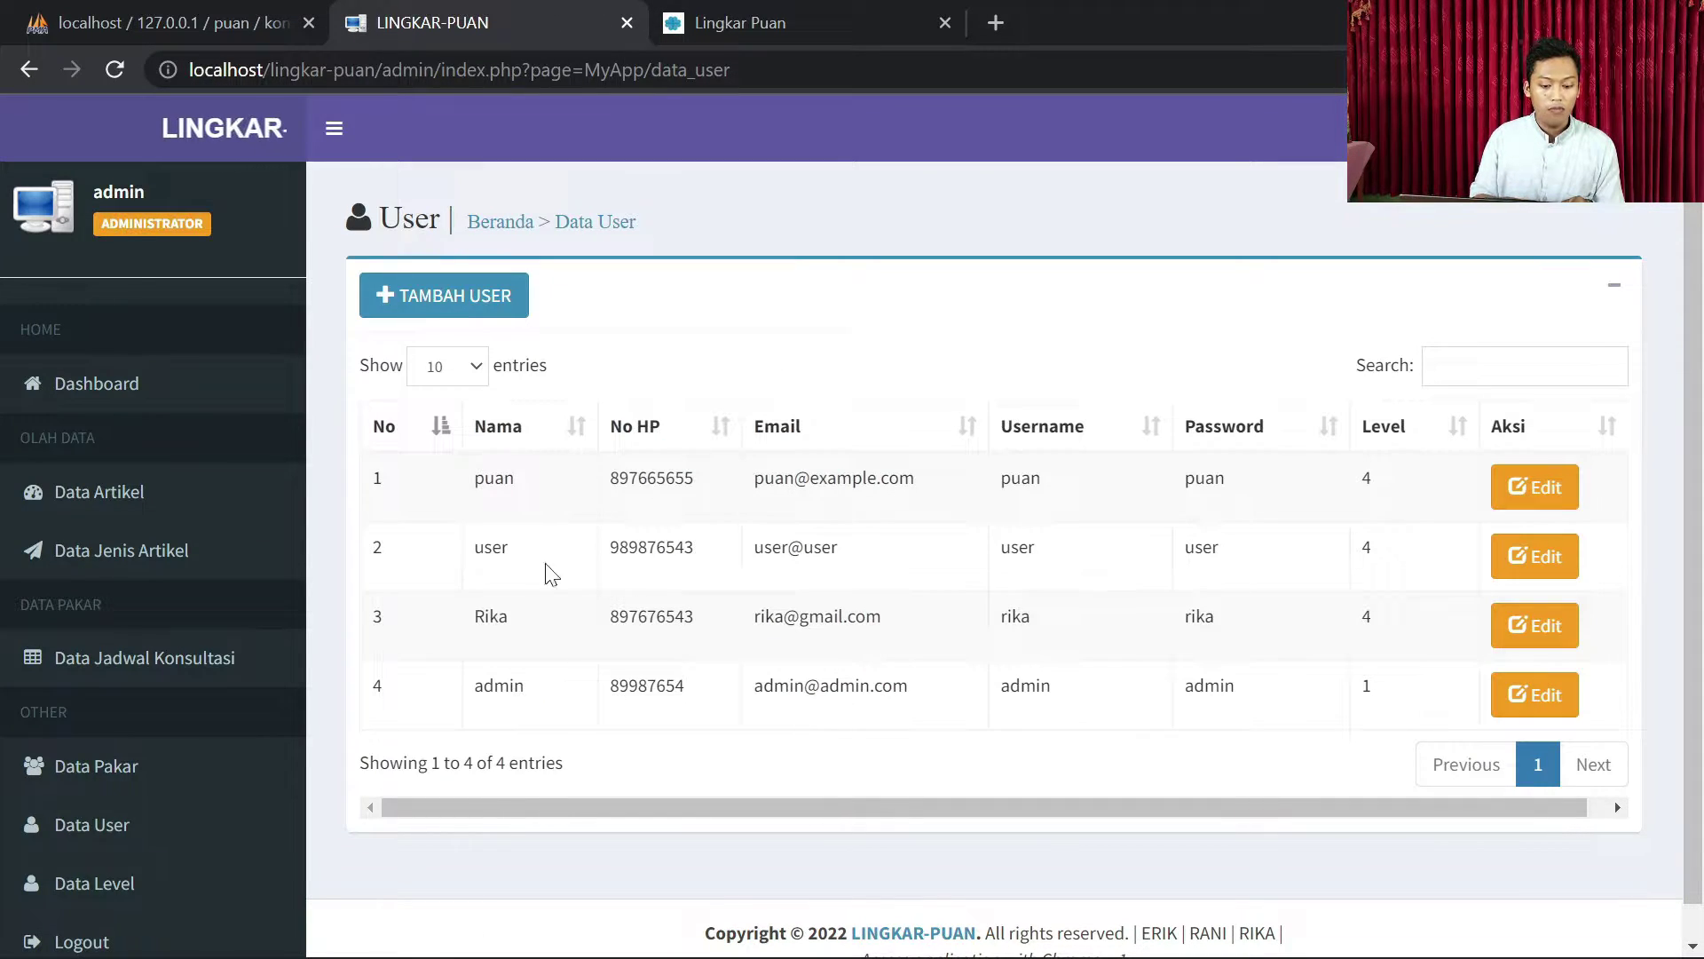
{"action": "left_click", "coordinate": [151, 892]}
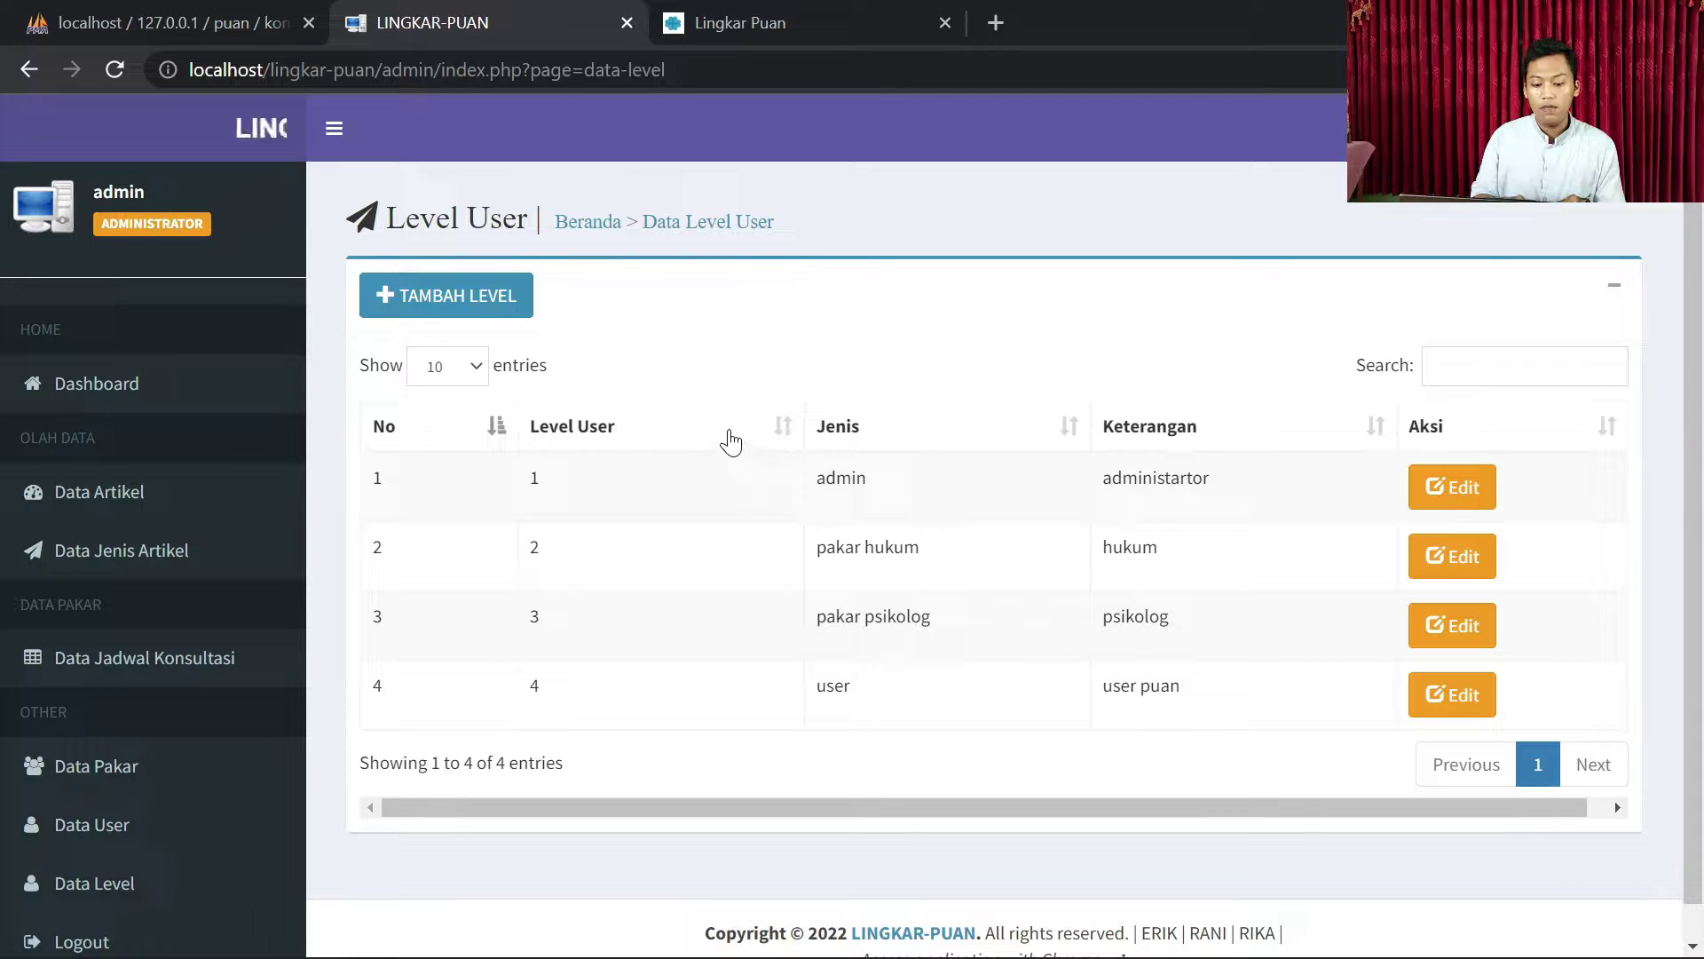
Step: Preview the Tambah Level form and cancel it without adding a level
{"action": "scroll", "coordinate": [916, 443], "scroll_direction": "up", "scroll_amount": 1}
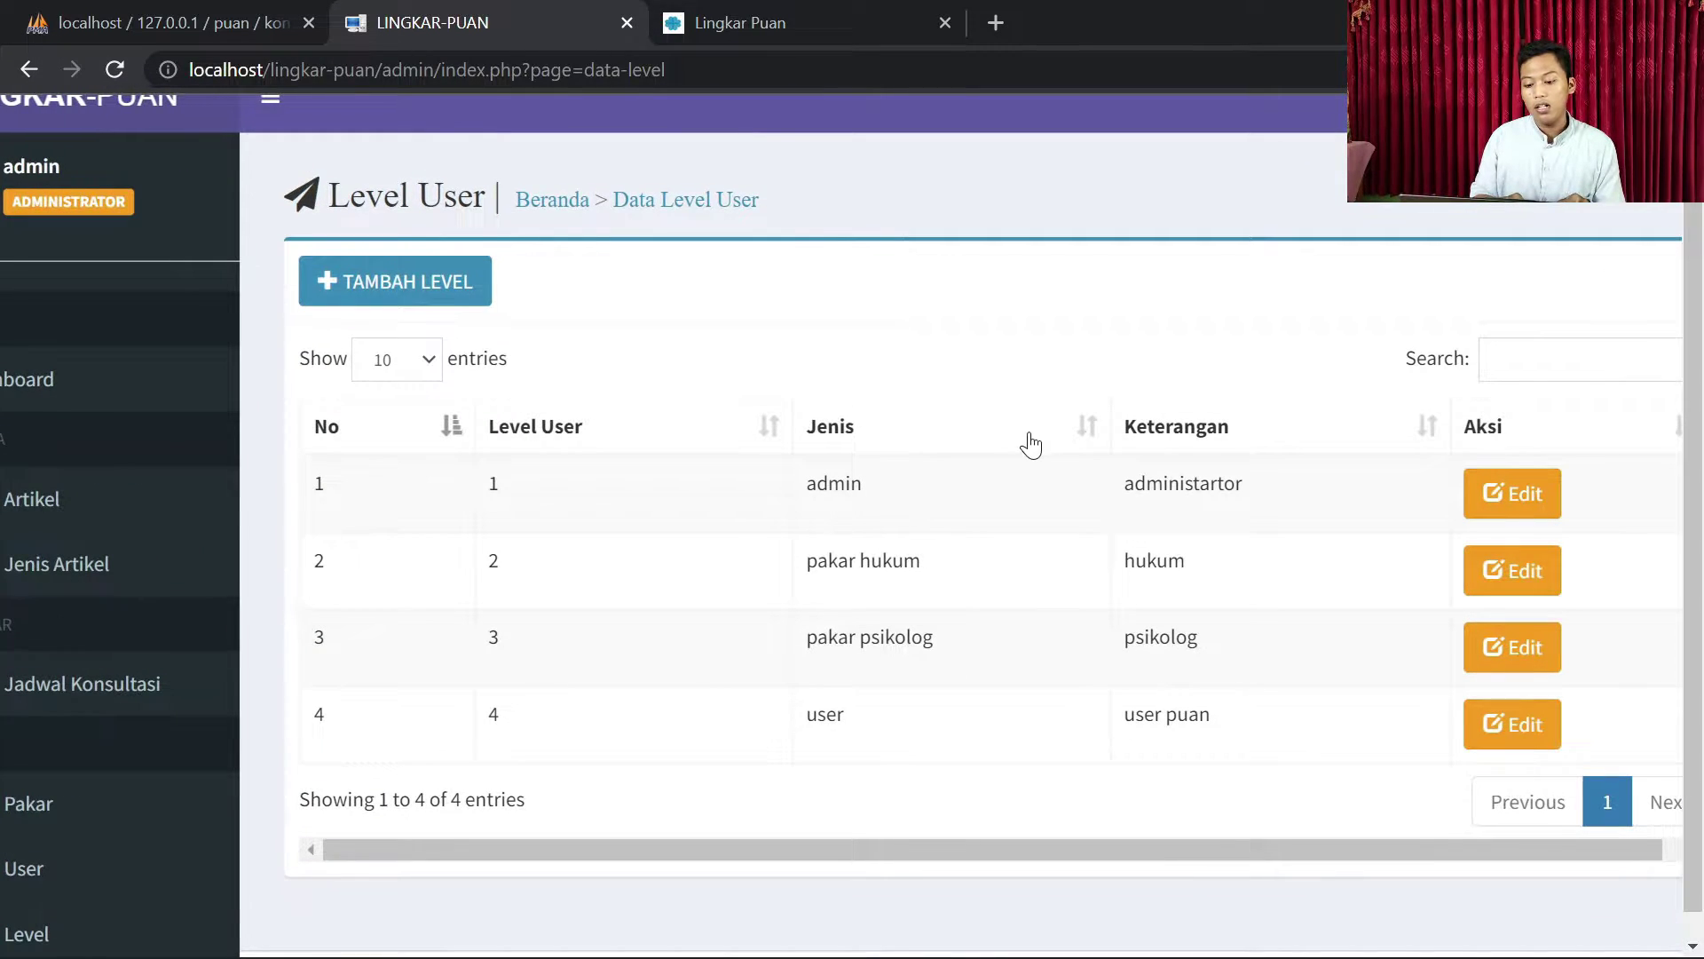
{"action": "scroll", "coordinate": [1030, 444], "scroll_direction": "down", "scroll_amount": 1}
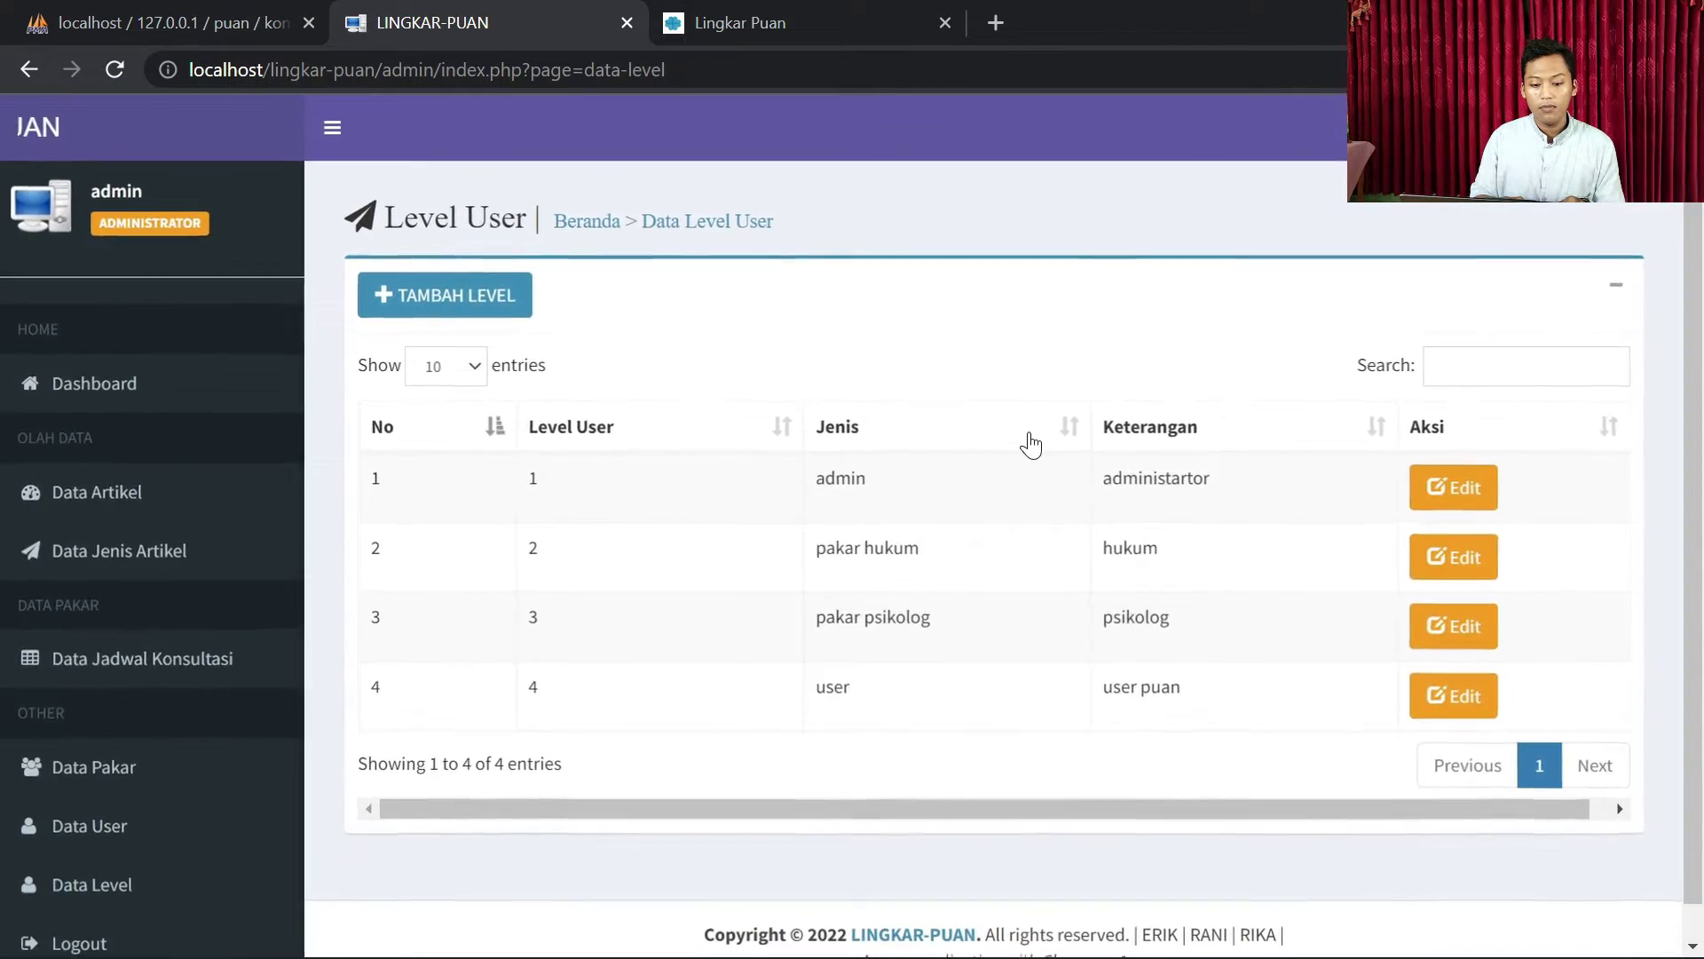
{"action": "left_click", "coordinate": [466, 311]}
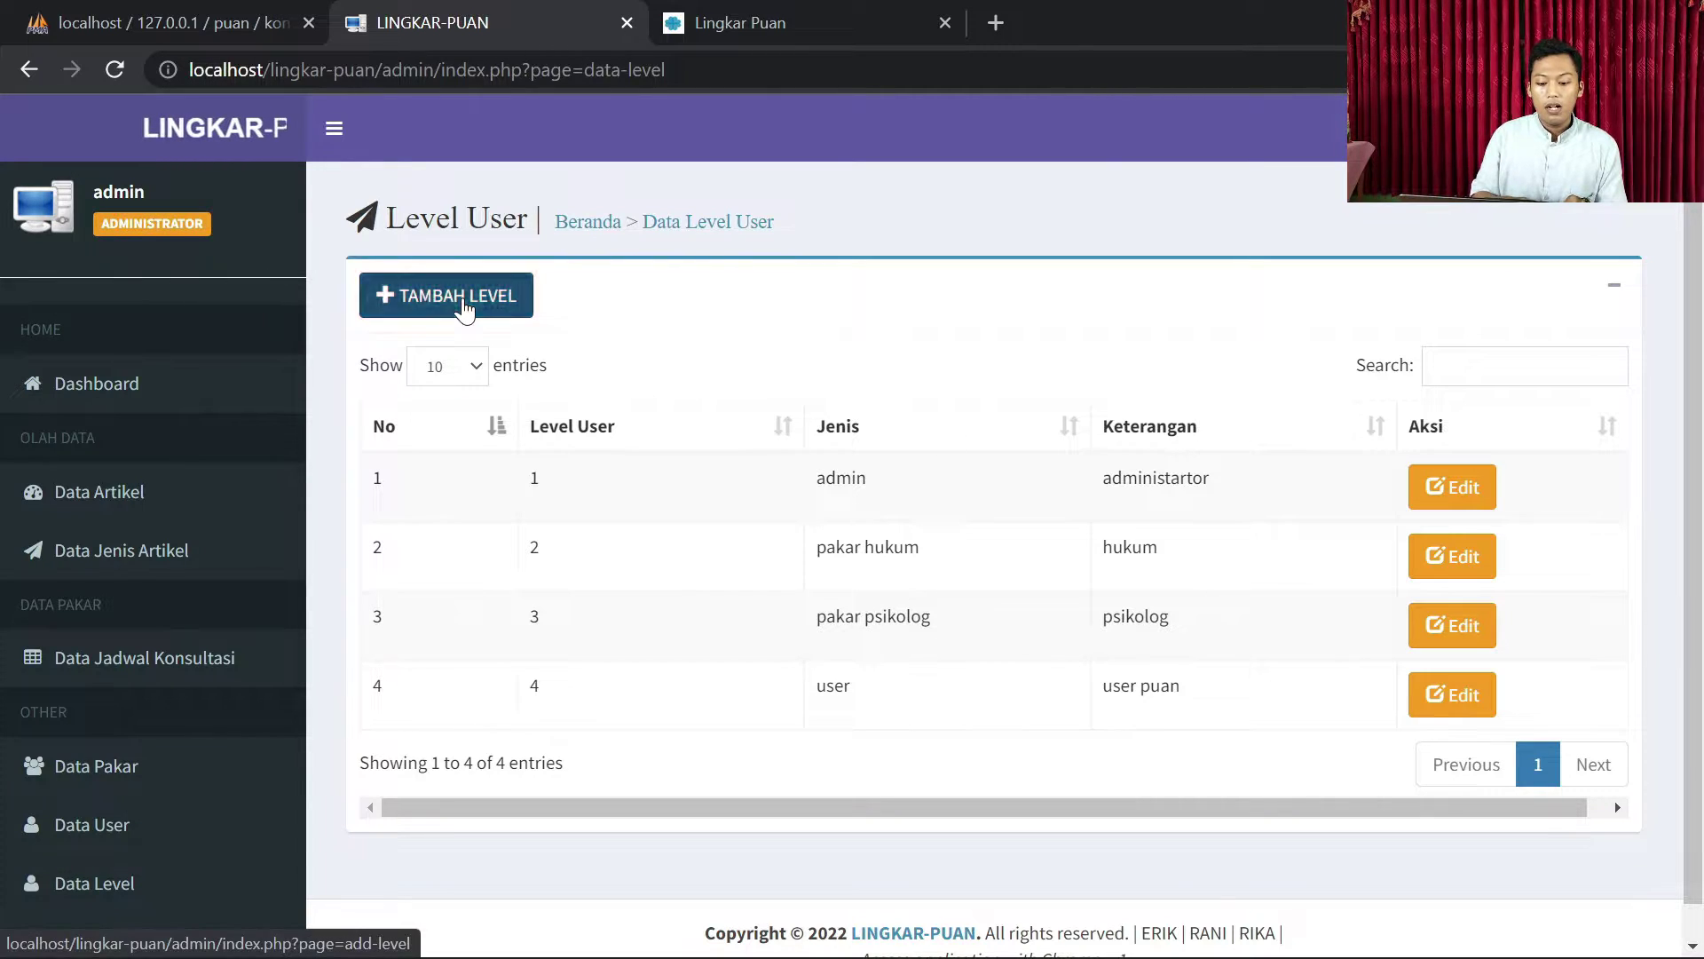
{"action": "left_click", "coordinate": [775, 351]}
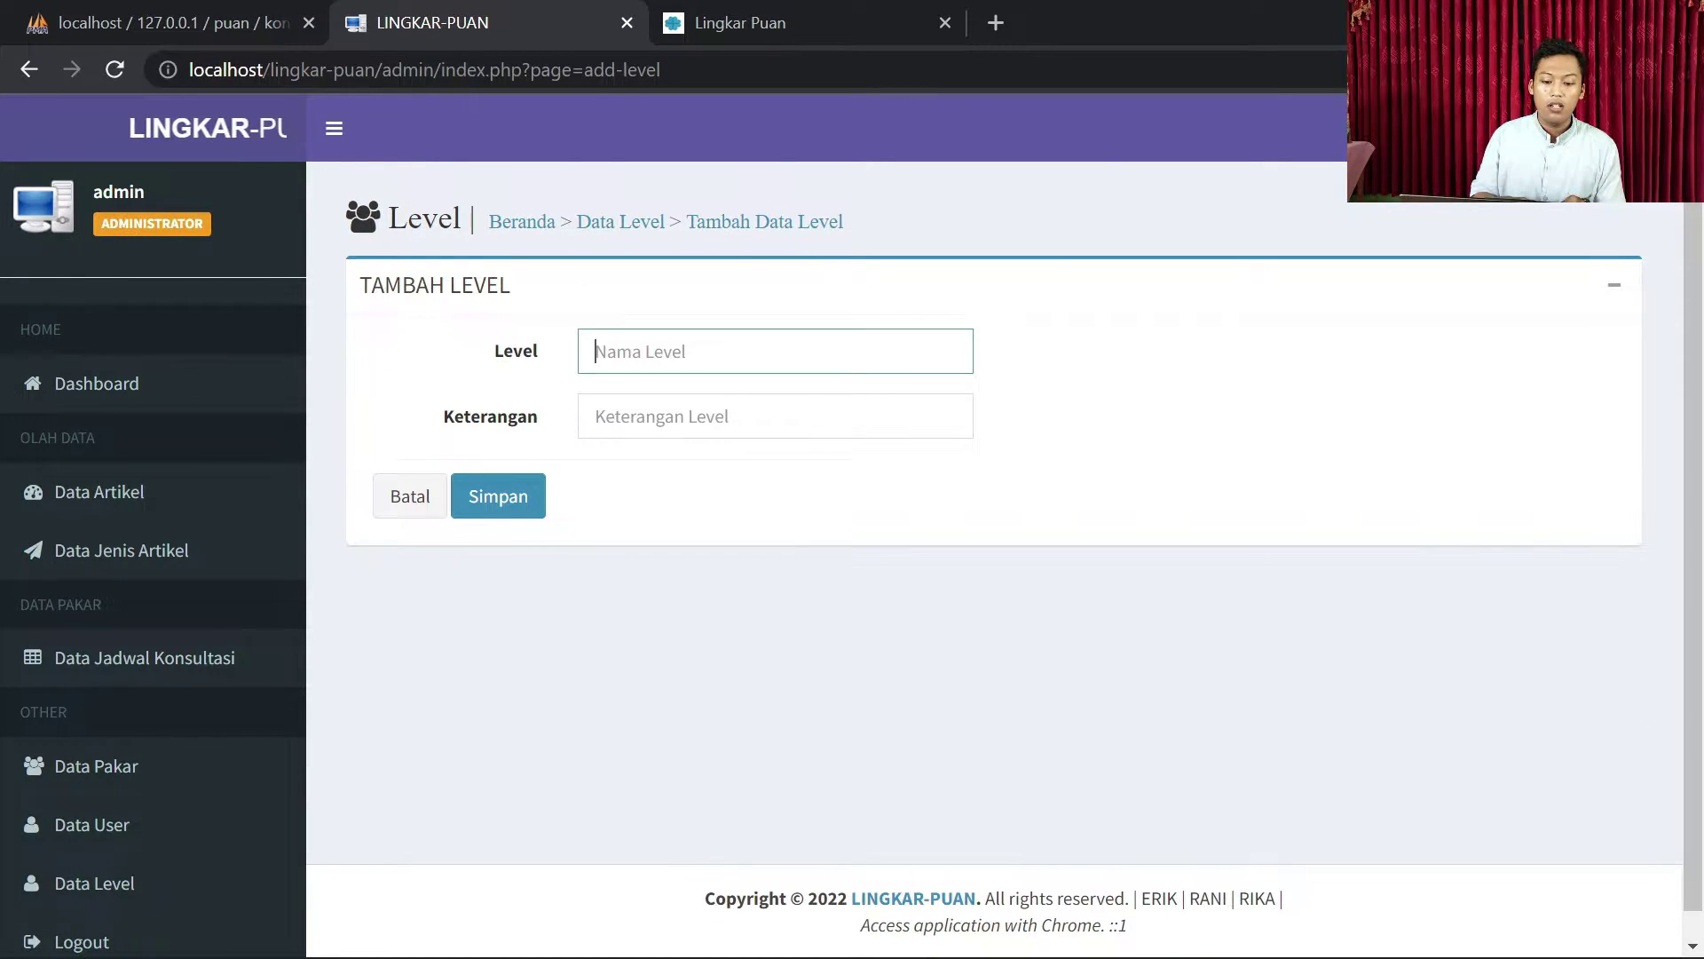
{"action": "left_click", "coordinate": [408, 495]}
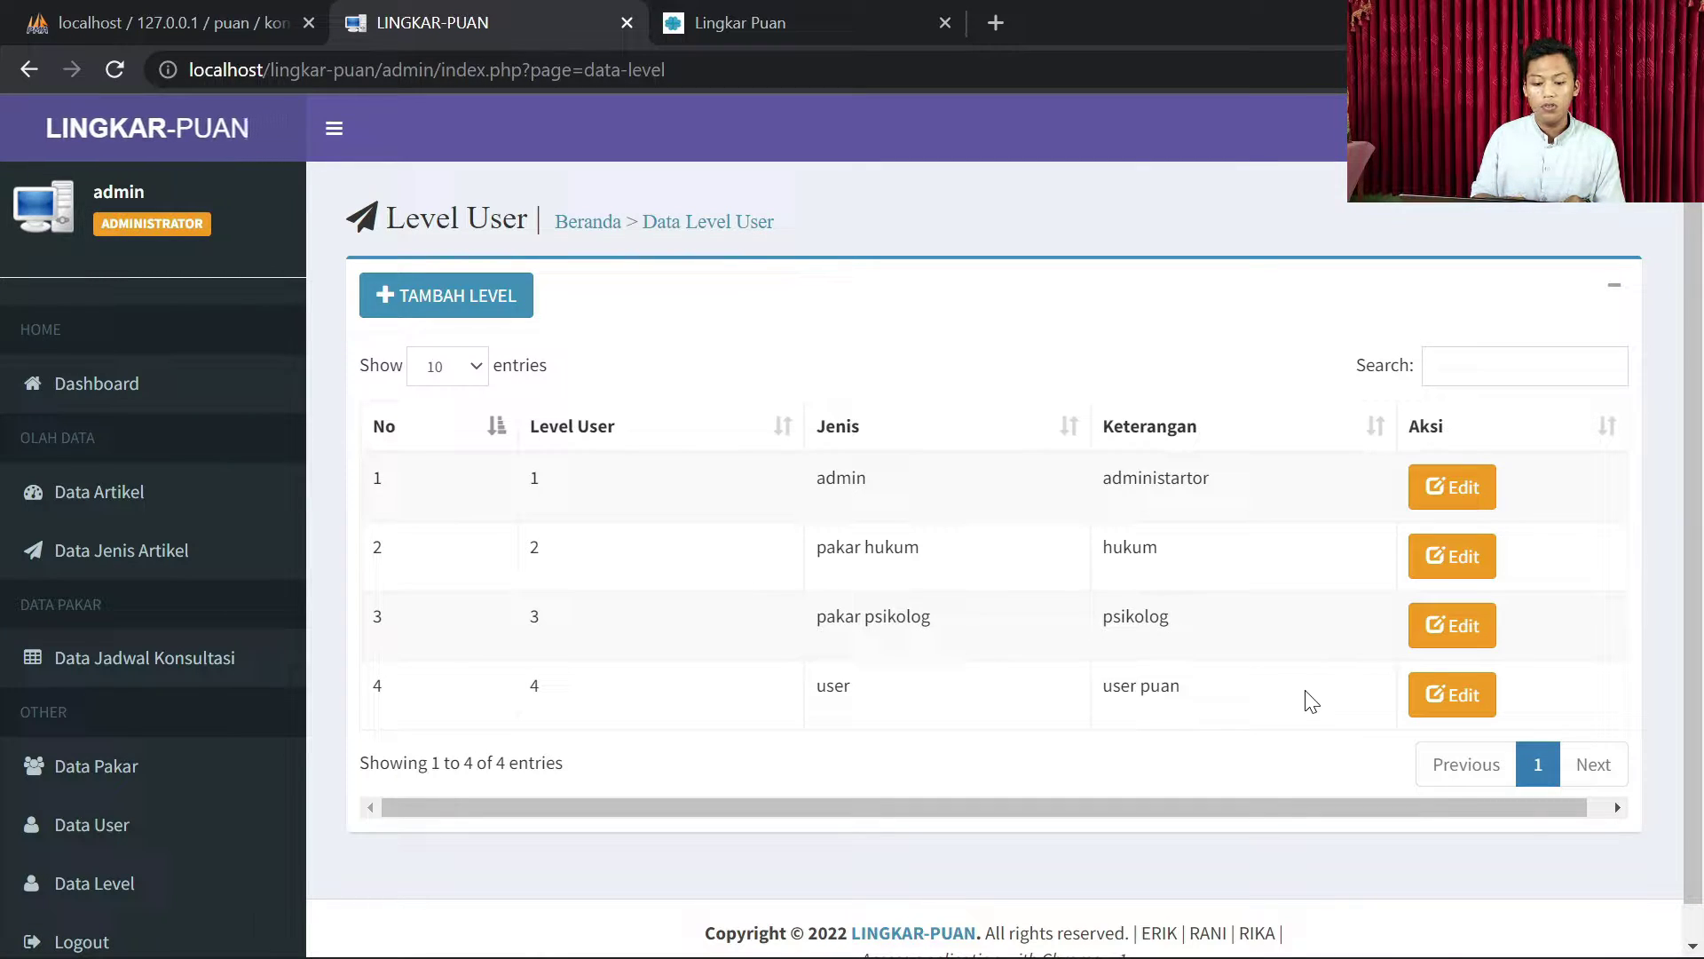
Step: View the admin level's edit form, cancel it unchanged, and return to the Dashboard
{"action": "left_click", "coordinate": [1432, 492]}
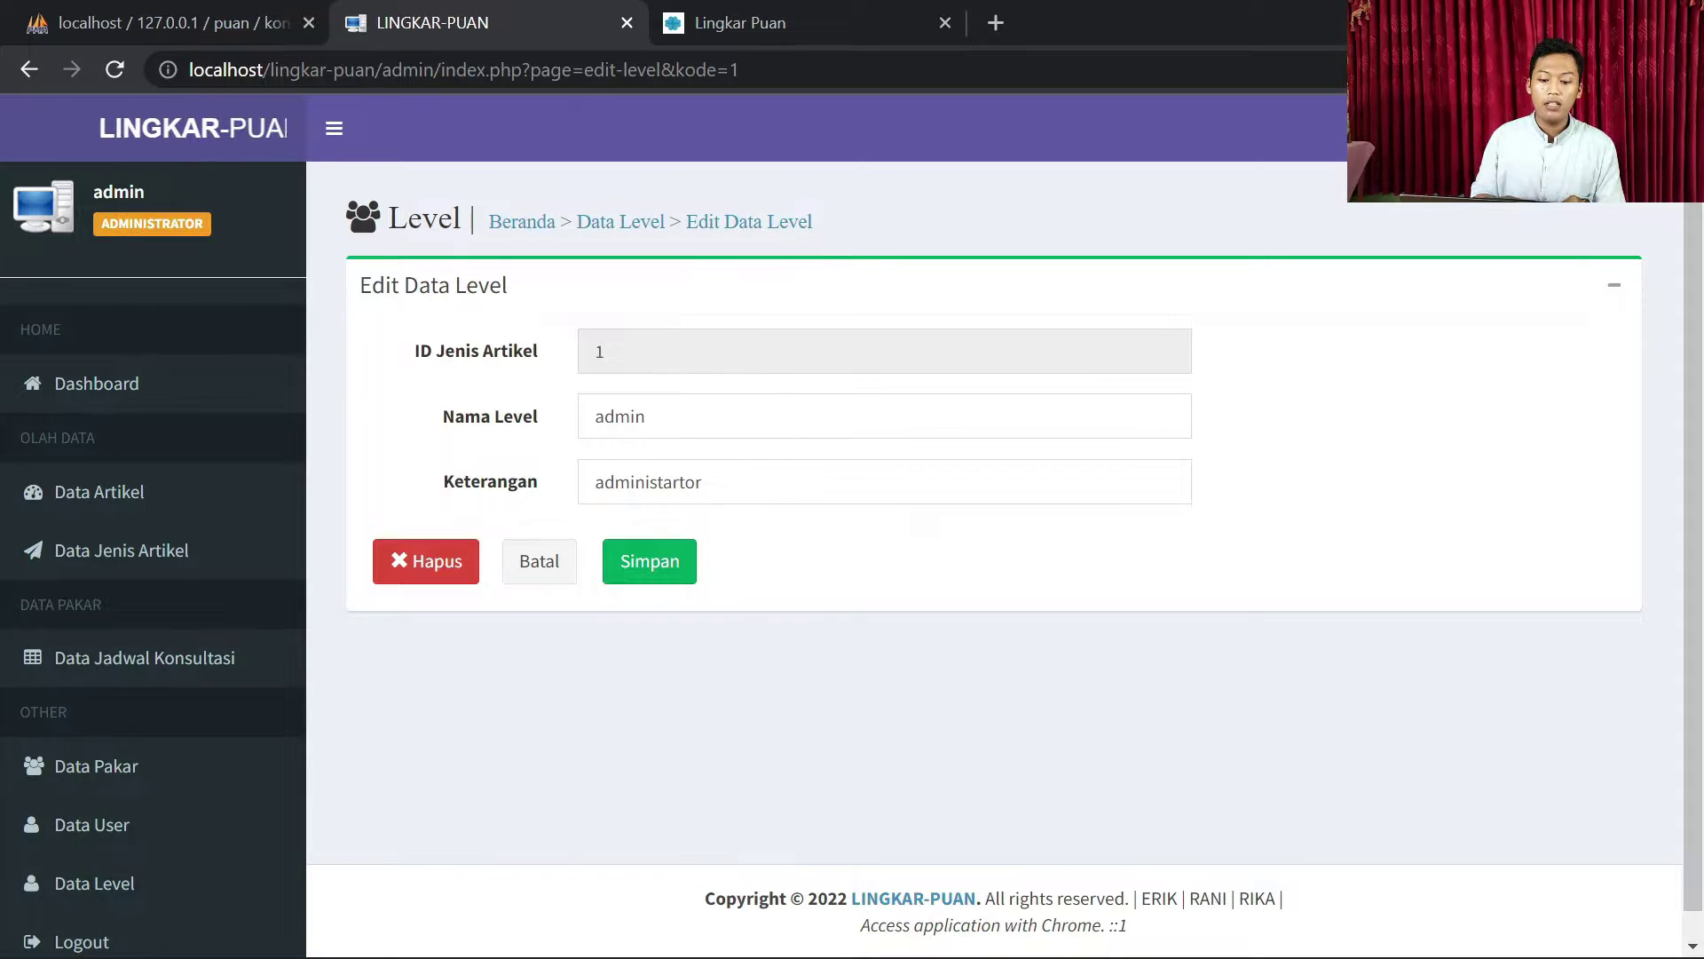
{"action": "left_click", "coordinate": [537, 560]}
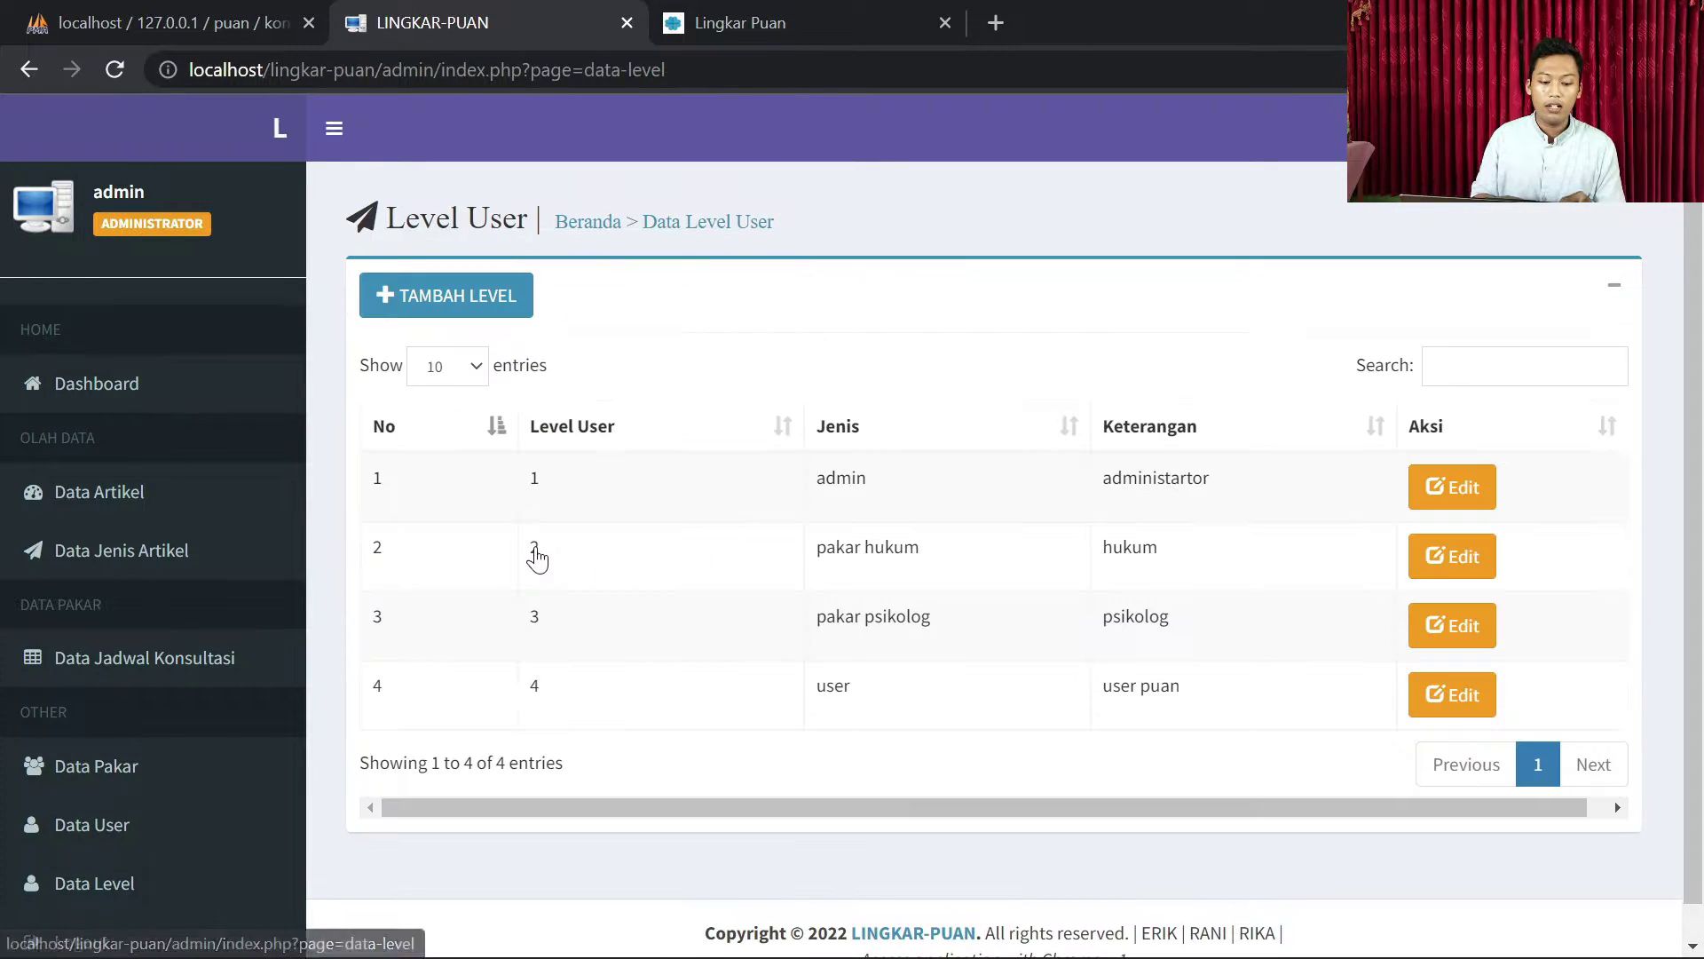
{"action": "scroll", "coordinate": [977, 355], "scroll_direction": "down", "scroll_amount": 1}
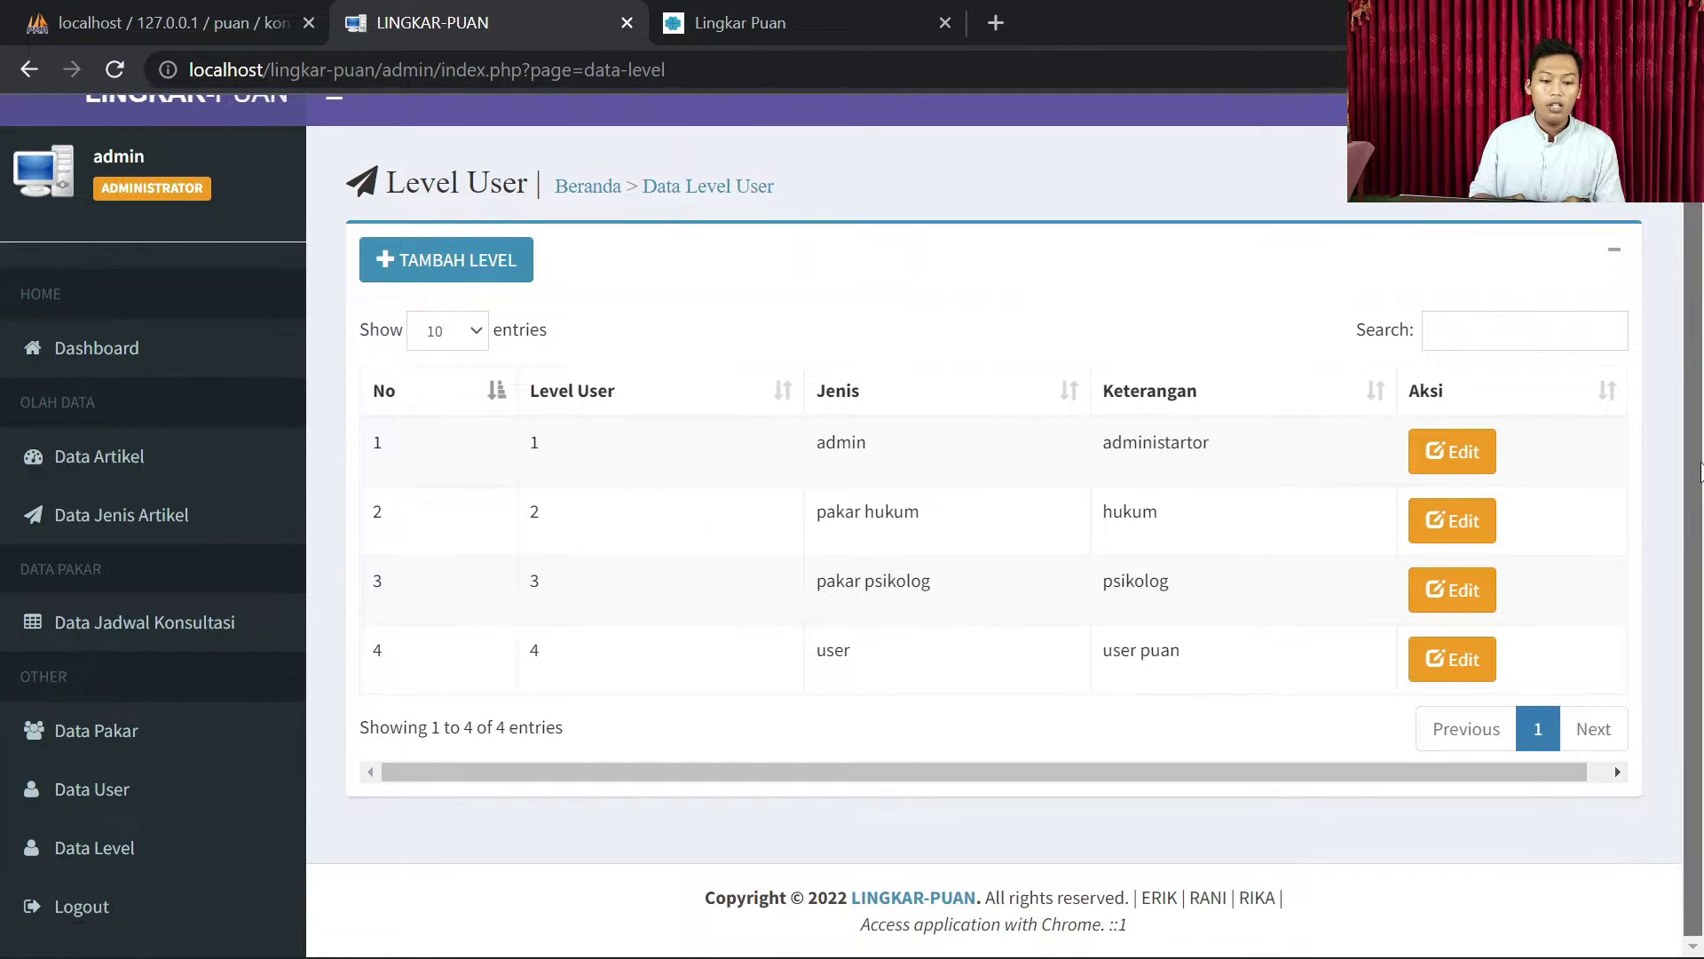
{"action": "scroll", "coordinate": [619, 263], "scroll_direction": "up", "scroll_amount": 1}
{"action": "left_click", "coordinate": [190, 374]}
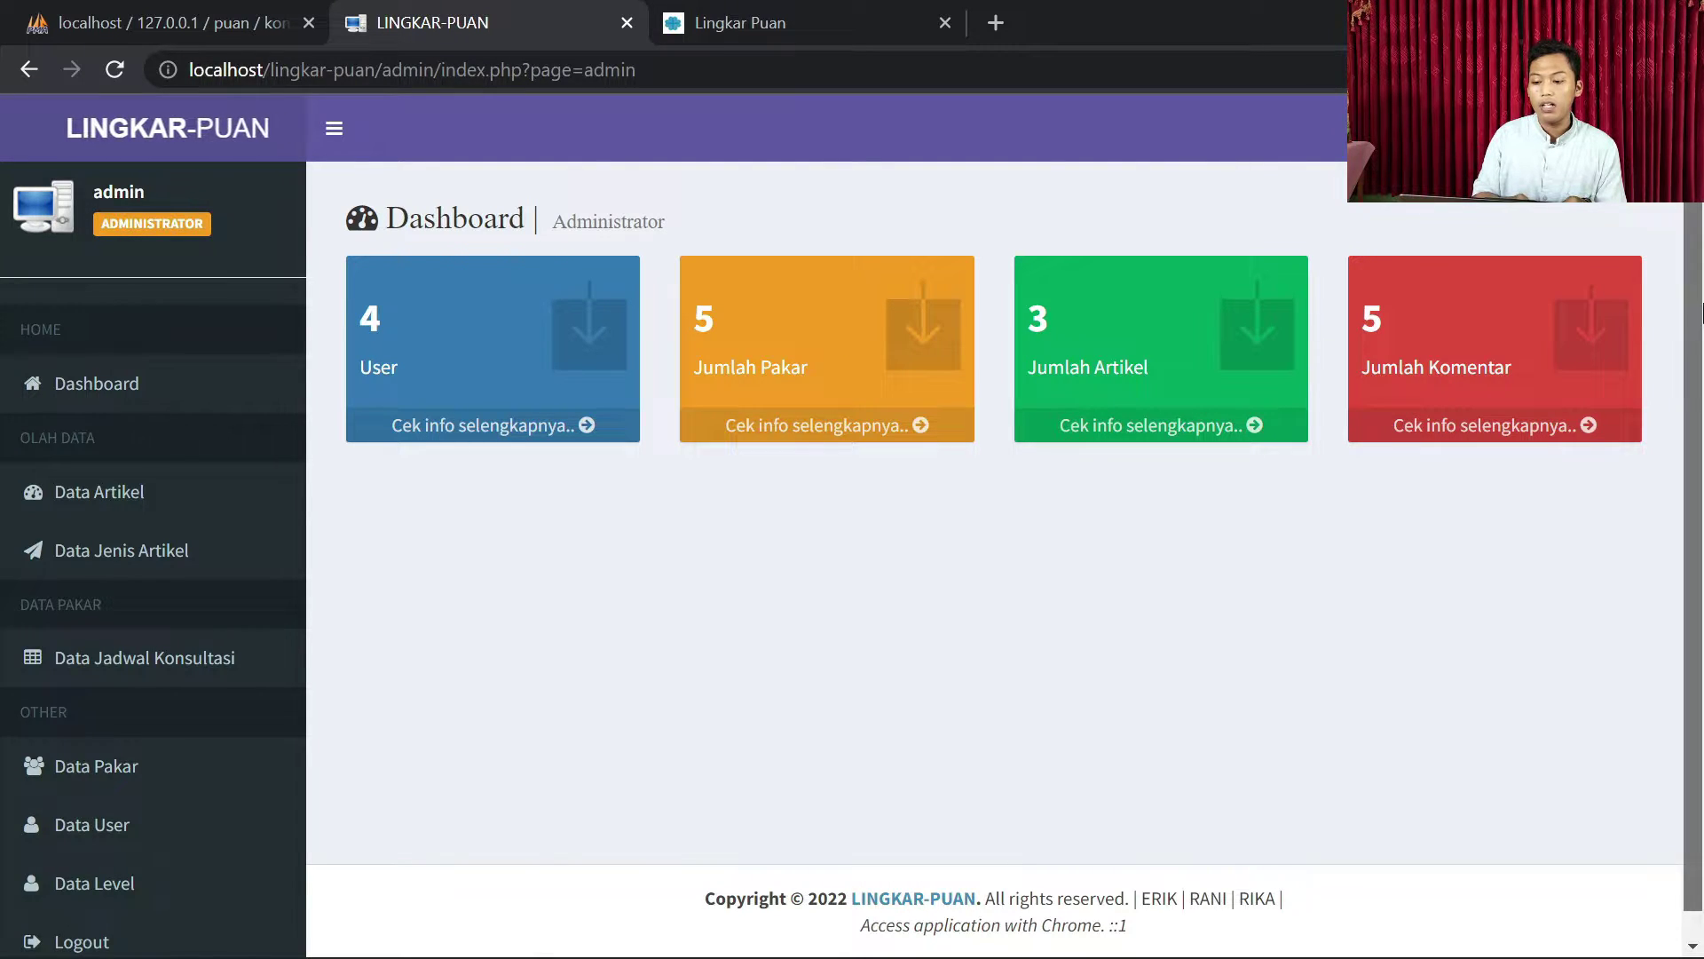
Step: Scroll the admin dashboard down and back up to the top
{"action": "scroll", "coordinate": [1700, 496], "scroll_direction": "down", "scroll_amount": 1}
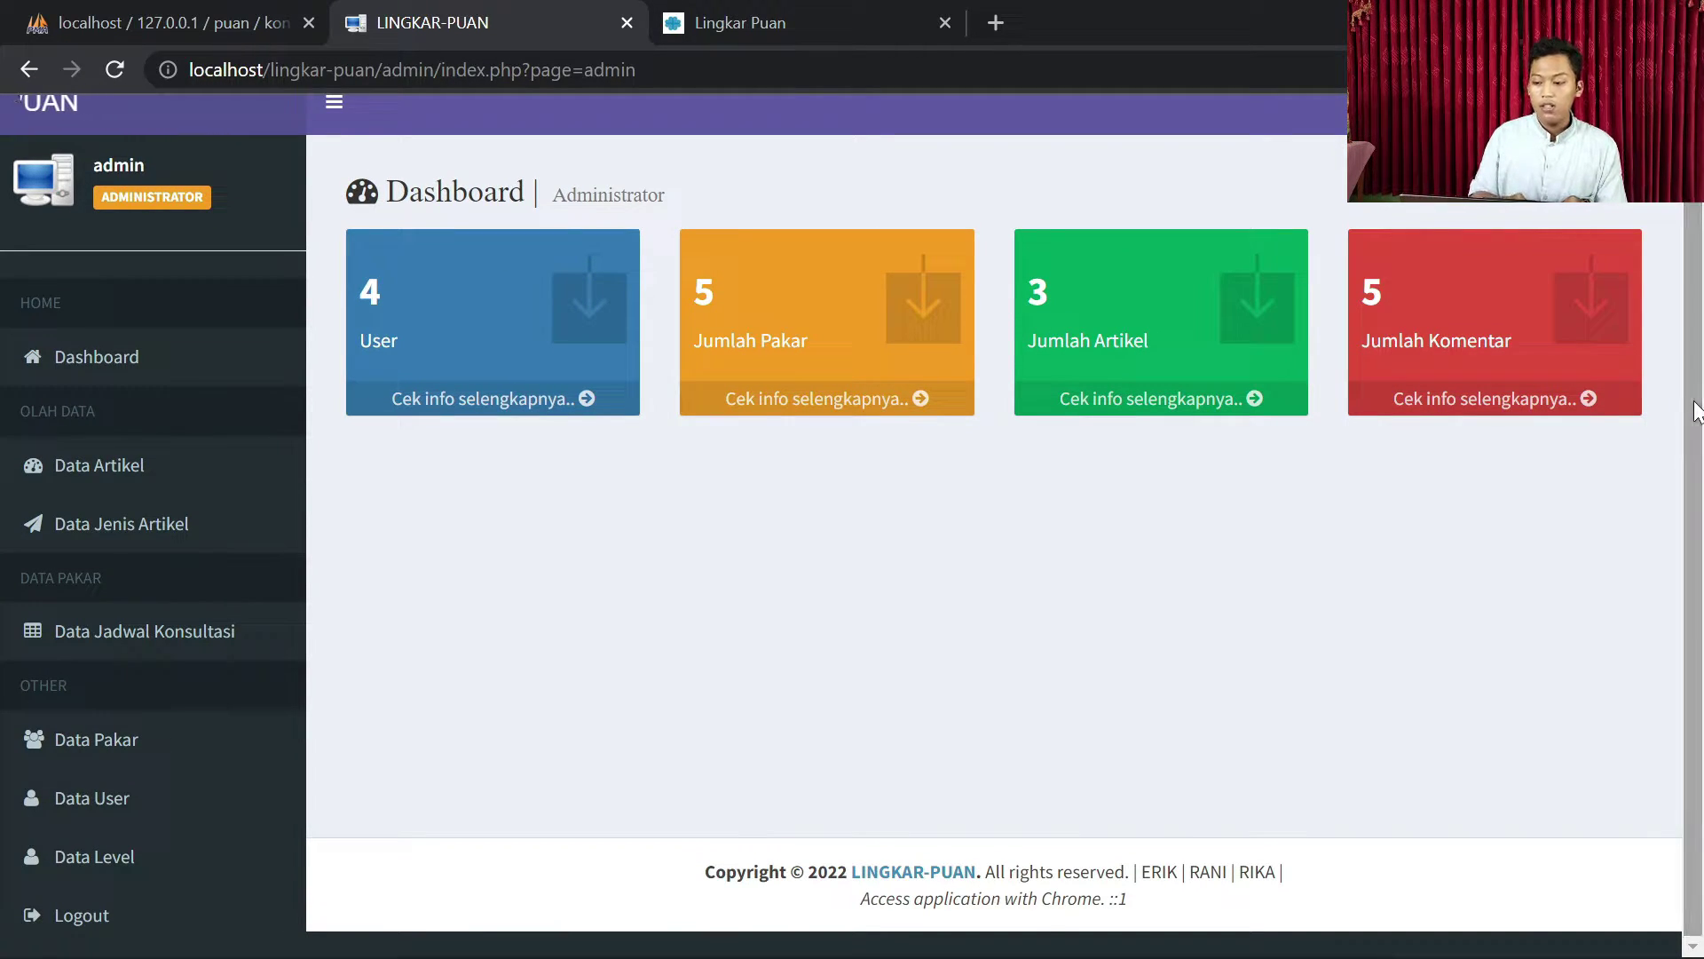
{"action": "scroll", "coordinate": [1690, 359], "scroll_direction": "up", "scroll_amount": 1}
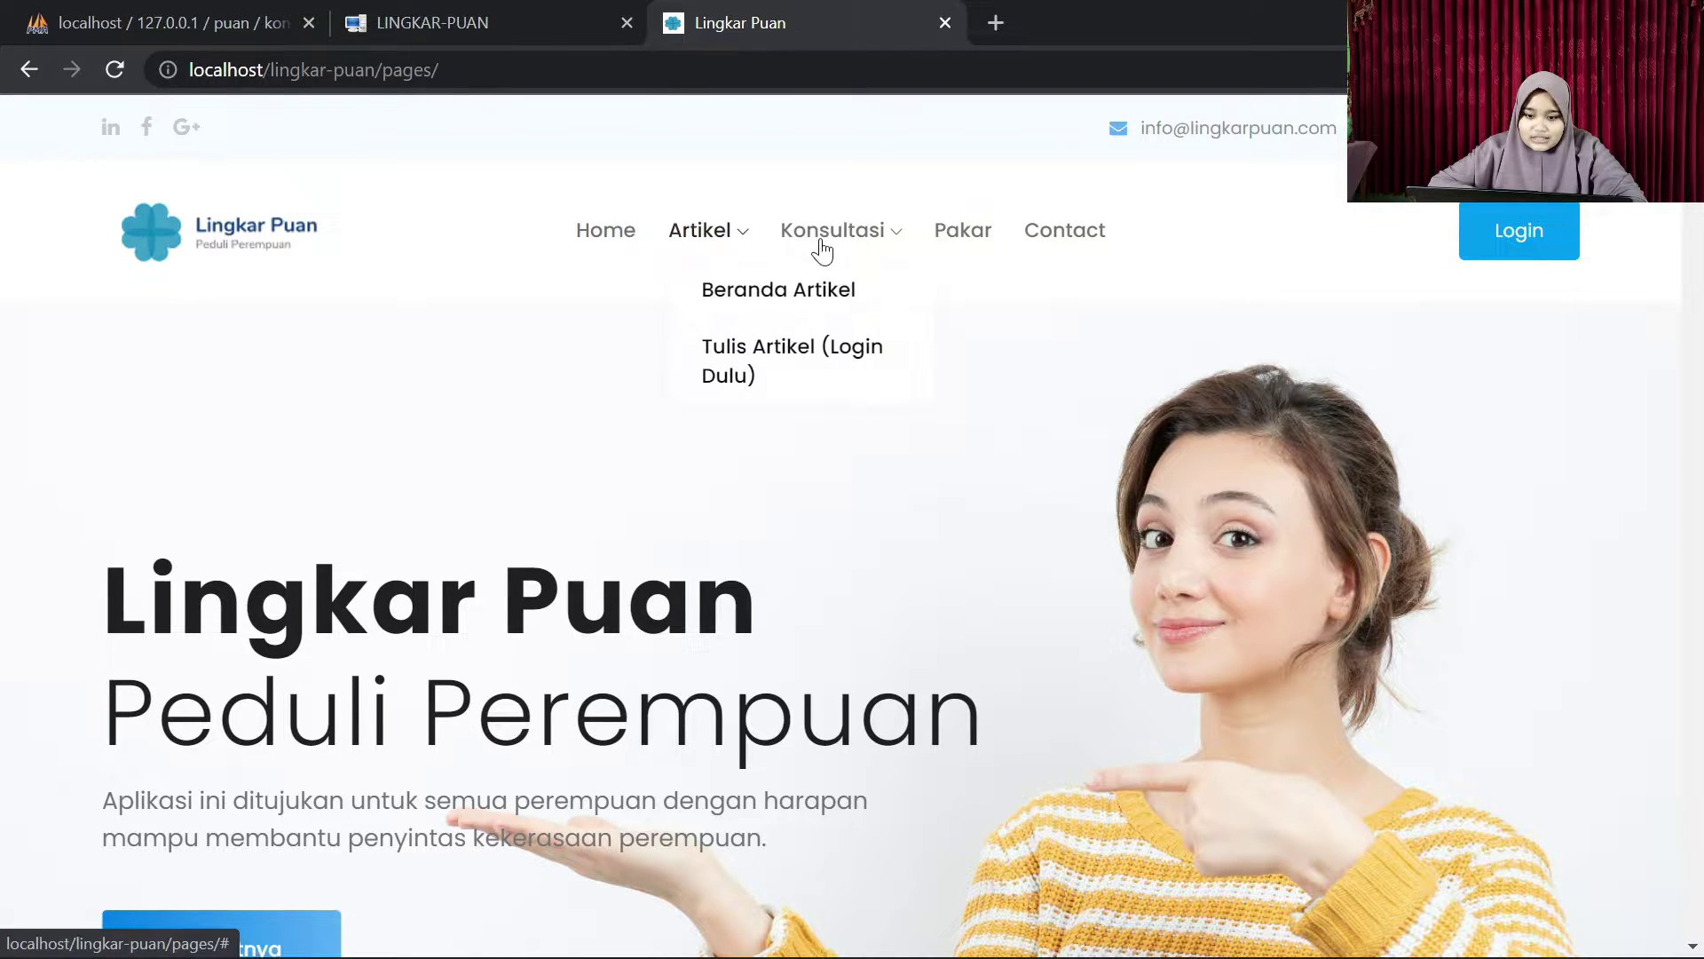
Step: Load the Home page, jump to the about section, then open the full tentang.php page
{"action": "mouse_move", "coordinate": [857, 251]}
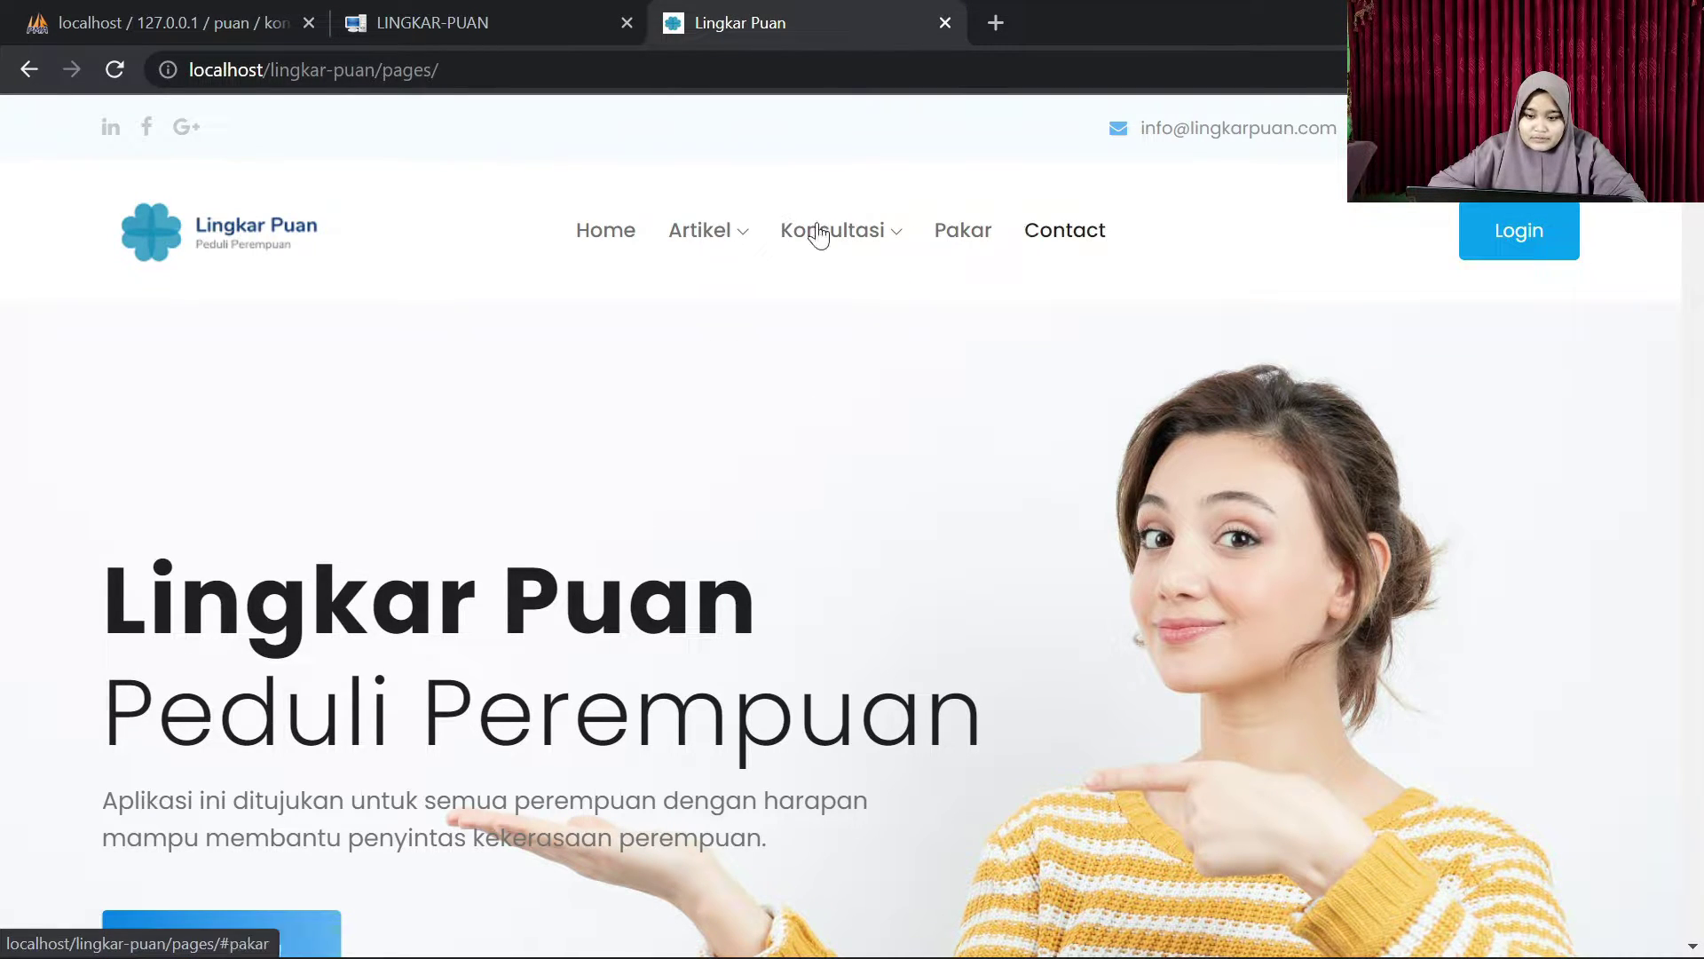
{"action": "left_click", "coordinate": [599, 233]}
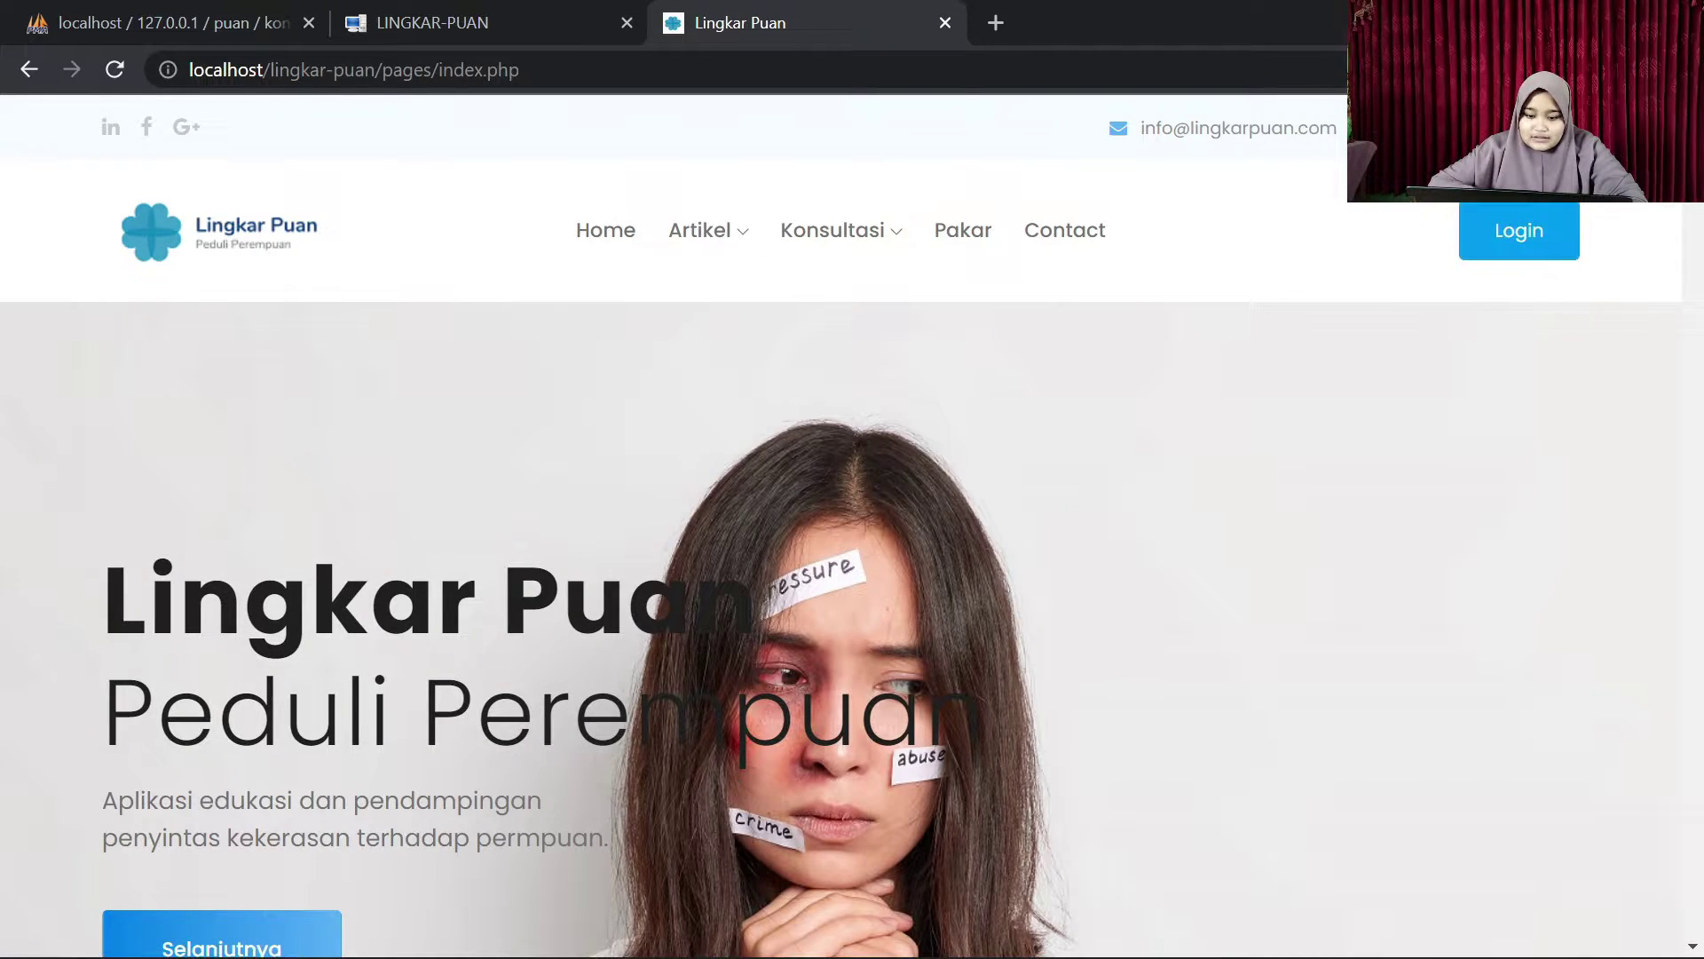
{"action": "scroll", "coordinate": [1447, 248], "scroll_direction": "down", "scroll_amount": 4}
{"action": "scroll", "coordinate": [1447, 248], "scroll_direction": "up", "scroll_amount": 2}
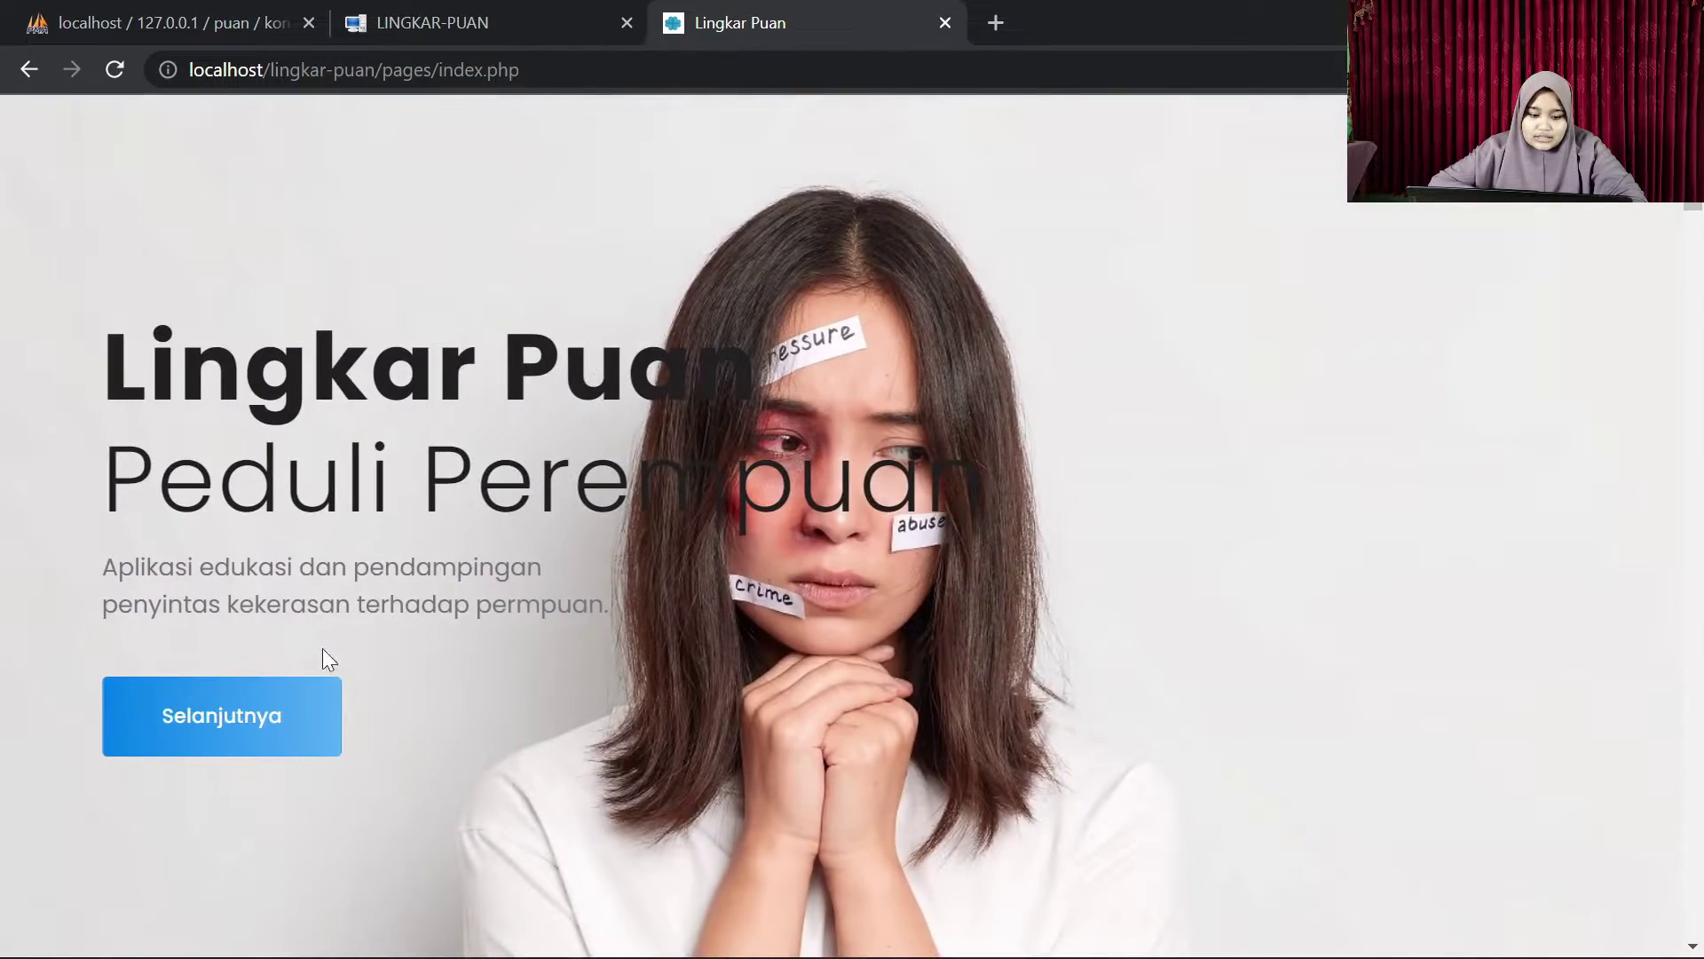
{"action": "left_click", "coordinate": [279, 748]}
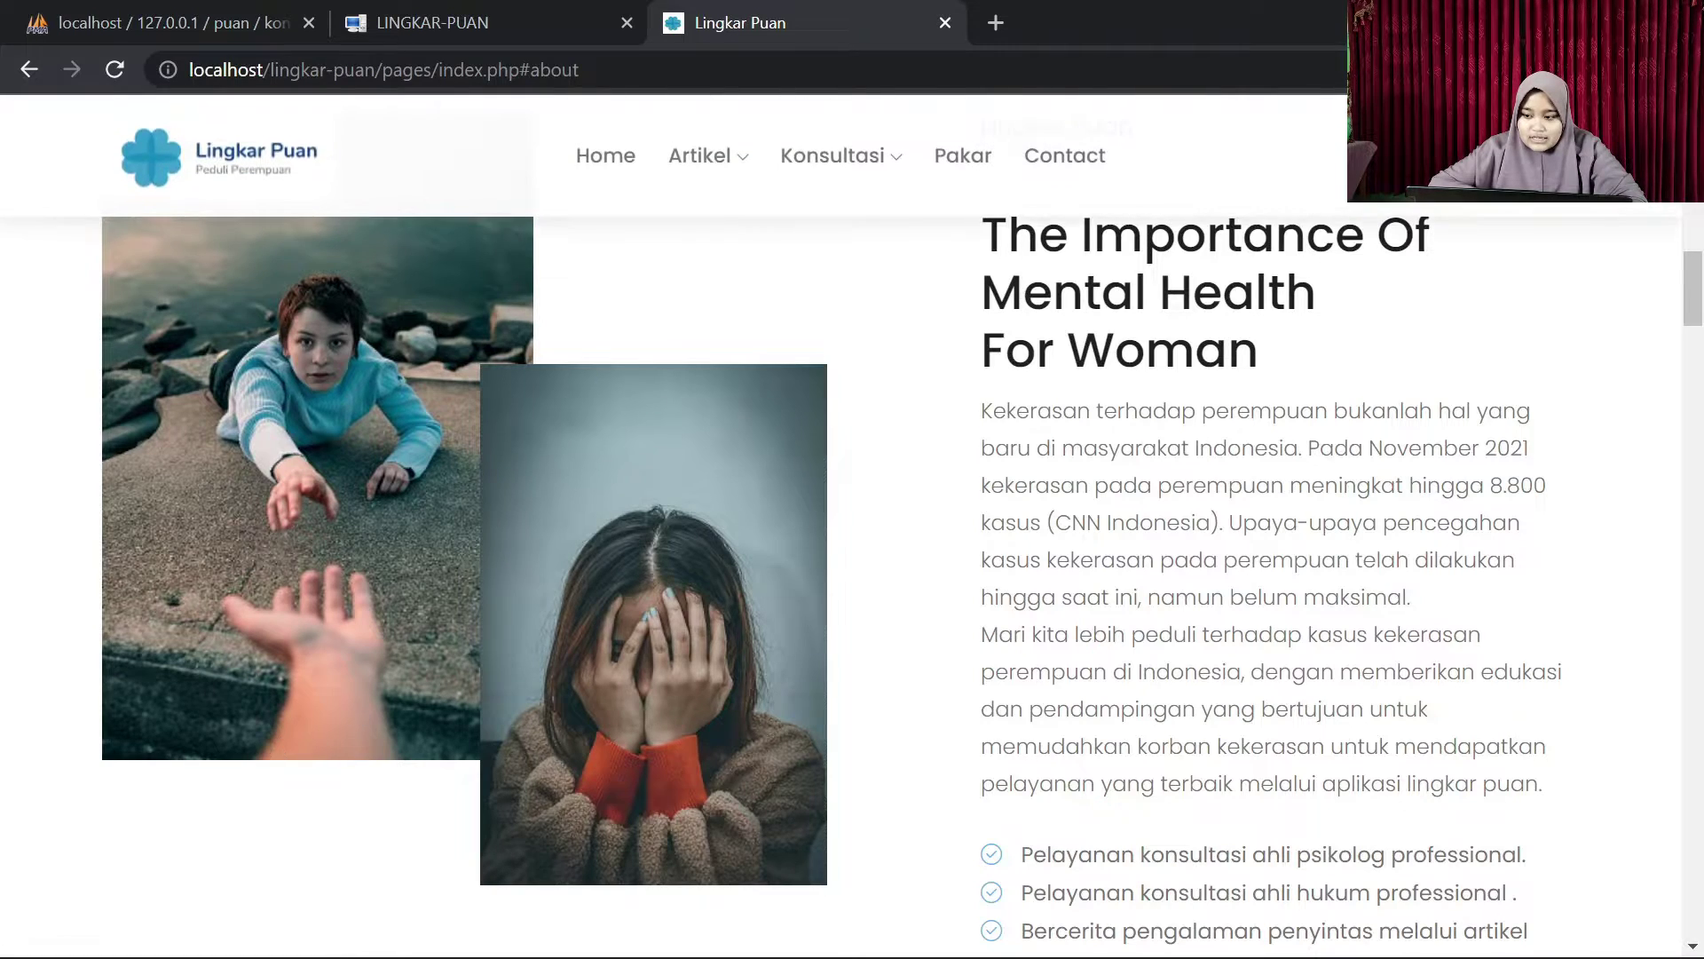
{"action": "scroll", "coordinate": [1699, 284], "scroll_direction": "down", "scroll_amount": 4}
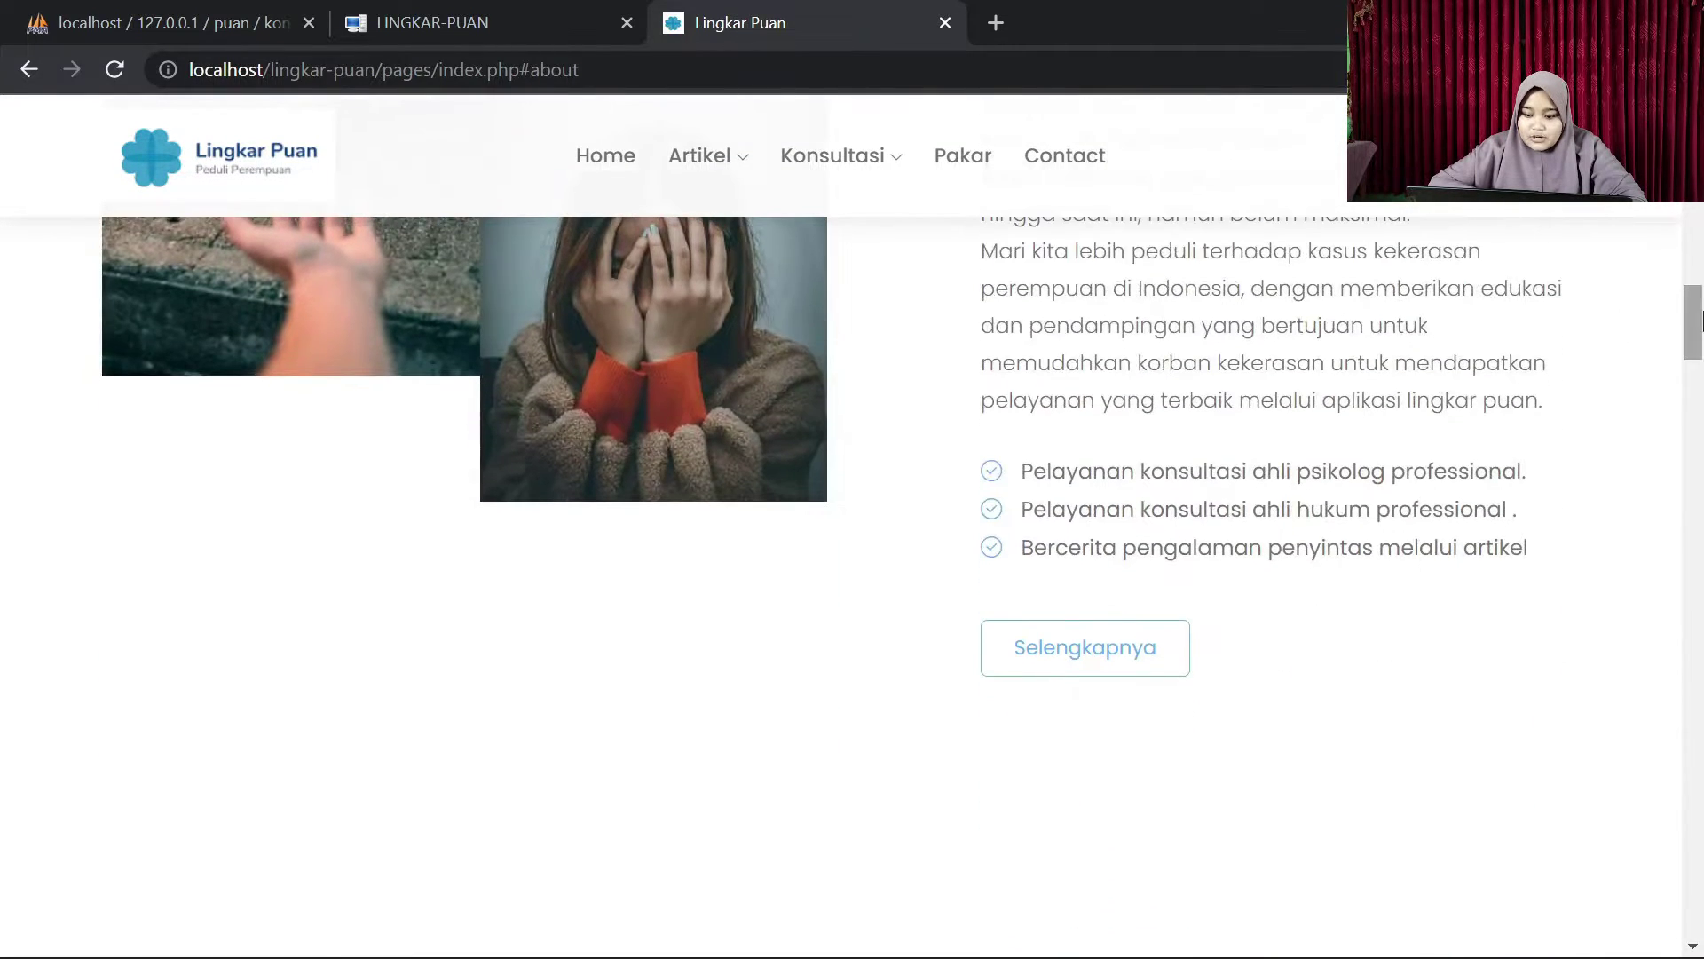
{"action": "left_click", "coordinate": [1114, 662]}
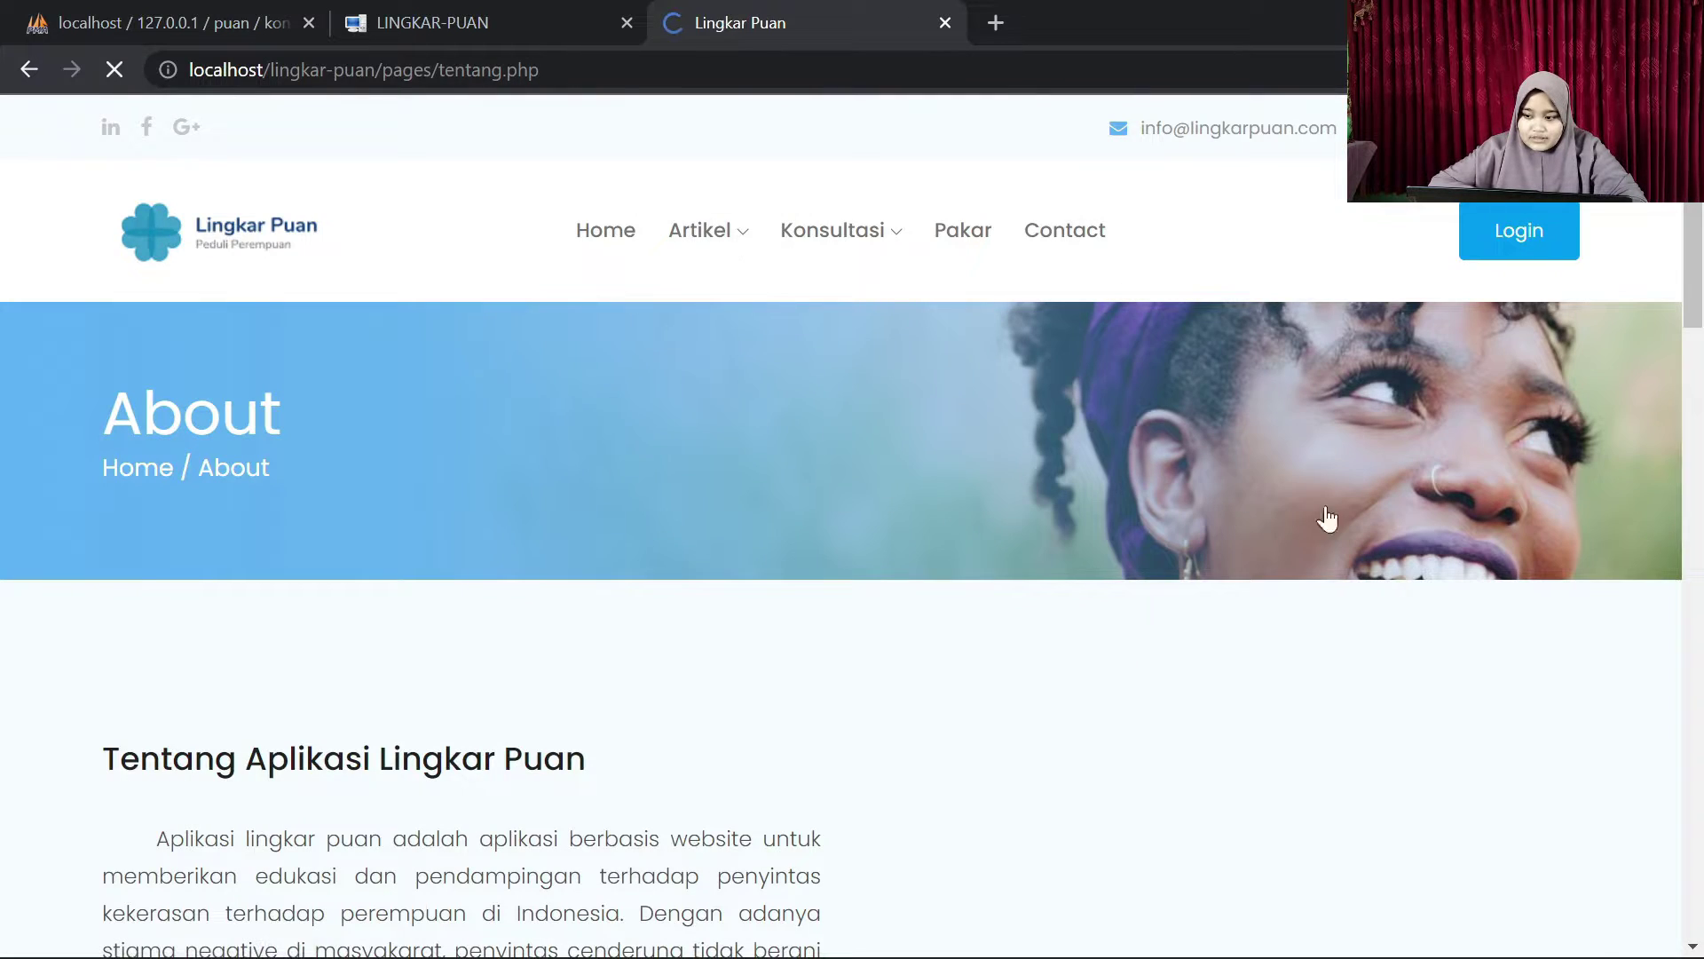
Step: Scroll the About page, view the Tentang Pakar Psikolog and SOP Konsulatasi tabs, and return to the top
{"action": "left_click_drag", "start_coordinate": [1701, 298], "coordinate": [1699, 417]}
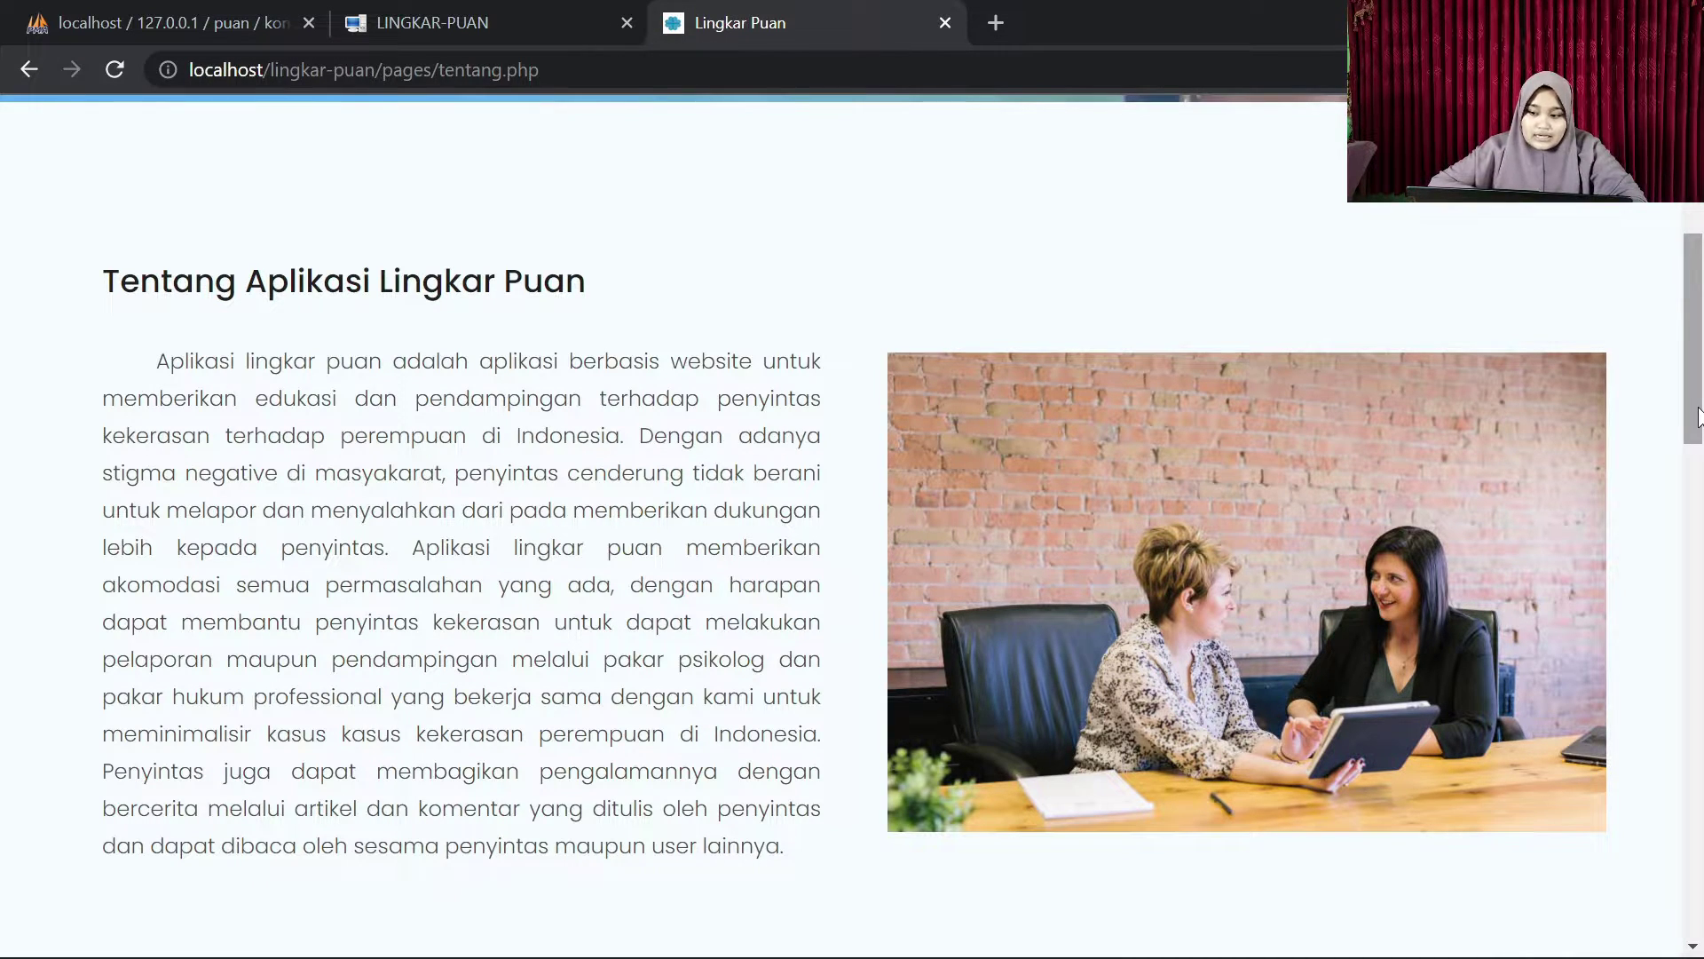
{"action": "left_click_drag", "start_coordinate": [1700, 418], "coordinate": [1695, 579]}
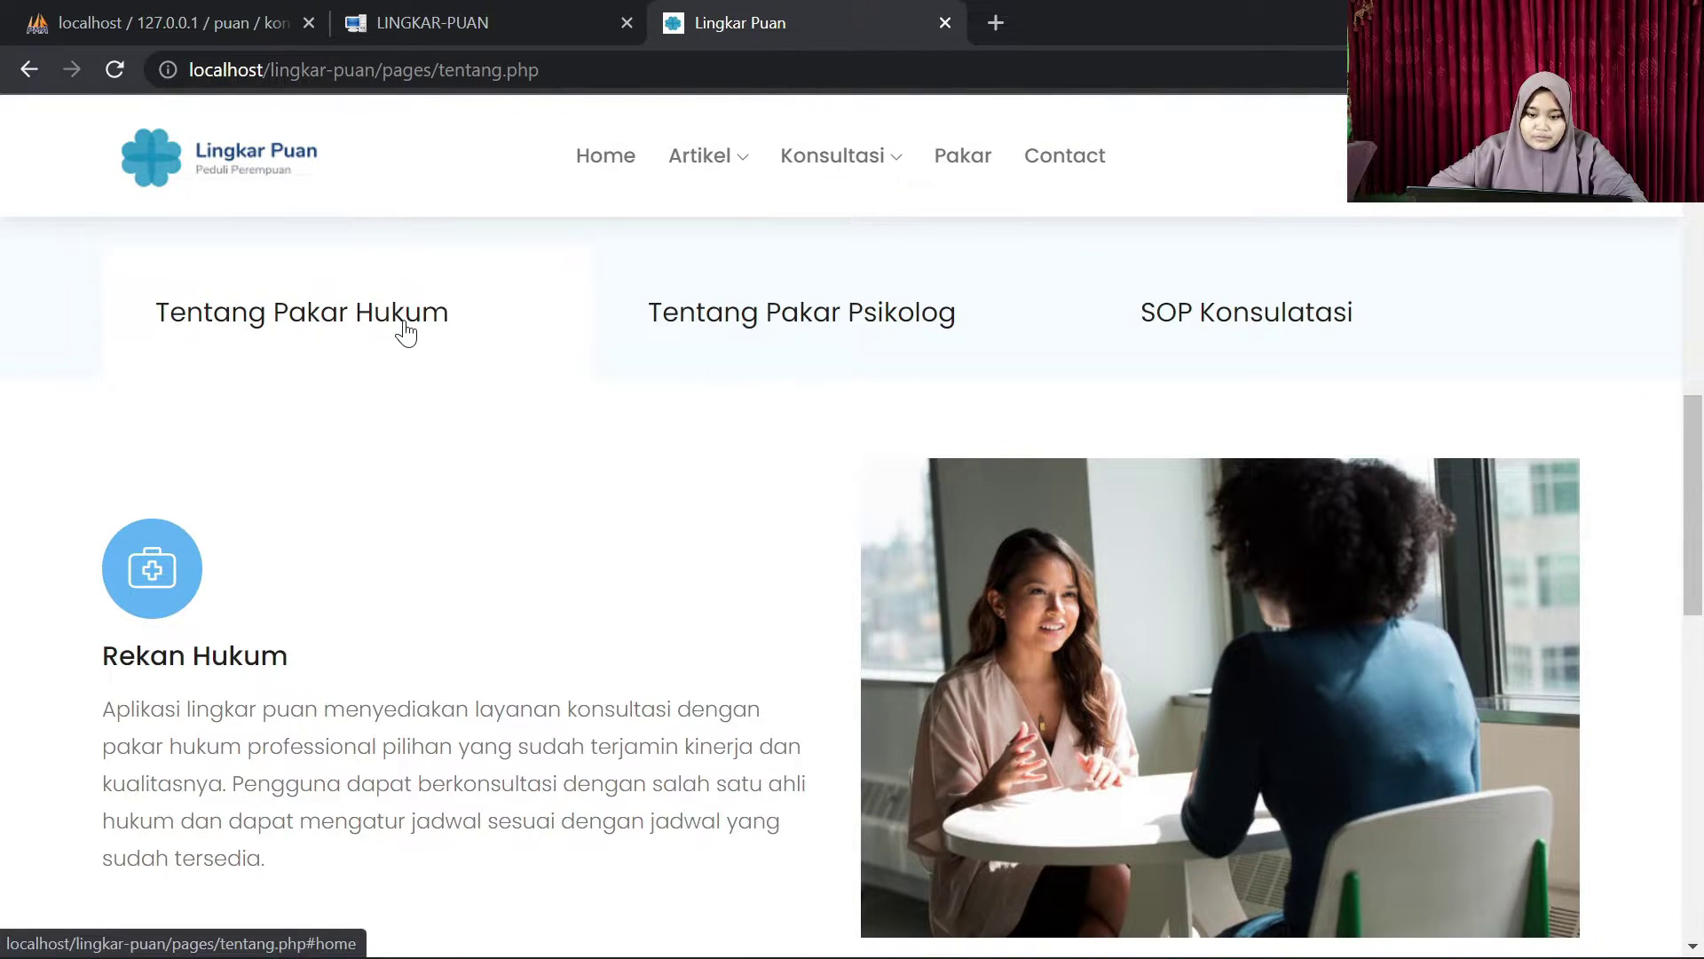
{"action": "left_click", "coordinate": [793, 336]}
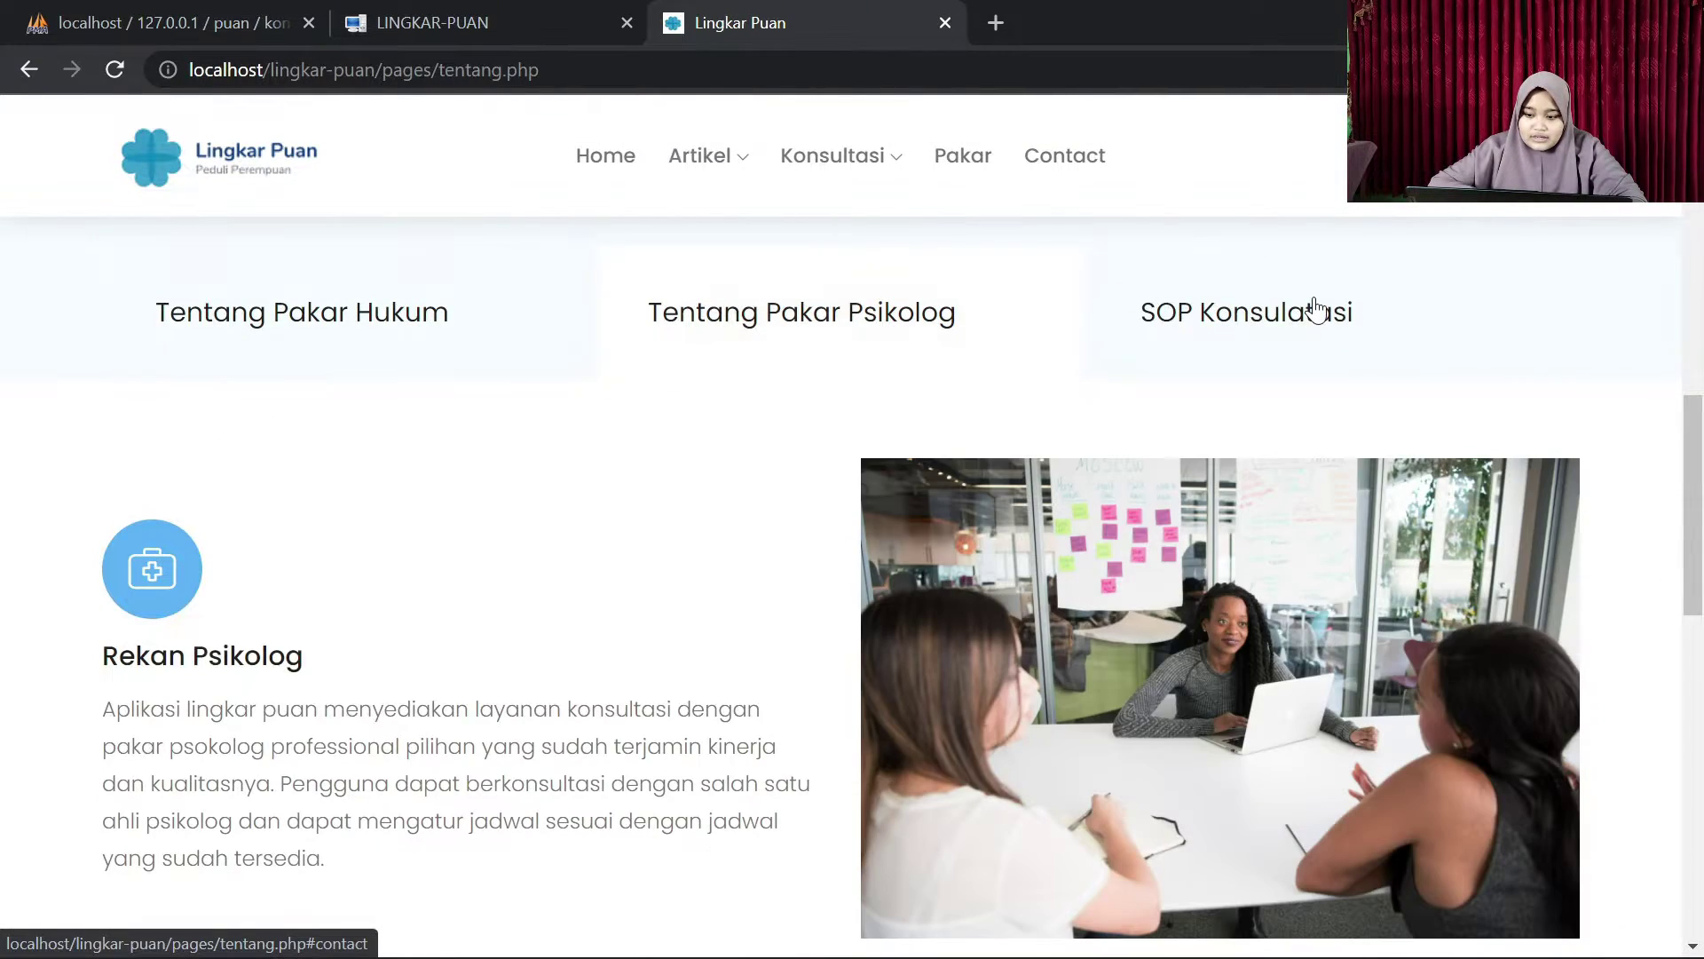
{"action": "left_click", "coordinate": [1312, 312]}
{"action": "left_click_drag", "start_coordinate": [1700, 469], "coordinate": [1700, 312]}
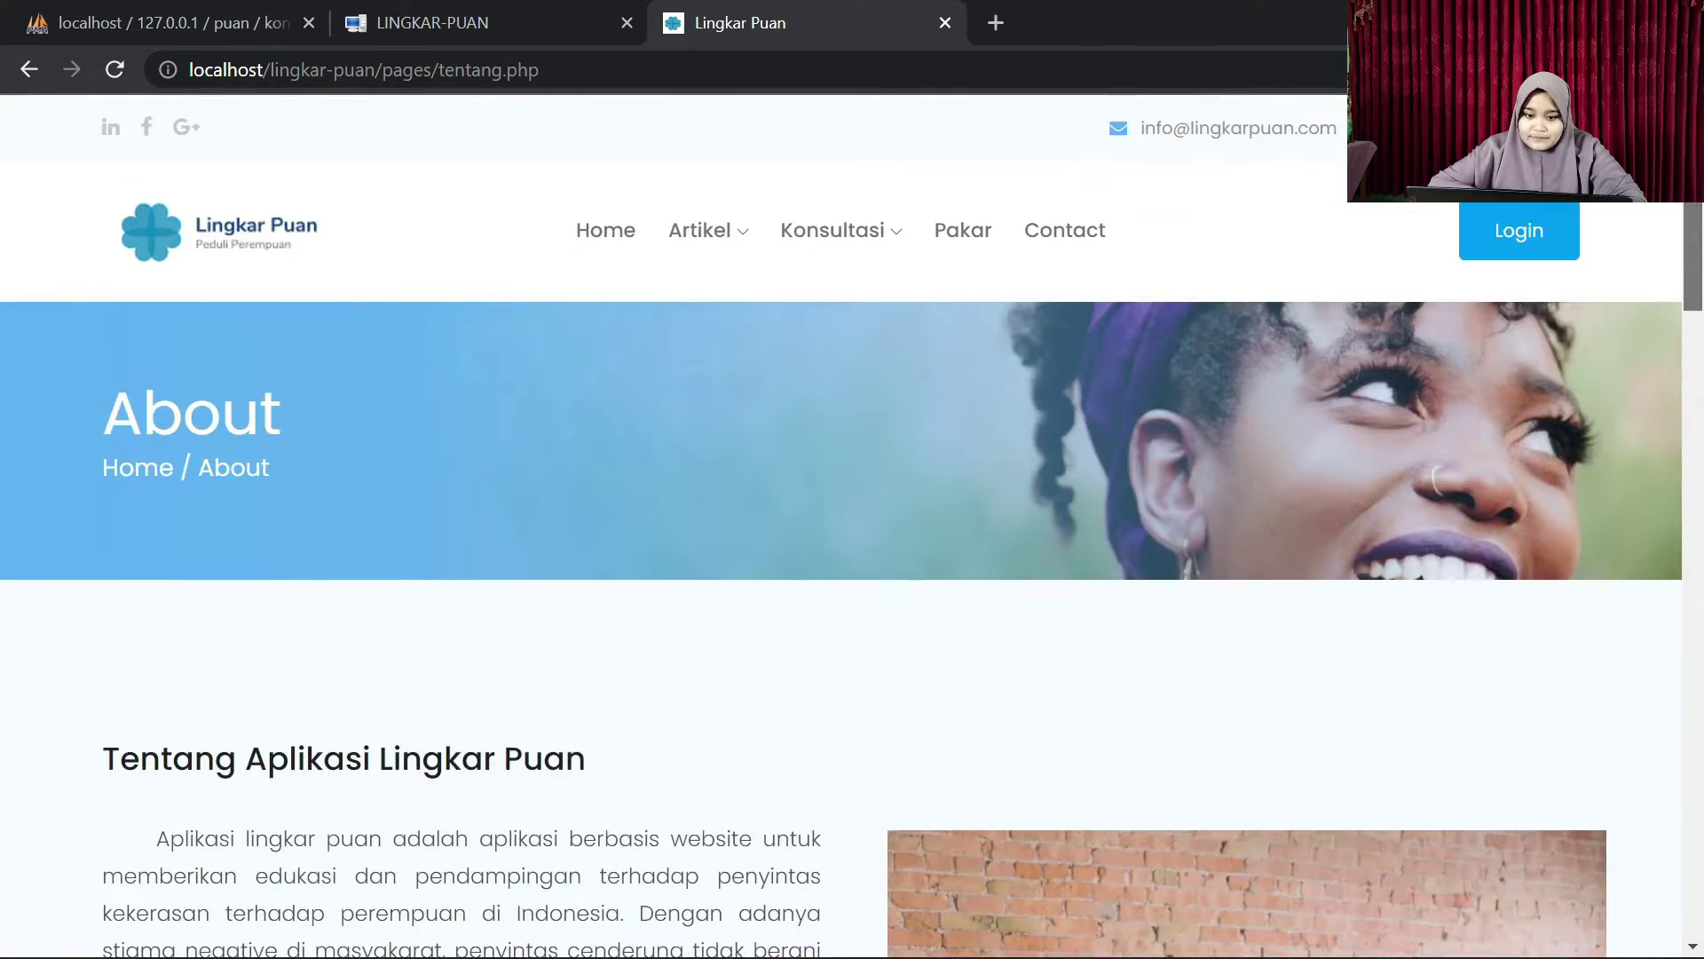
Step: From the home page, try Konsultasi > Buat Jadwal Konsultasi (Login Dulu) and dismiss the login-required alert
{"action": "left_click", "coordinate": [636, 238]}
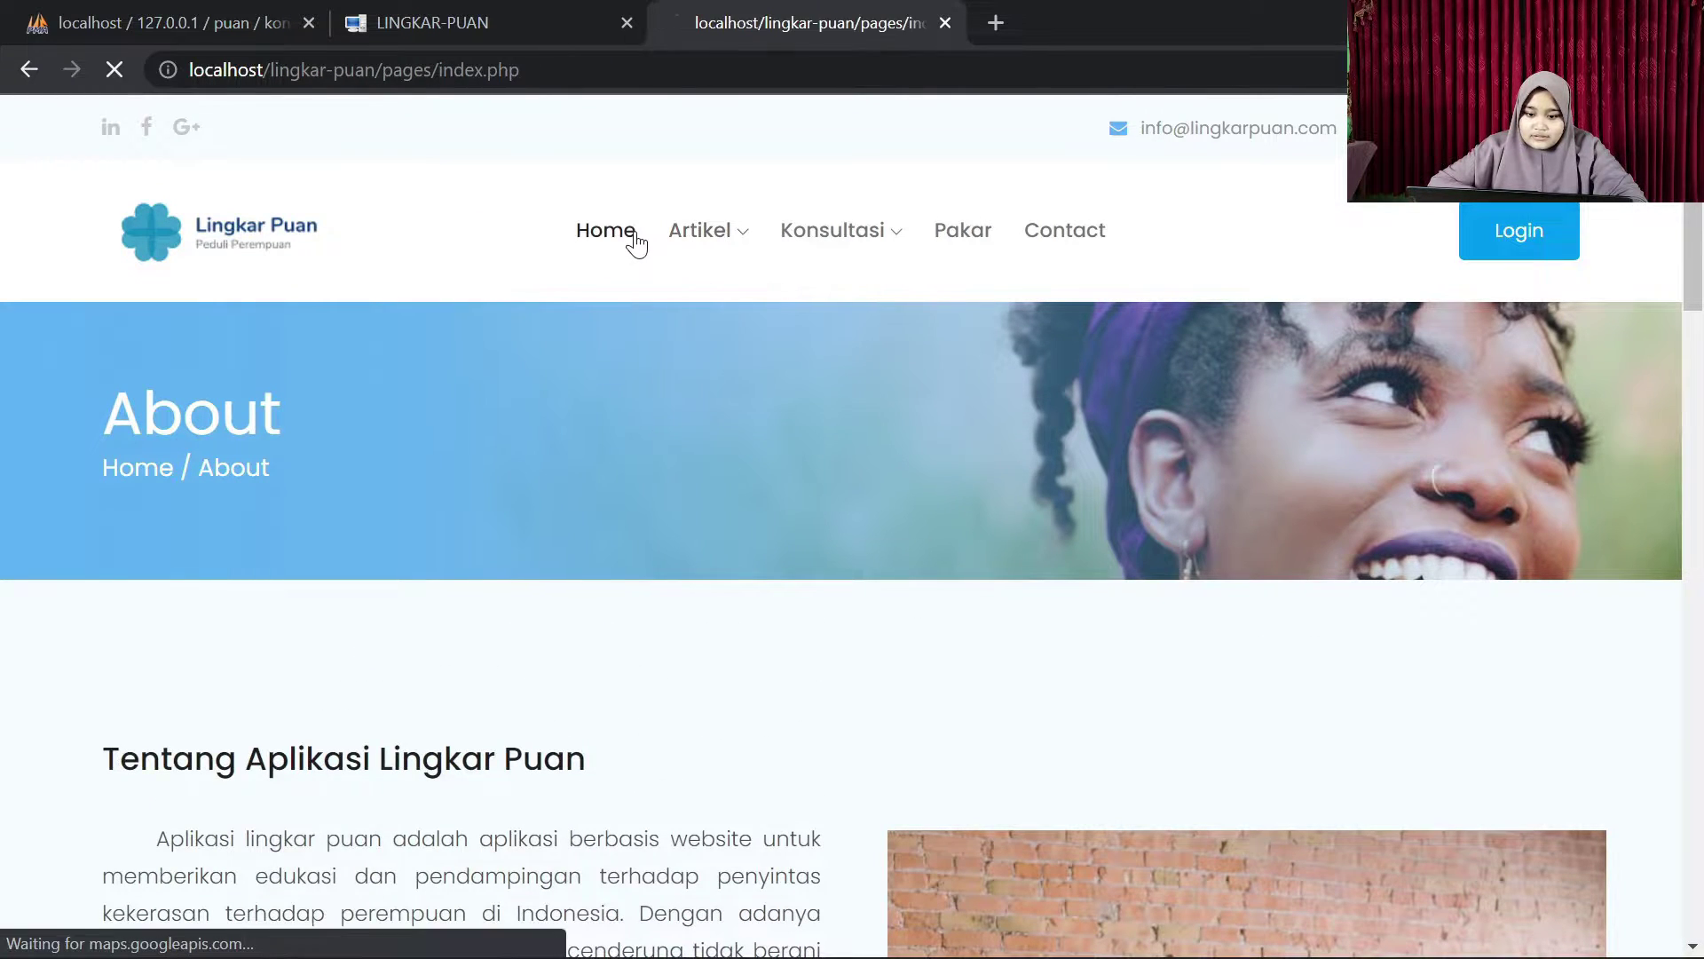
{"action": "left_click_drag", "start_coordinate": [1701, 251], "coordinate": [1693, 605]}
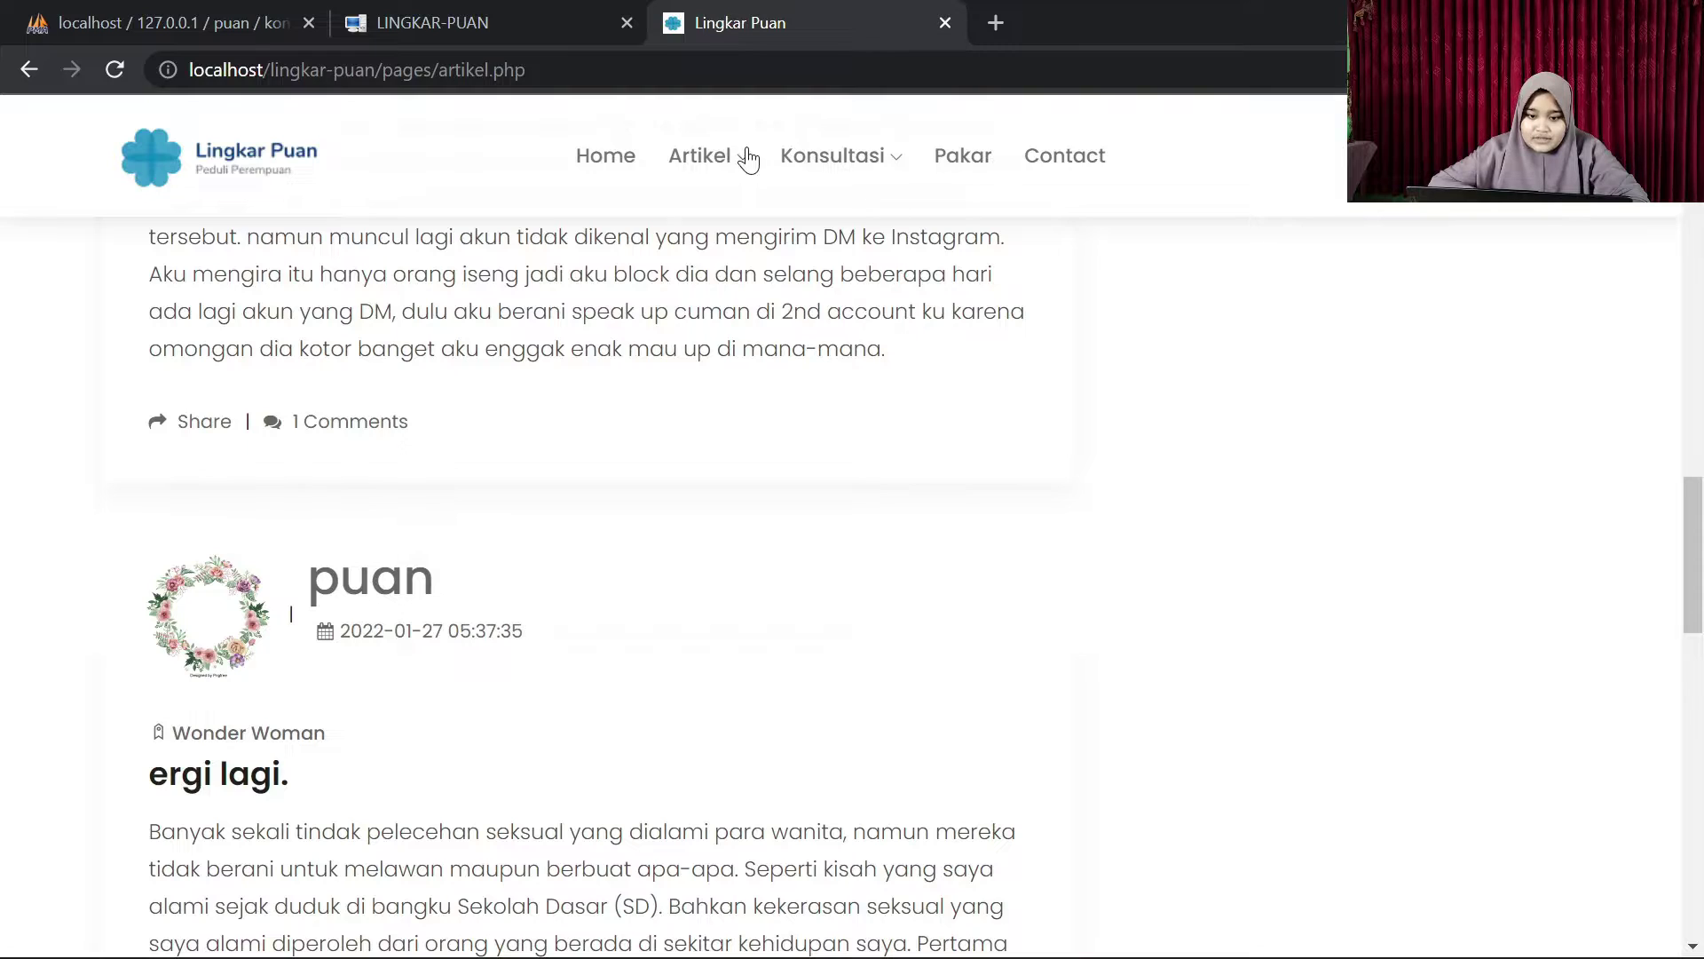
{"action": "mouse_move", "coordinate": [748, 160]}
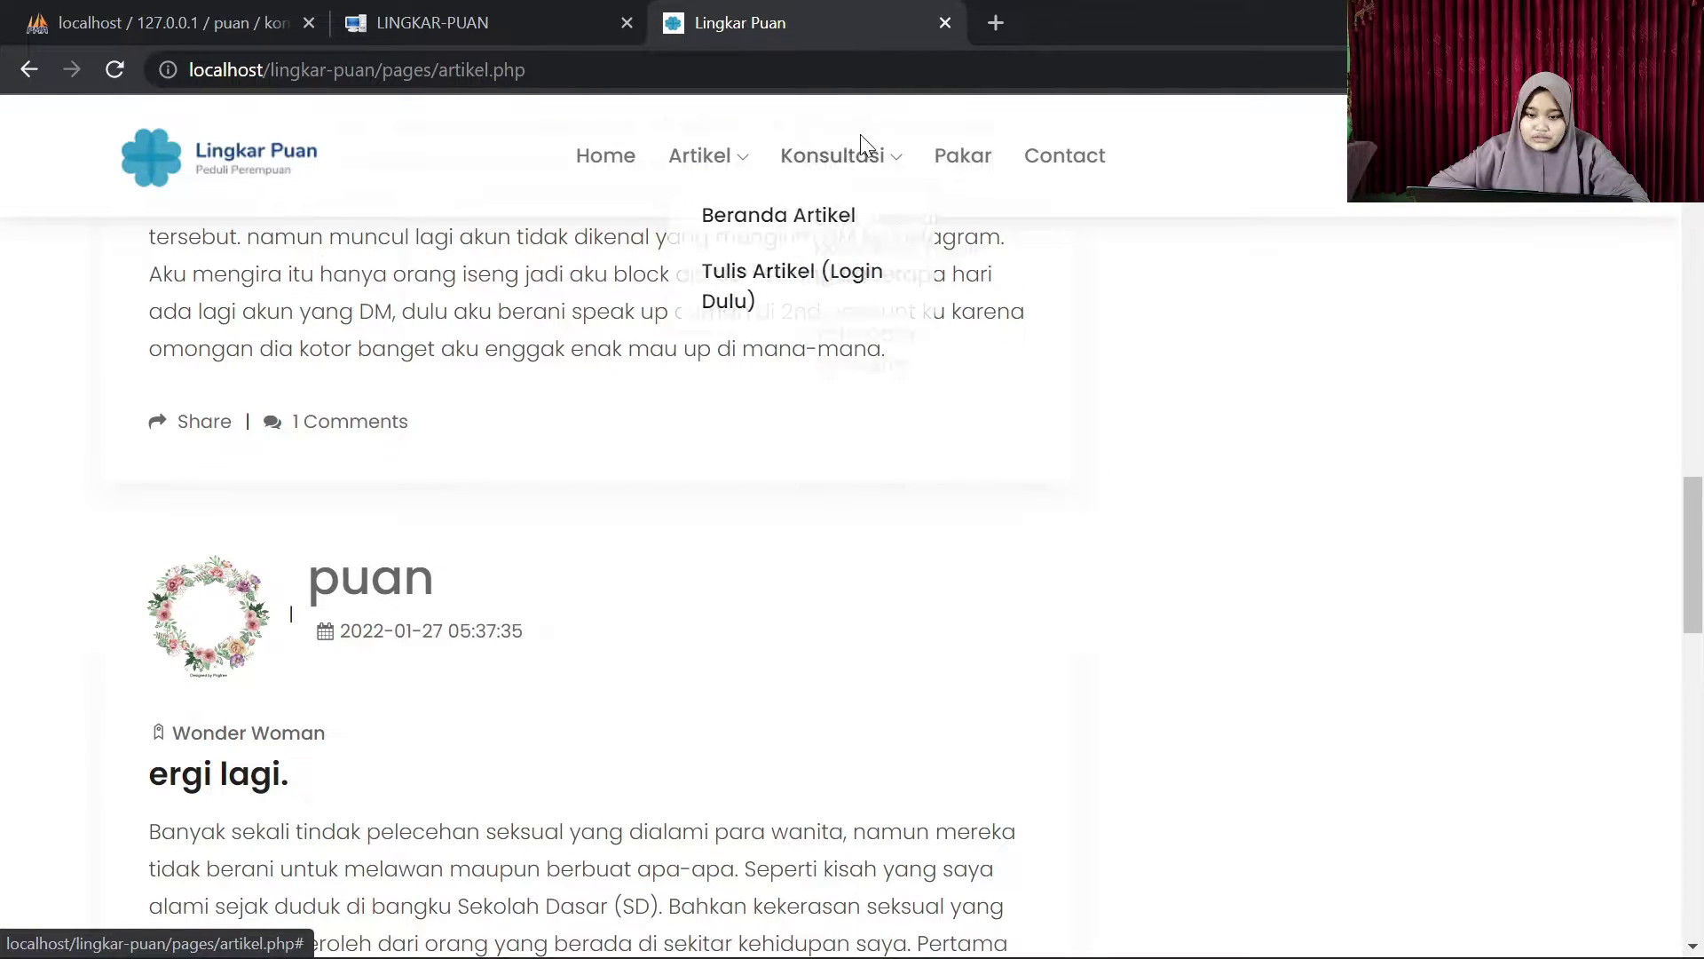
{"action": "mouse_move", "coordinate": [844, 176]}
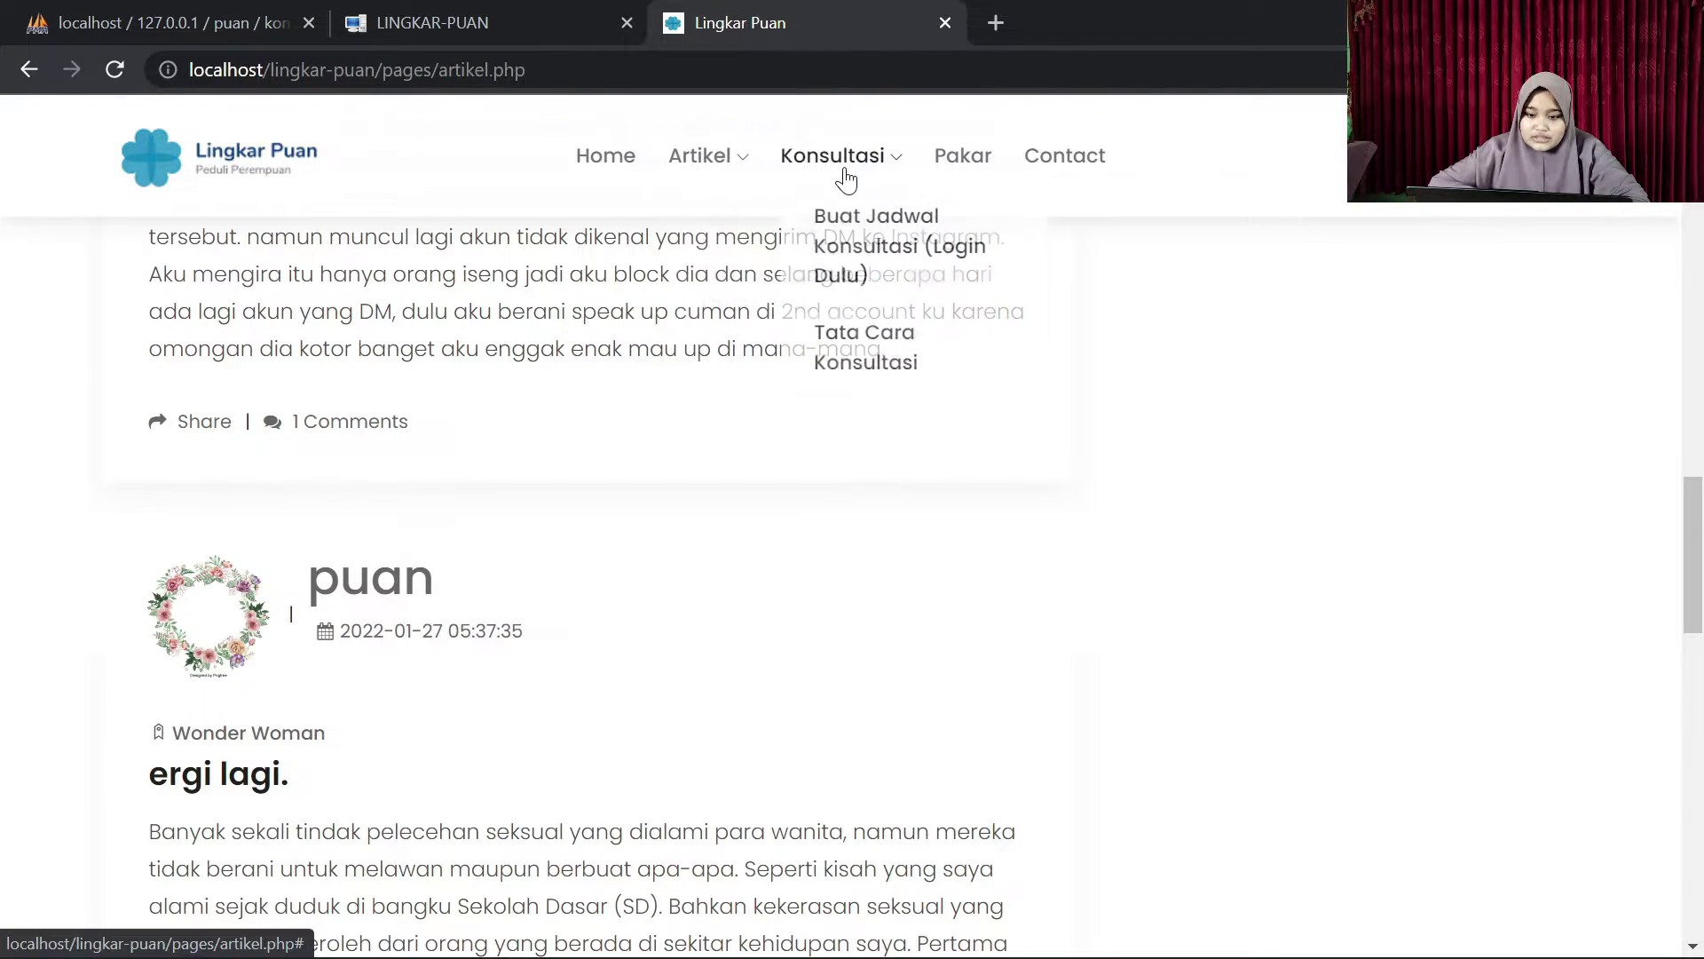
{"action": "left_click", "coordinate": [854, 259]}
{"action": "left_click", "coordinate": [1103, 213]}
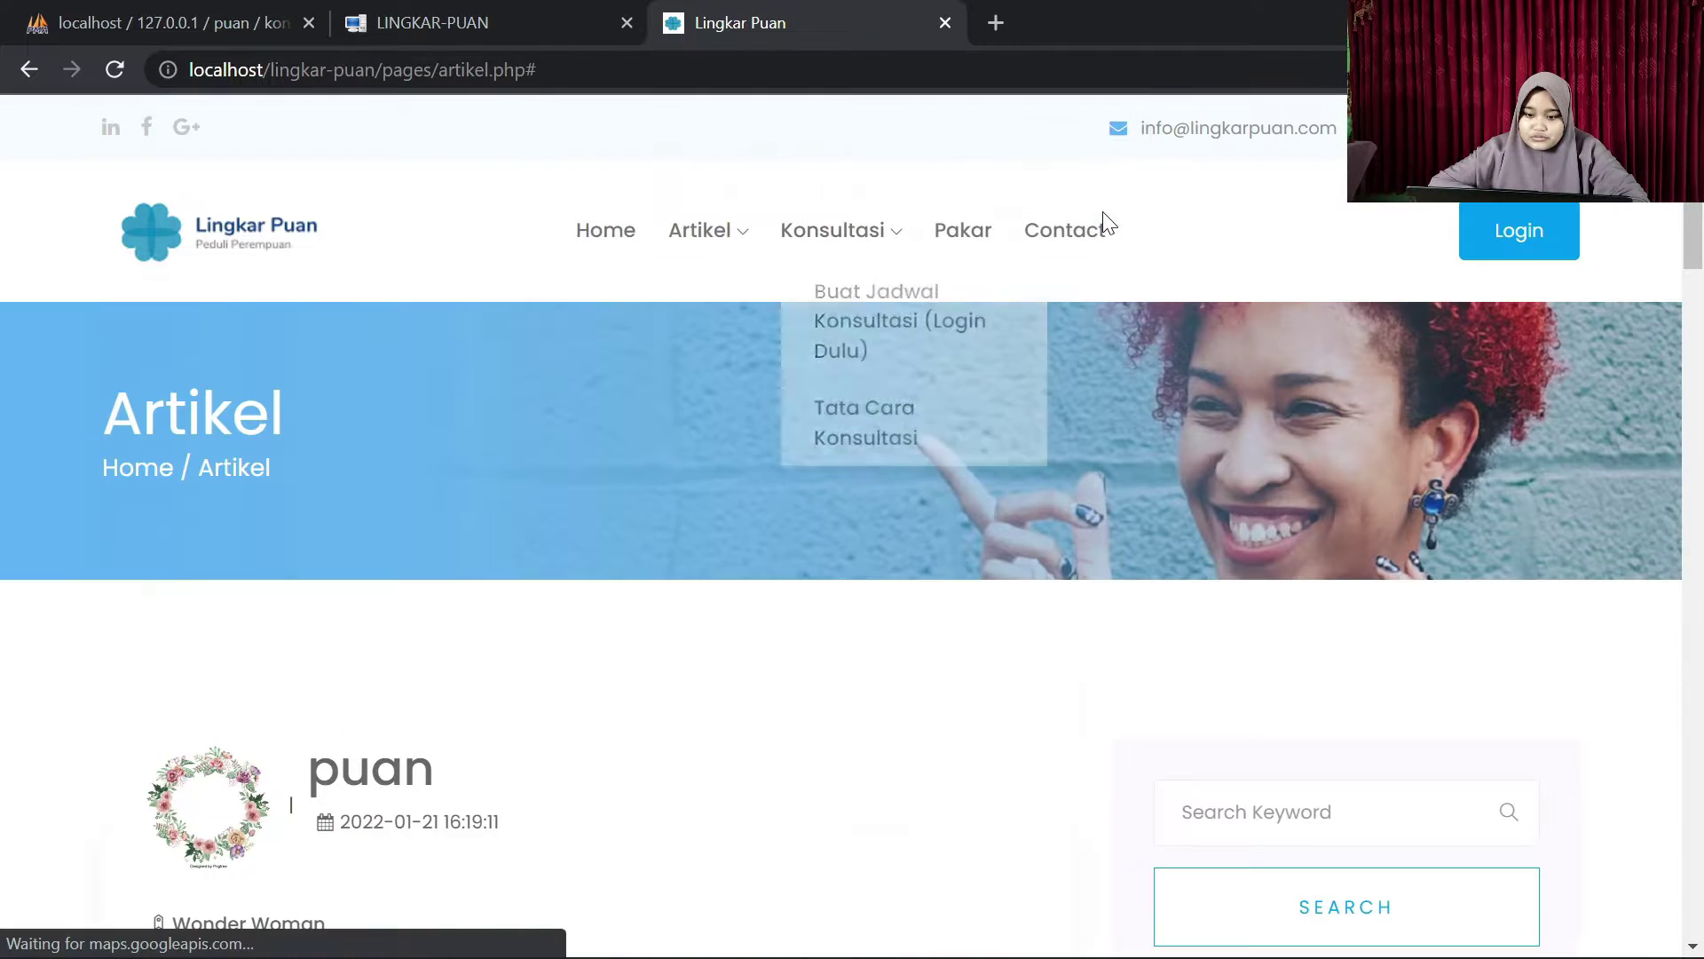
Step: Return home, scroll down to the footer, and open the Login form (login.php)
{"action": "left_click", "coordinate": [583, 236]}
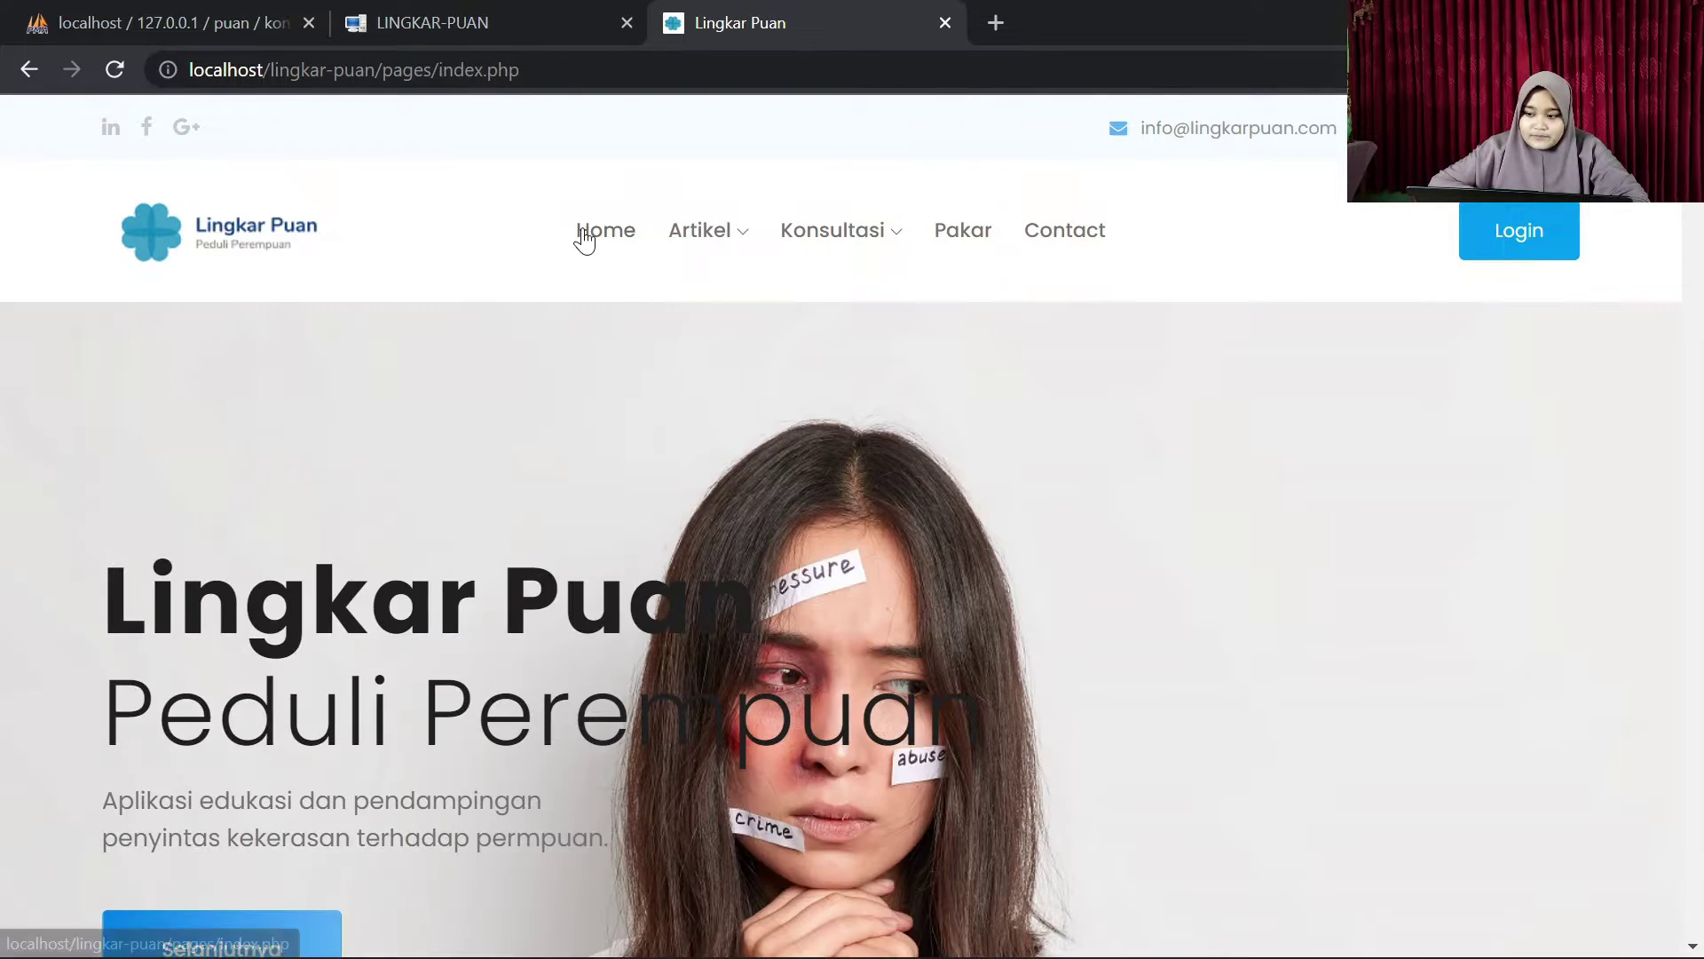
{"action": "left_click_drag", "start_coordinate": [1697, 155], "coordinate": [1684, 498]}
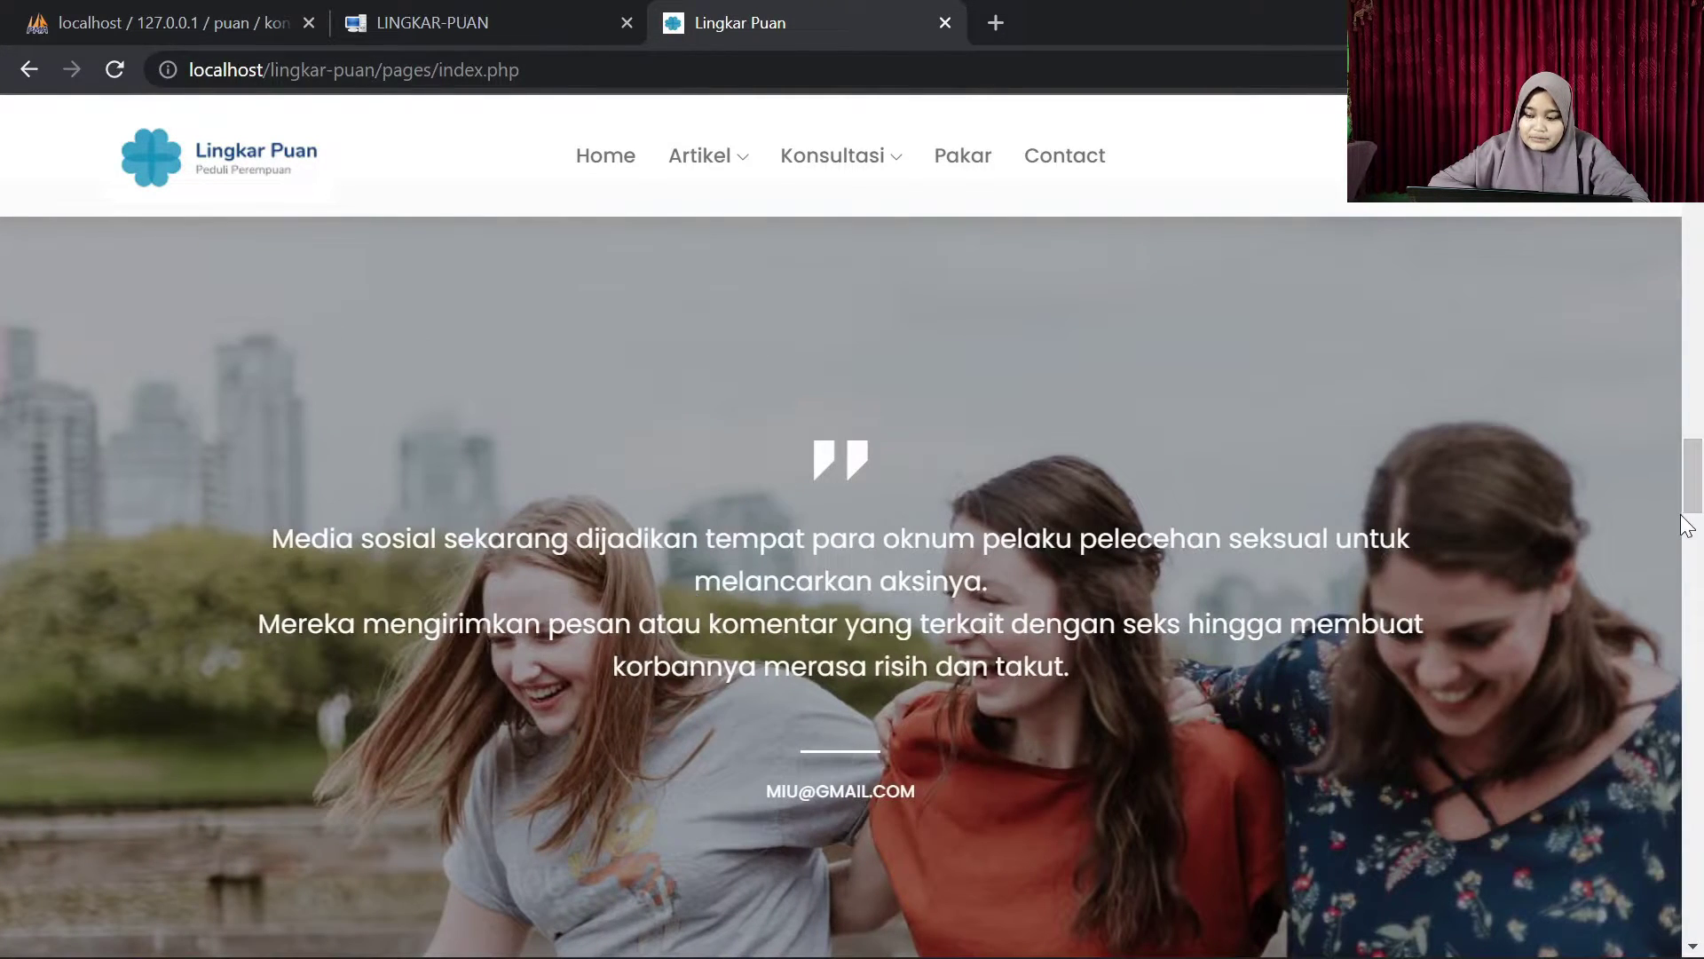
{"action": "scroll", "coordinate": [1678, 524], "scroll_direction": "down", "scroll_amount": 3}
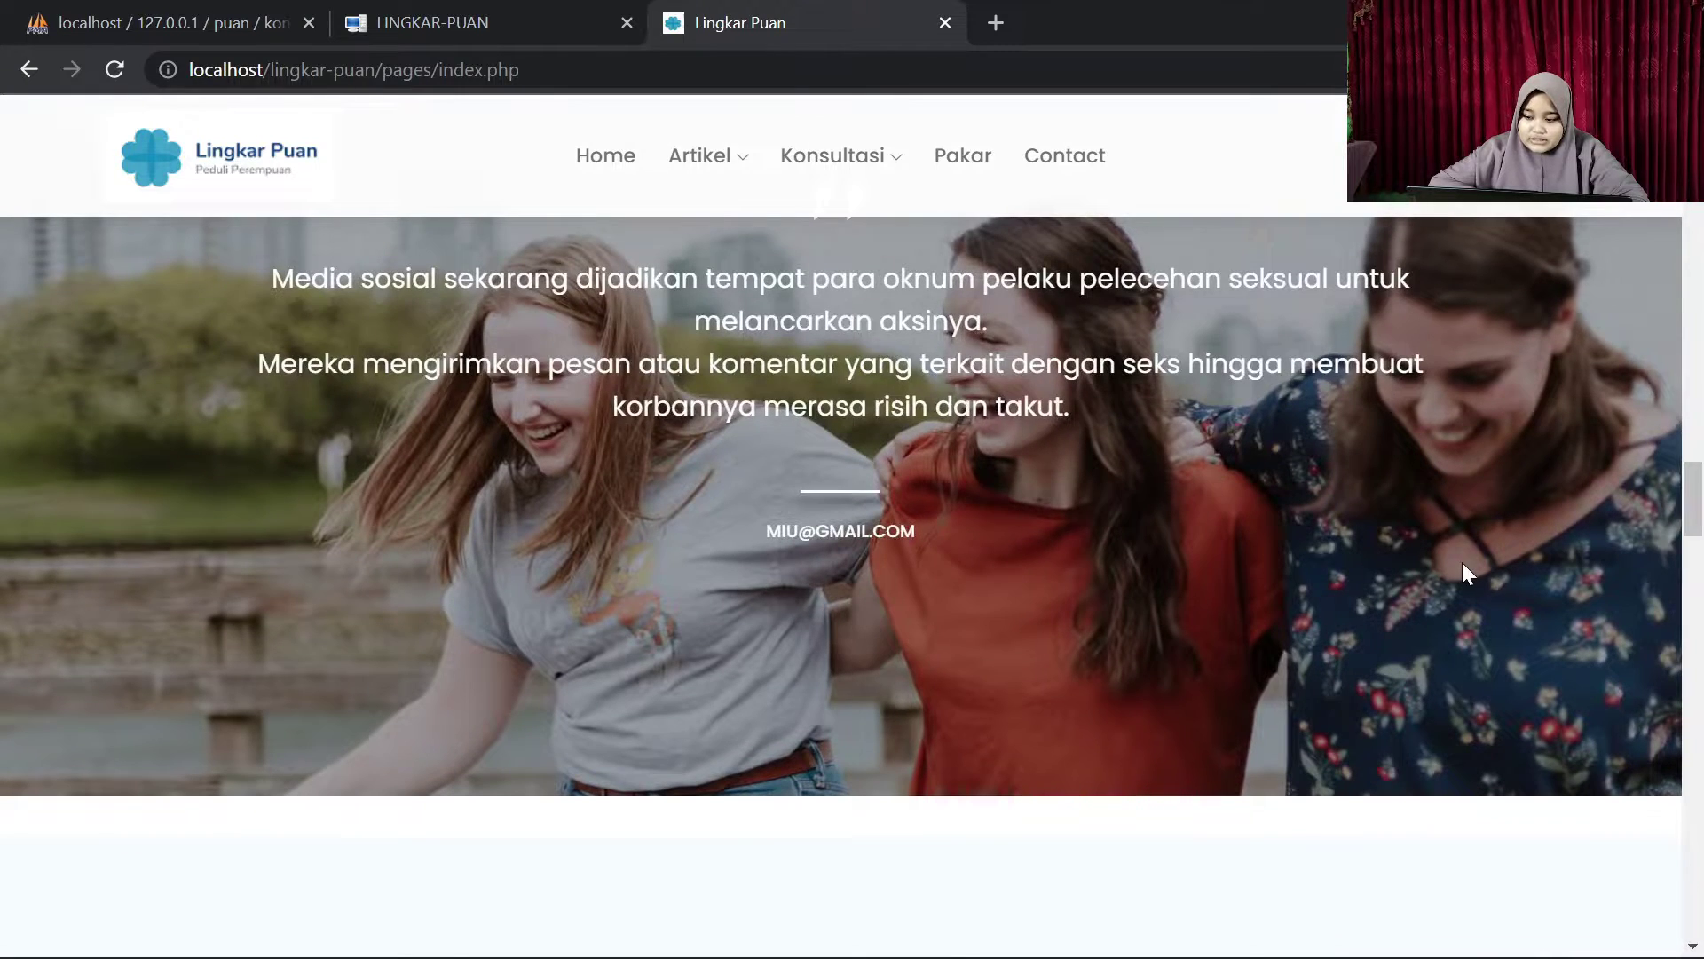
{"action": "left_click_drag", "start_coordinate": [1697, 521], "coordinate": [1689, 857]}
{"action": "mouse_move", "coordinate": [1693, 865]}
{"action": "left_mouse_down"}
{"action": "mouse_move", "coordinate": [1694, 880]}
{"action": "mouse_move", "coordinate": [1697, 853]}
{"action": "left_mouse_up"}
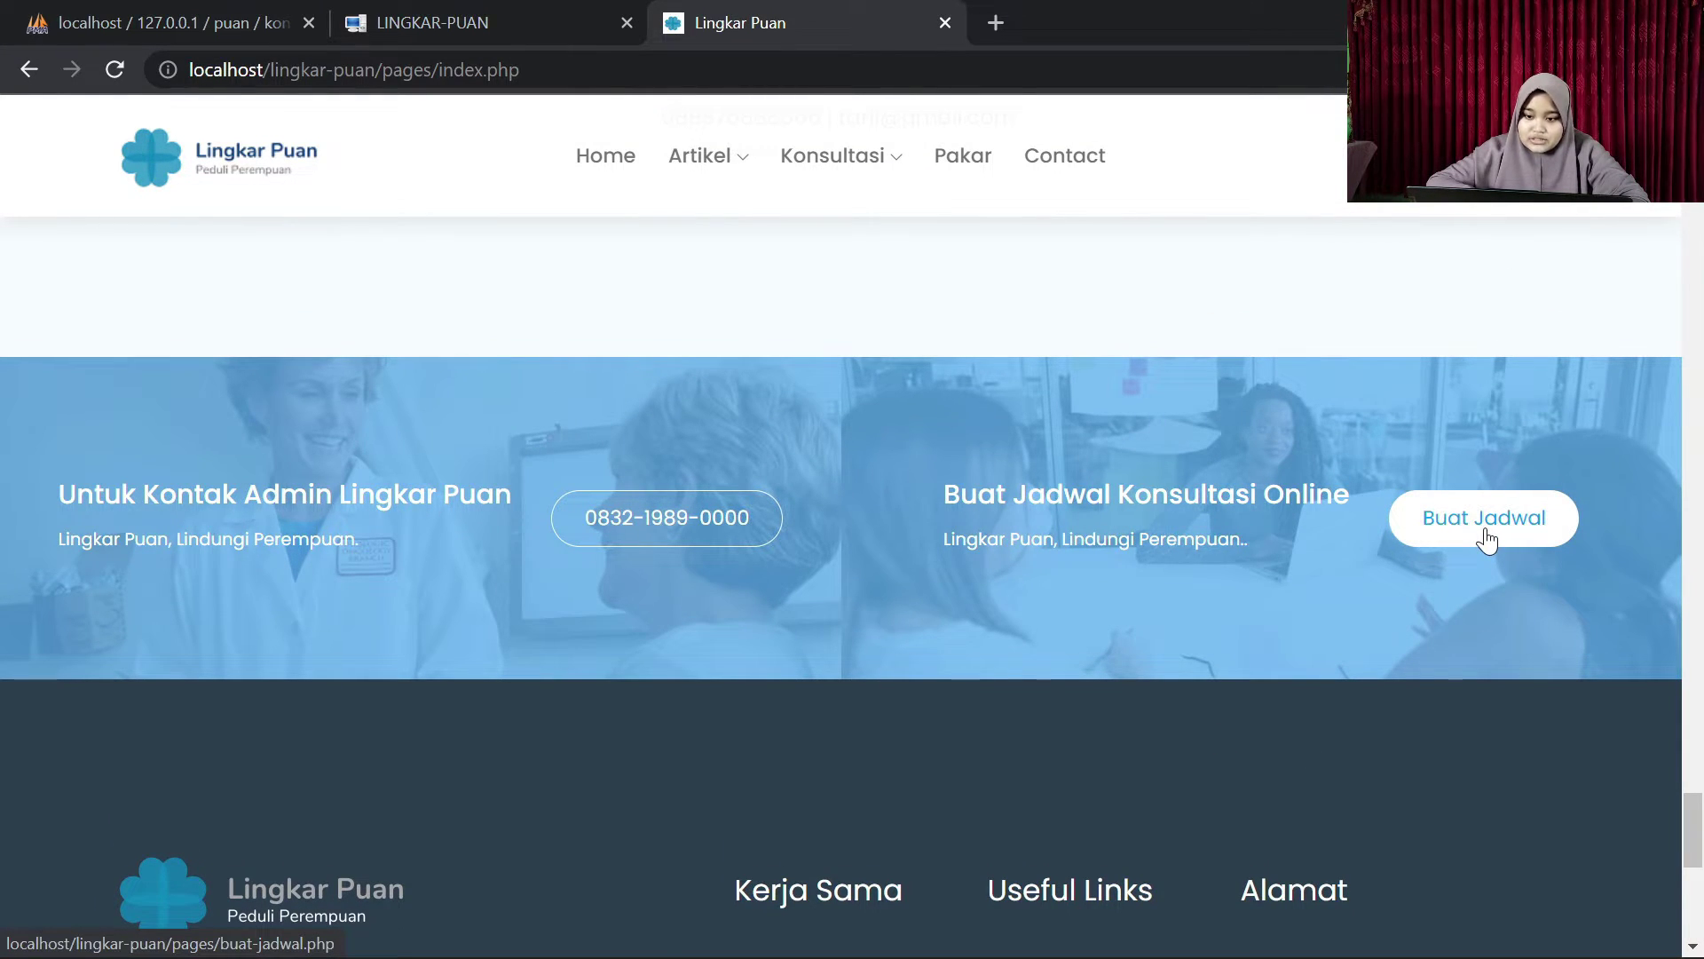
{"action": "left_click_drag", "start_coordinate": [1697, 857], "coordinate": [1697, 915]}
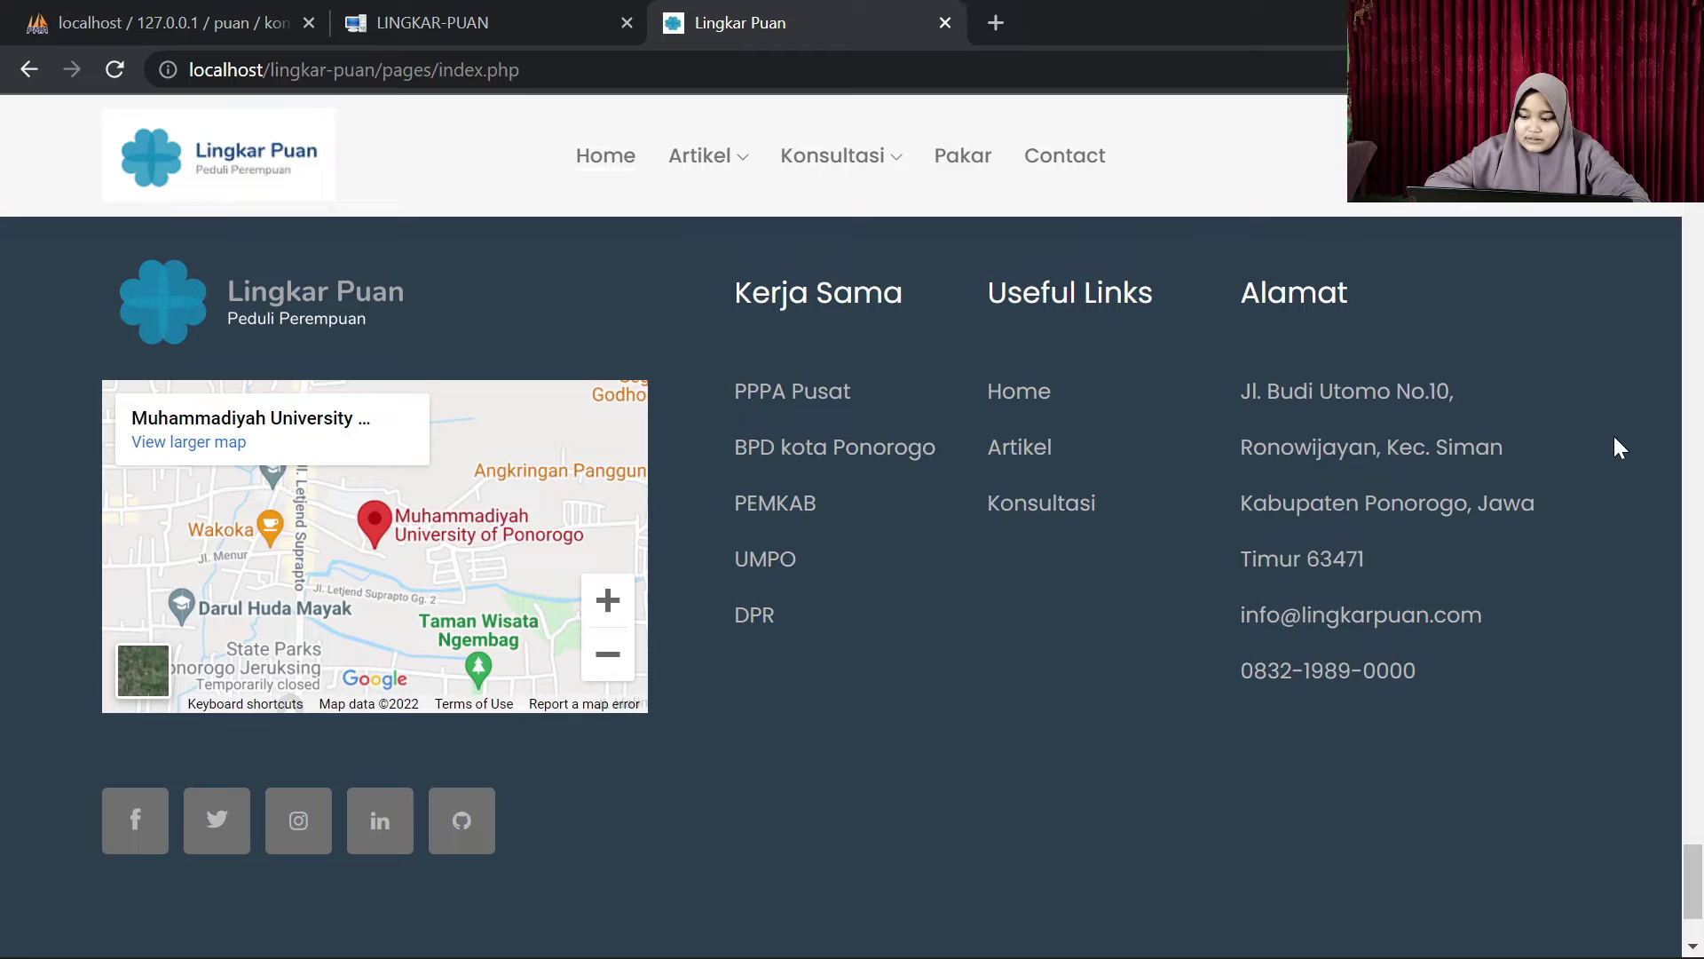
{"action": "left_click", "coordinate": [1524, 202]}
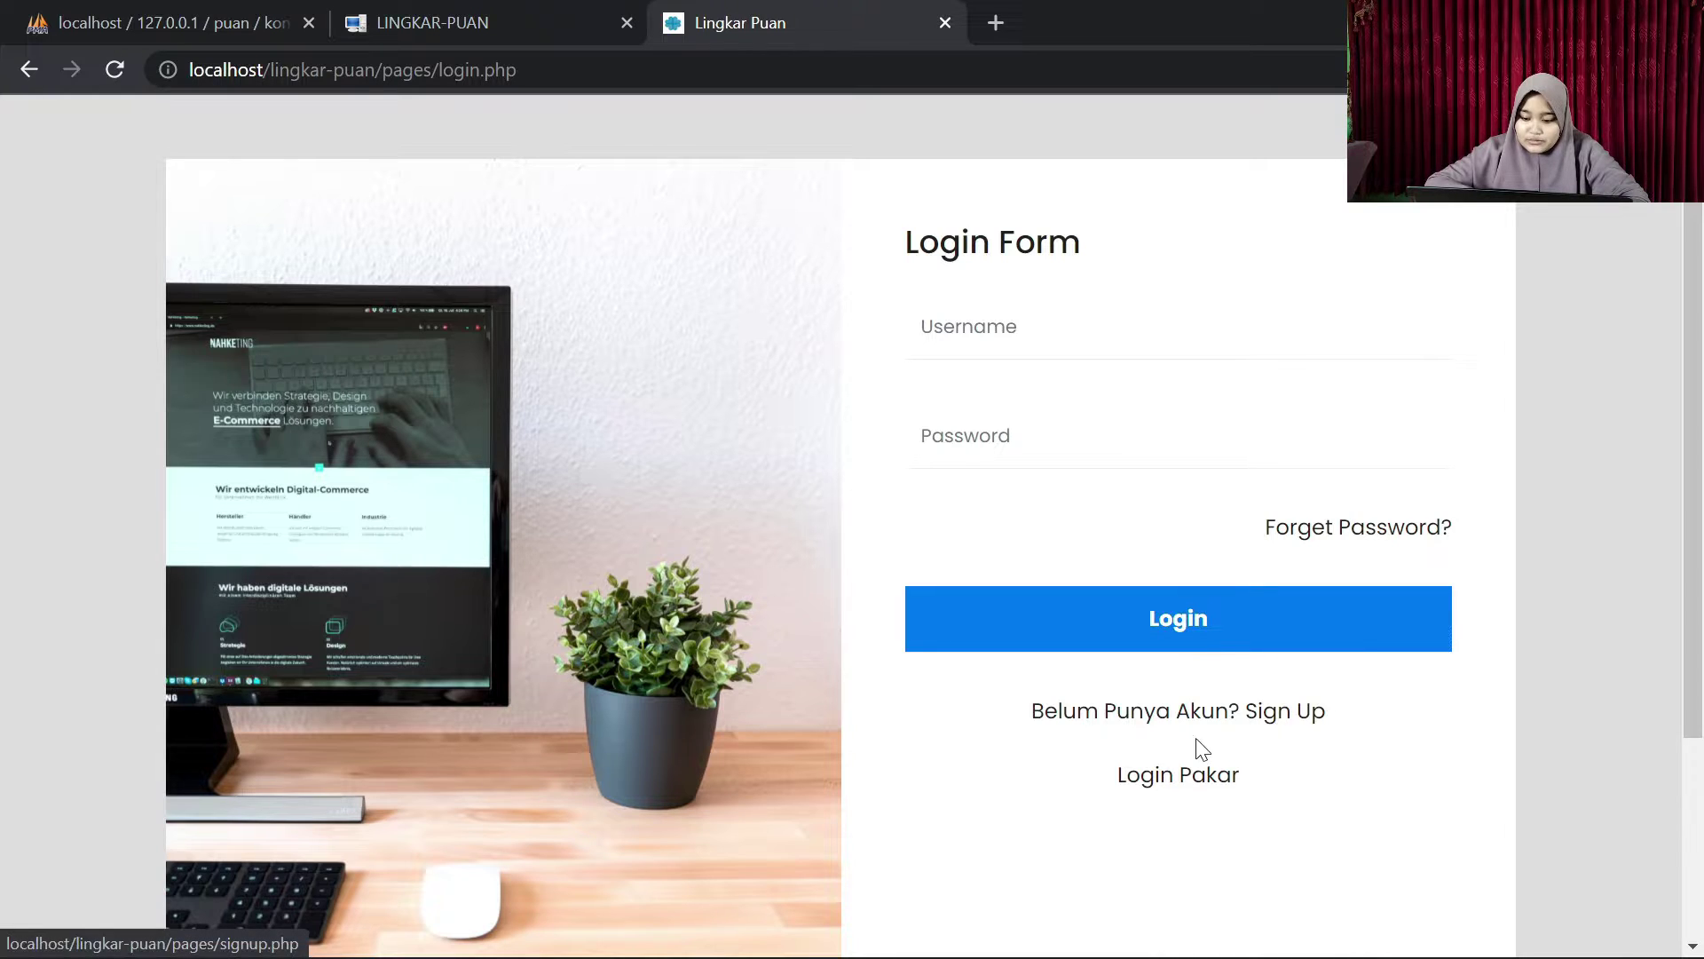
Step: Open the Sign Up form and enter the new user's full name, correcting the first entry
{"action": "left_click", "coordinate": [1298, 723]}
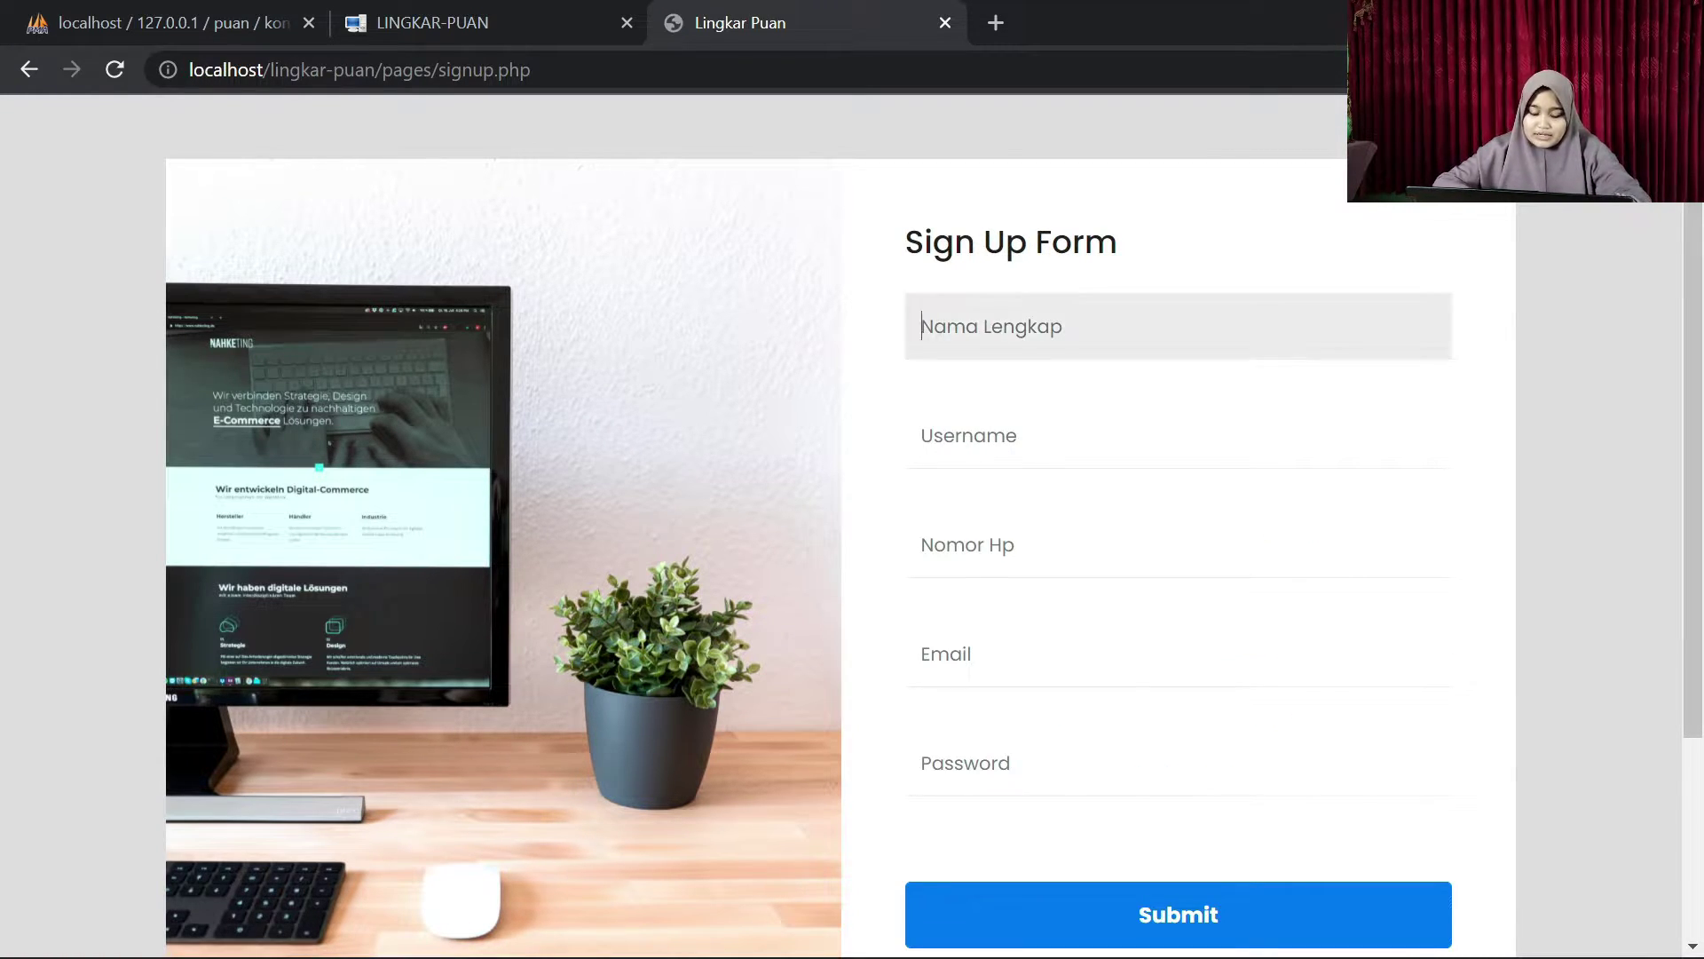
{"action": "type", "text": "Rika"}
{"action": "key", "text": "Tab"}
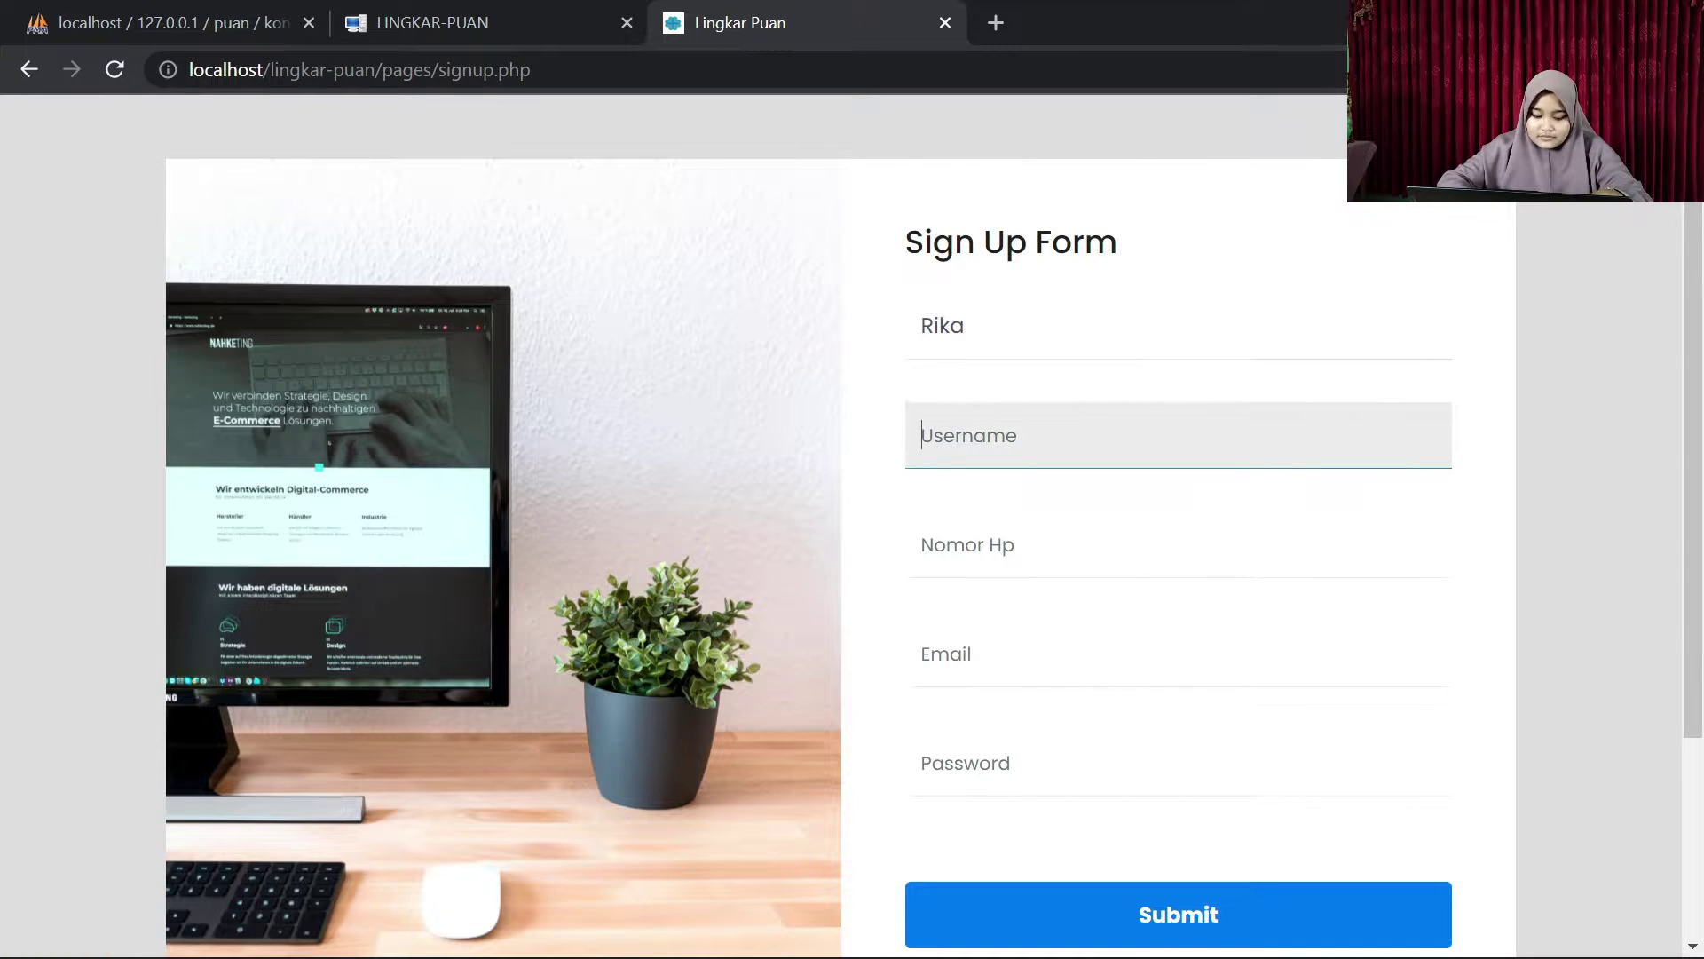
{"action": "left_click", "coordinate": [965, 326]}
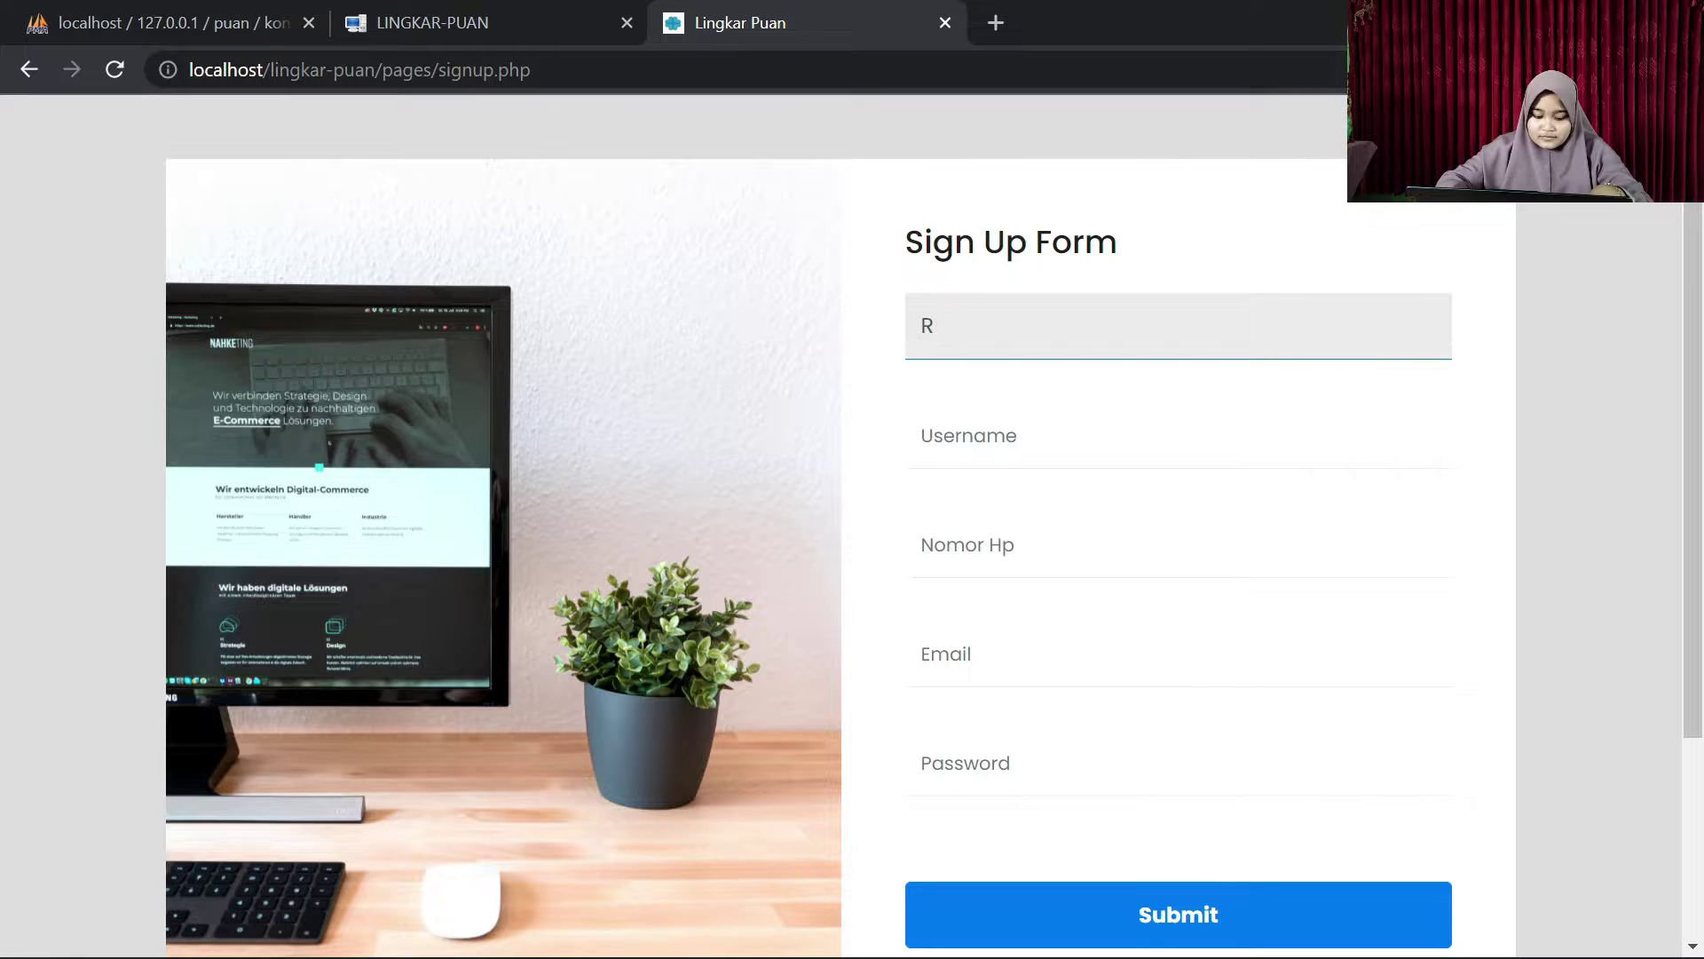
{"action": "key", "text": "BackSpace"}
{"action": "type", "text": "Erik"}
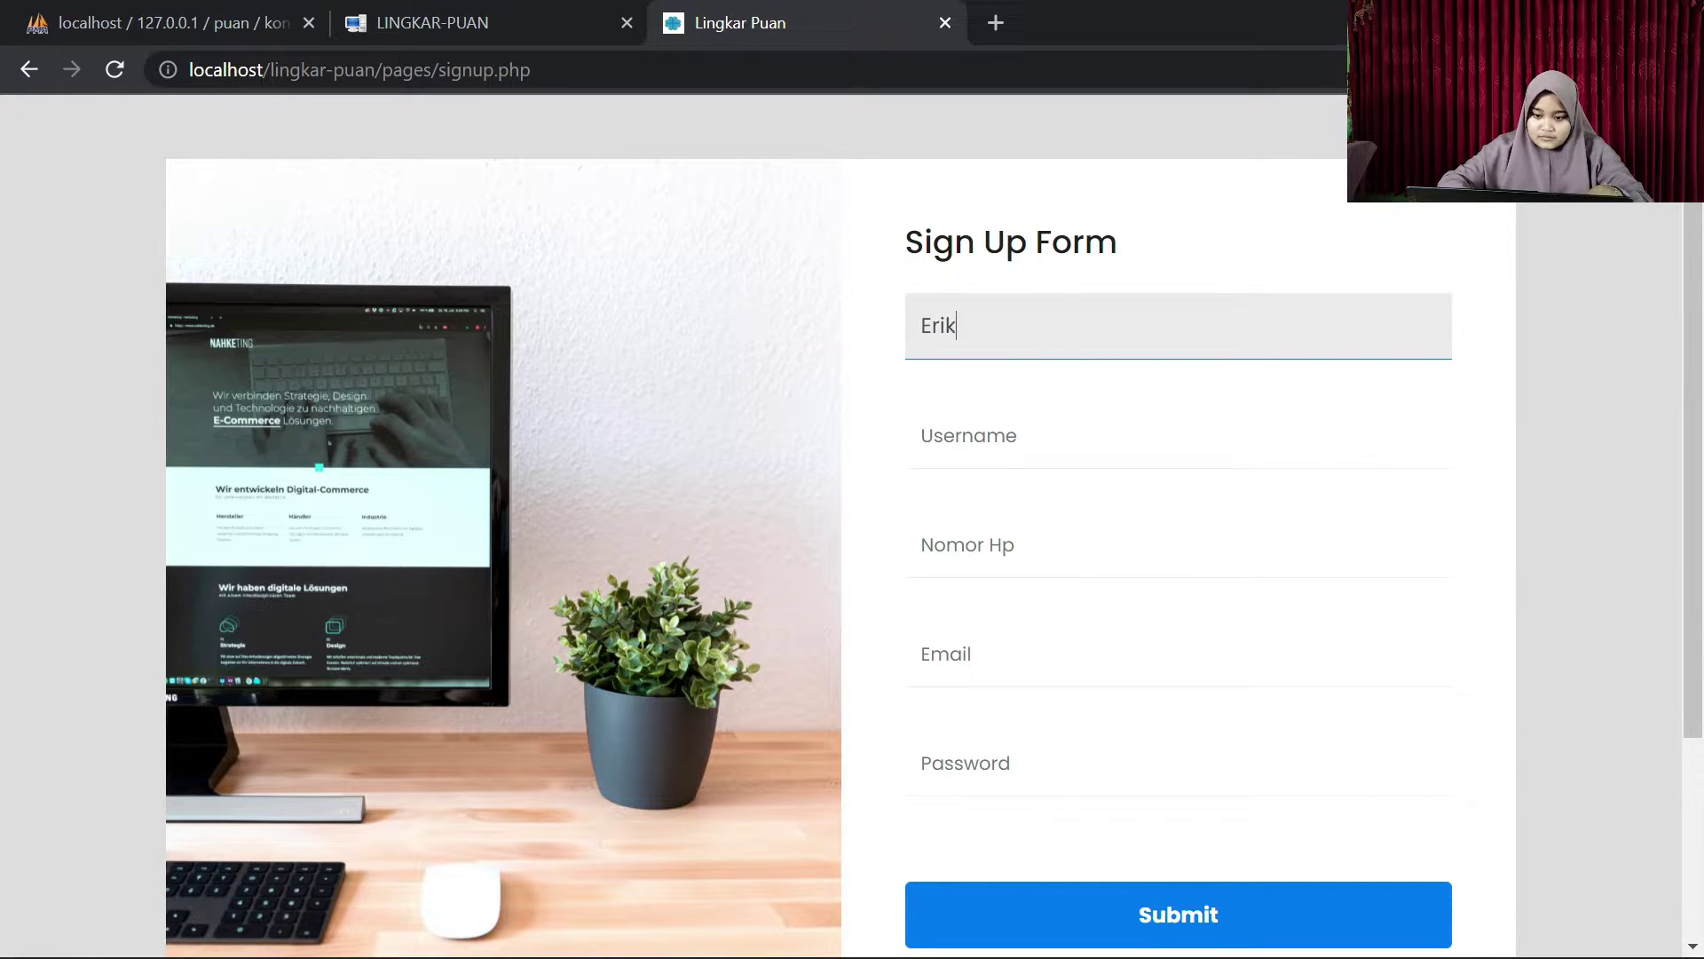
Step: Fill in the username, phone number, e-mail and password, then scroll down to Submit
{"action": "key", "text": "Tab"}
{"action": "type", "text": "erik"}
{"action": "key", "text": "Tab"}
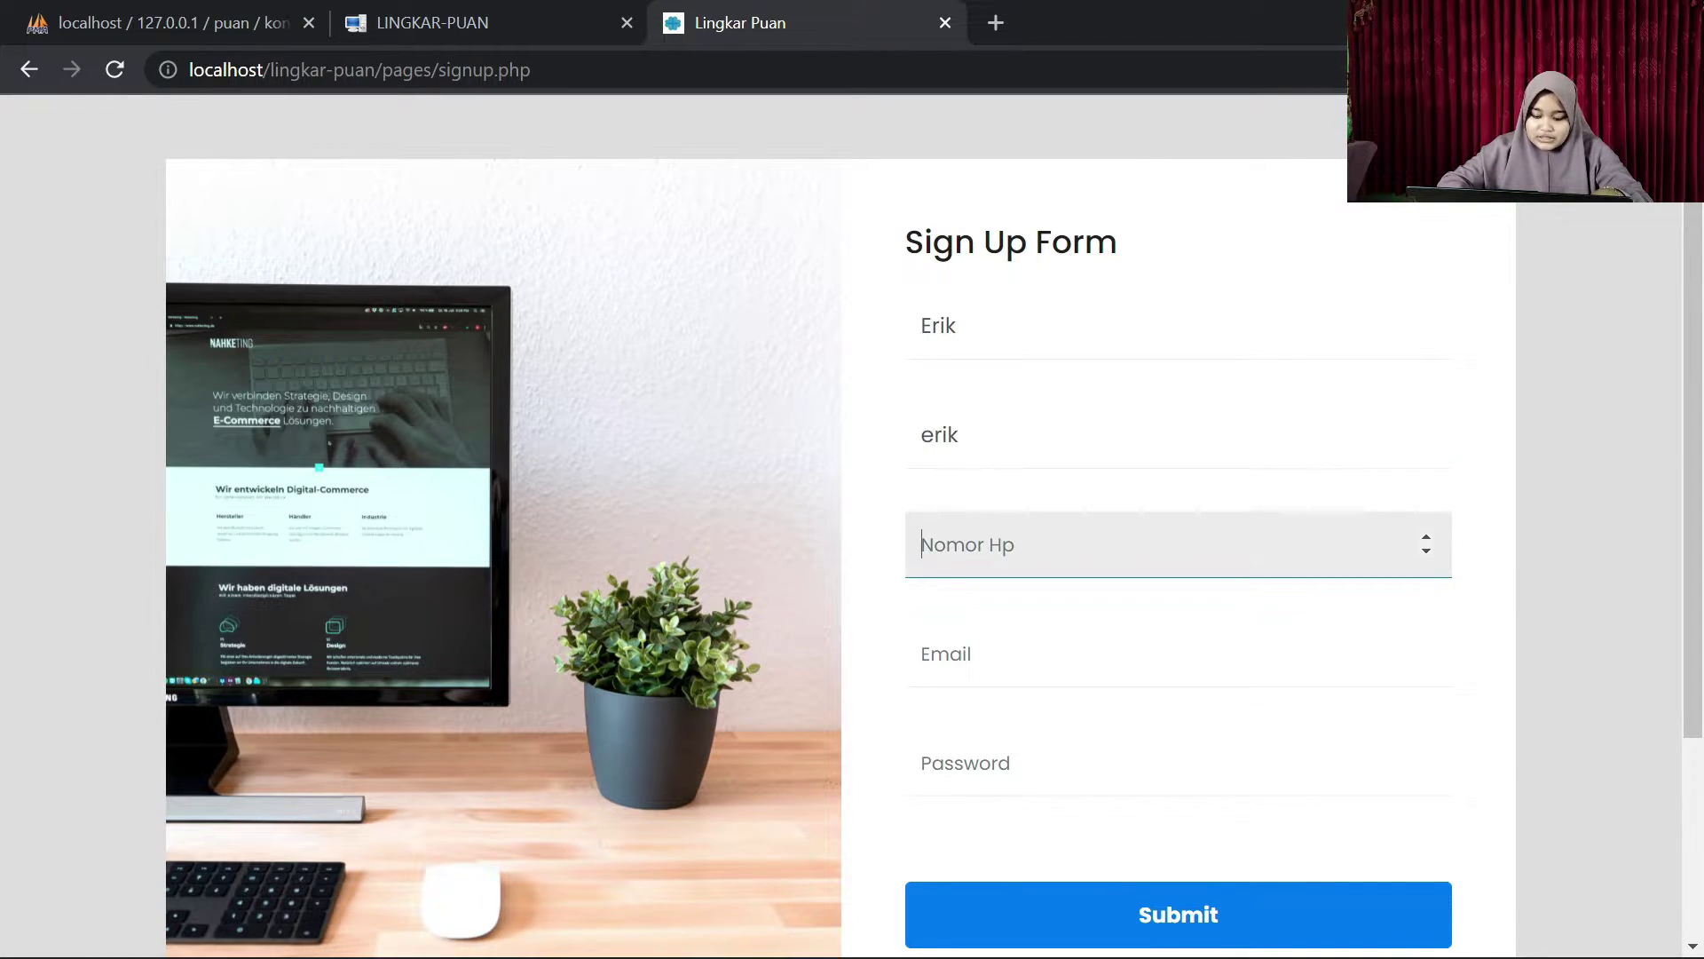
{"action": "type", "text": "089756"}
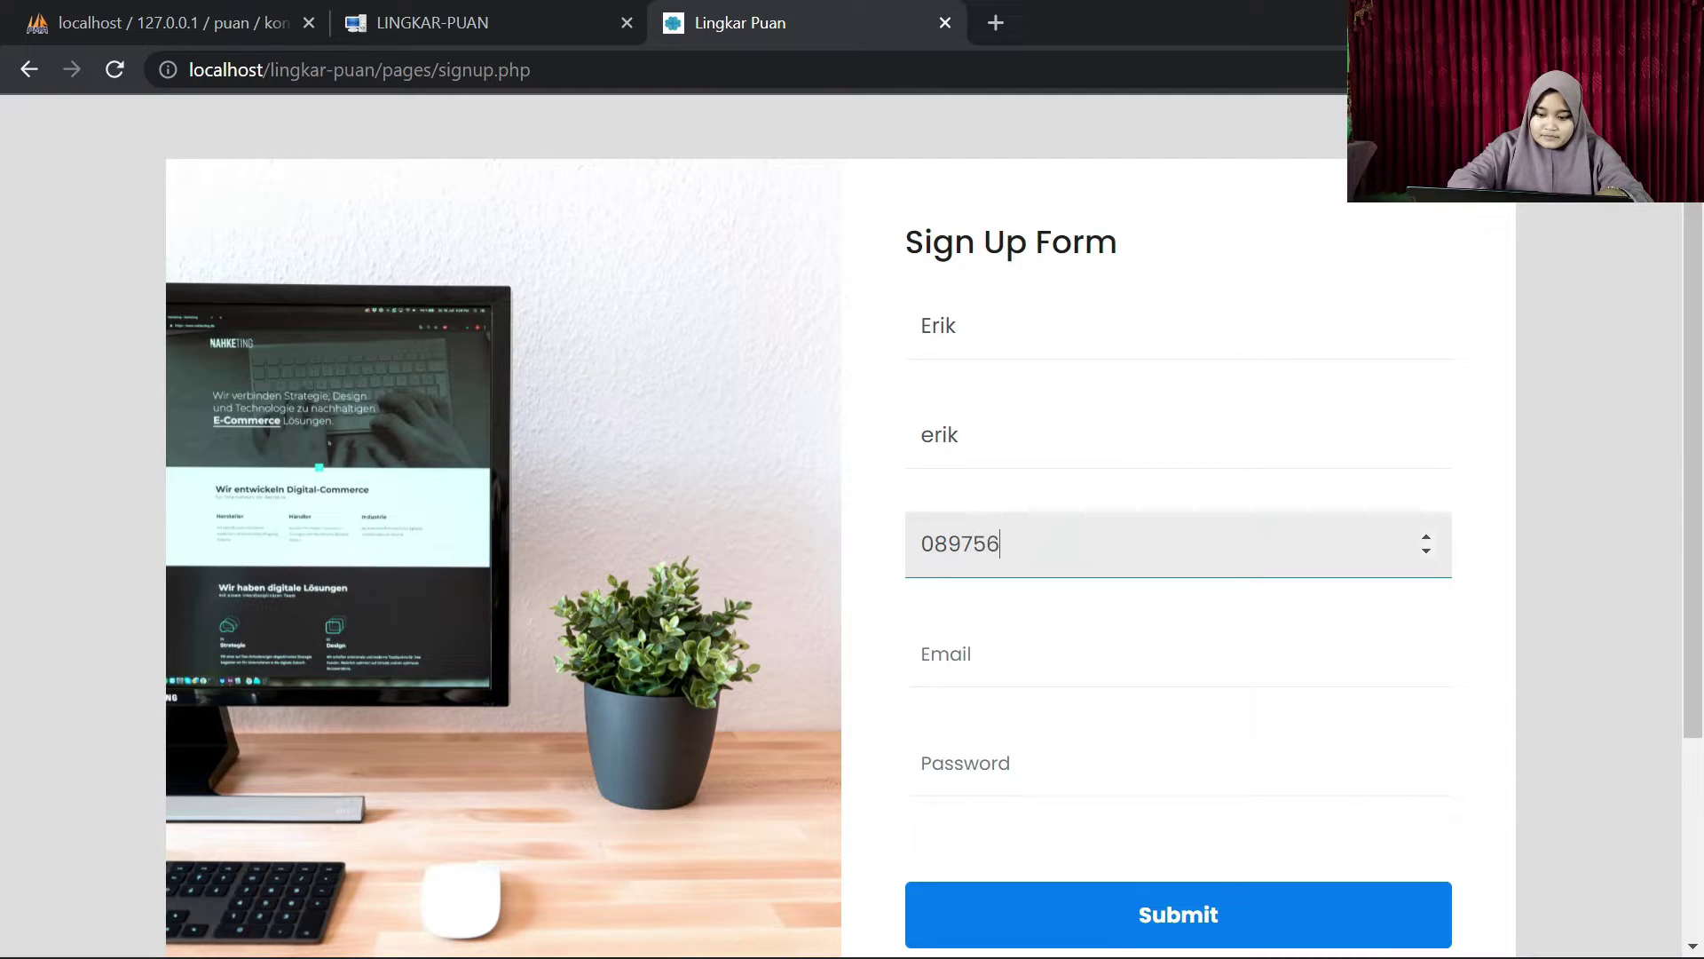
{"action": "type", "text": "666"}
{"action": "key", "text": "Tab"}
{"action": "type", "text": "erik"}
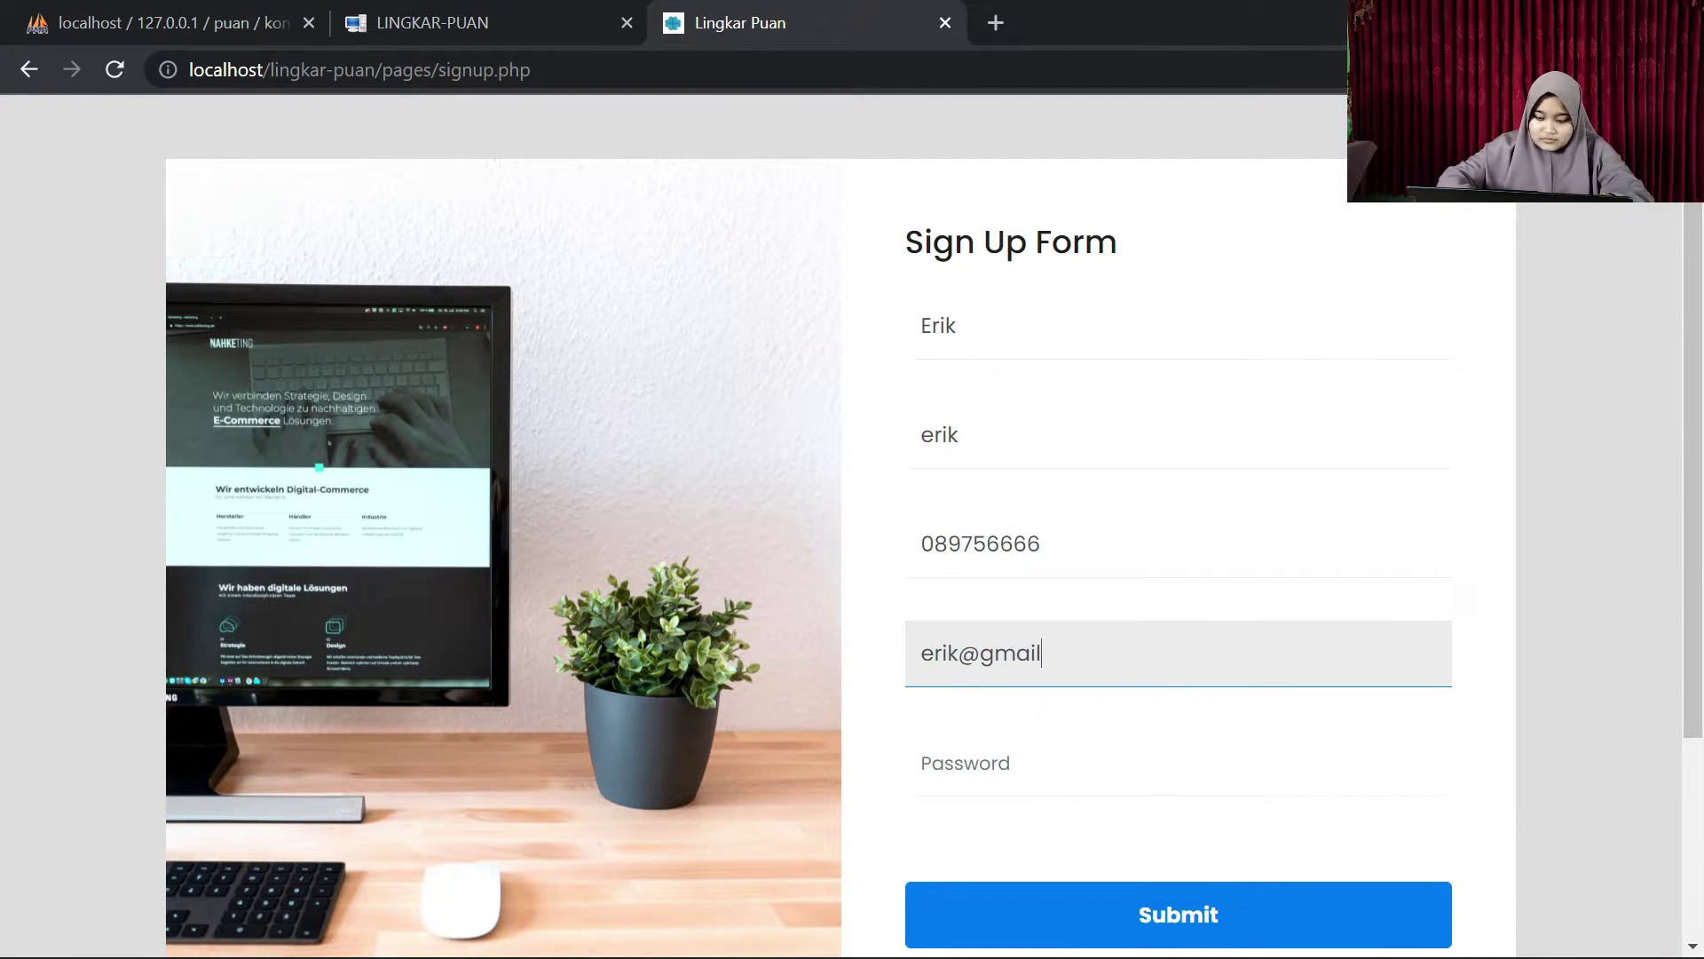
{"action": "key", "text": "Tab"}
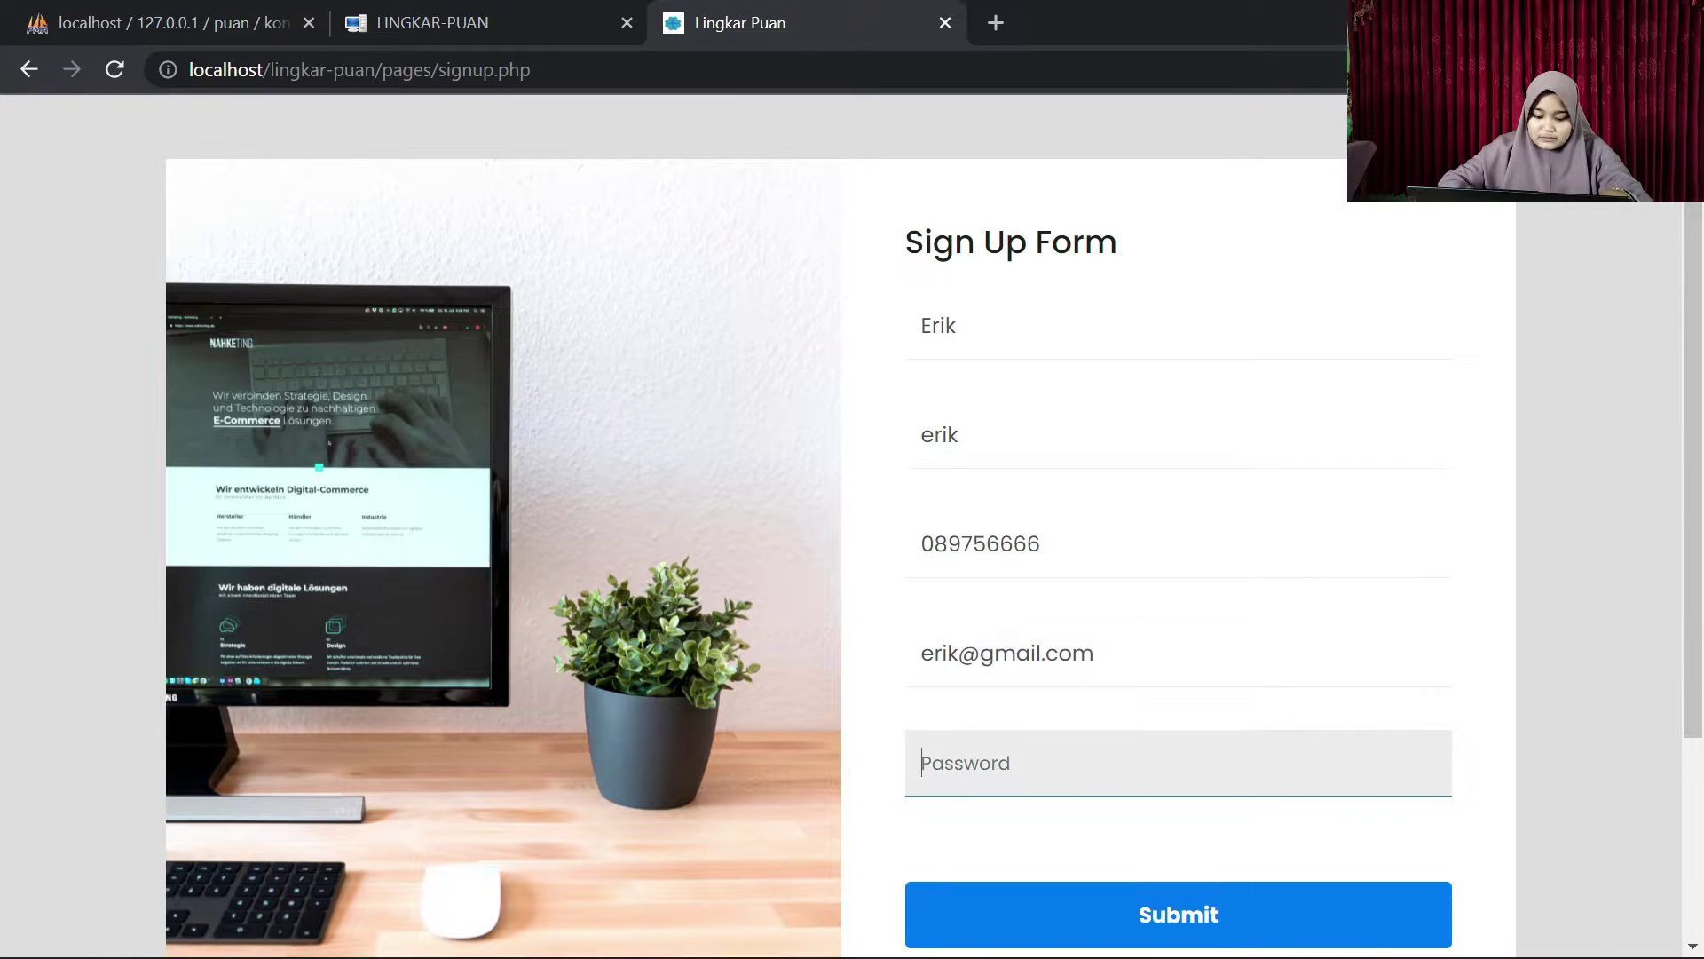
{"action": "type", "text": "e"}
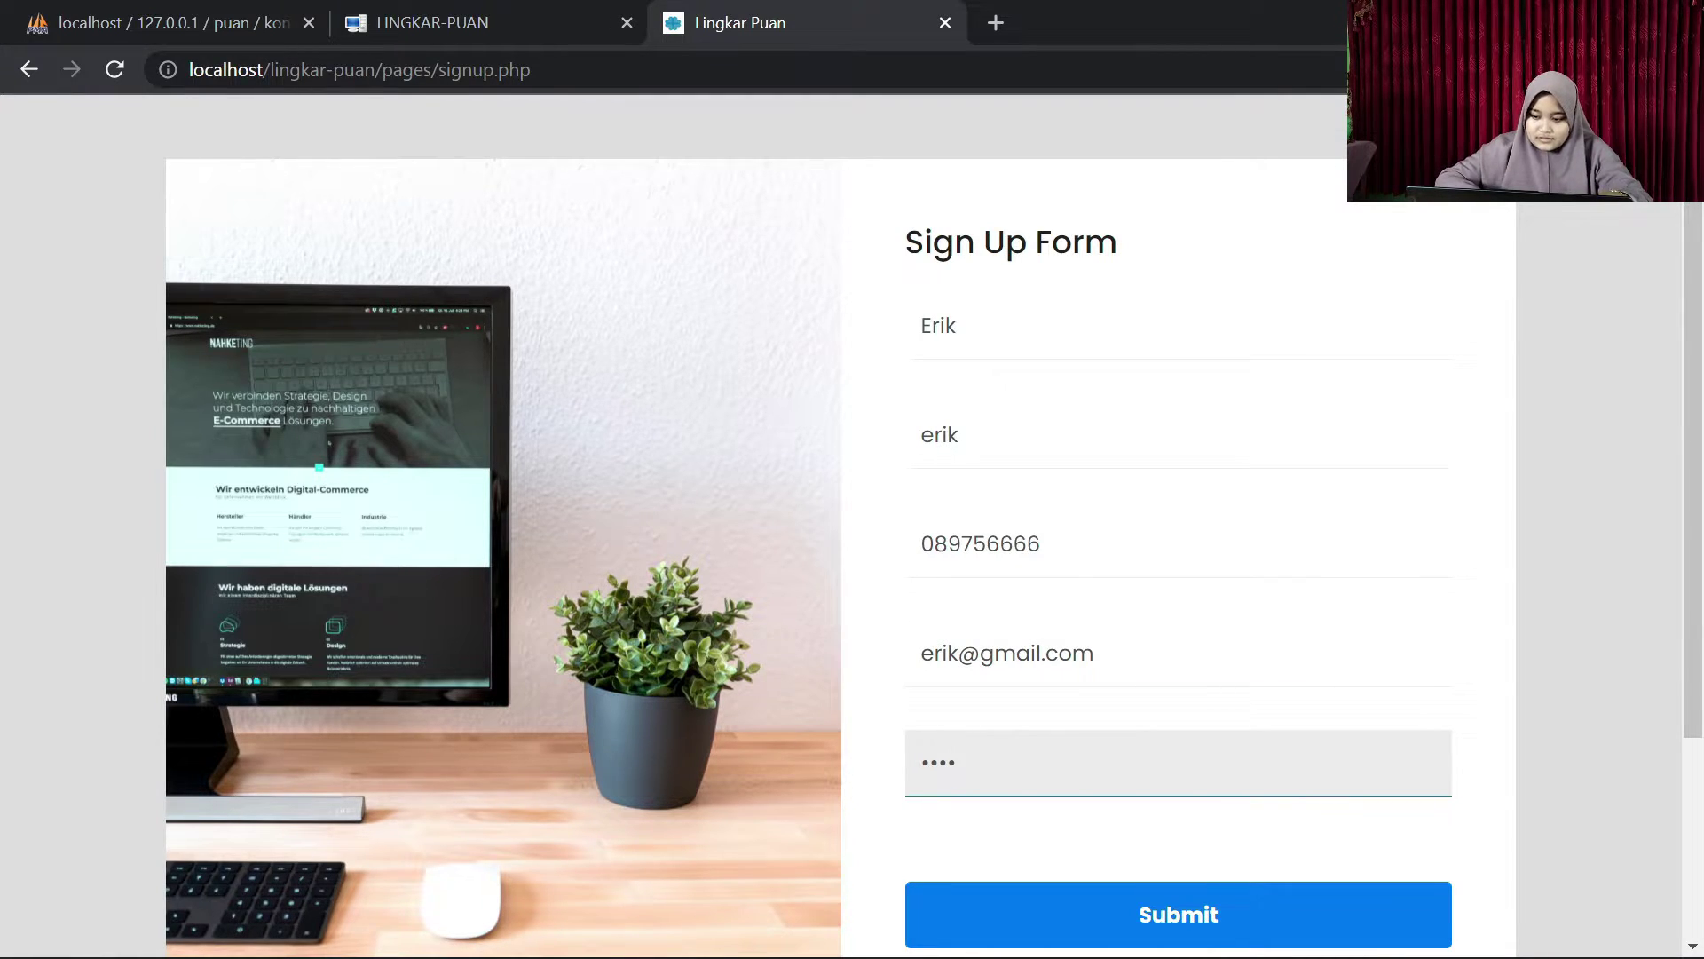
{"action": "scroll", "coordinate": [1215, 753], "scroll_direction": "down", "scroll_amount": 2}
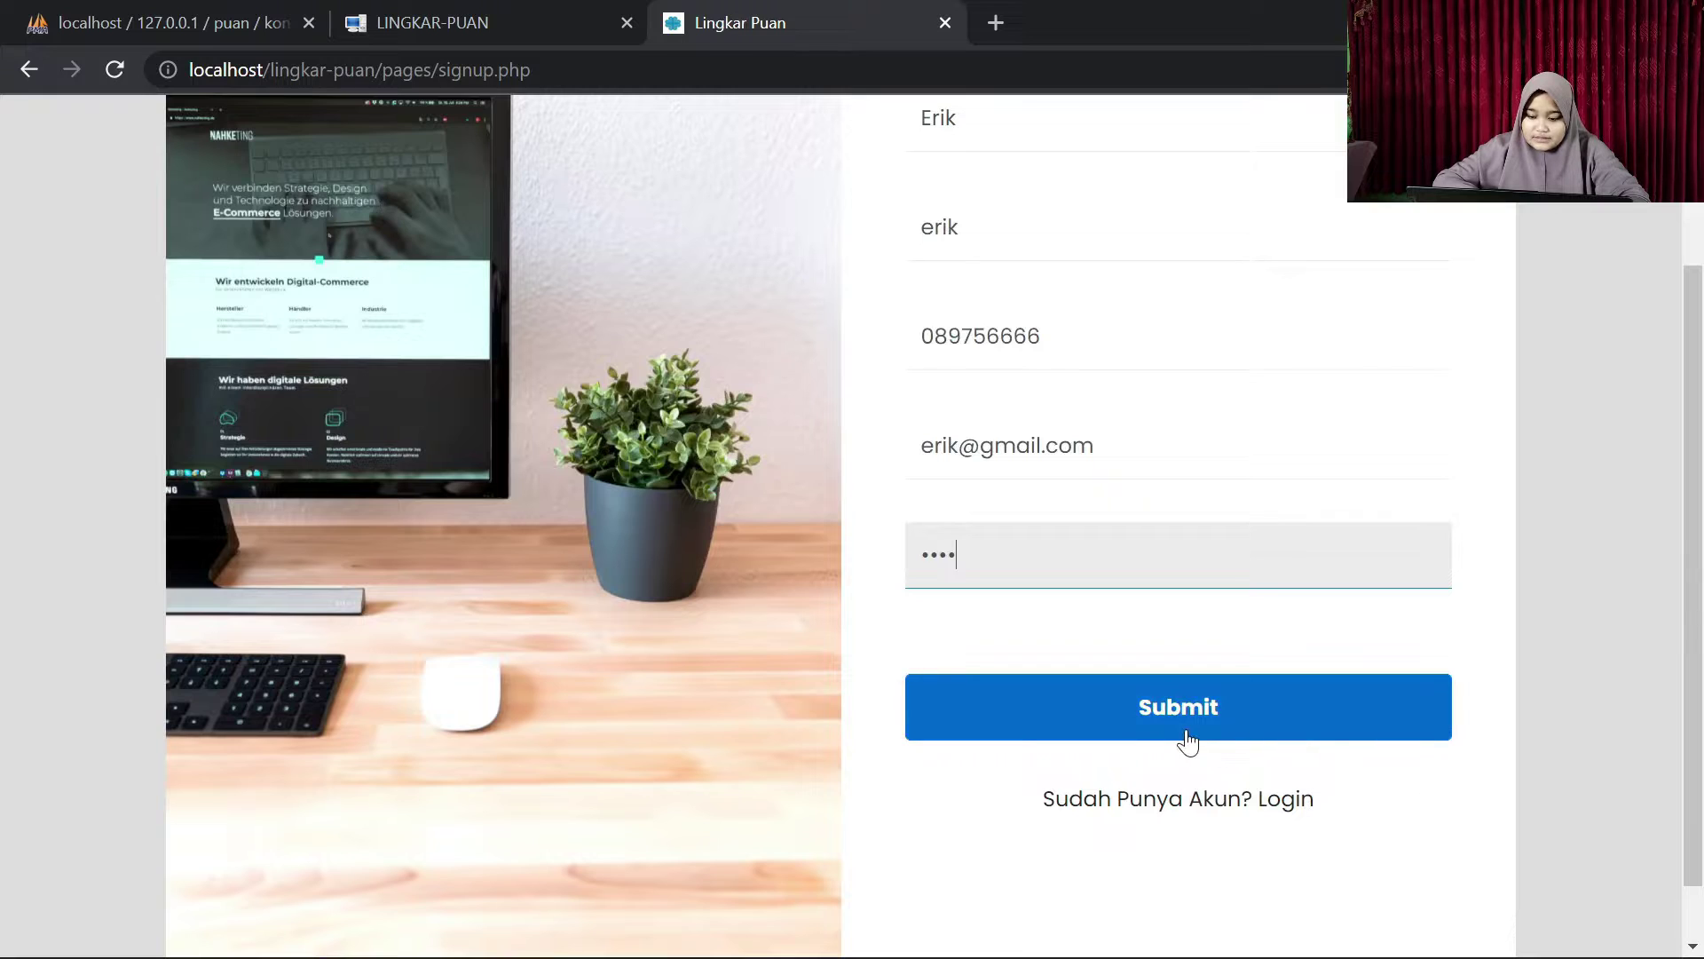
Step: Submit the sign-up, then log in with the new username and password and dismiss the welcome alert
{"action": "left_click", "coordinate": [1188, 741]}
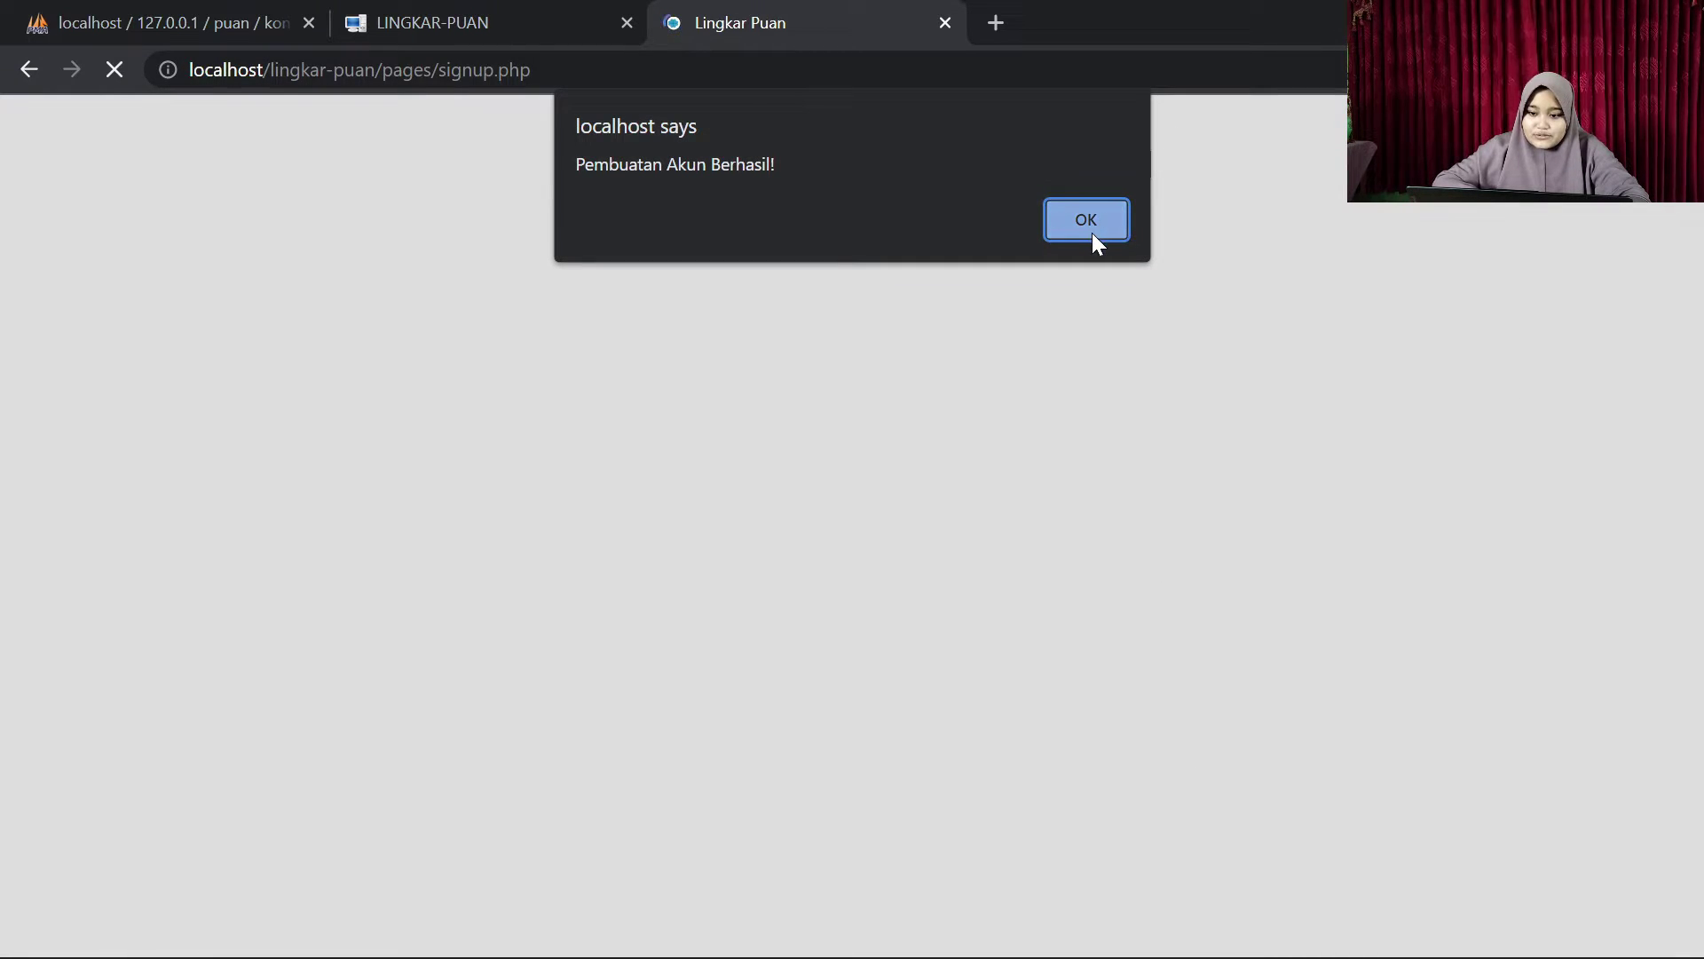
{"action": "left_click", "coordinate": [1086, 222]}
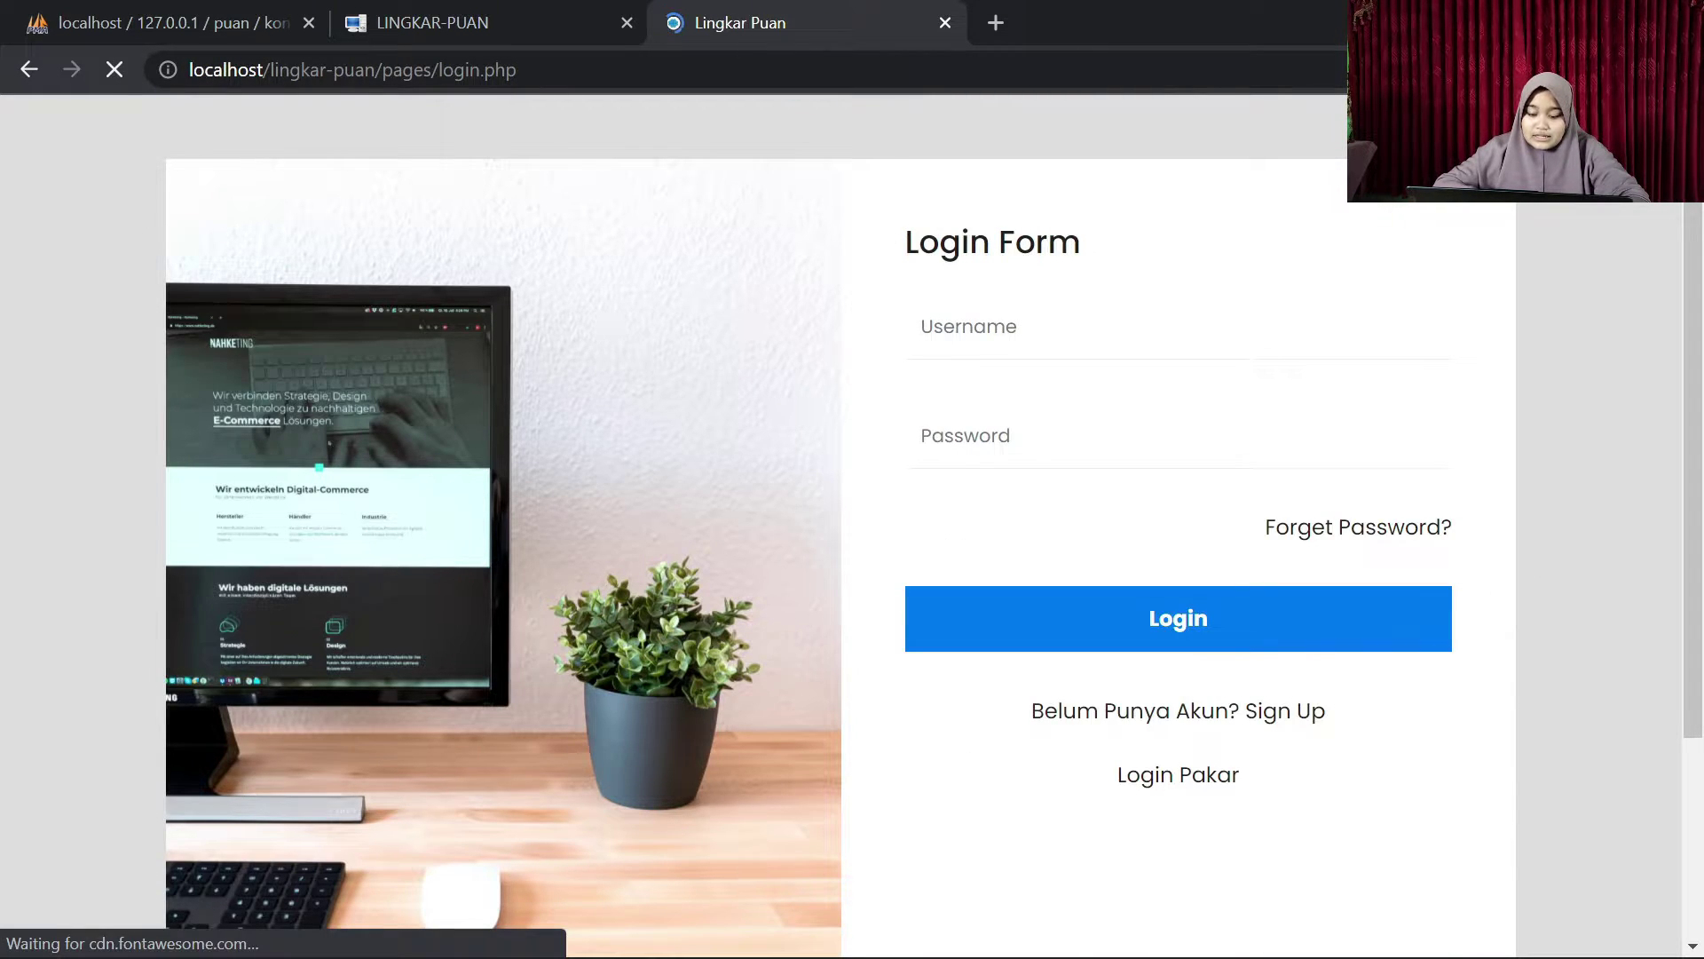
{"action": "left_click", "coordinate": [1120, 327]}
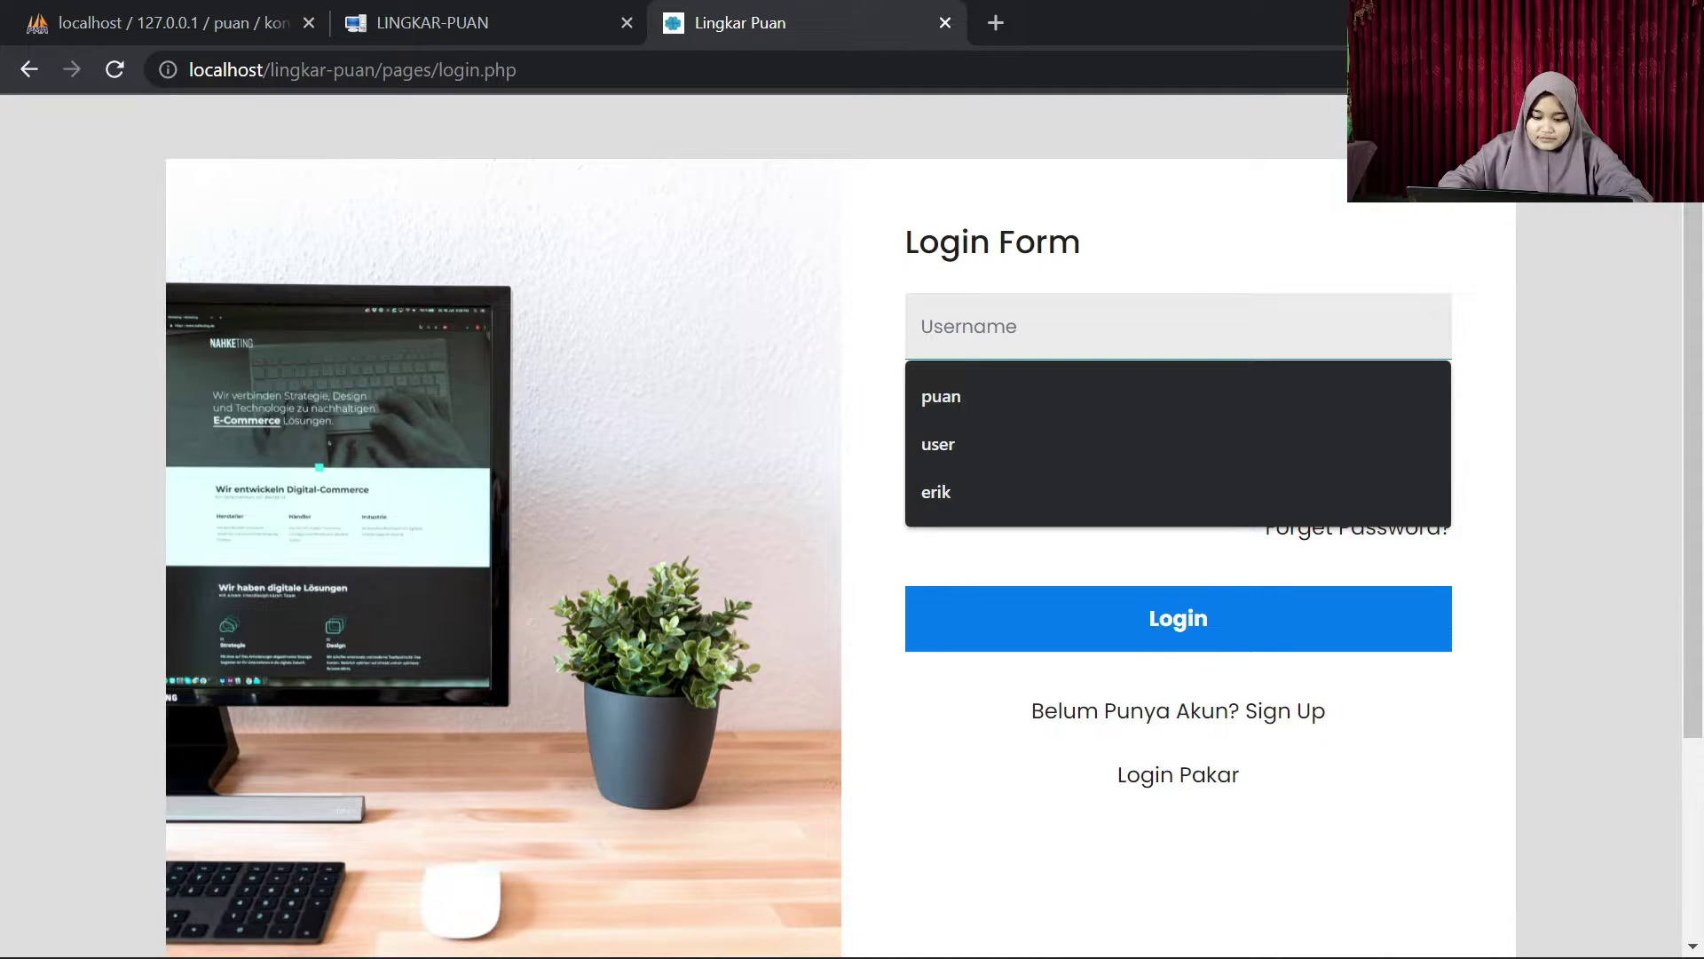
{"action": "type", "text": "r"}
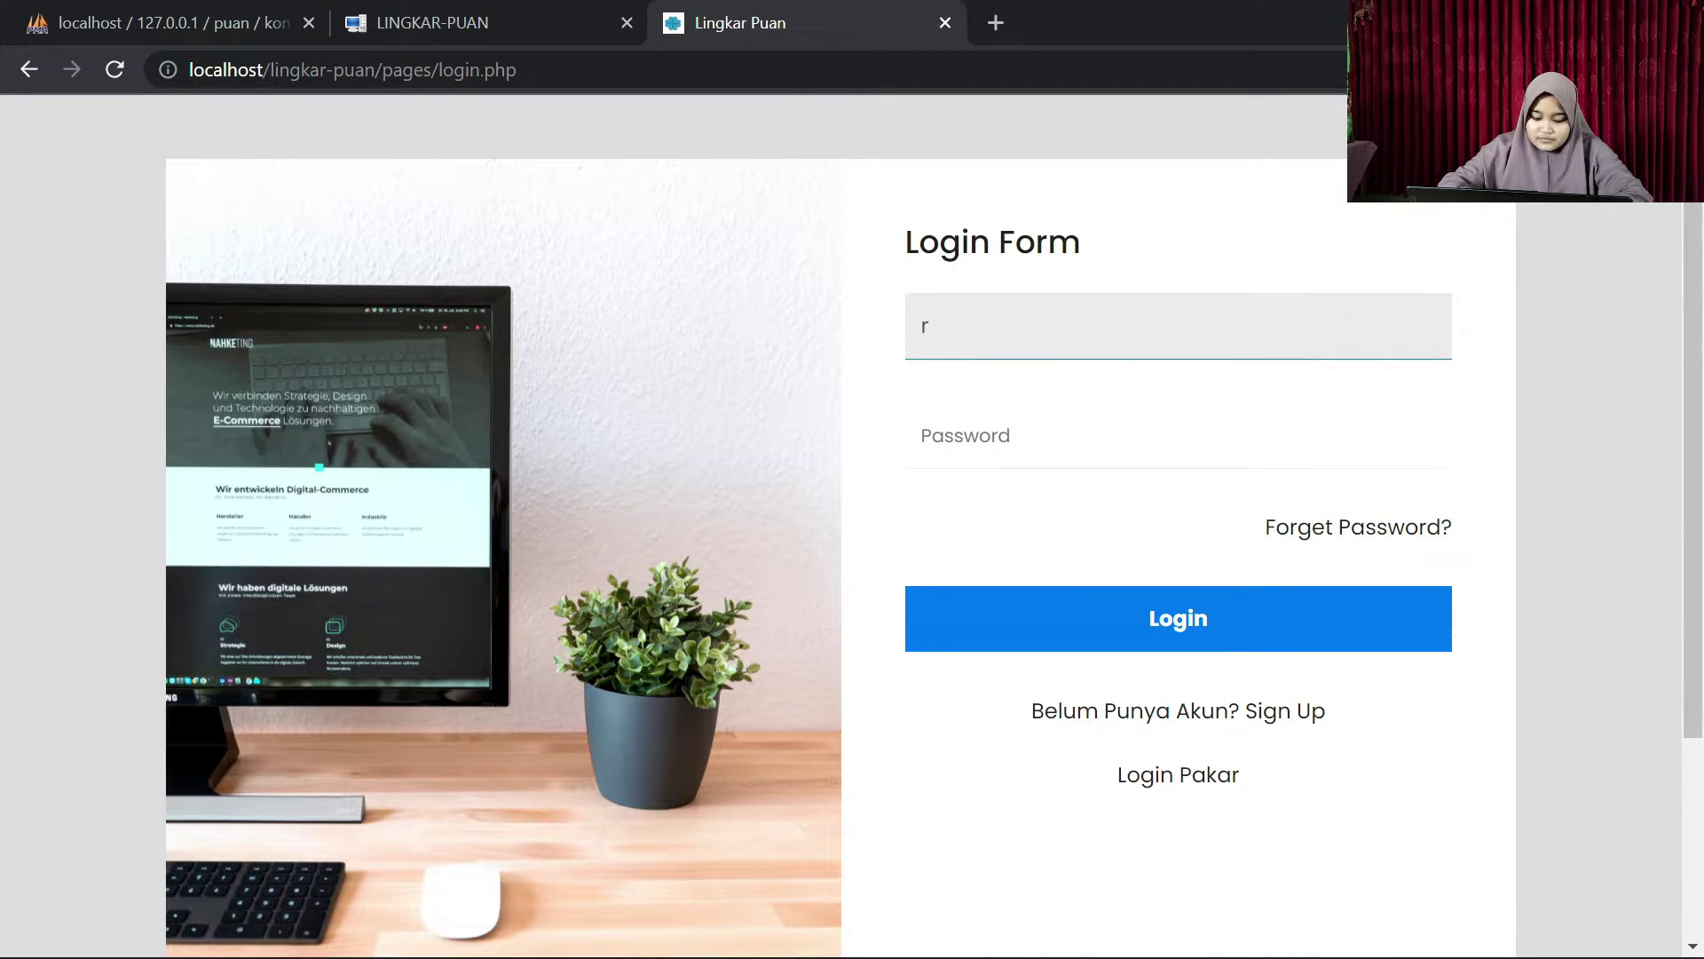
{"action": "key", "text": "BackSpace"}
{"action": "type", "text": "erik"}
{"action": "key", "text": "Tab"}
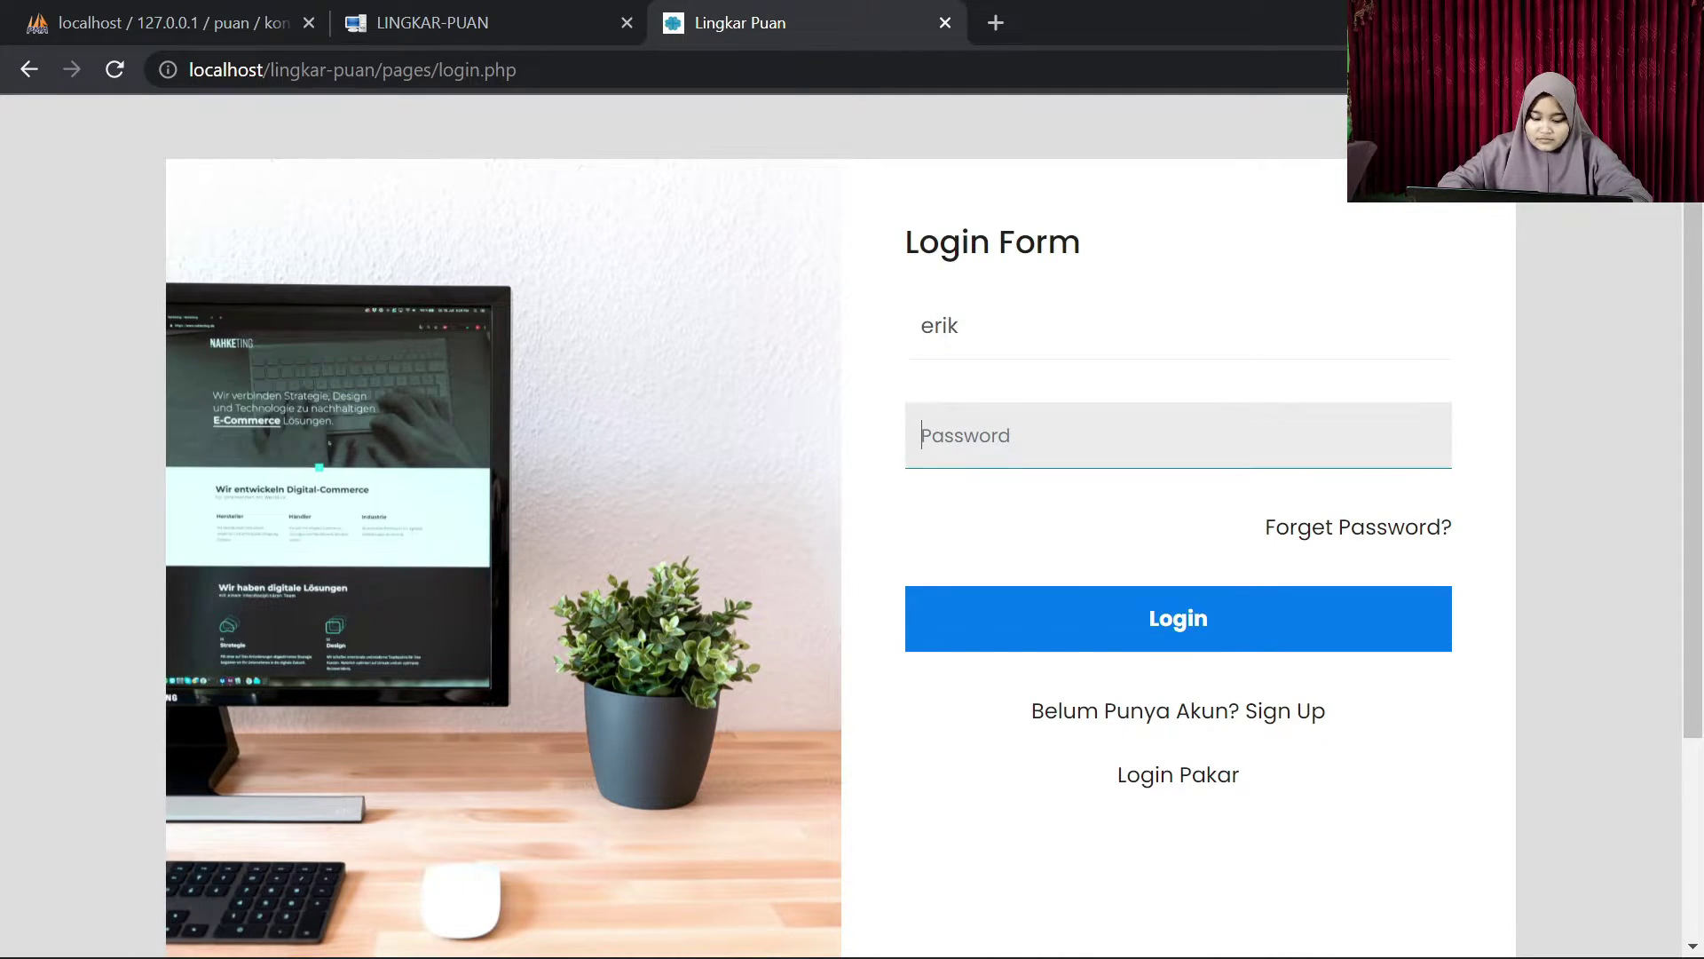
{"action": "type", "text": "••••"}
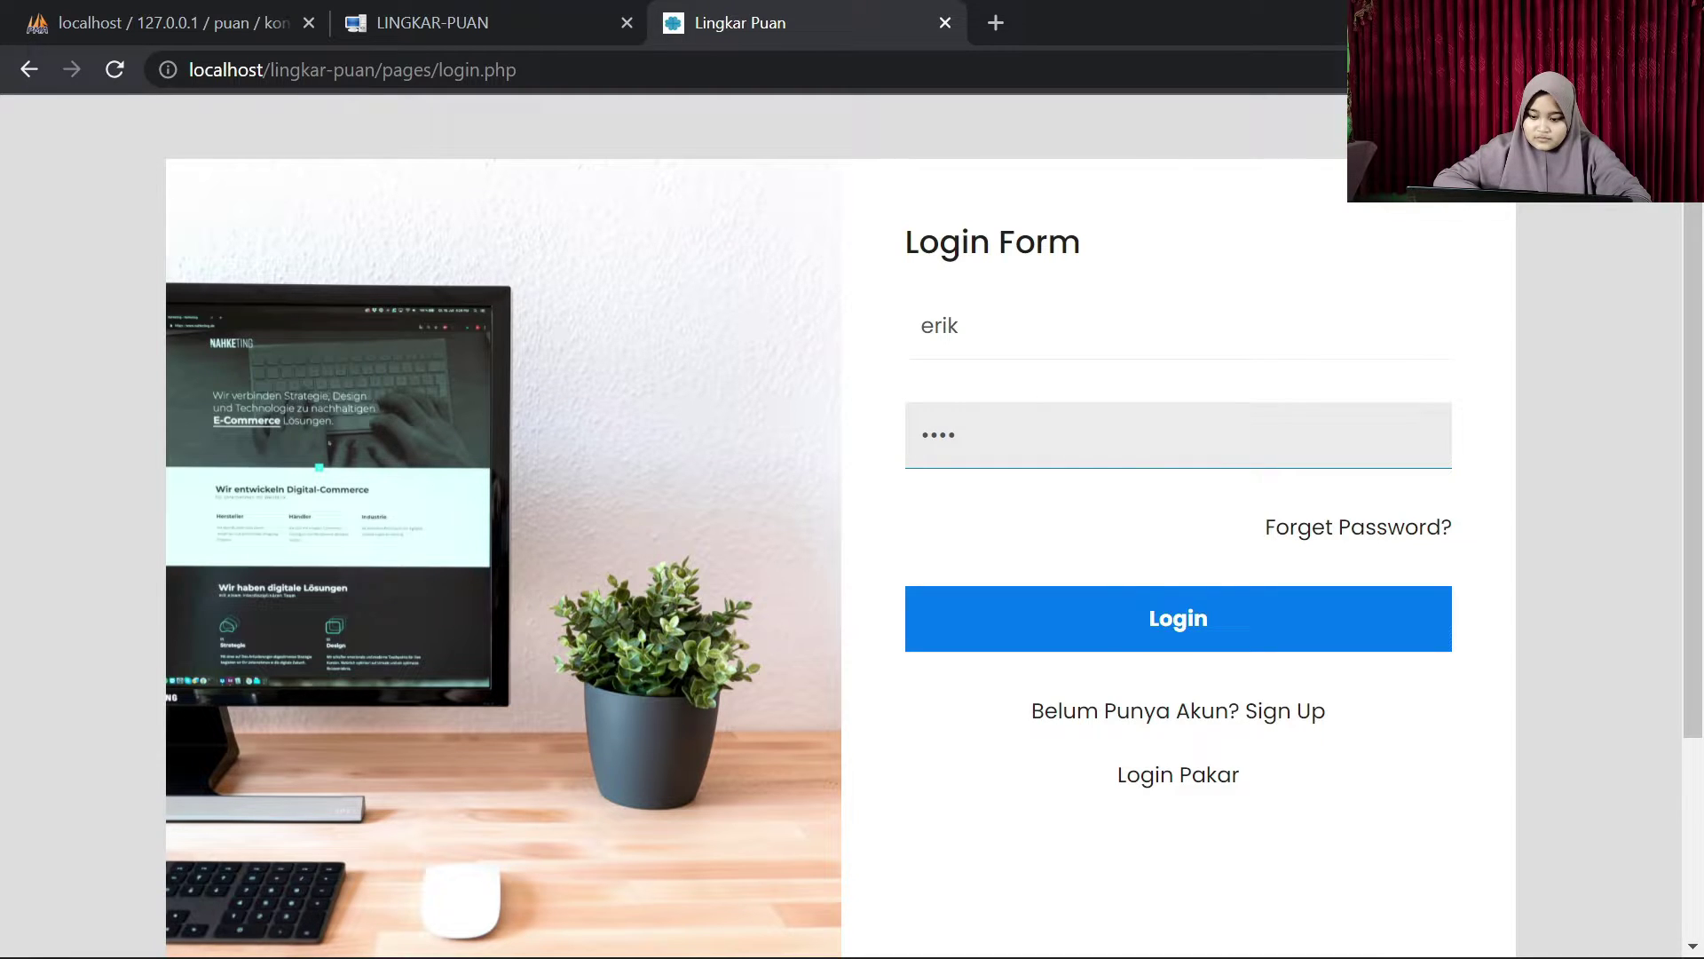
{"action": "left_click", "coordinate": [1105, 619]}
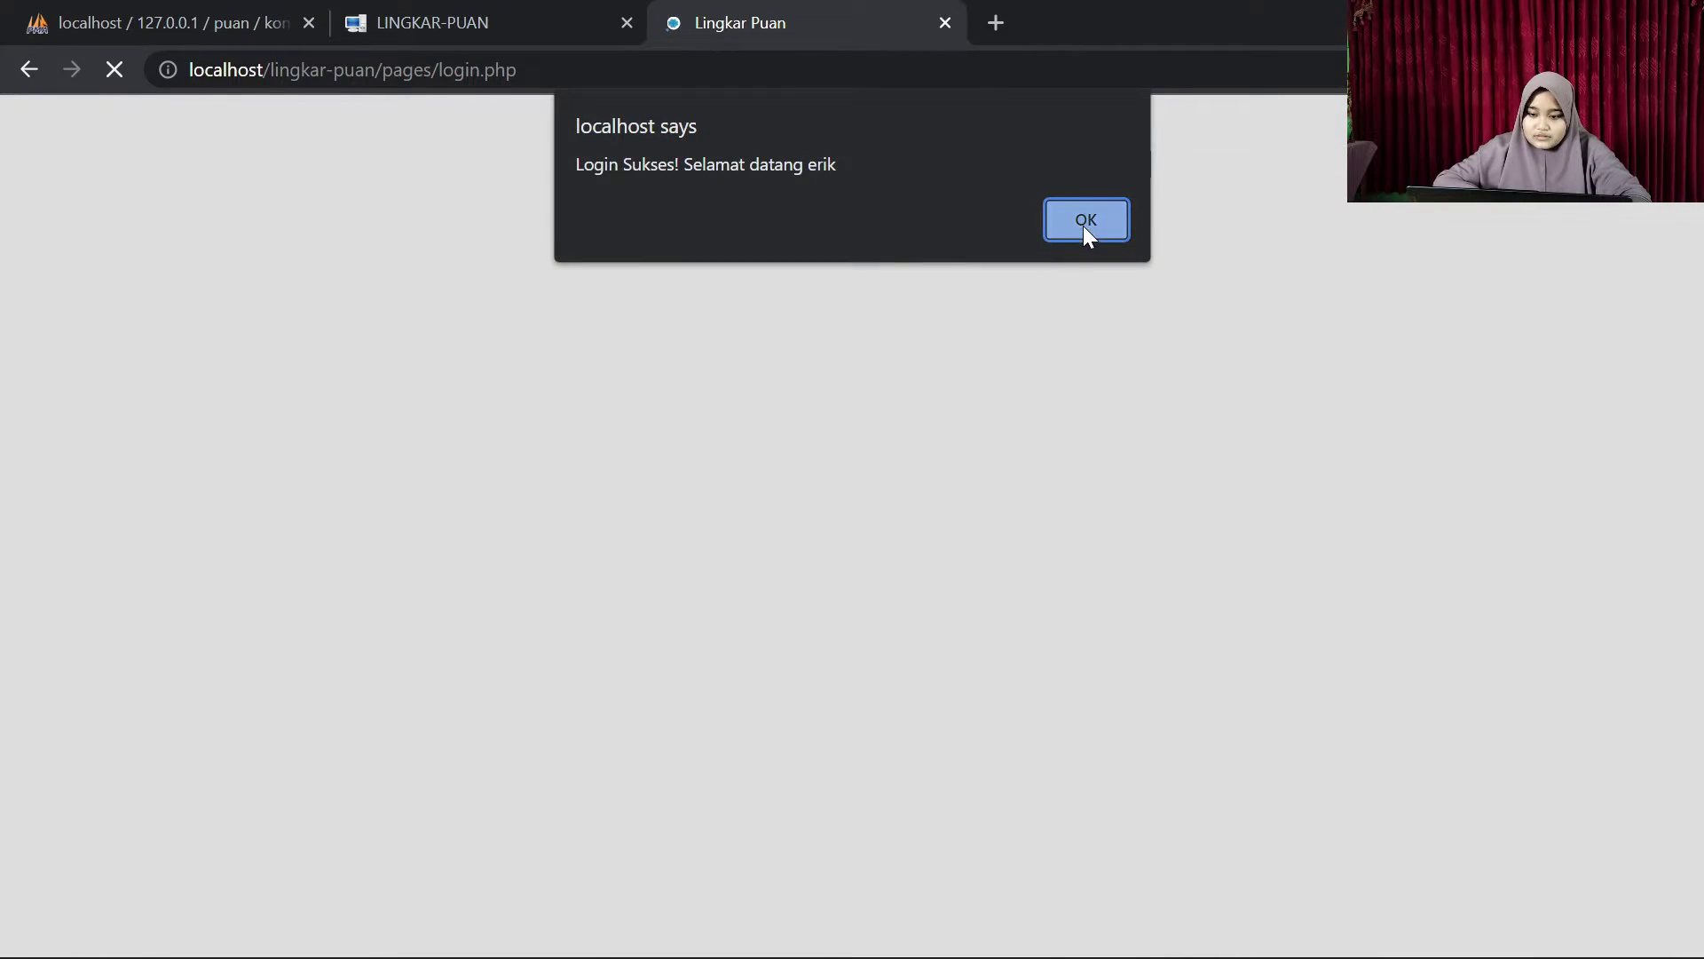
{"action": "left_click", "coordinate": [1083, 226]}
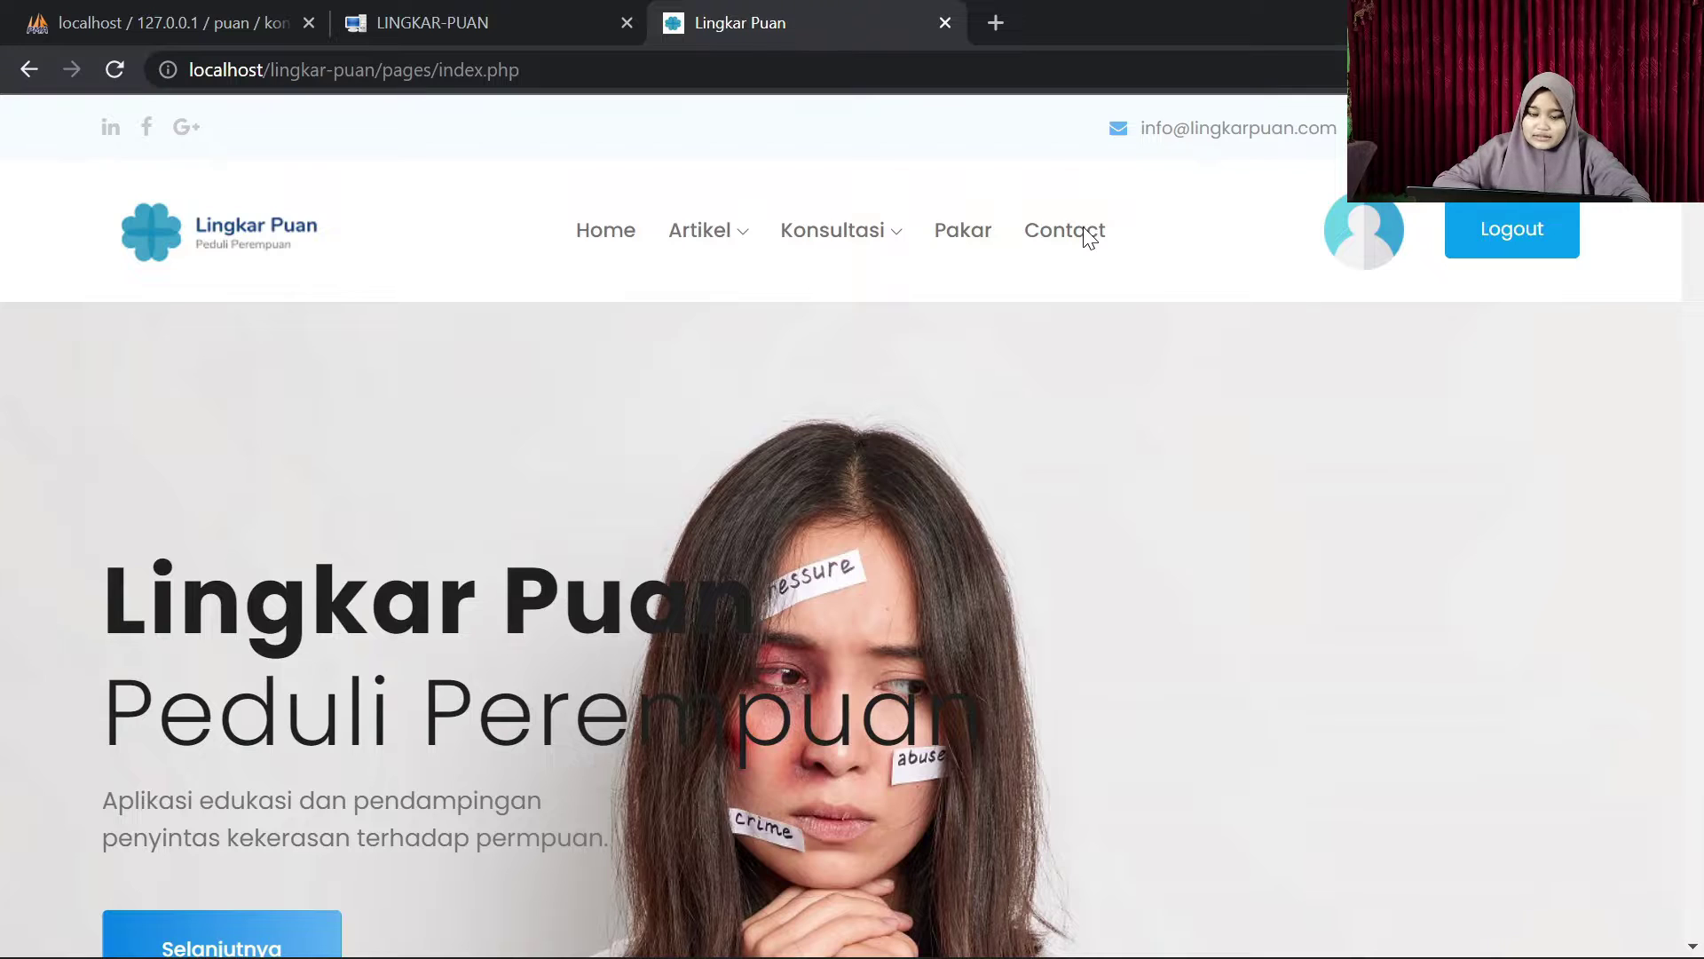
Step: Open profile.php, scroll through details and empty submissions, then view the Edit Profil and Artikel Saya tabs
{"action": "left_click", "coordinate": [1364, 231]}
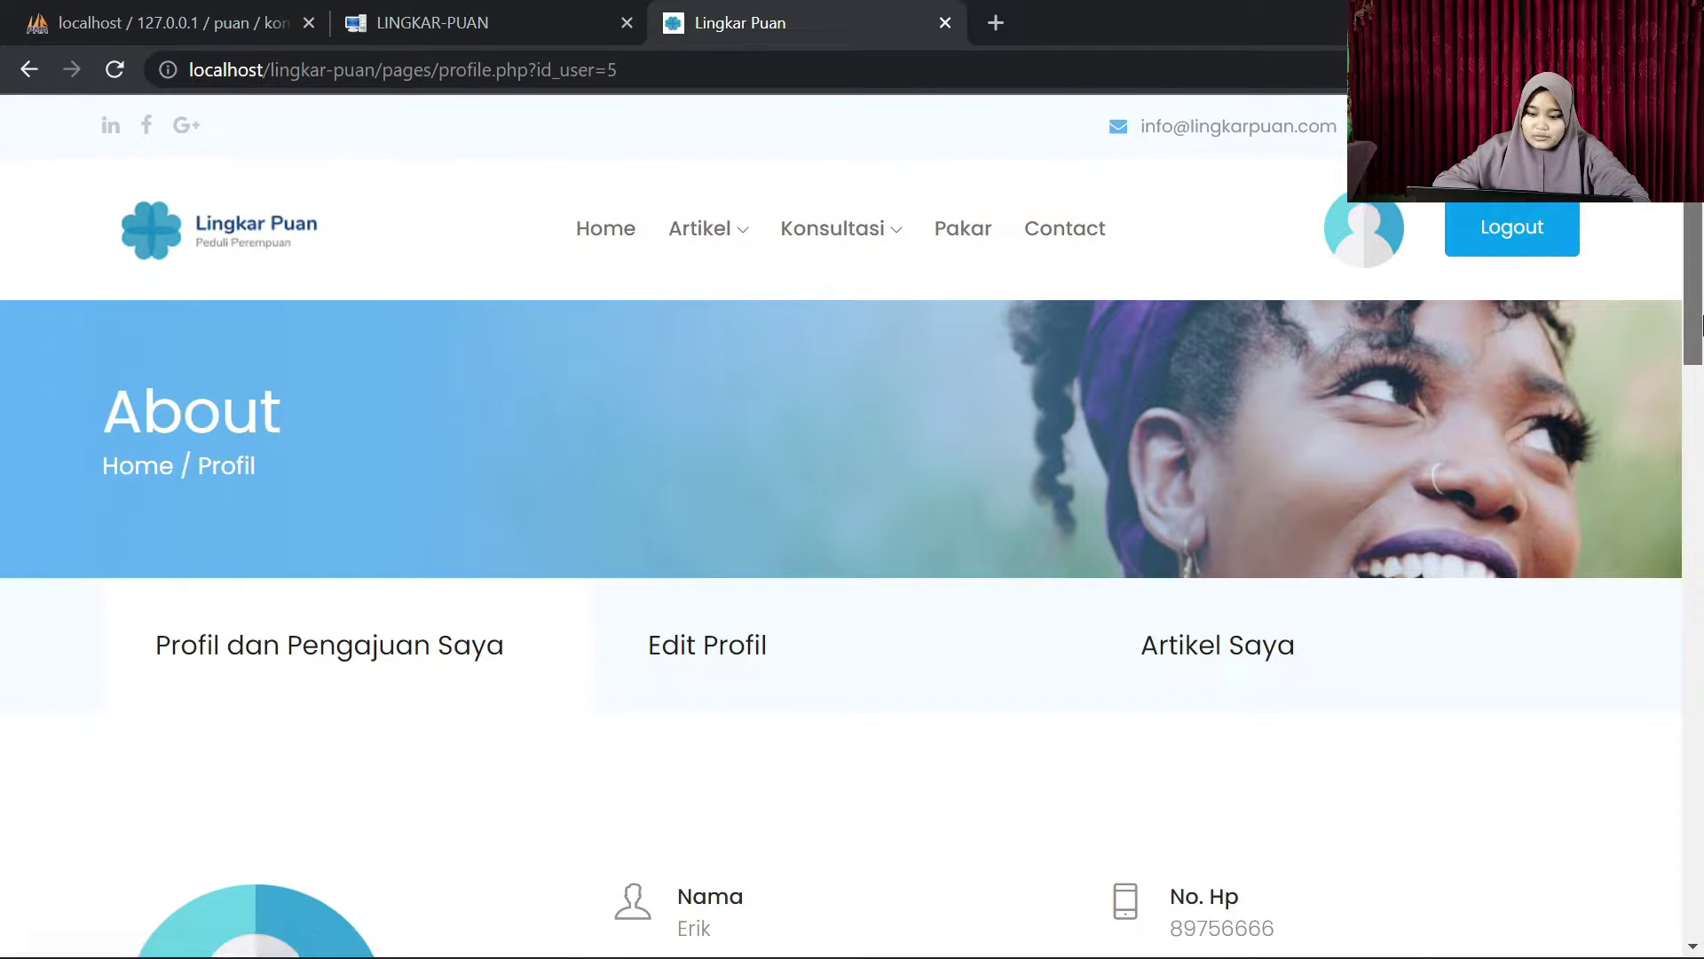
{"action": "scroll", "coordinate": [1687, 435], "scroll_direction": "down", "scroll_amount": 5}
{"action": "scroll", "coordinate": [1690, 466], "scroll_direction": "down", "scroll_amount": 3}
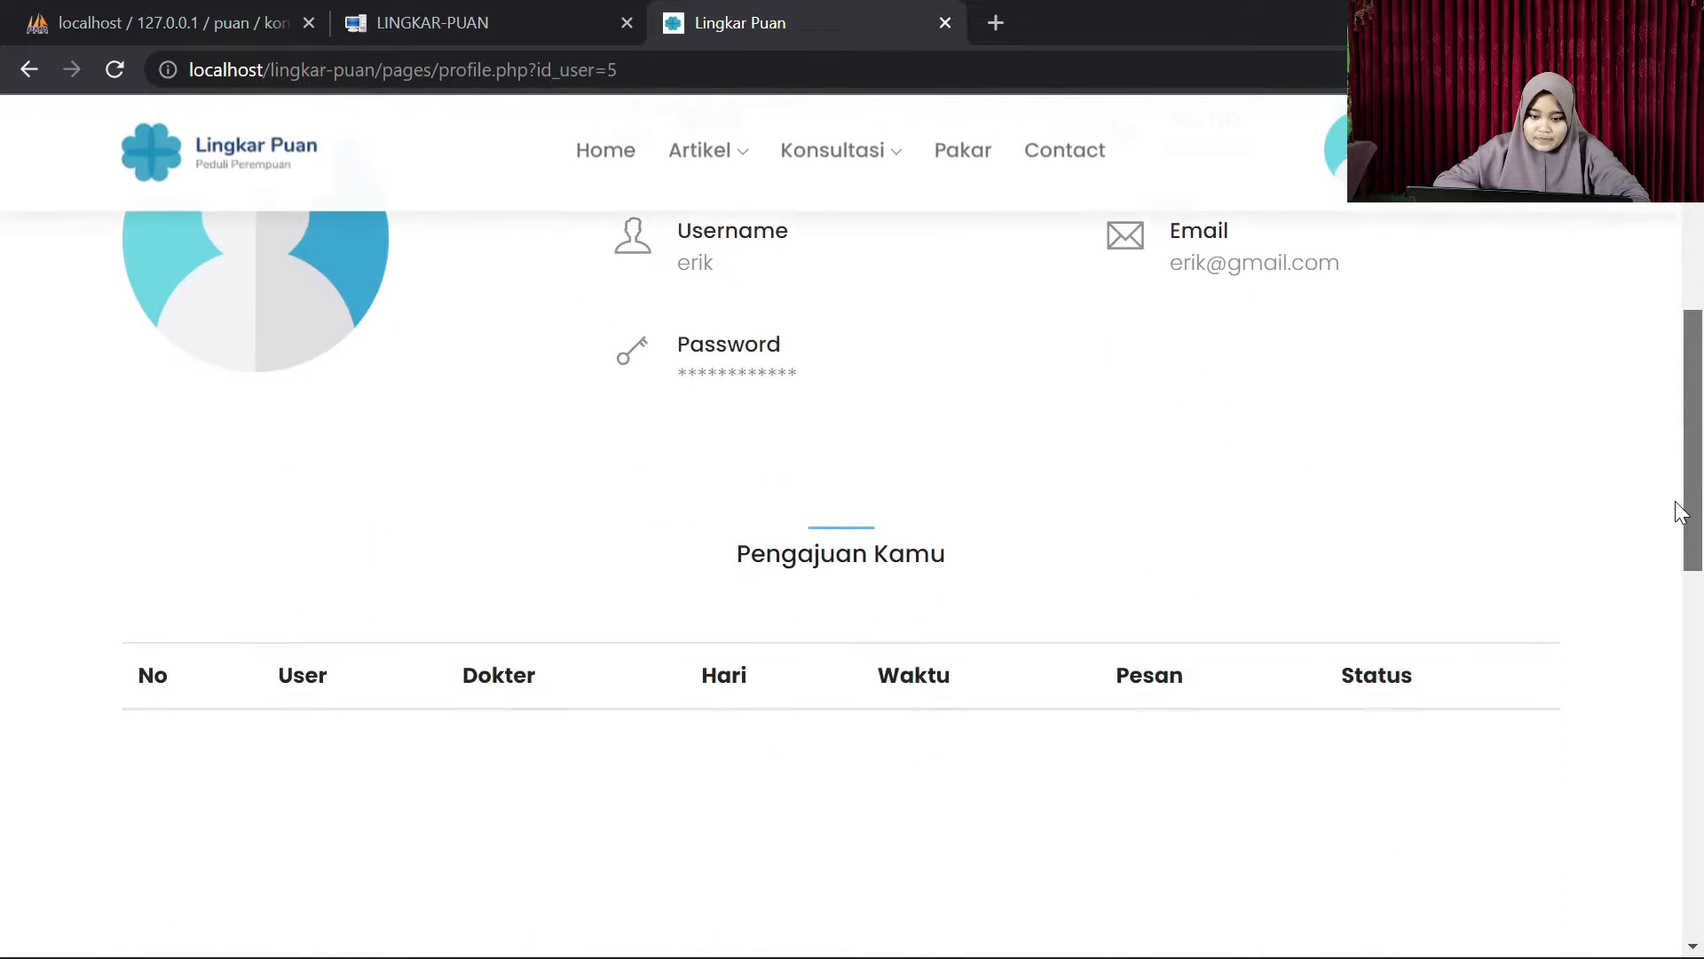
{"action": "scroll", "coordinate": [1678, 506], "scroll_direction": "up", "scroll_amount": 3}
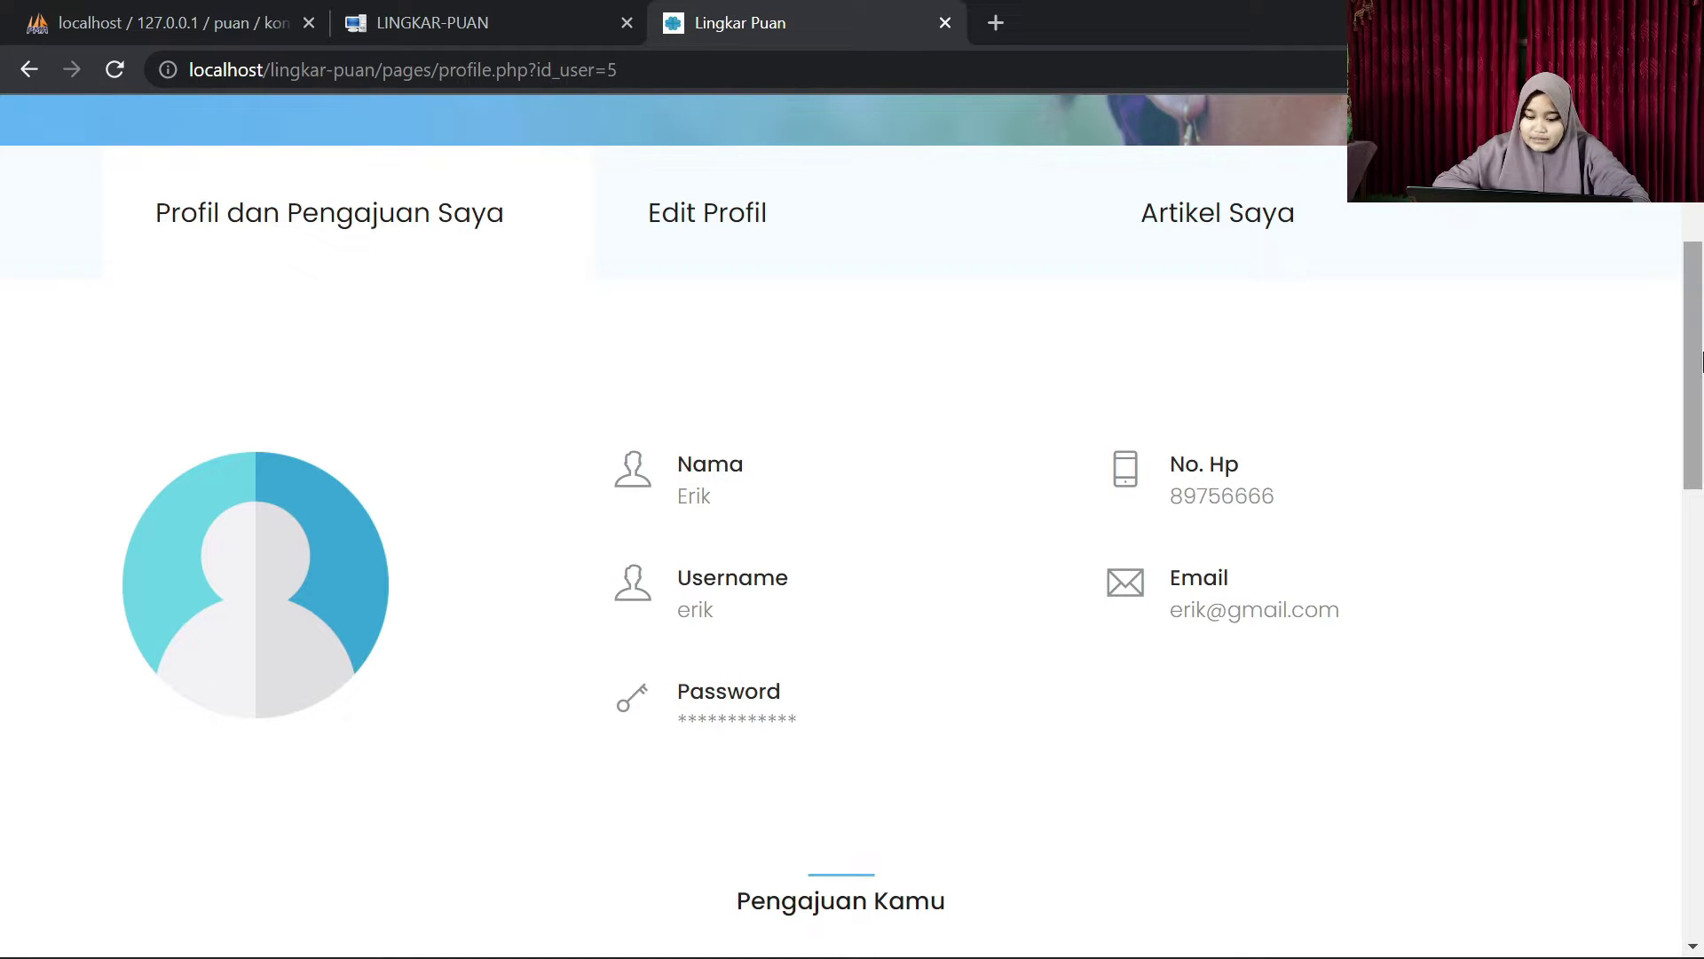
{"action": "scroll", "coordinate": [1697, 478], "scroll_direction": "down", "scroll_amount": 6}
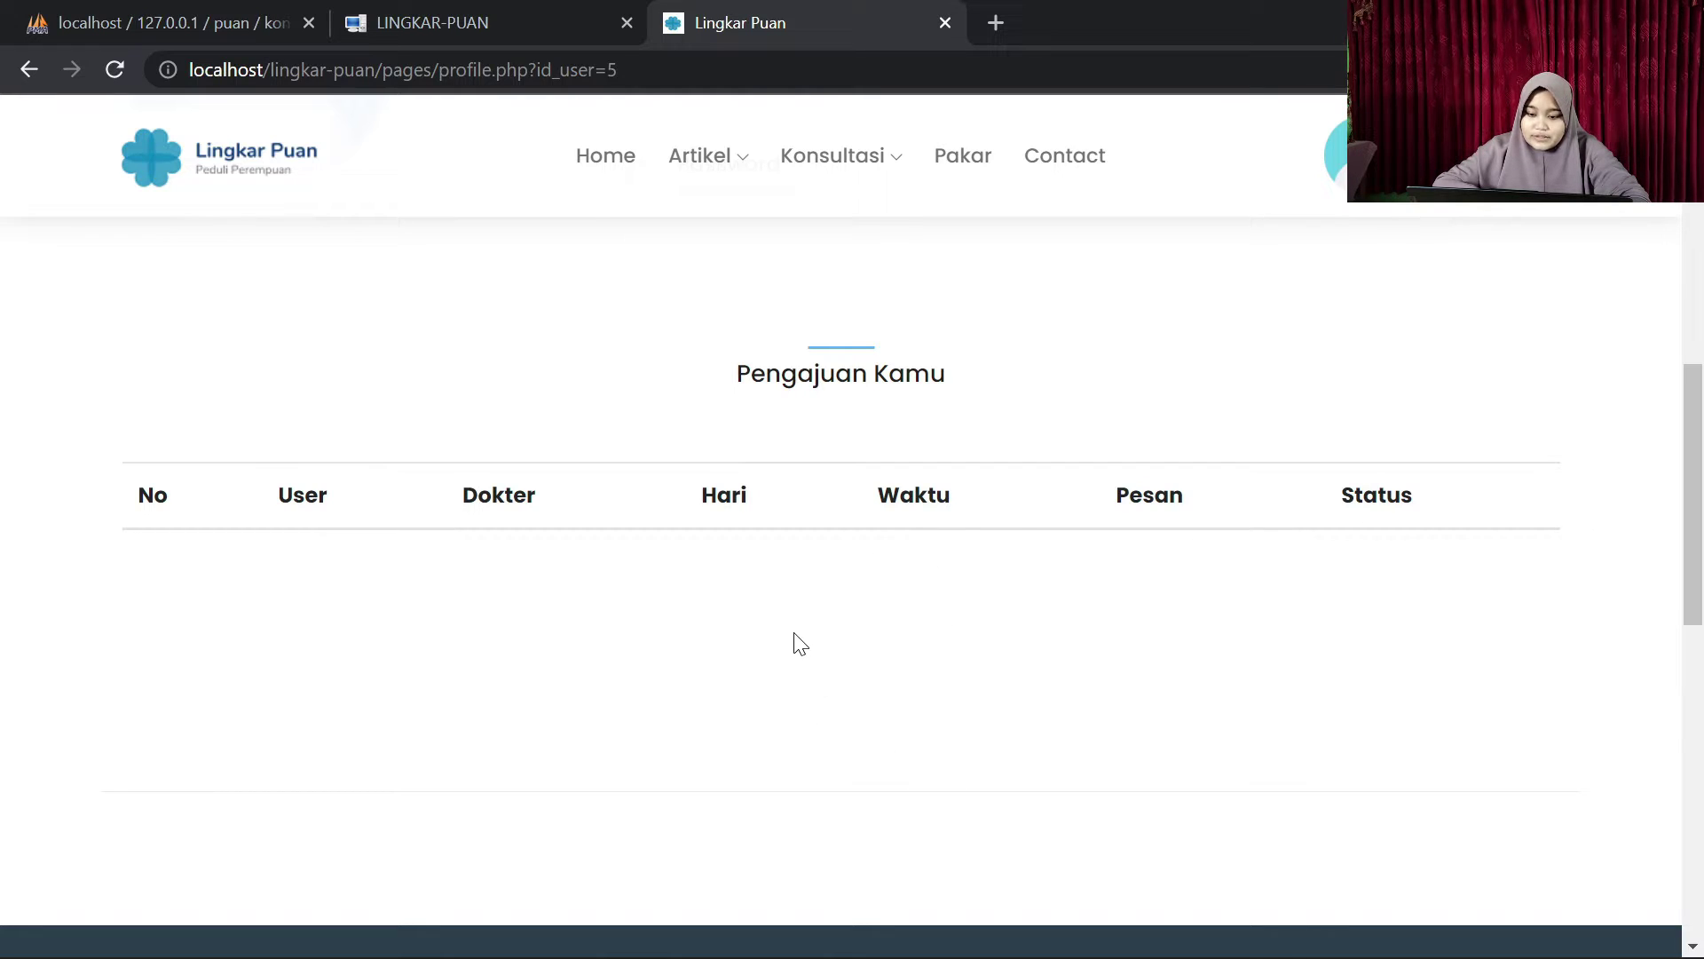
{"action": "left_click_drag", "start_coordinate": [1695, 545], "coordinate": [1701, 290]}
{"action": "left_click", "coordinate": [807, 435]}
{"action": "left_click", "coordinate": [1286, 369]}
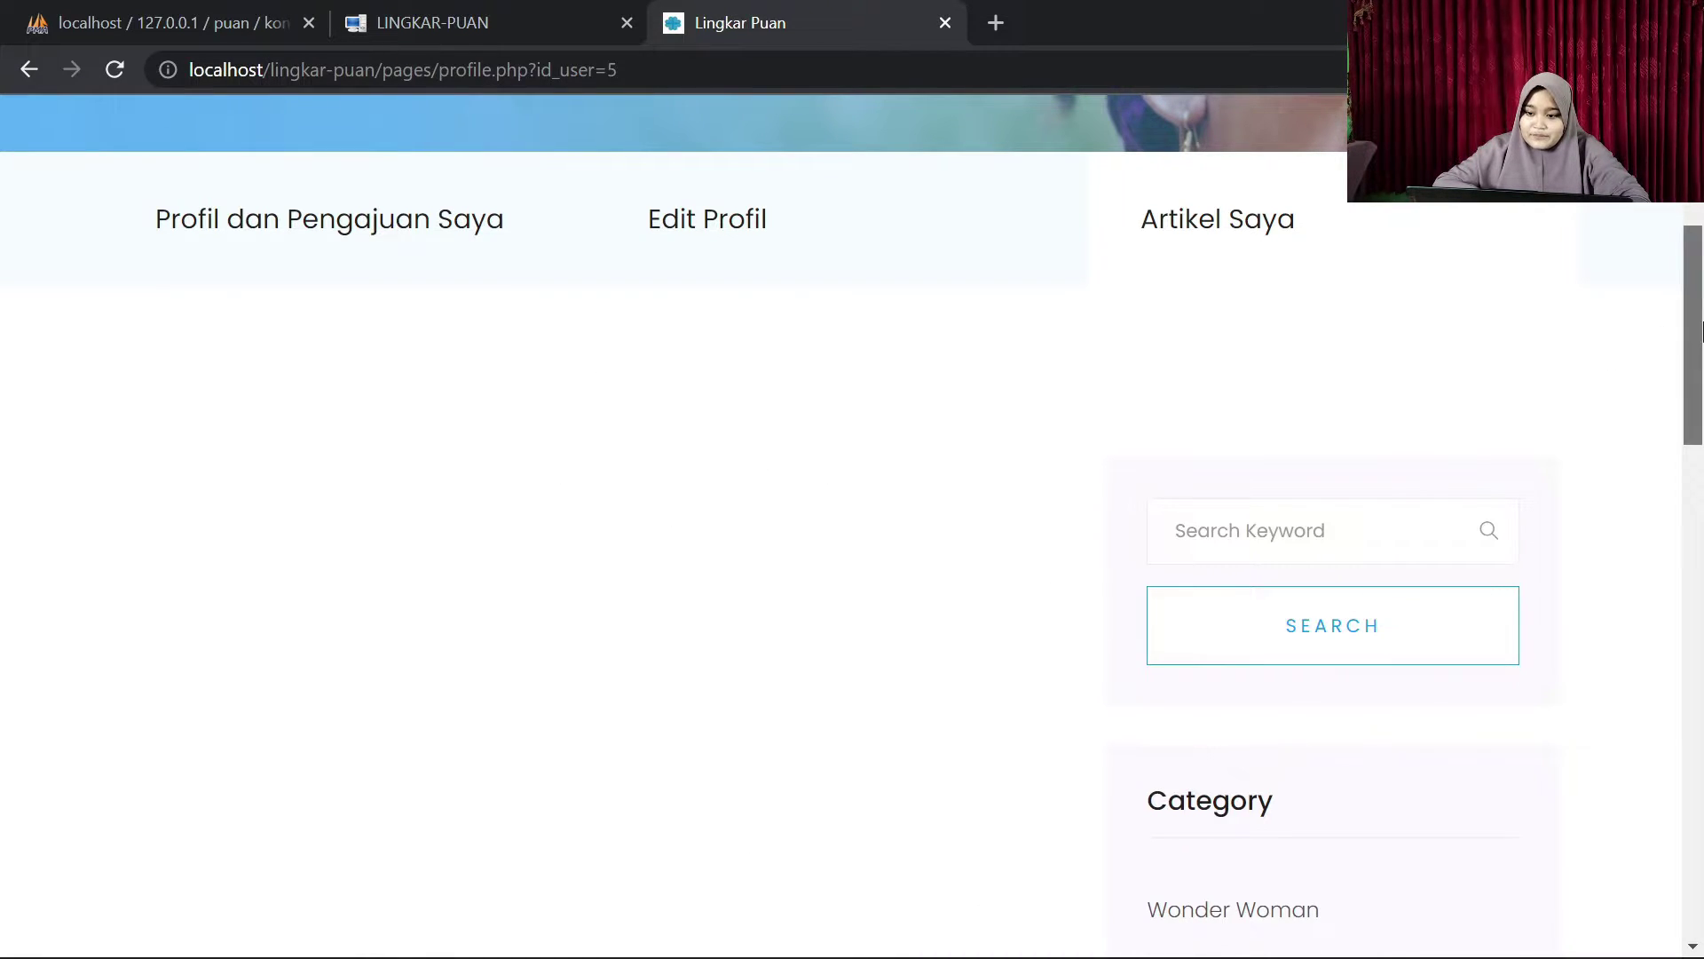
{"action": "scroll", "coordinate": [1665, 340], "scroll_direction": "up", "scroll_amount": 5}
Step: From Beranda Artikel, open the first article's comments and post the comment 'komentar user'
{"action": "mouse_move", "coordinate": [722, 255]}
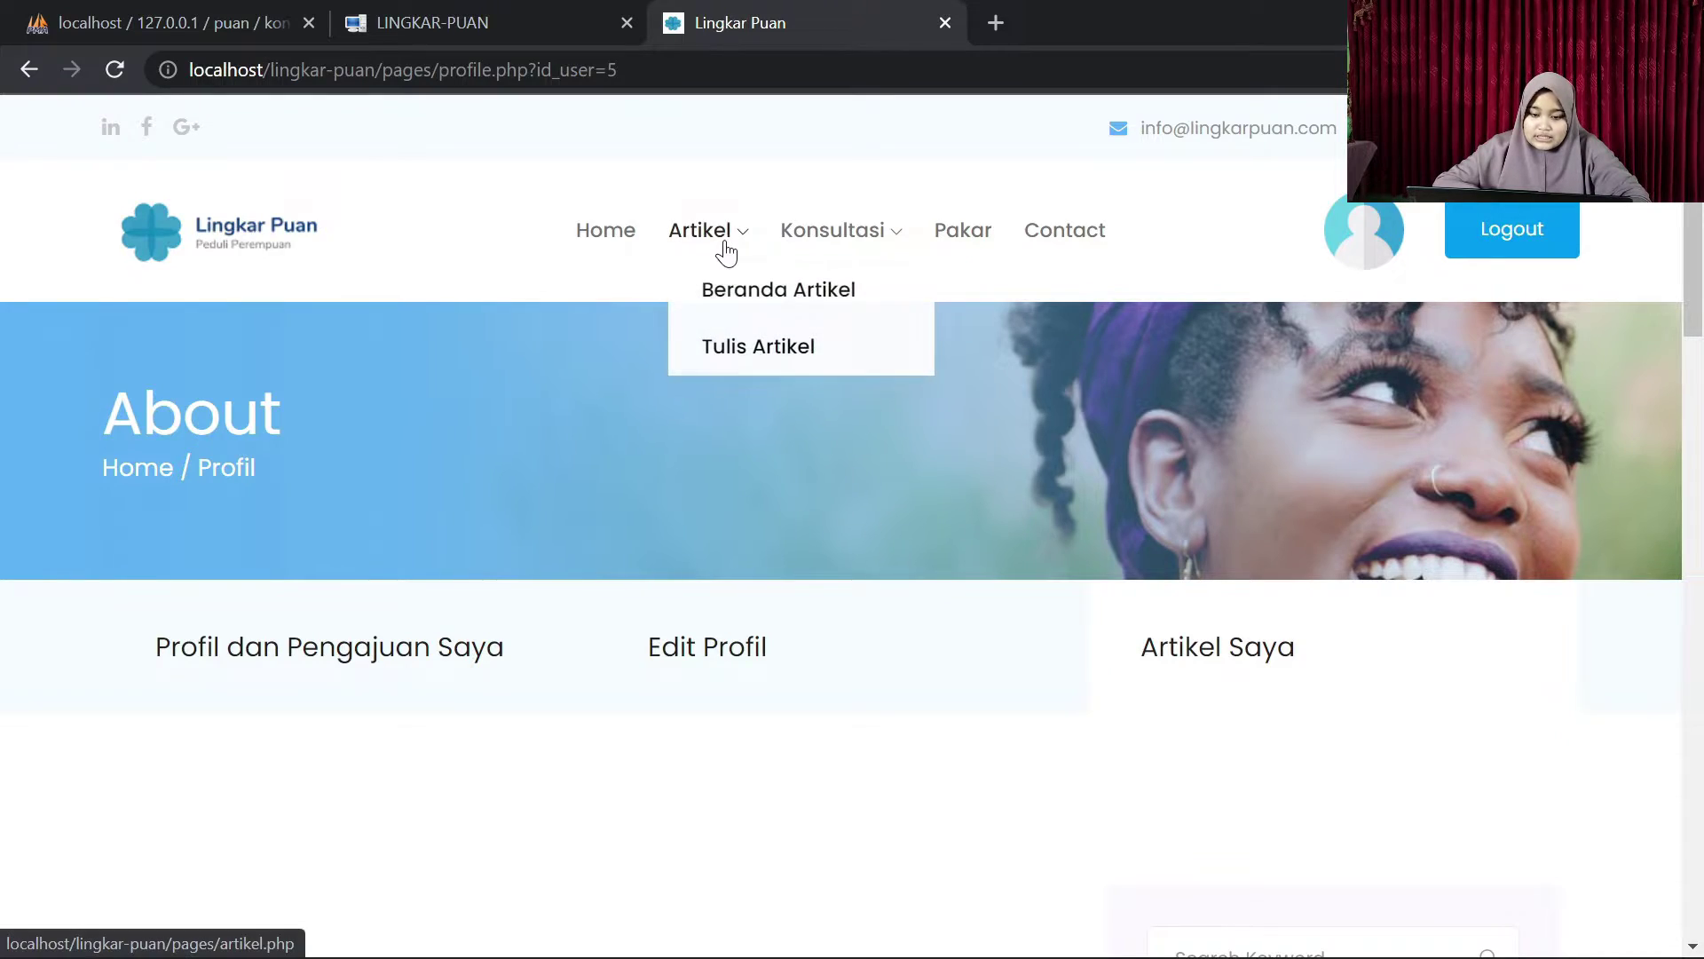
{"action": "left_click", "coordinate": [731, 293]}
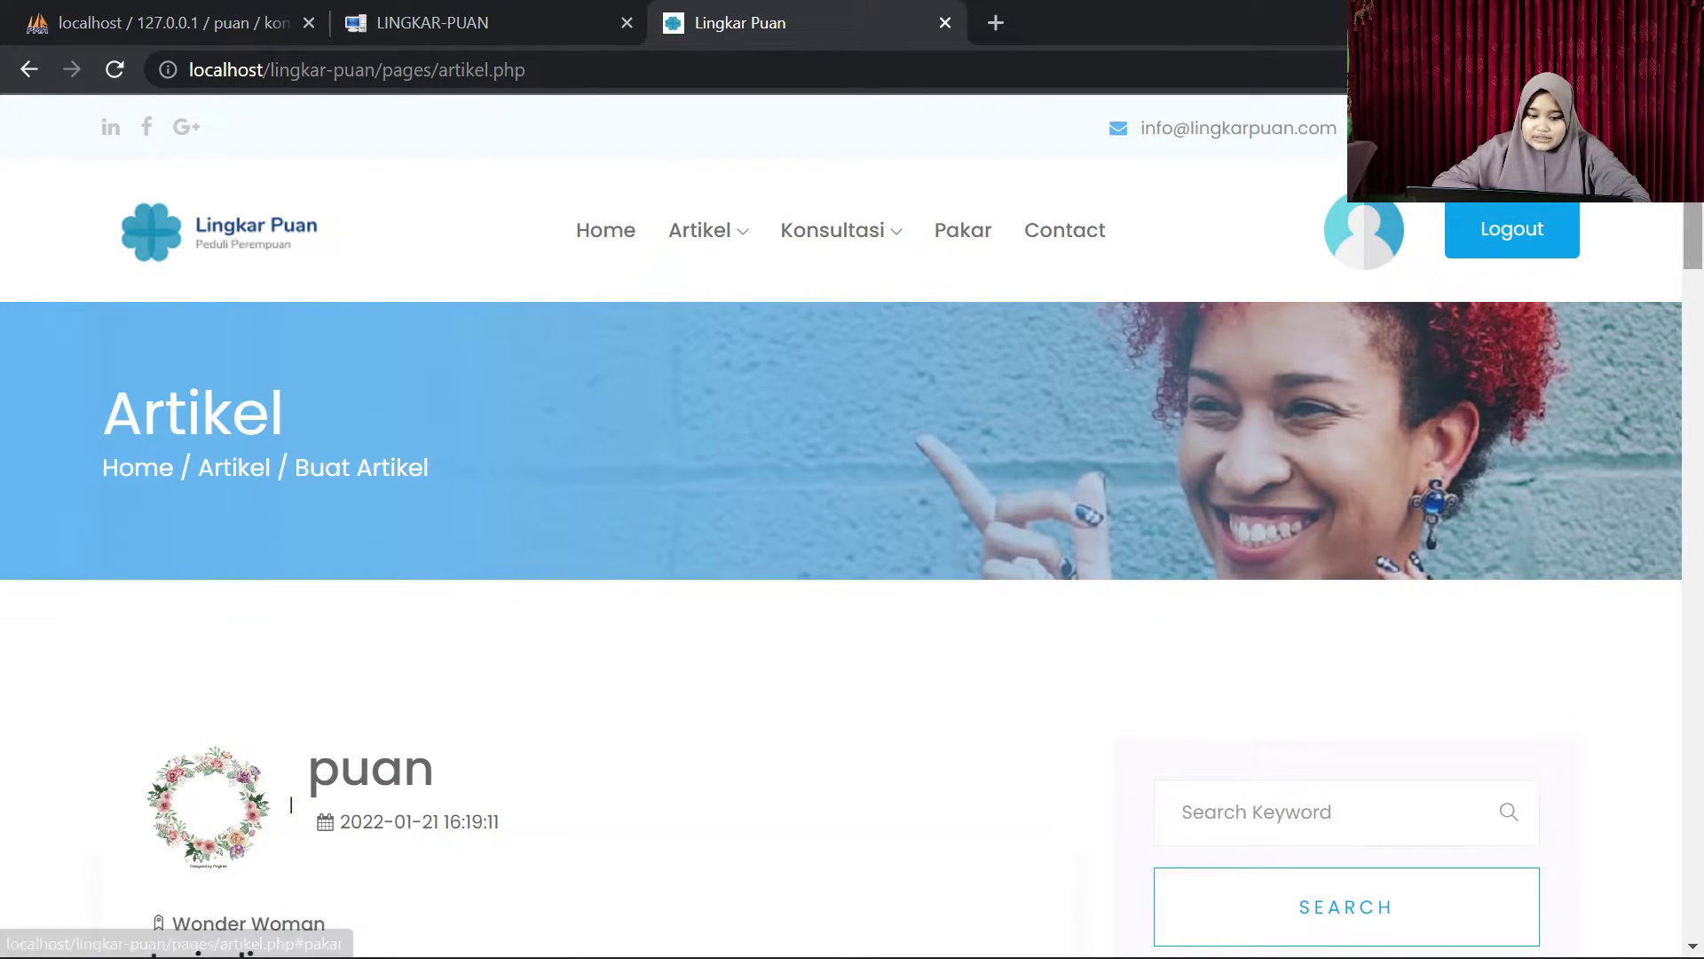
{"action": "left_click_drag", "start_coordinate": [1692, 235], "coordinate": [1698, 345]}
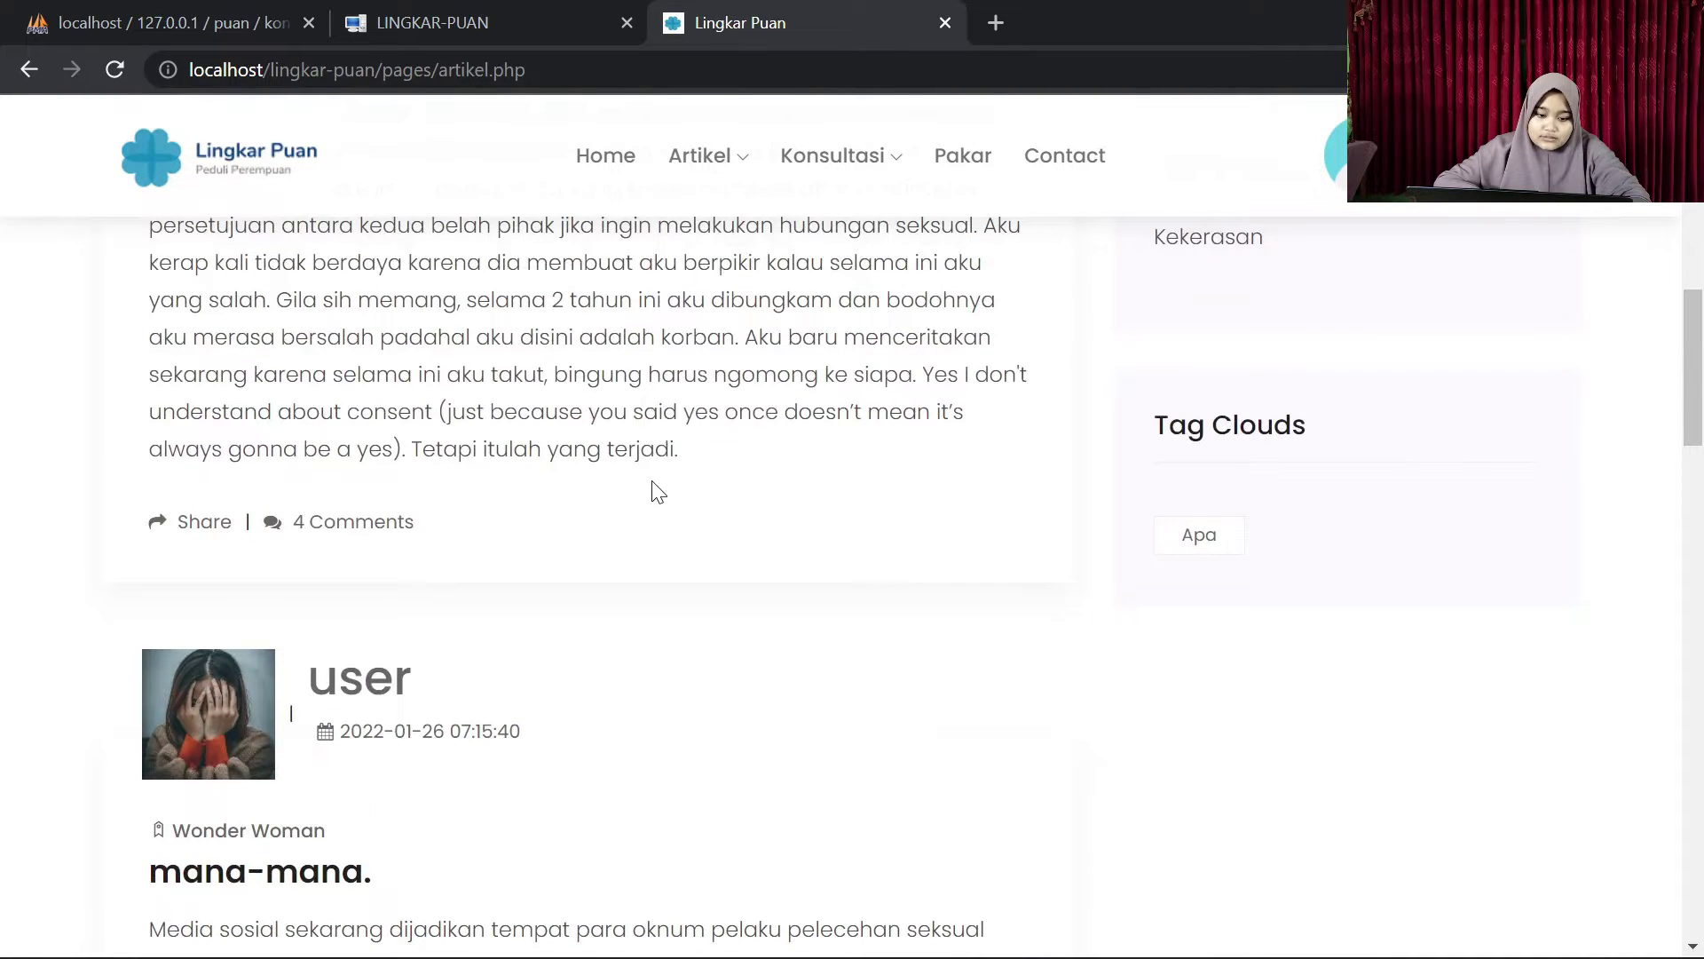
{"action": "left_click", "coordinate": [344, 533]}
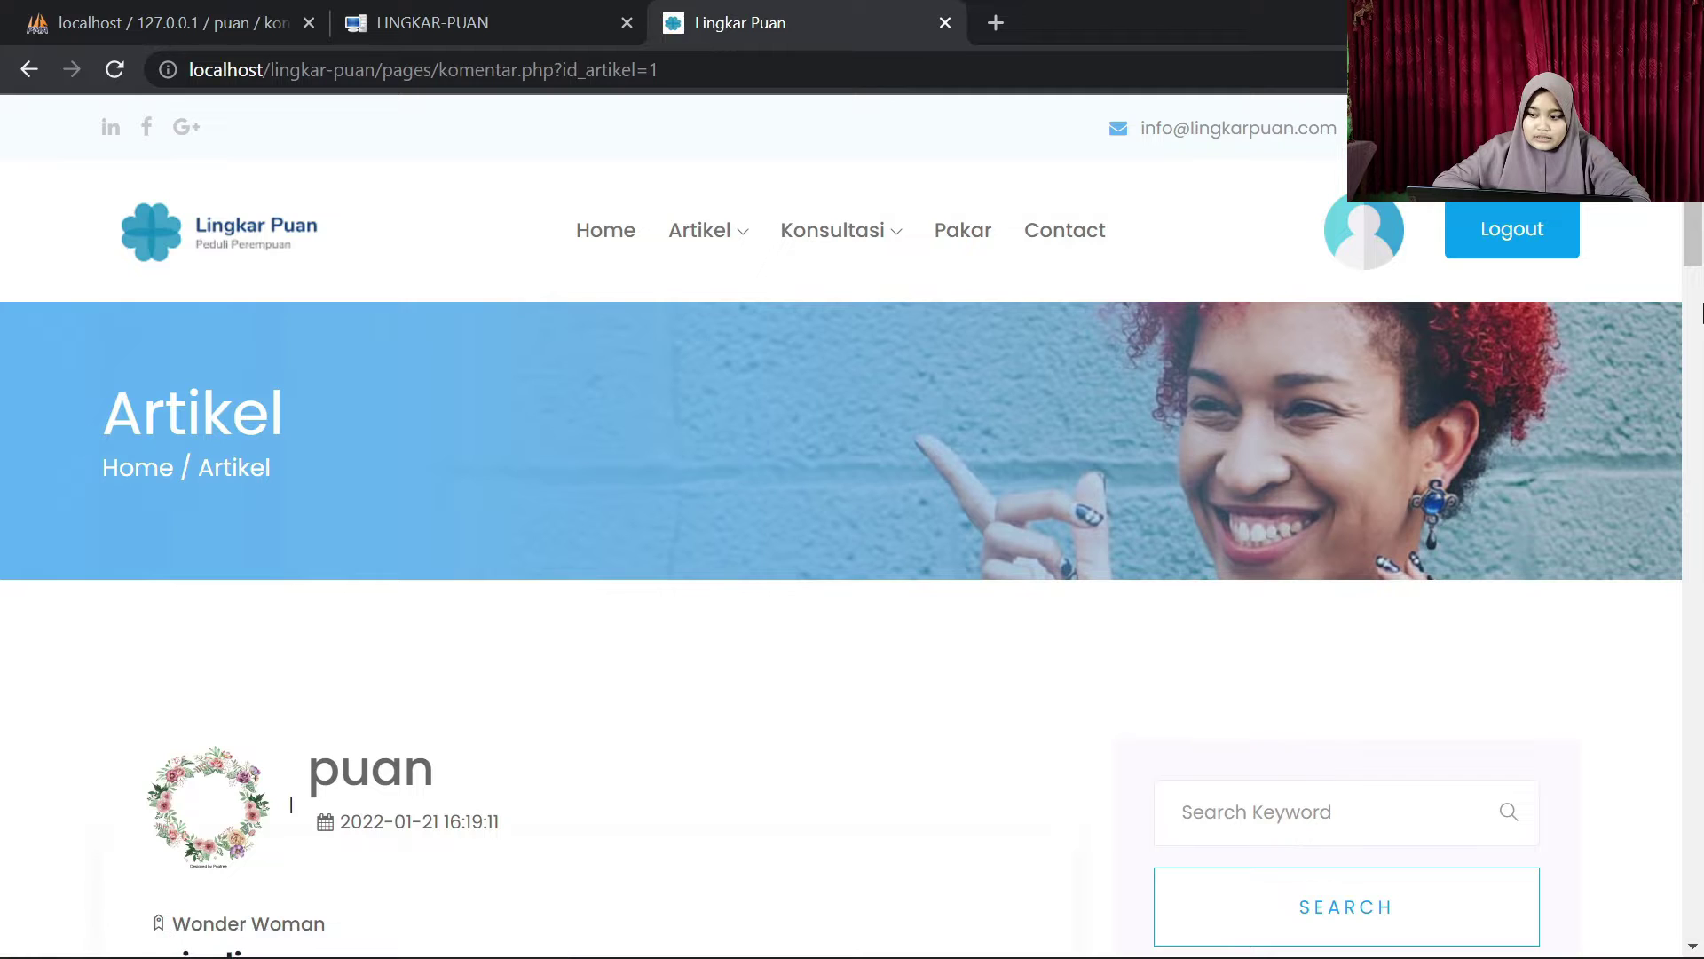
{"action": "left_click_drag", "start_coordinate": [1701, 310], "coordinate": [1660, 640]}
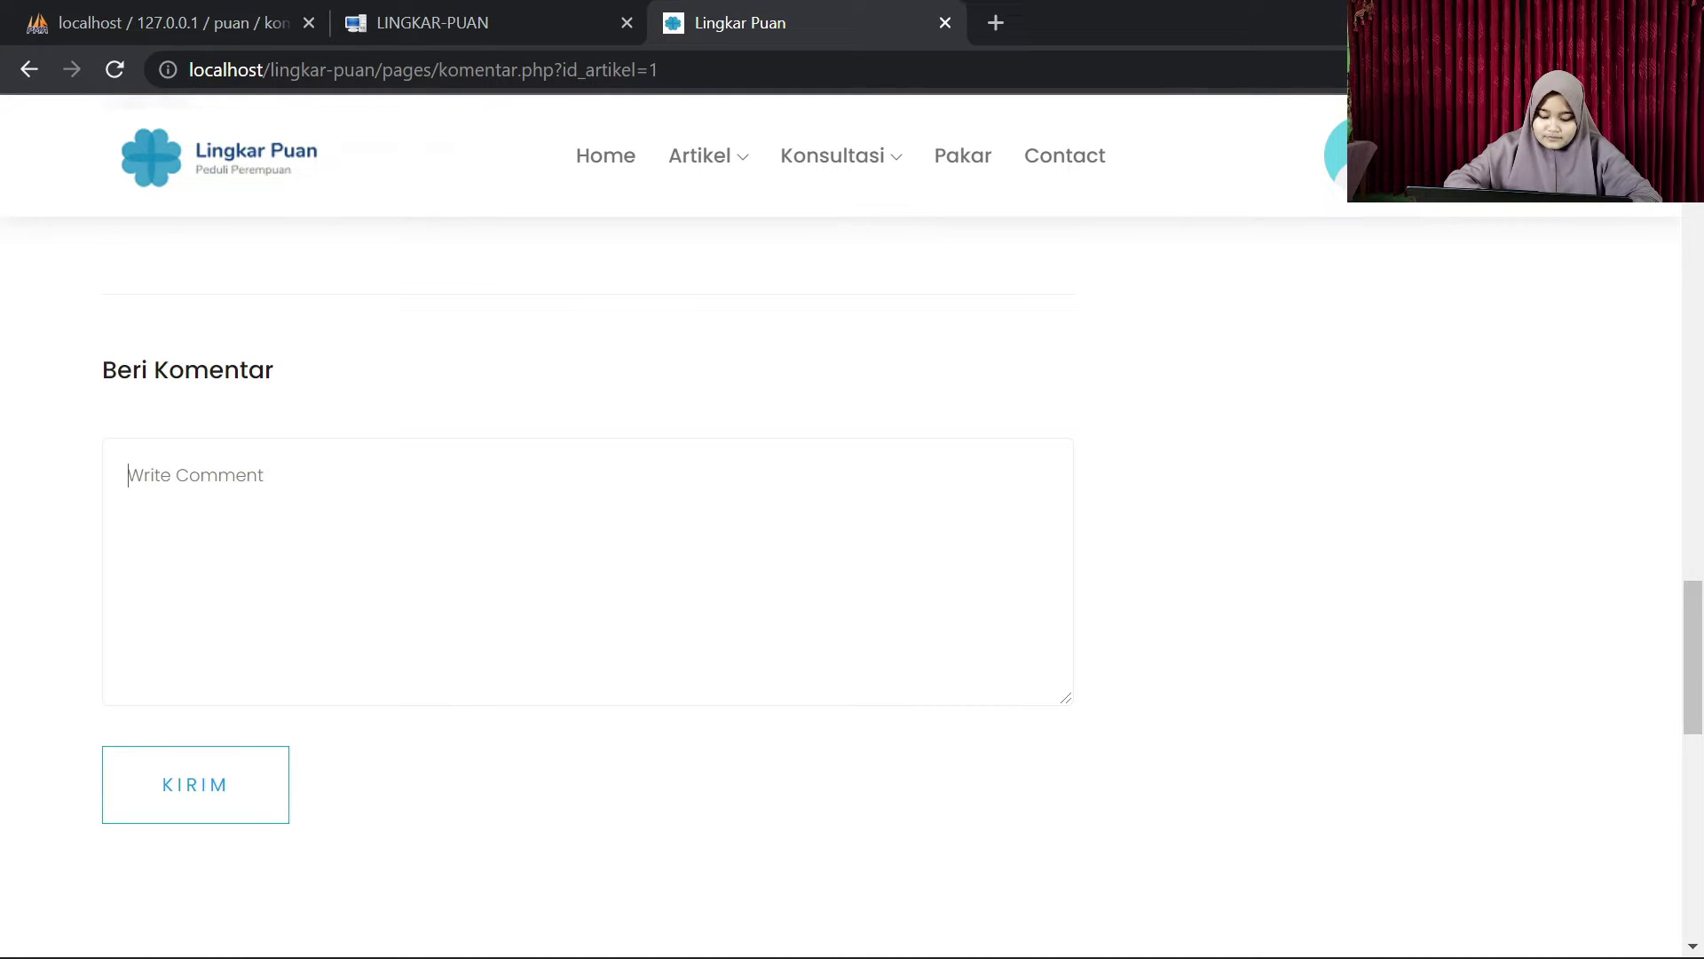
{"action": "type", "text": "komen"}
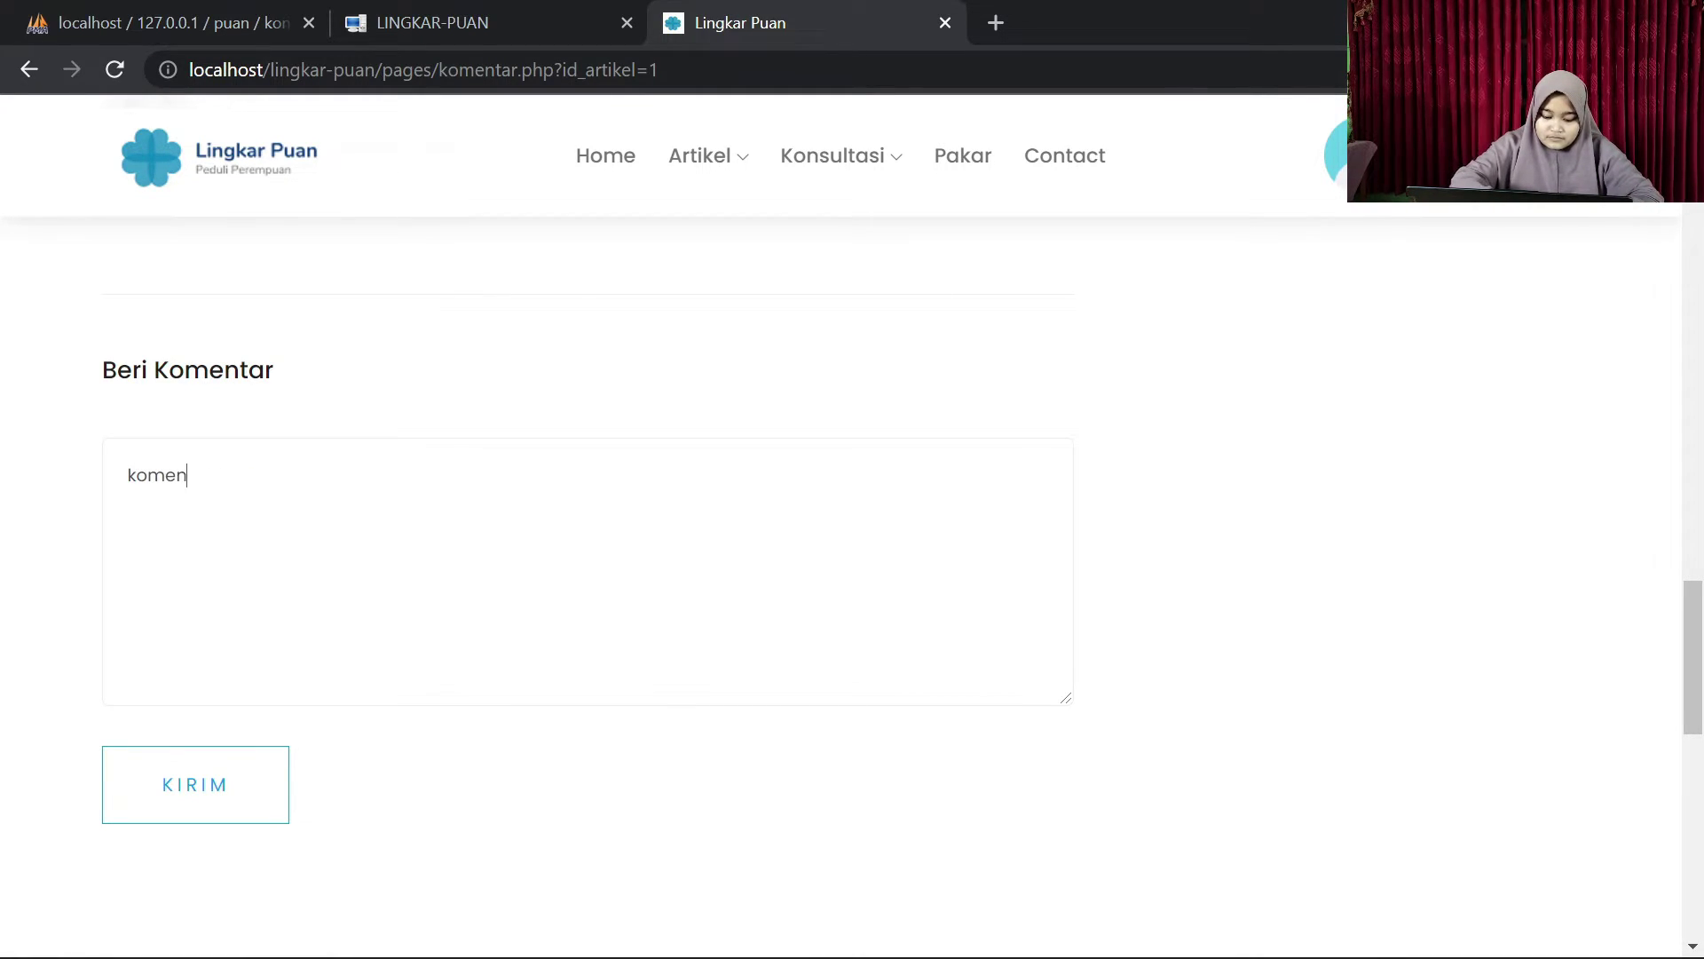
{"action": "type", "text": "tar user erik"}
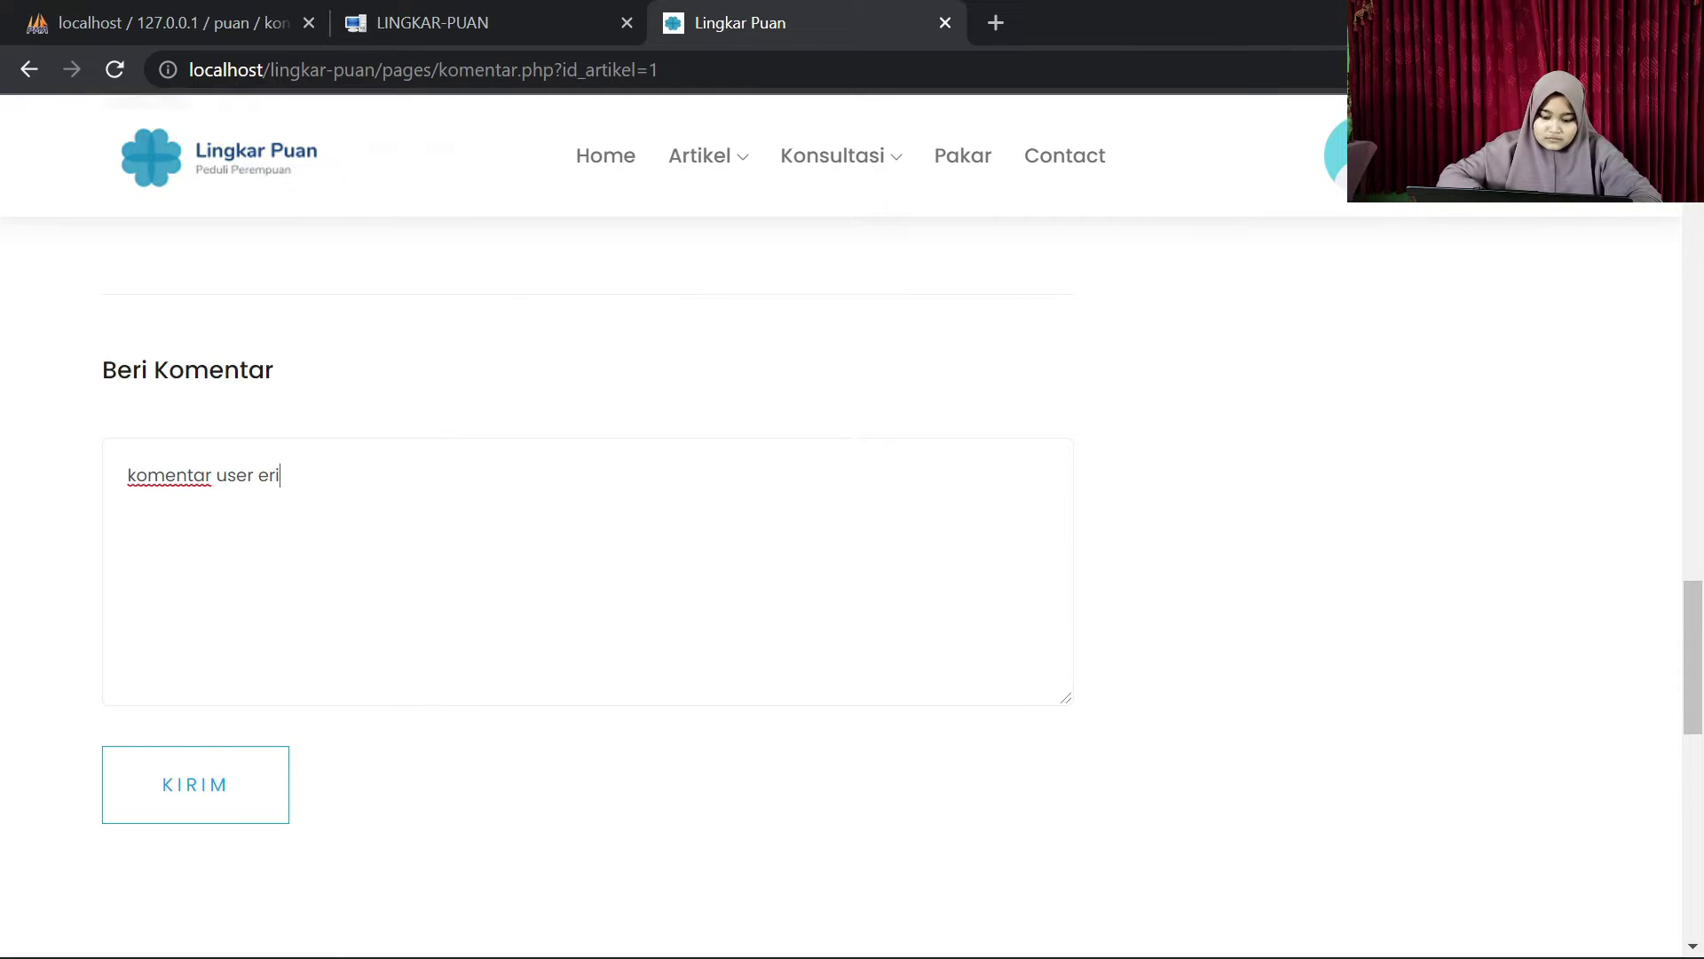
{"action": "left_click", "coordinate": [204, 769]}
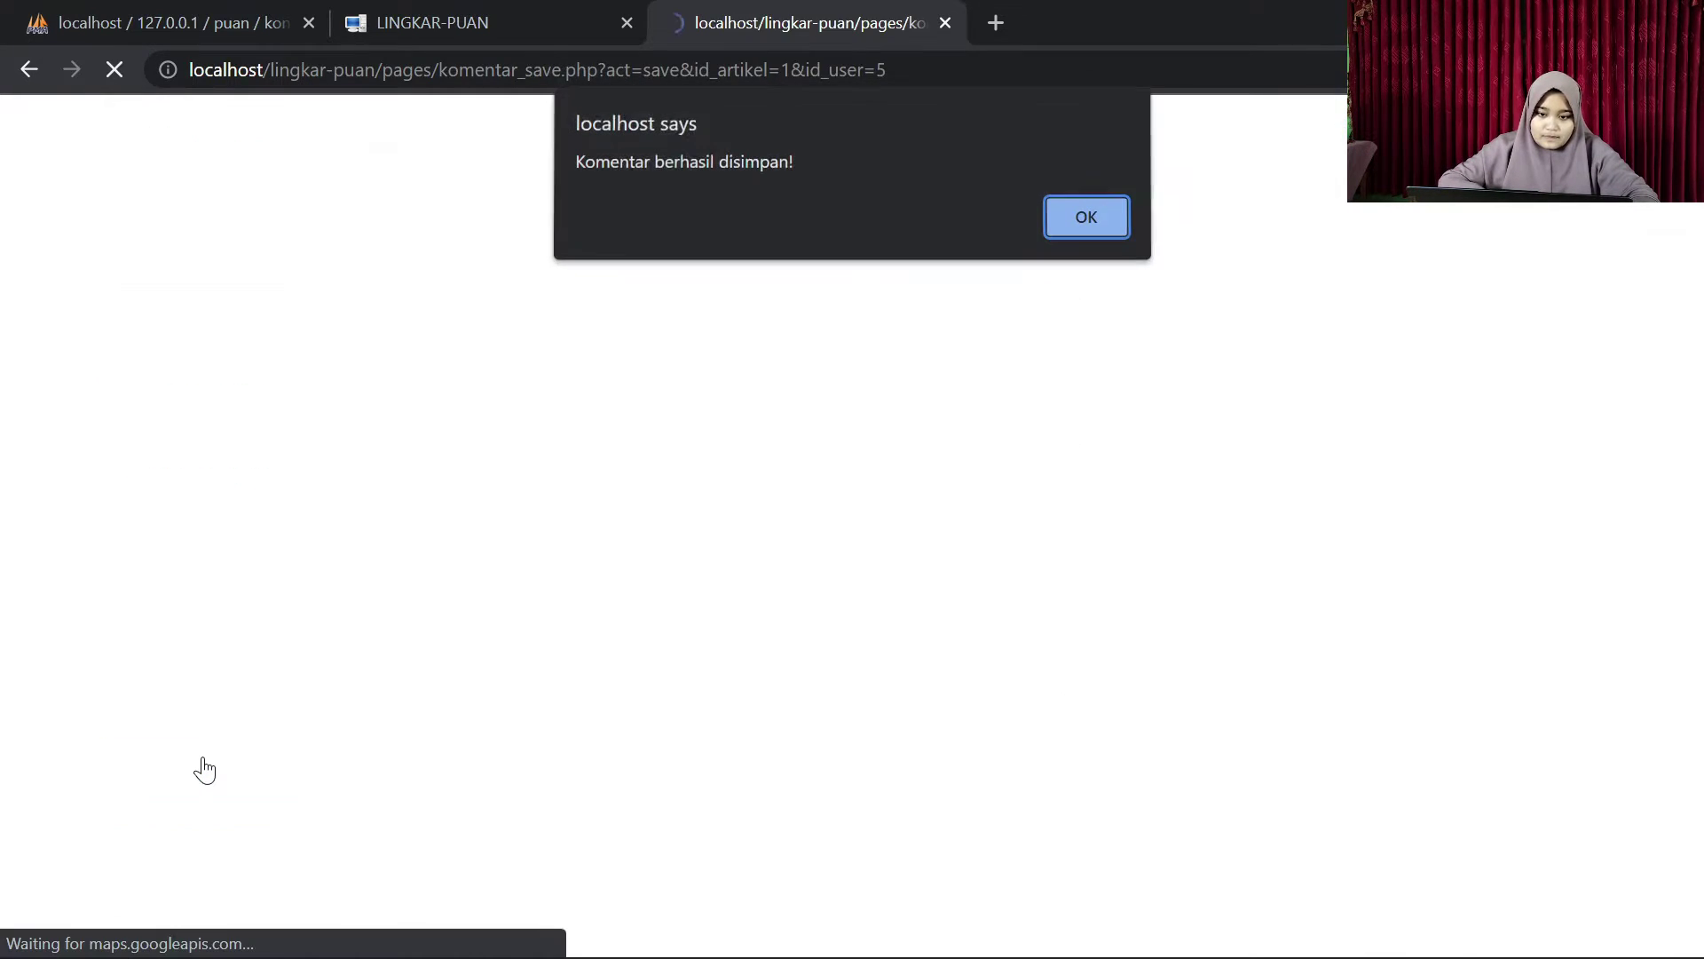
{"action": "left_click", "coordinate": [1059, 217]}
Step: Delete the newly posted comment, leaving the article at 03 Comments
{"action": "scroll", "coordinate": [1700, 351], "scroll_direction": "down", "scroll_amount": 10}
{"action": "left_click_drag", "start_coordinate": [1700, 350], "coordinate": [1669, 615]}
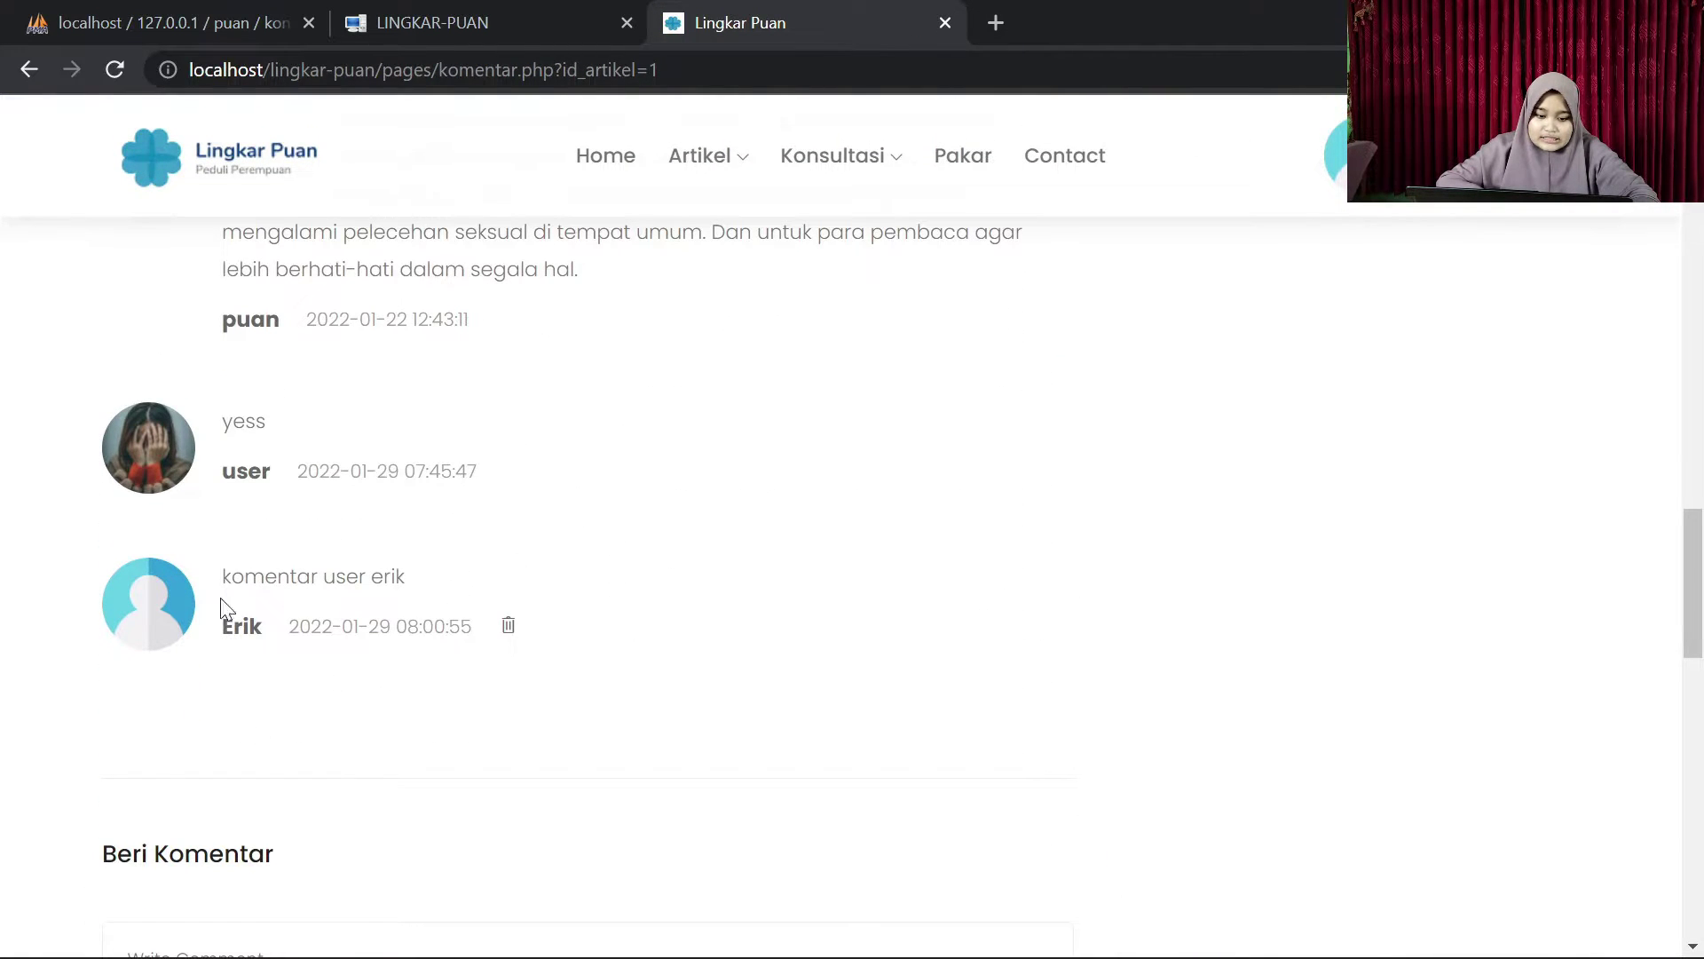
{"action": "left_click", "coordinate": [508, 628]}
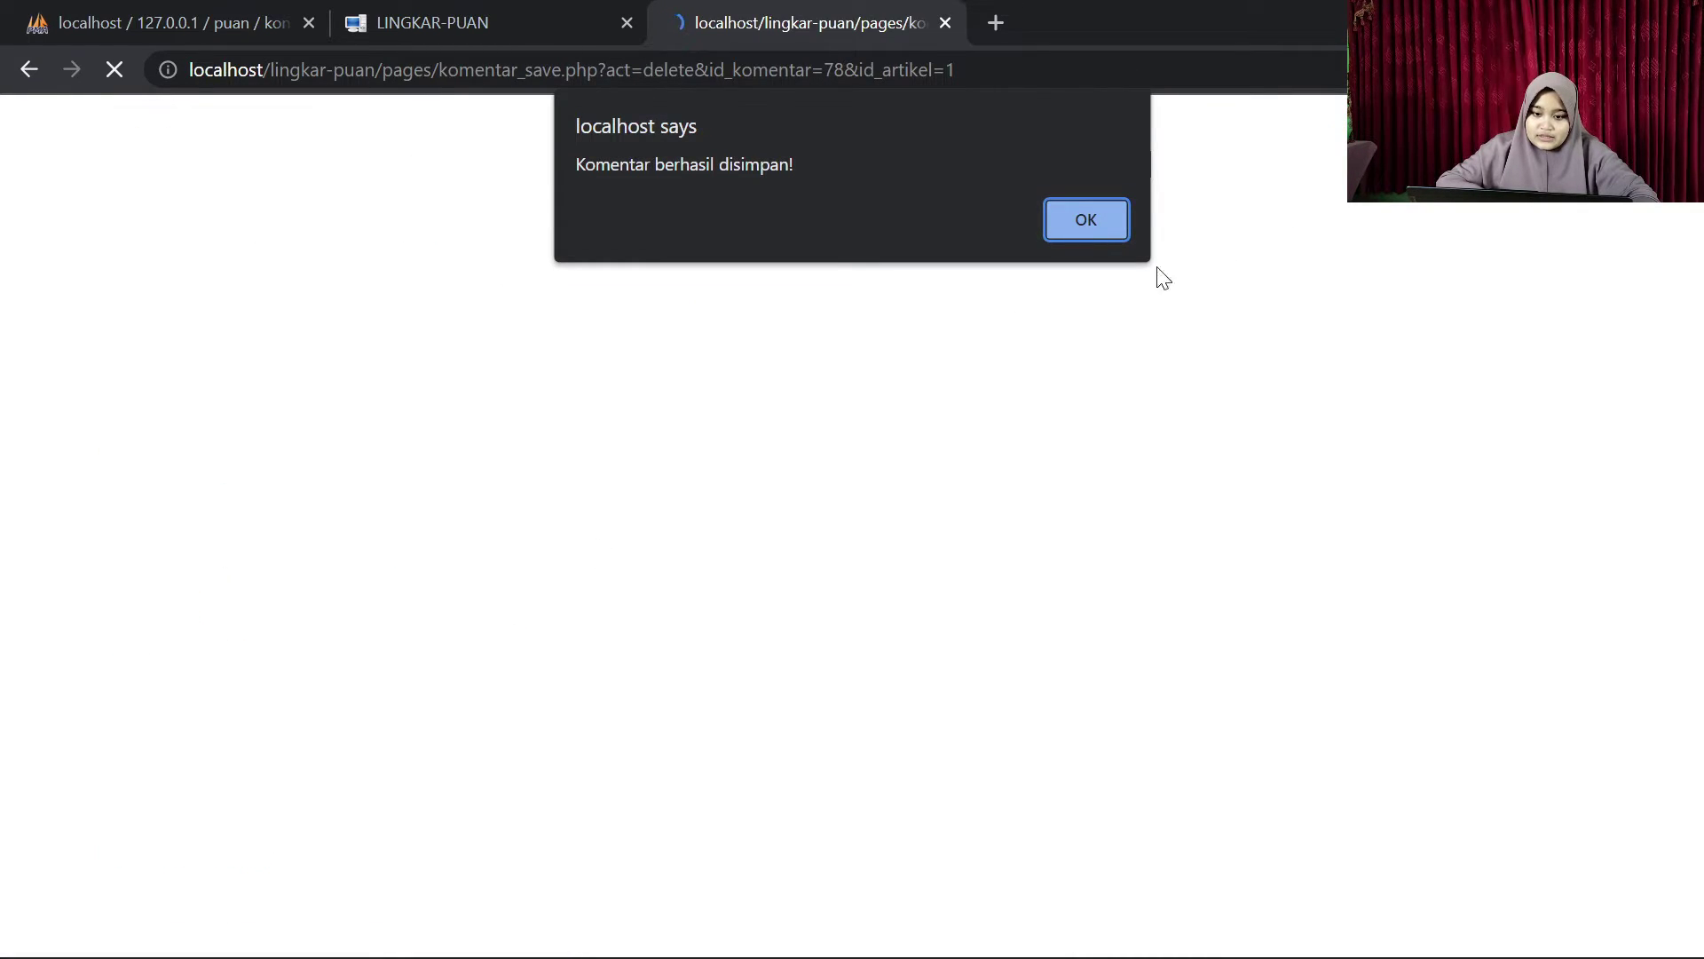
{"action": "left_click", "coordinate": [1098, 209]}
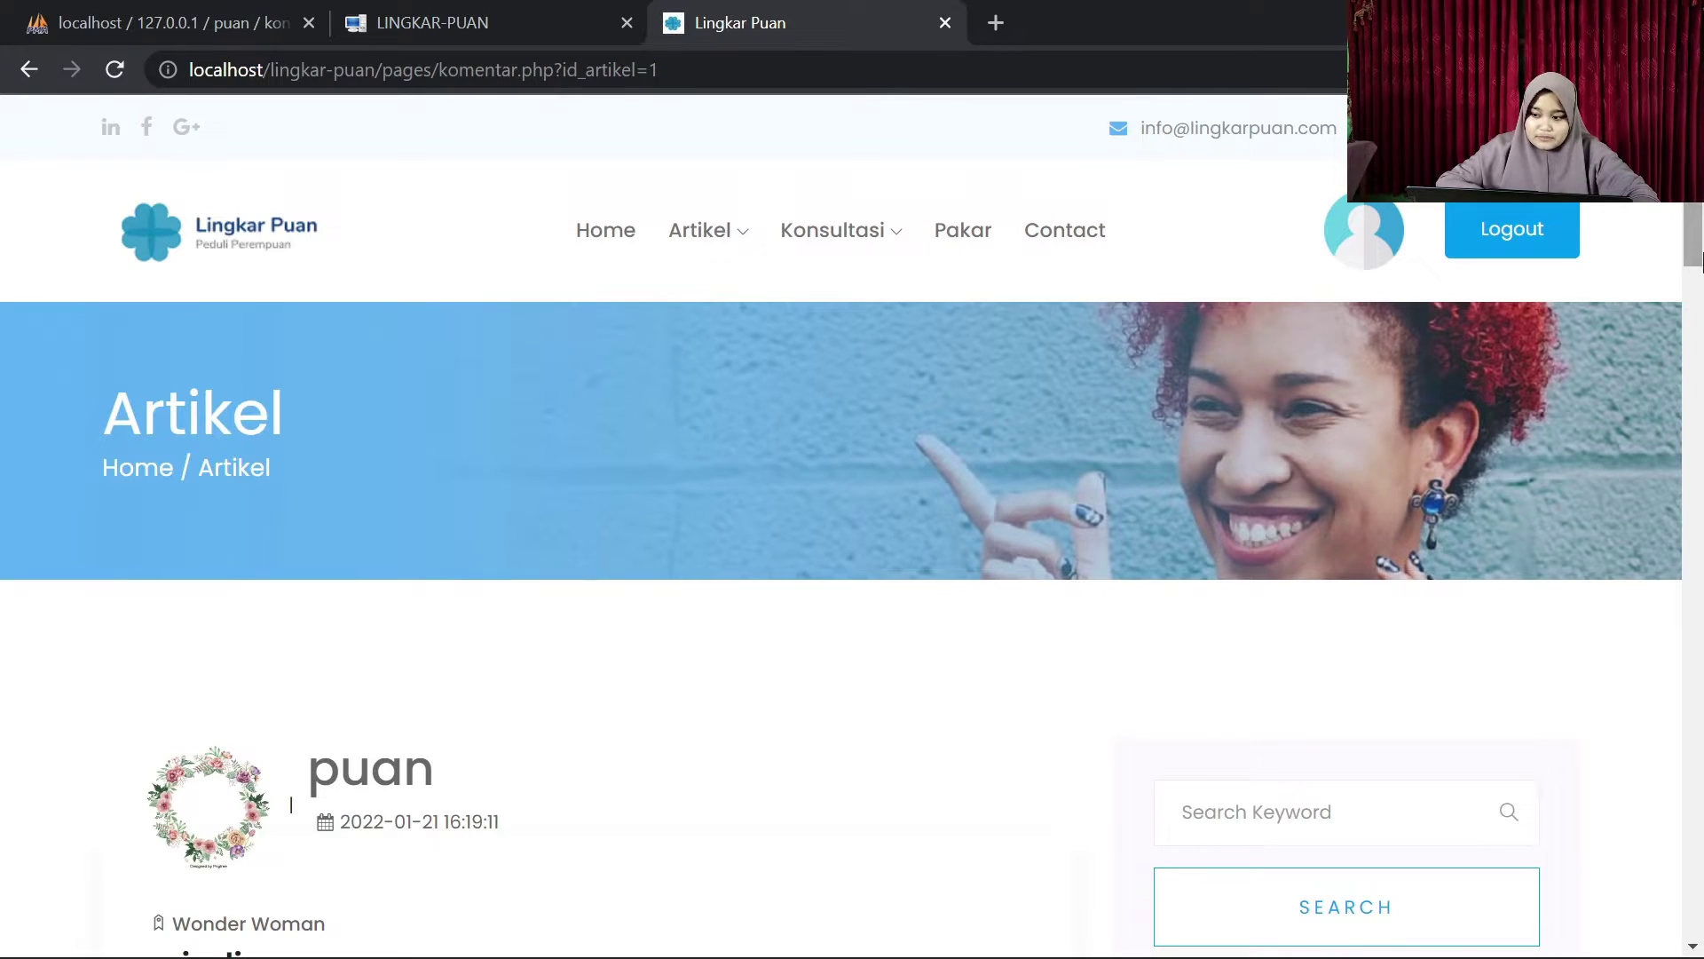
{"action": "left_click_drag", "start_coordinate": [1697, 257], "coordinate": [1697, 209]}
Step: Start a new article in the Kekerasan category with the text 'Kekerasan di tahun 2022 ini'
{"action": "mouse_move", "coordinate": [723, 236]}
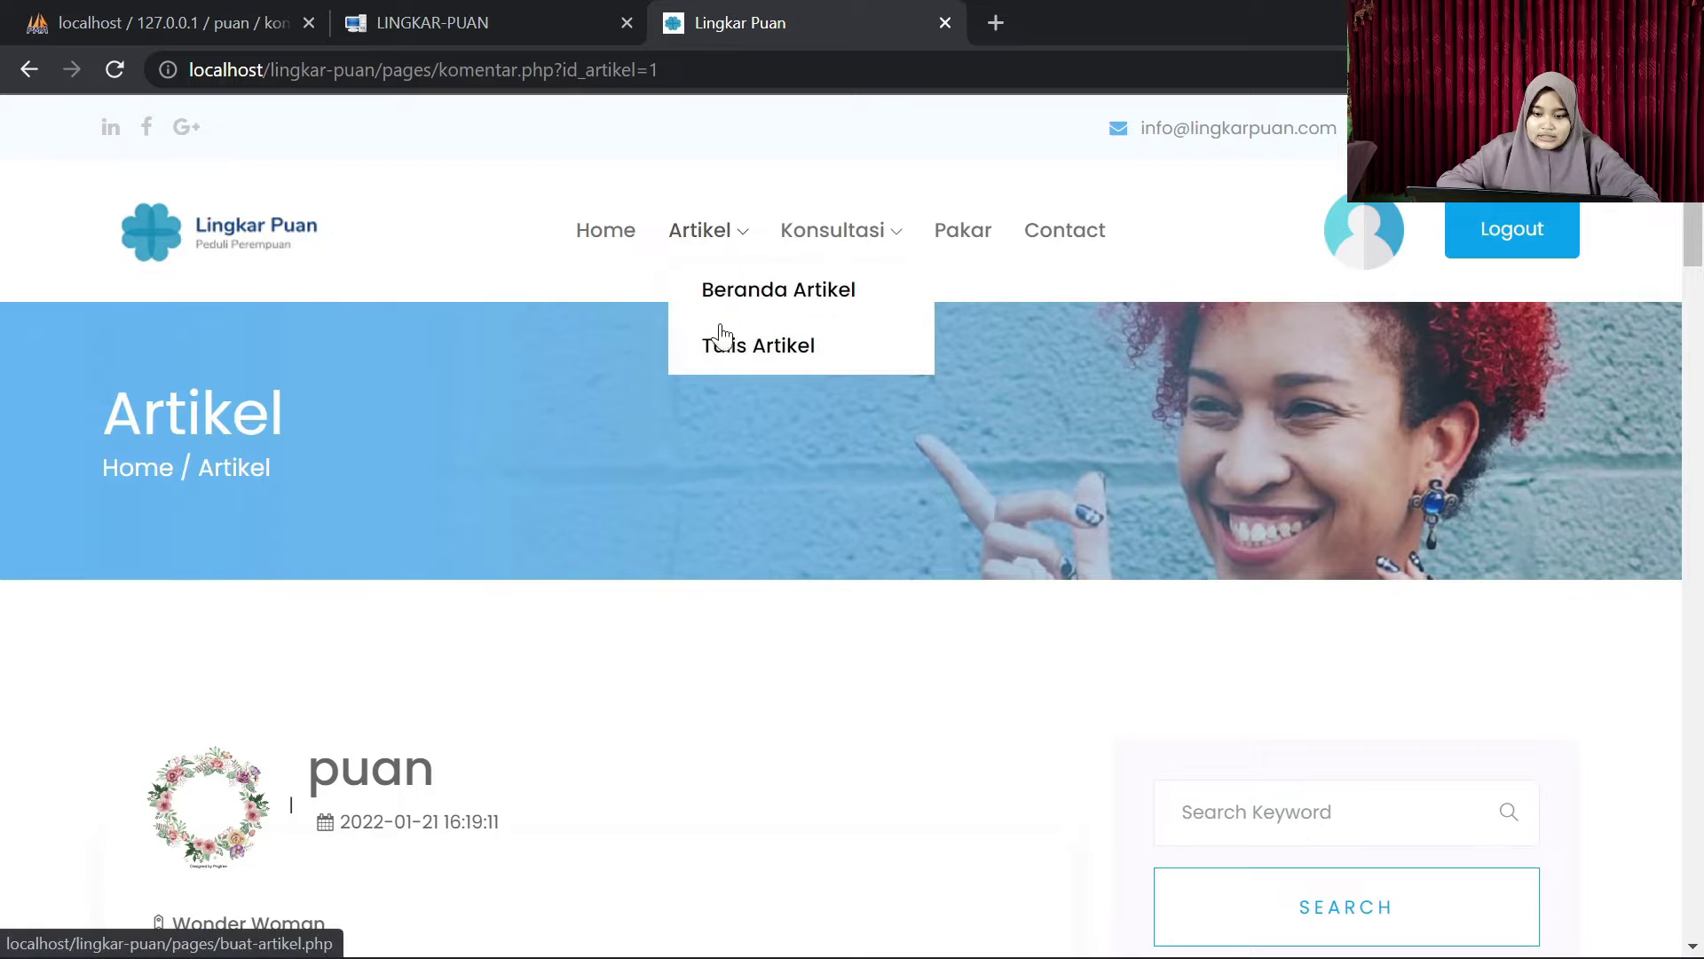
{"action": "left_click", "coordinate": [715, 353]}
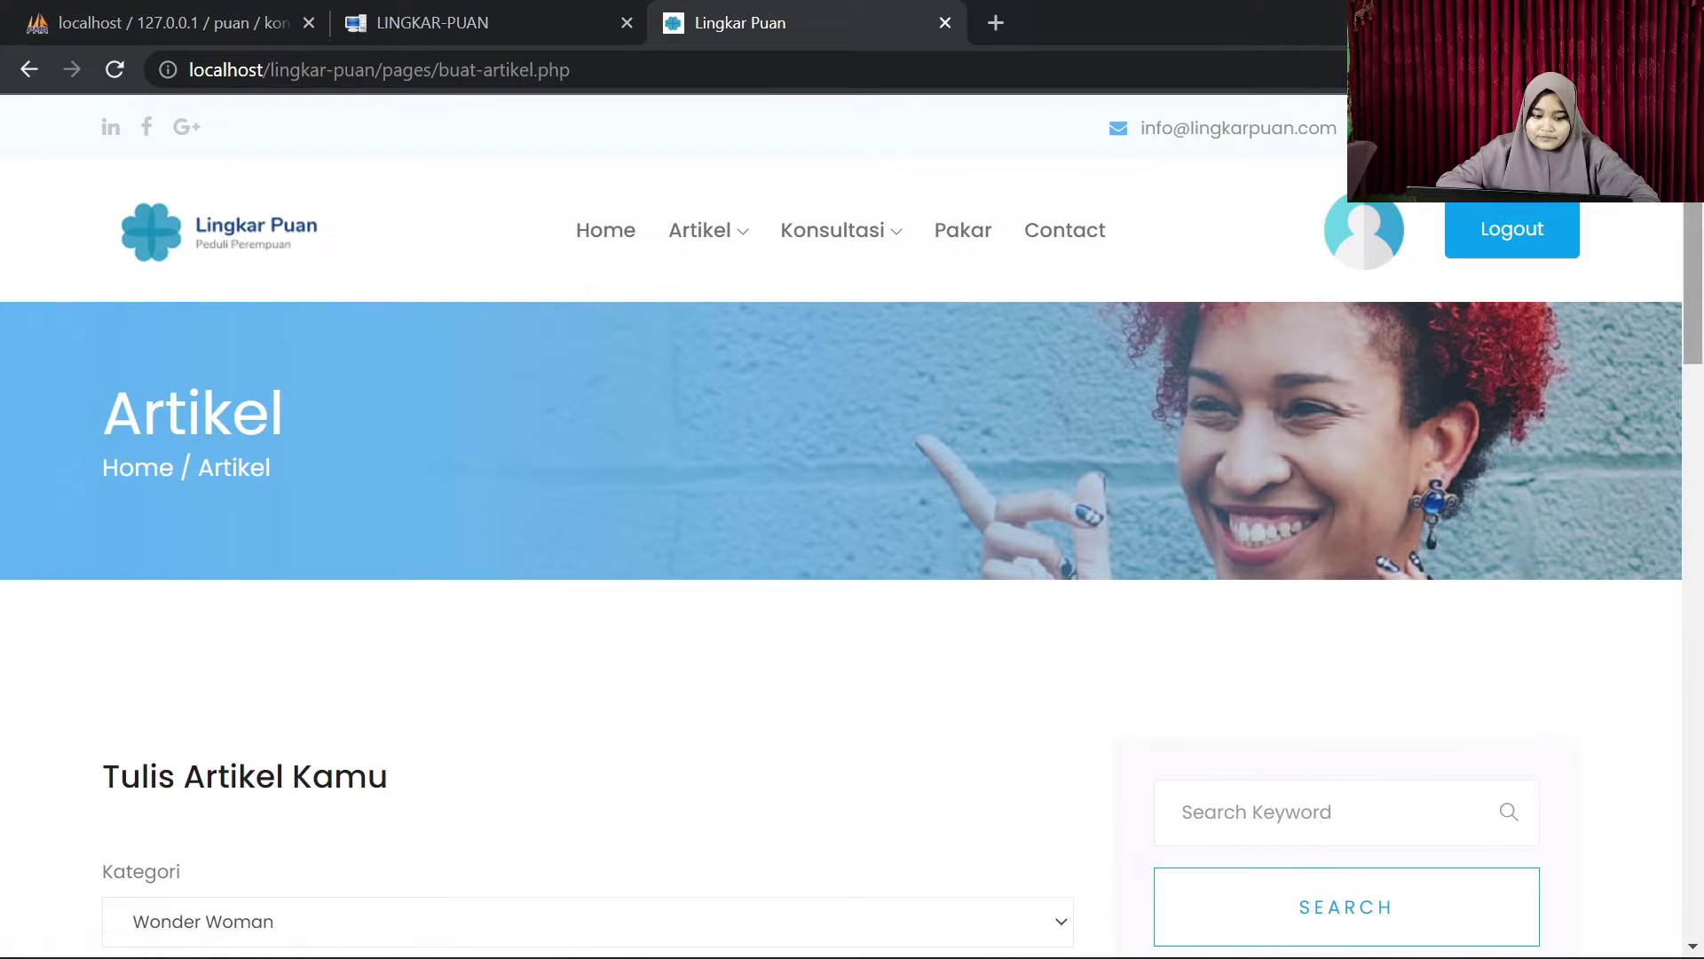
{"action": "scroll", "coordinate": [1687, 326], "scroll_direction": "down", "scroll_amount": 5}
{"action": "mouse_move", "coordinate": [1683, 319]}
{"action": "left_mouse_down"}
{"action": "mouse_move", "coordinate": [1675, 369]}
{"action": "mouse_move", "coordinate": [1695, 303]}
{"action": "left_mouse_up"}
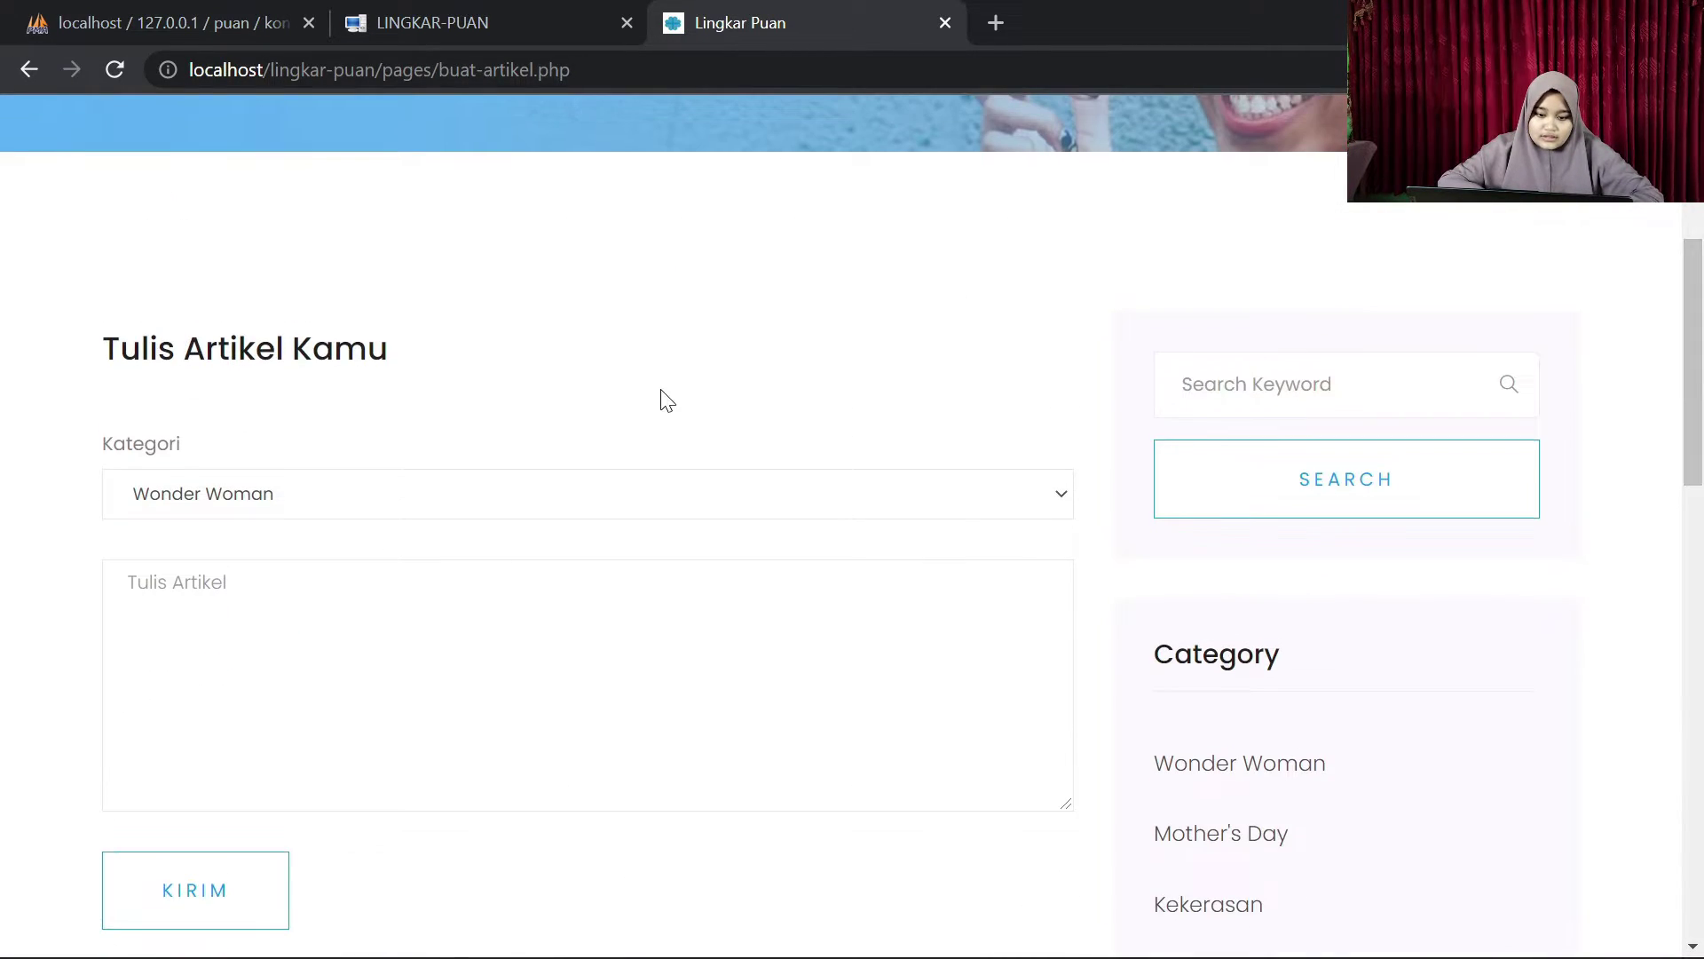
{"action": "left_click", "coordinate": [494, 498]}
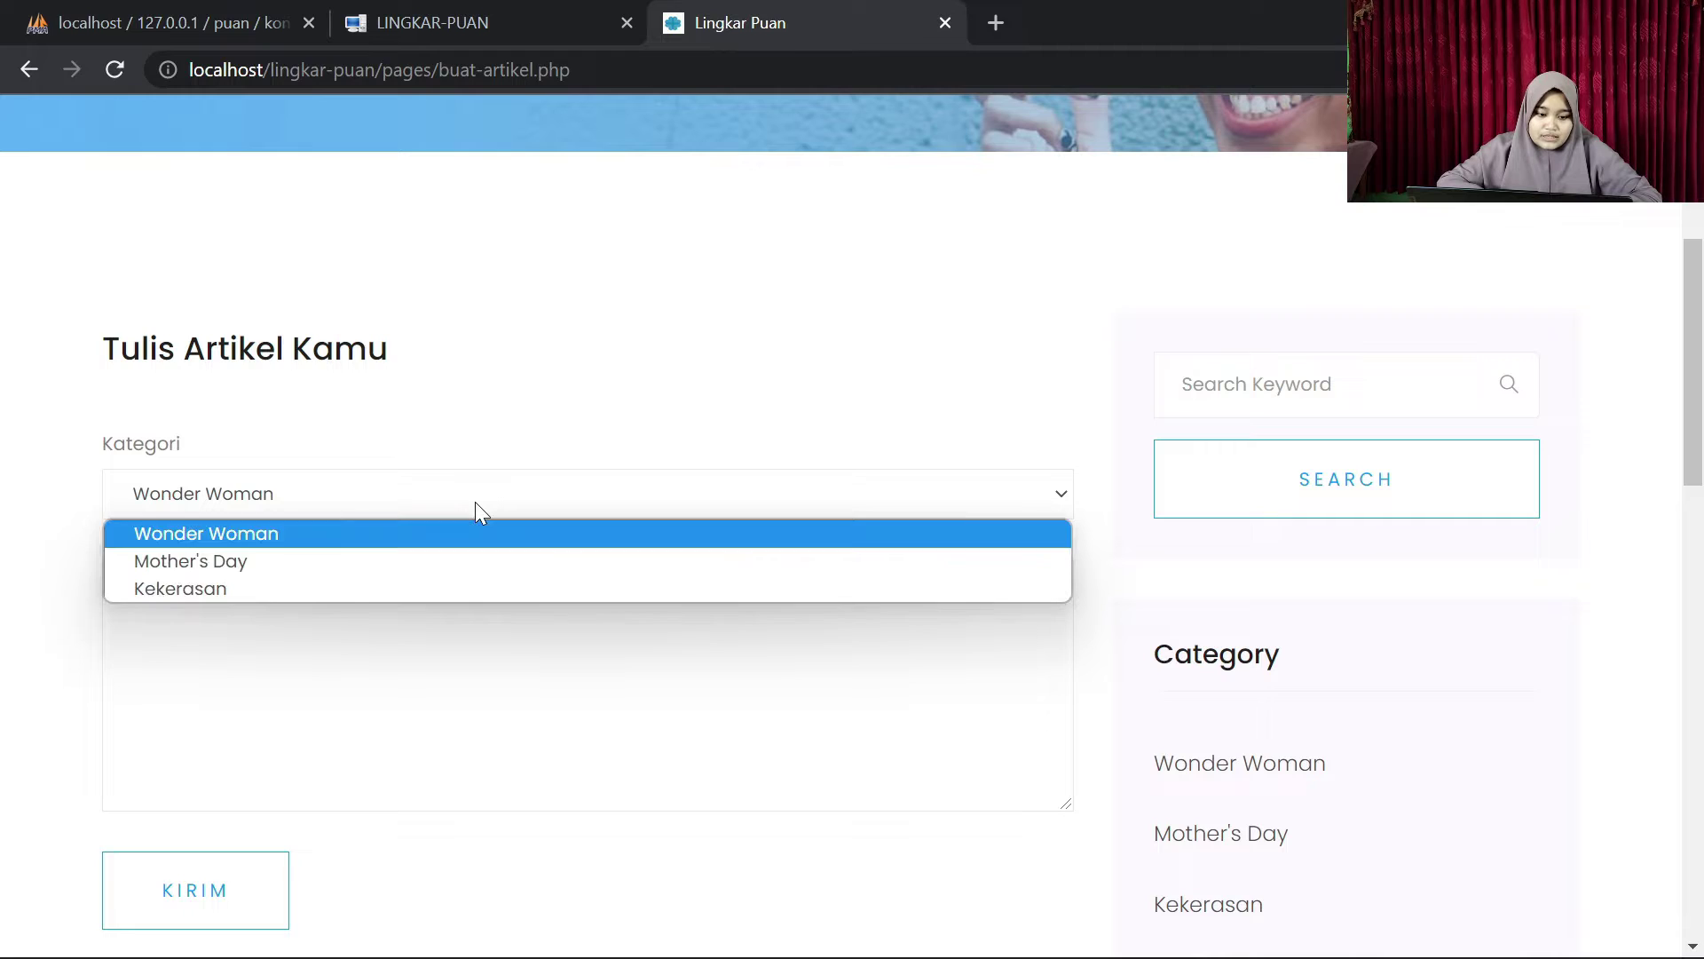
{"action": "left_click", "coordinate": [358, 594]}
{"action": "type", "text": "Kekerasa"}
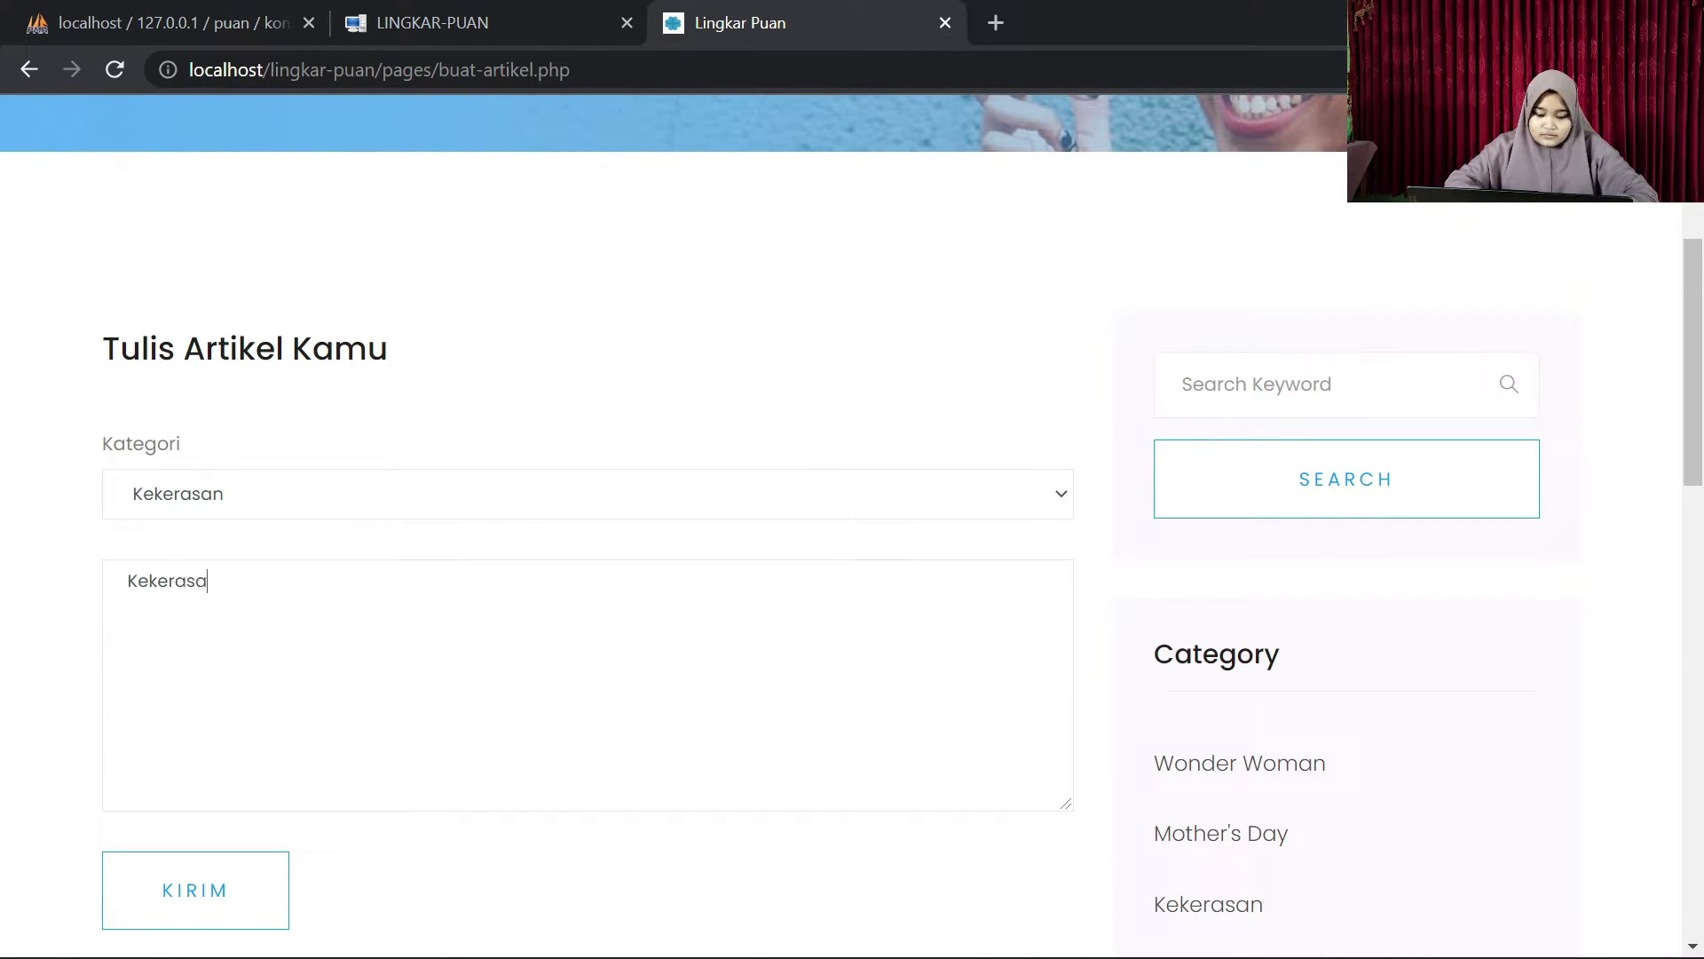
{"action": "type", "text": "n di tahu"}
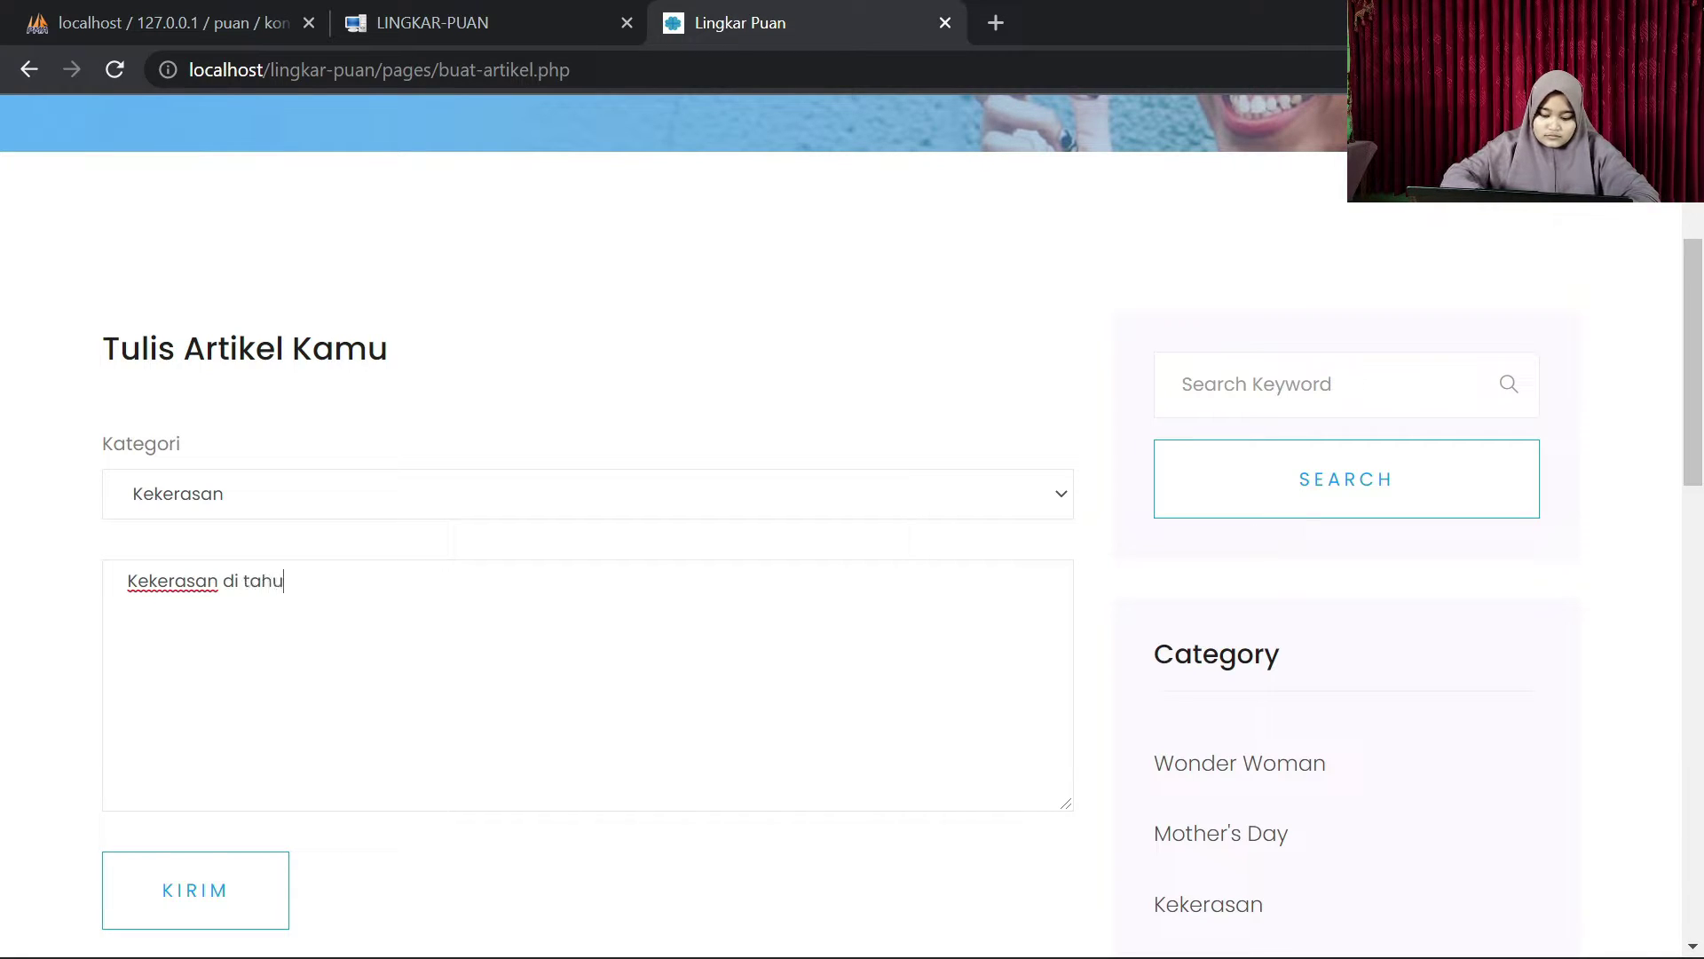
{"action": "type", "text": "n 20"}
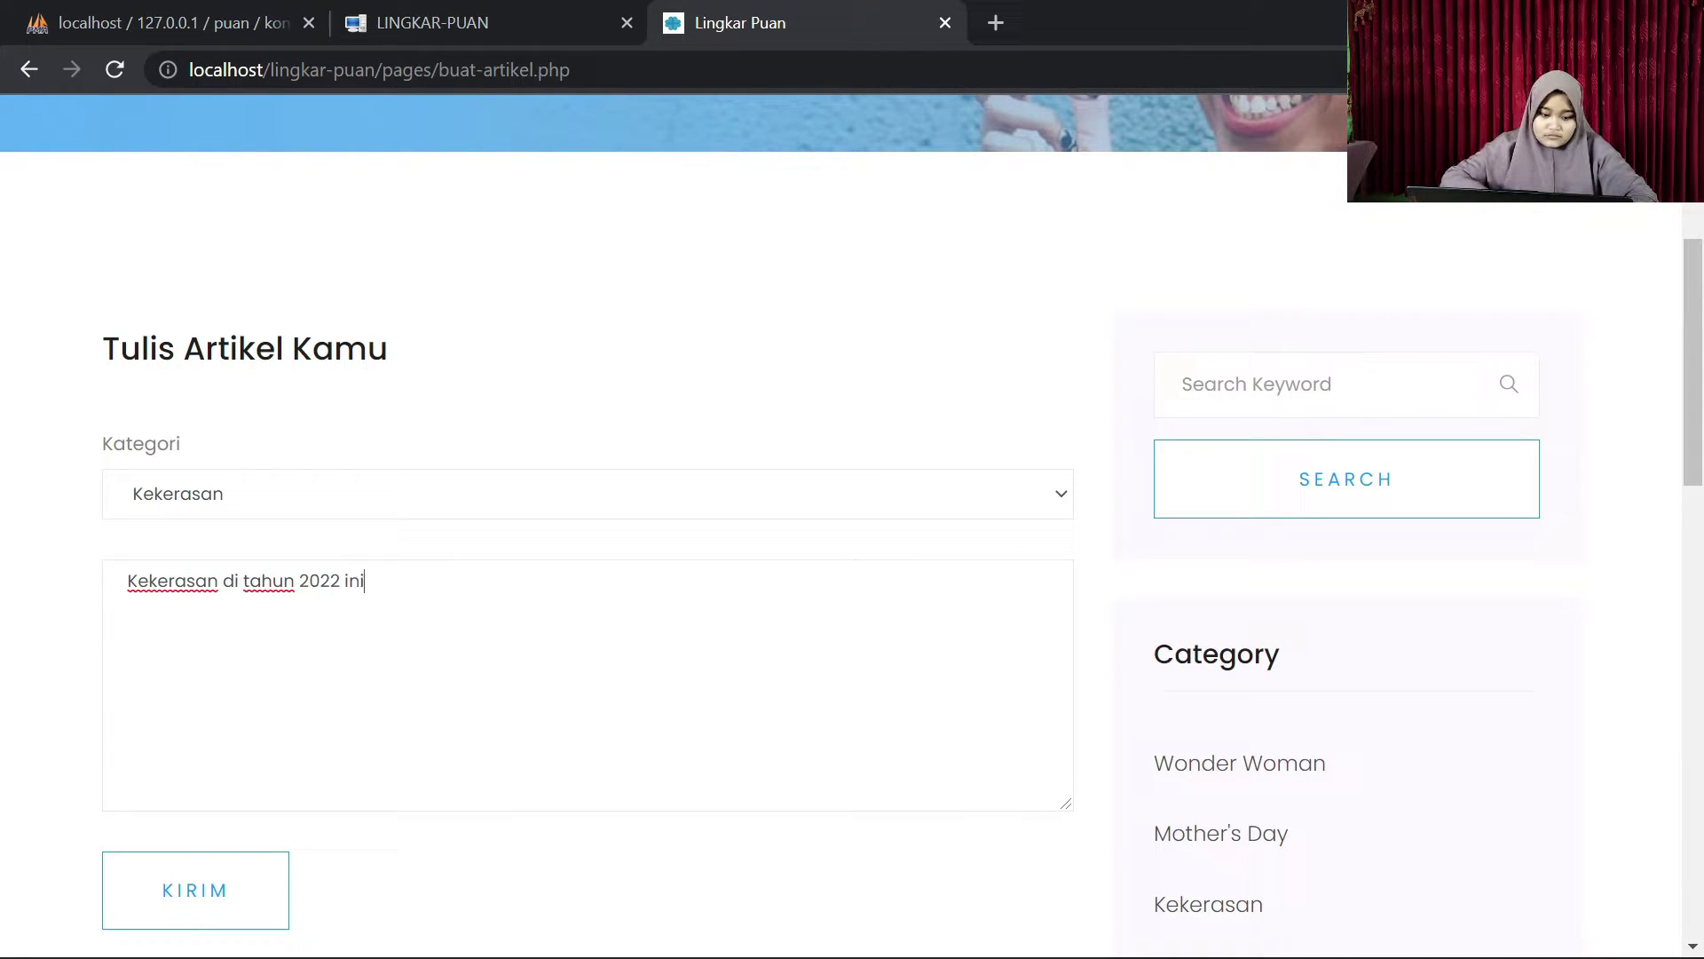
{"action": "type", "text": "22 ini"}
Step: Publish the article, find it in the Artikel list, and go to the profile page
{"action": "left_click", "coordinate": [172, 892]}
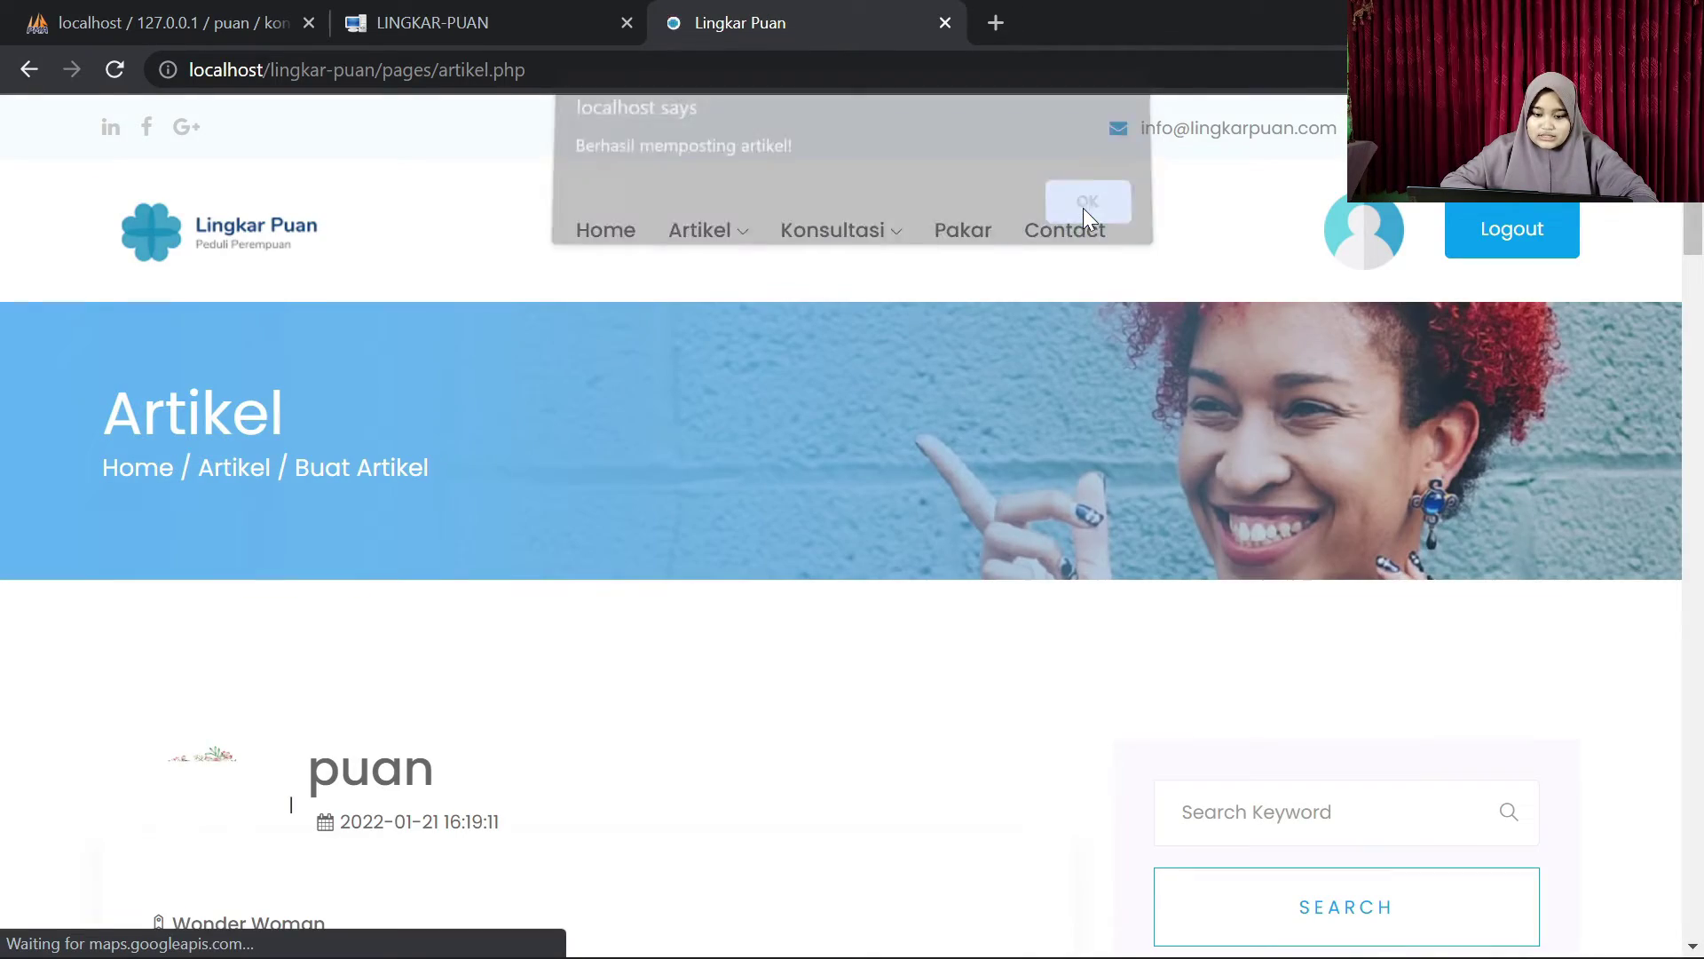
{"action": "left_click", "coordinate": [1088, 219]}
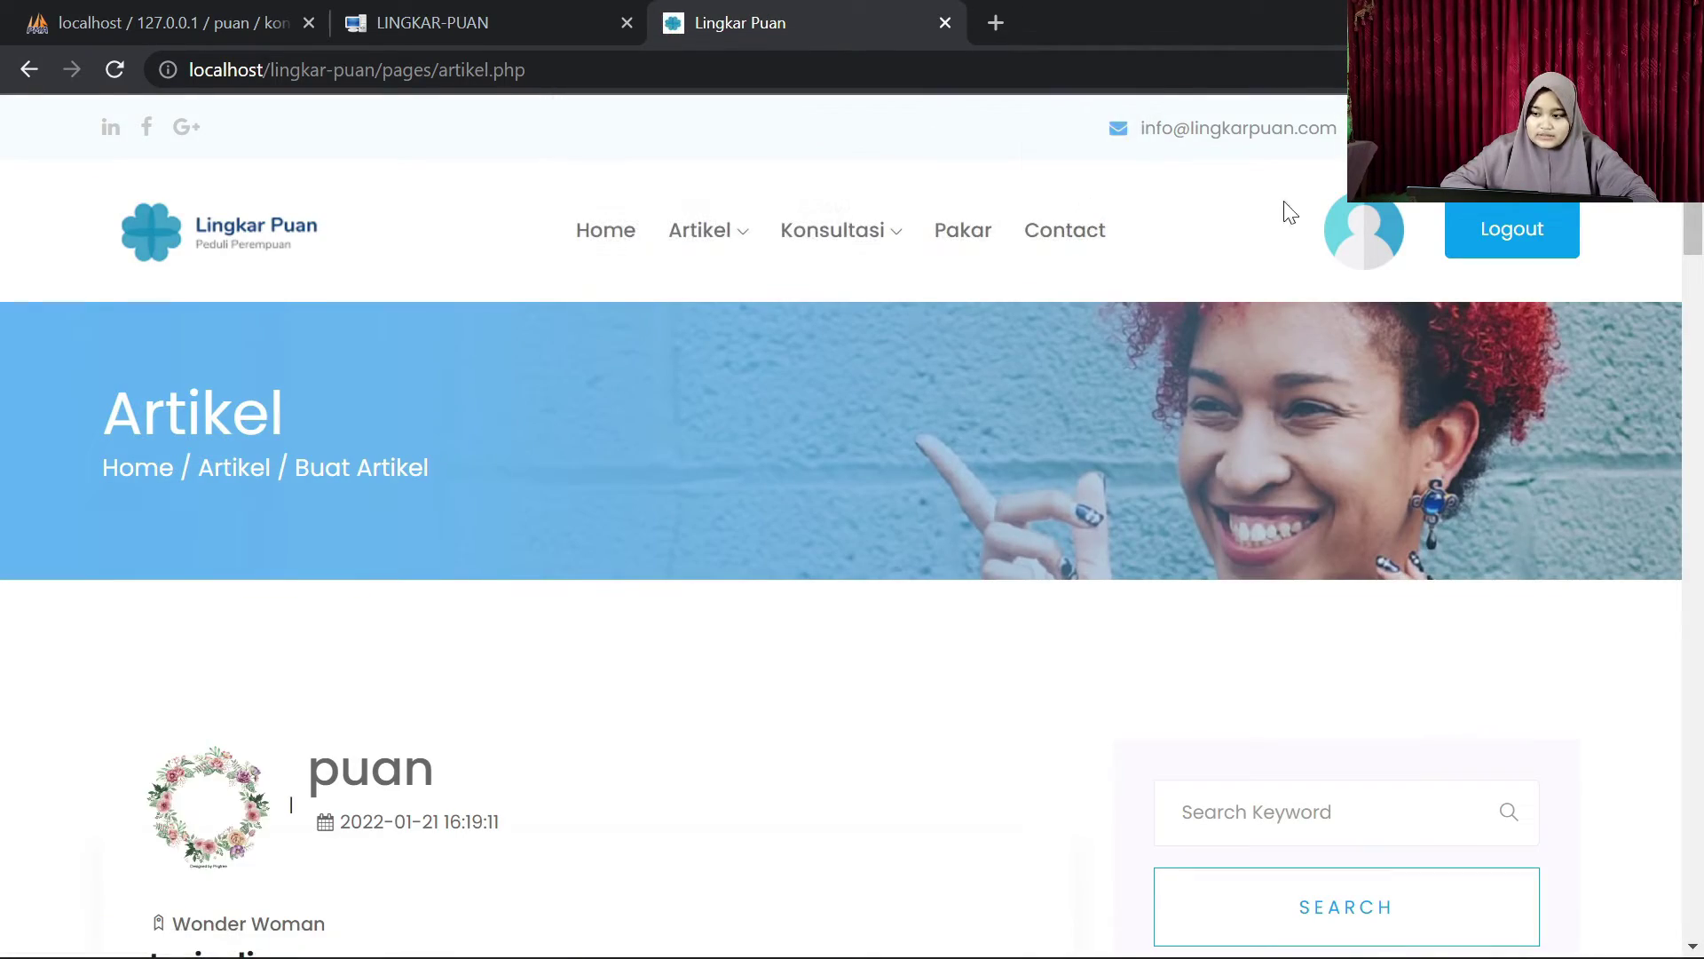
{"action": "left_click_drag", "start_coordinate": [1691, 201], "coordinate": [1688, 724]}
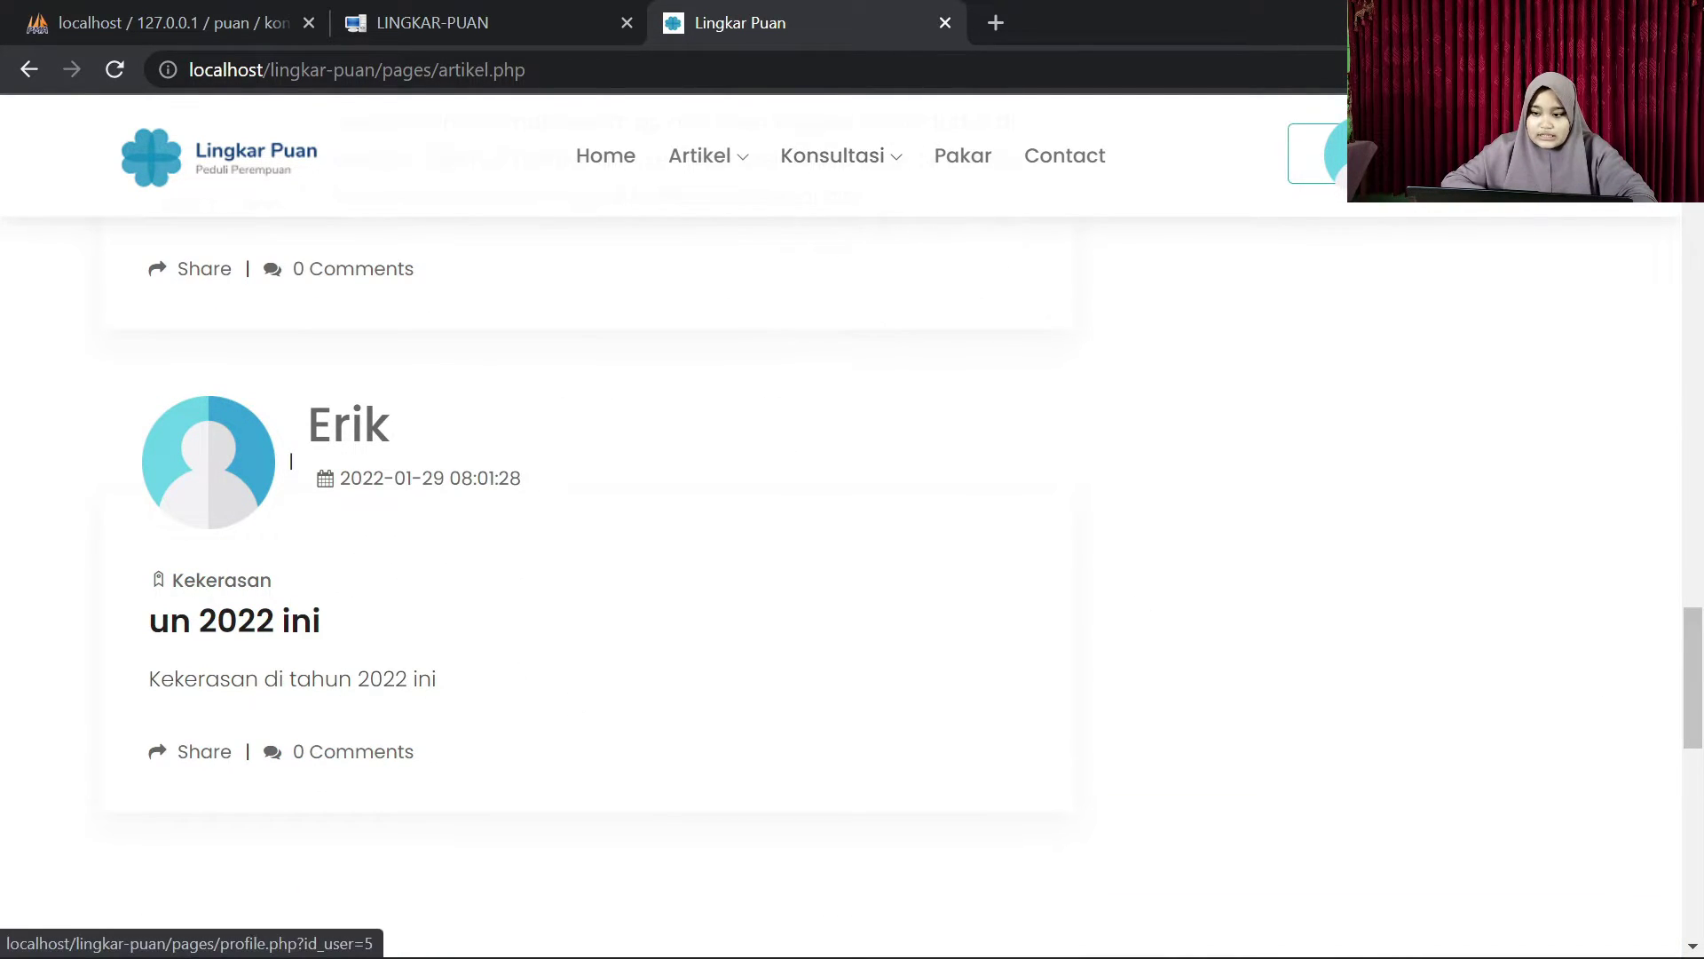
{"action": "left_click", "coordinate": [1339, 156]}
Step: Under Artikel Saya, delete the 'Kekerasan di tahun 2022 ini' article and confirm
{"action": "left_click", "coordinate": [1156, 647]}
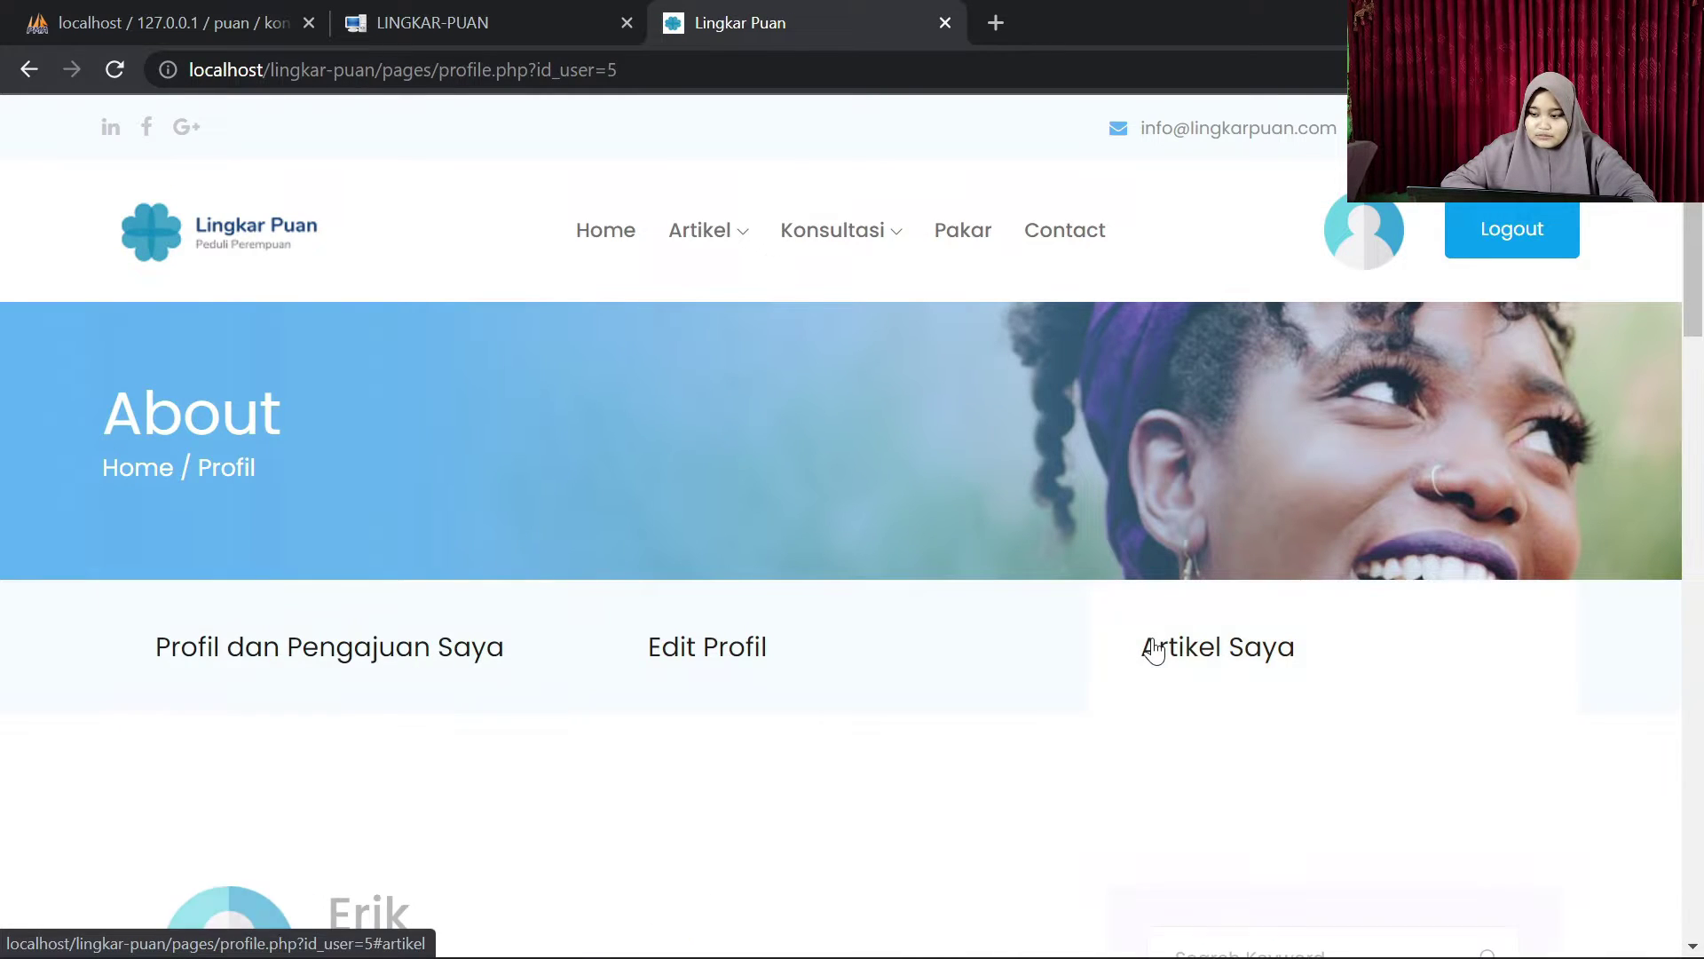
{"action": "left_click_drag", "start_coordinate": [1701, 311], "coordinate": [1695, 444]}
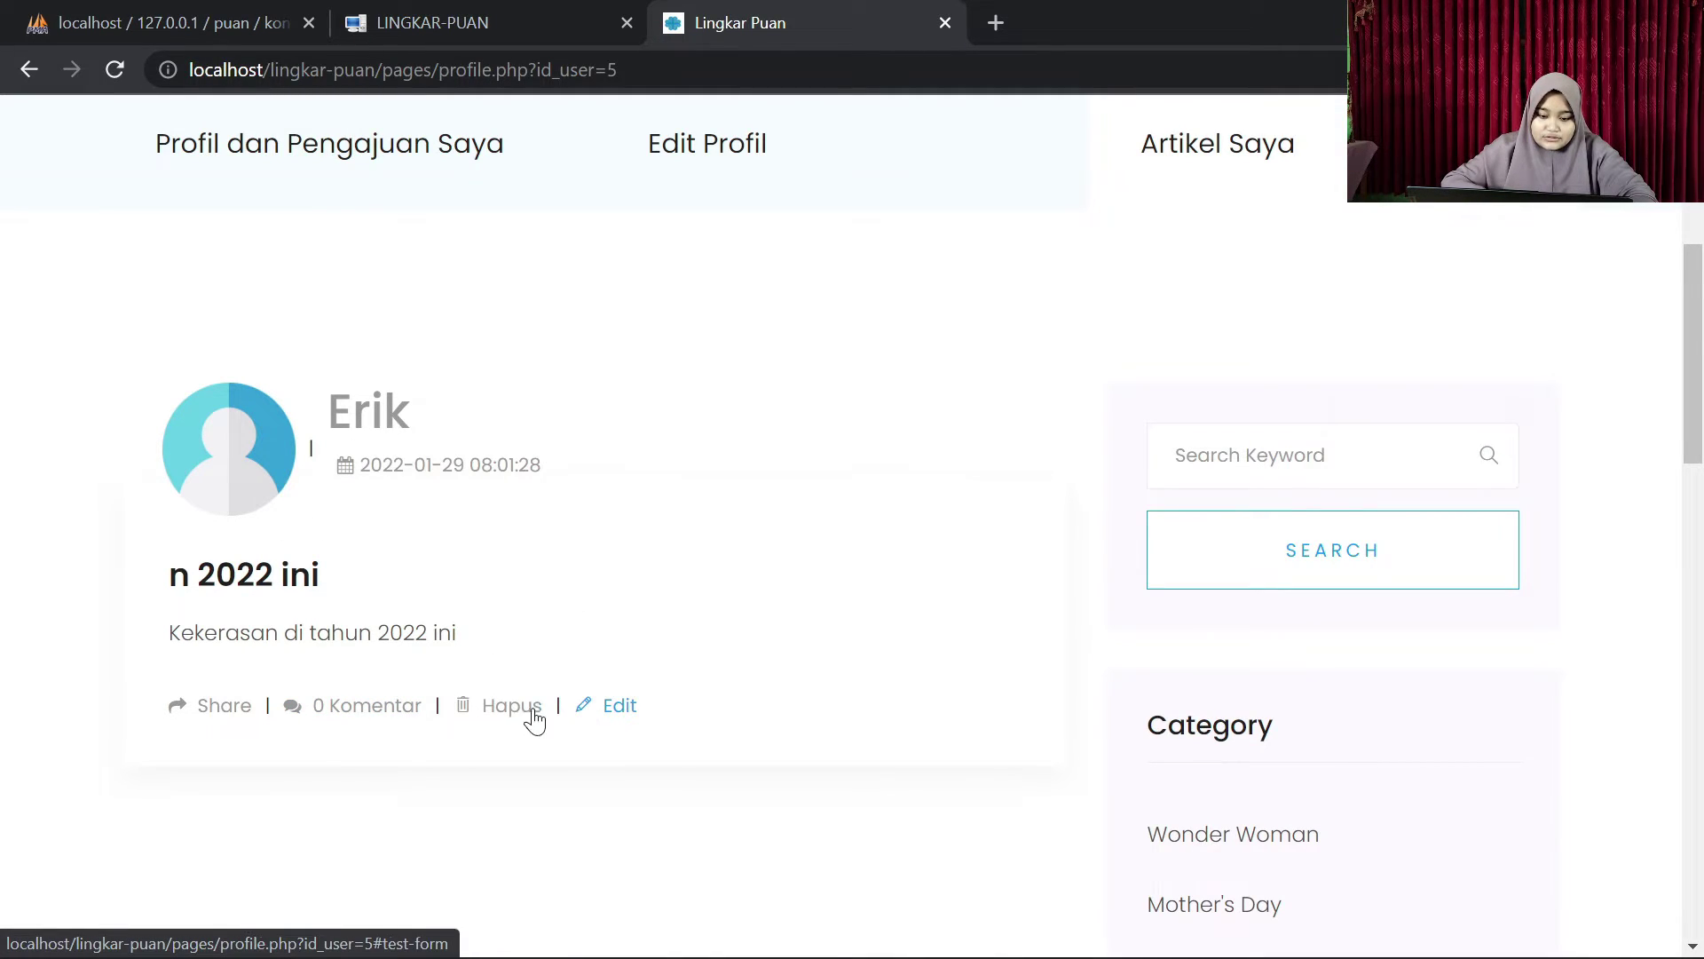
{"action": "left_click", "coordinate": [479, 716]}
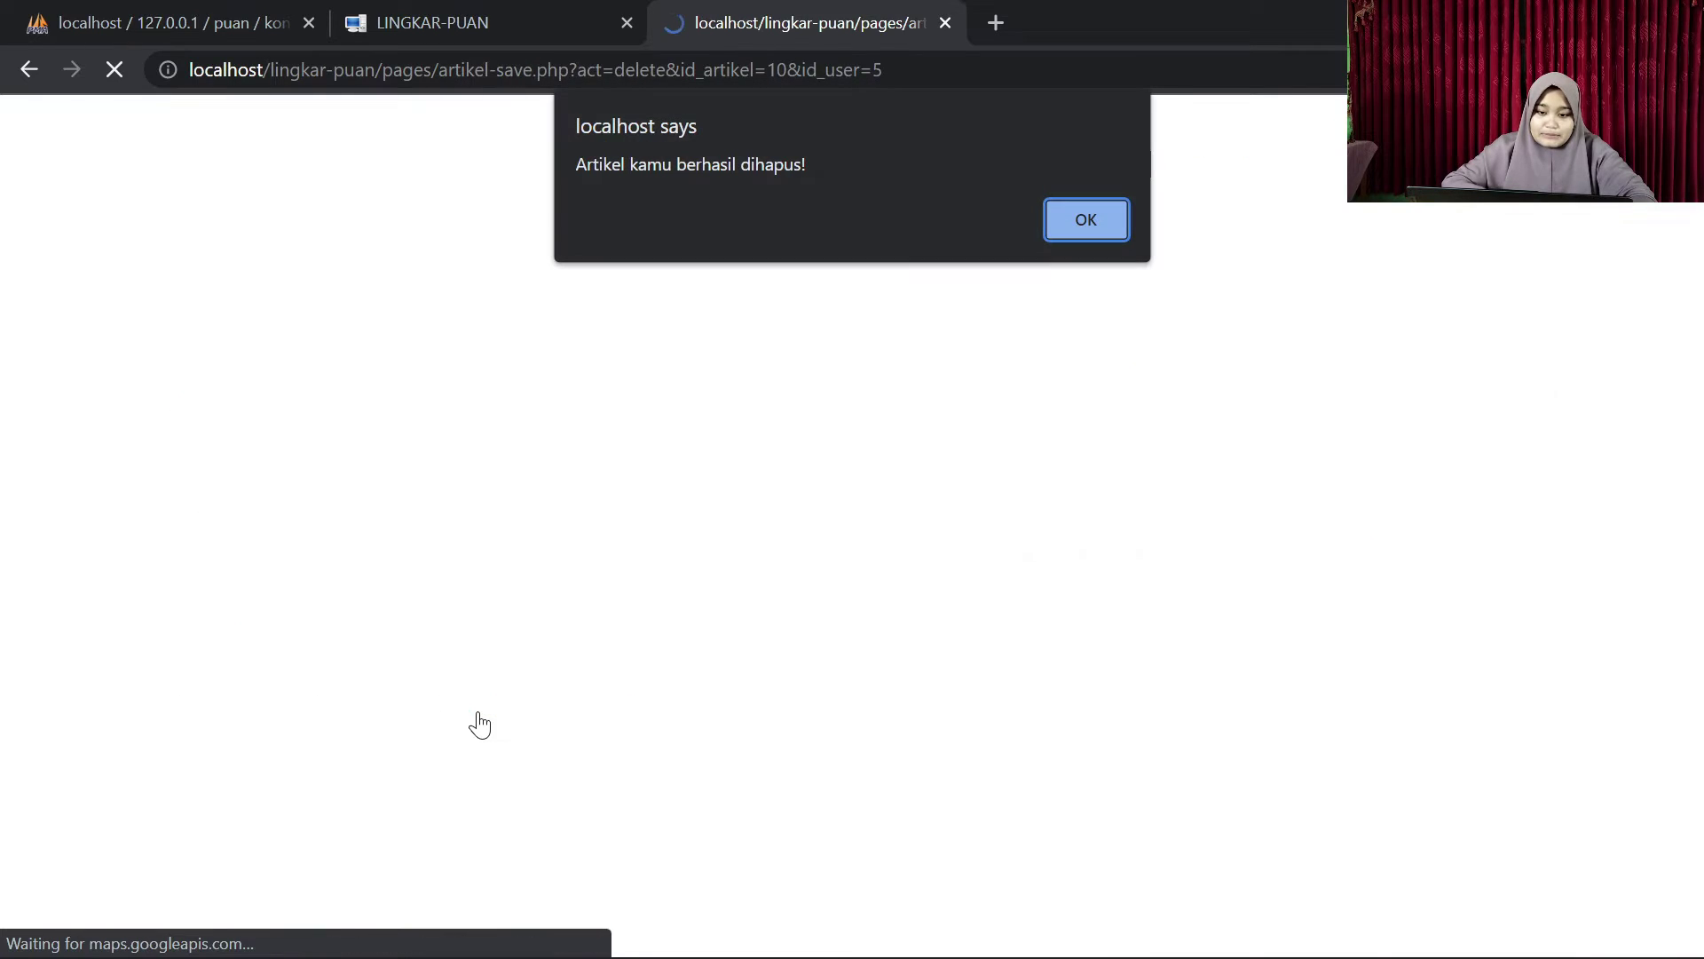
{"action": "left_click", "coordinate": [1108, 227]}
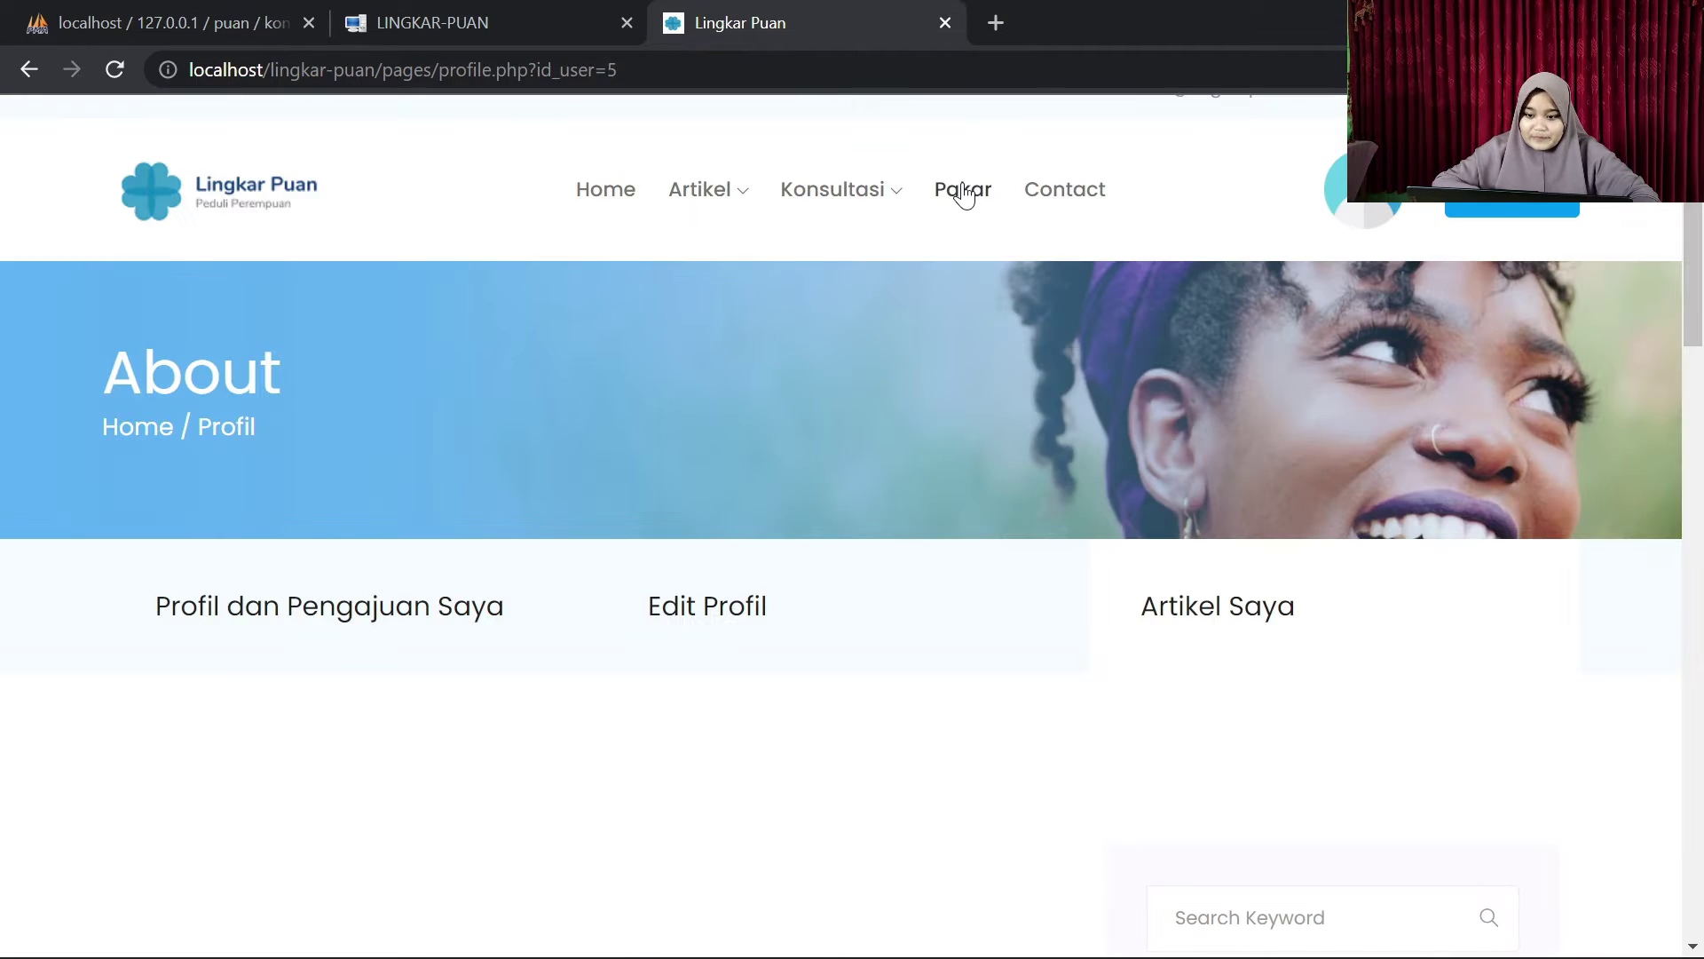
{"action": "mouse_move", "coordinate": [836, 209]}
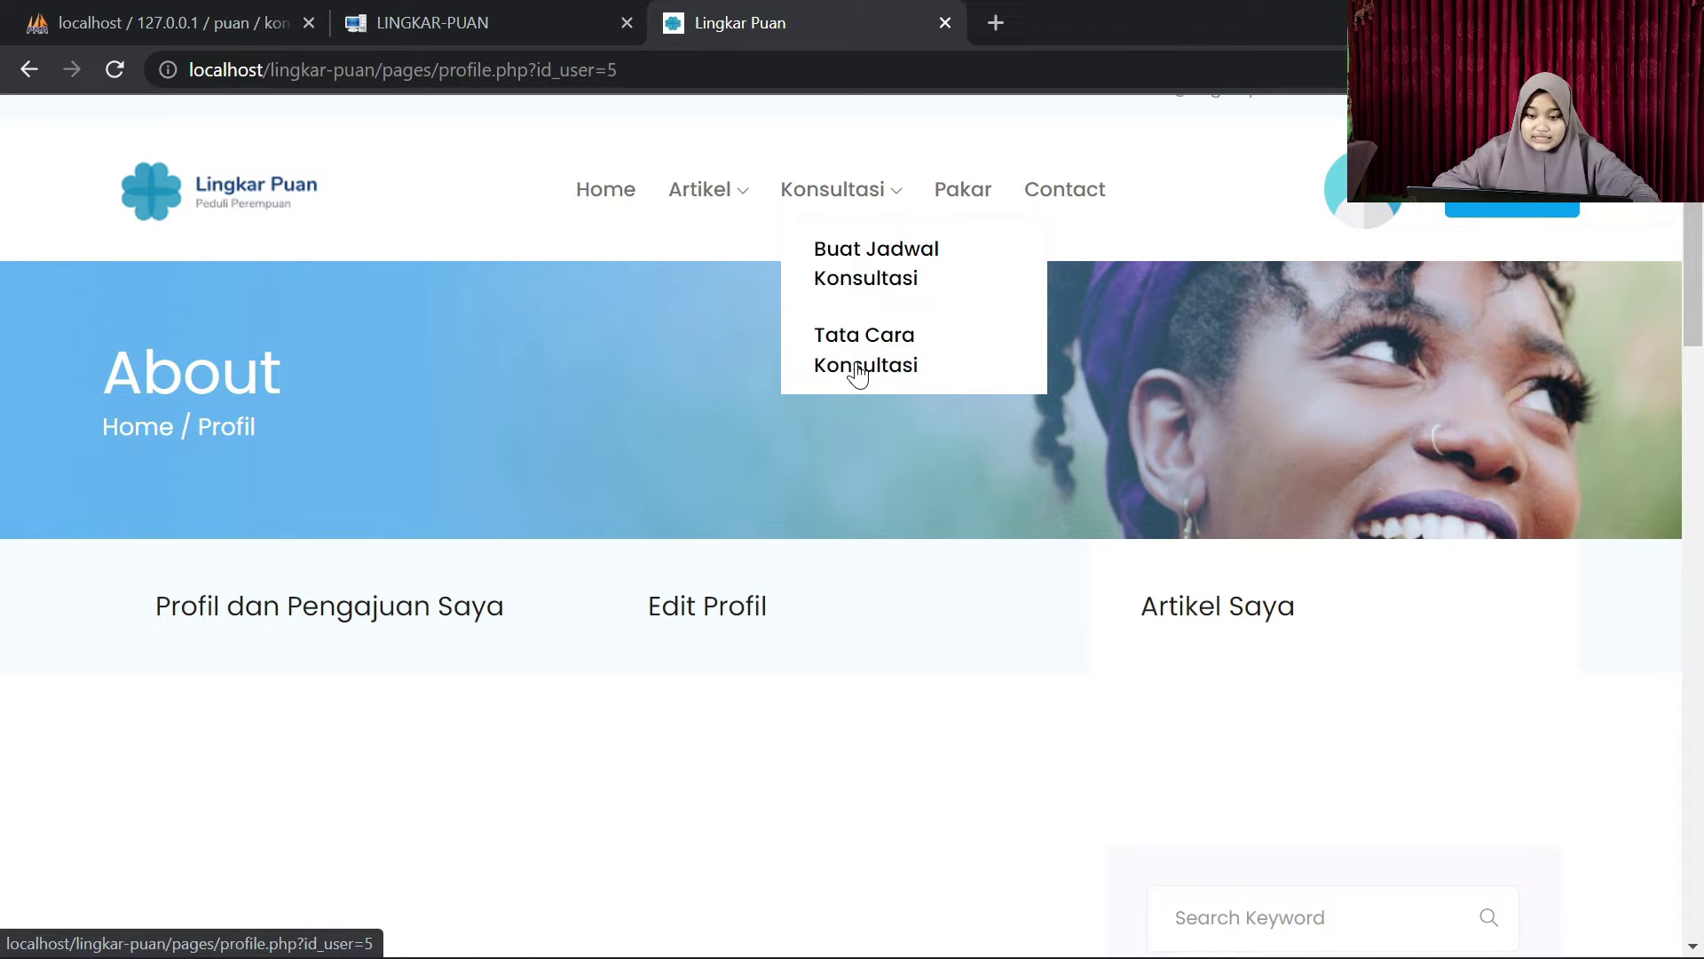
Step: Open the consultation booking page and read the booking guide and SOP lists
{"action": "left_click", "coordinate": [887, 274]}
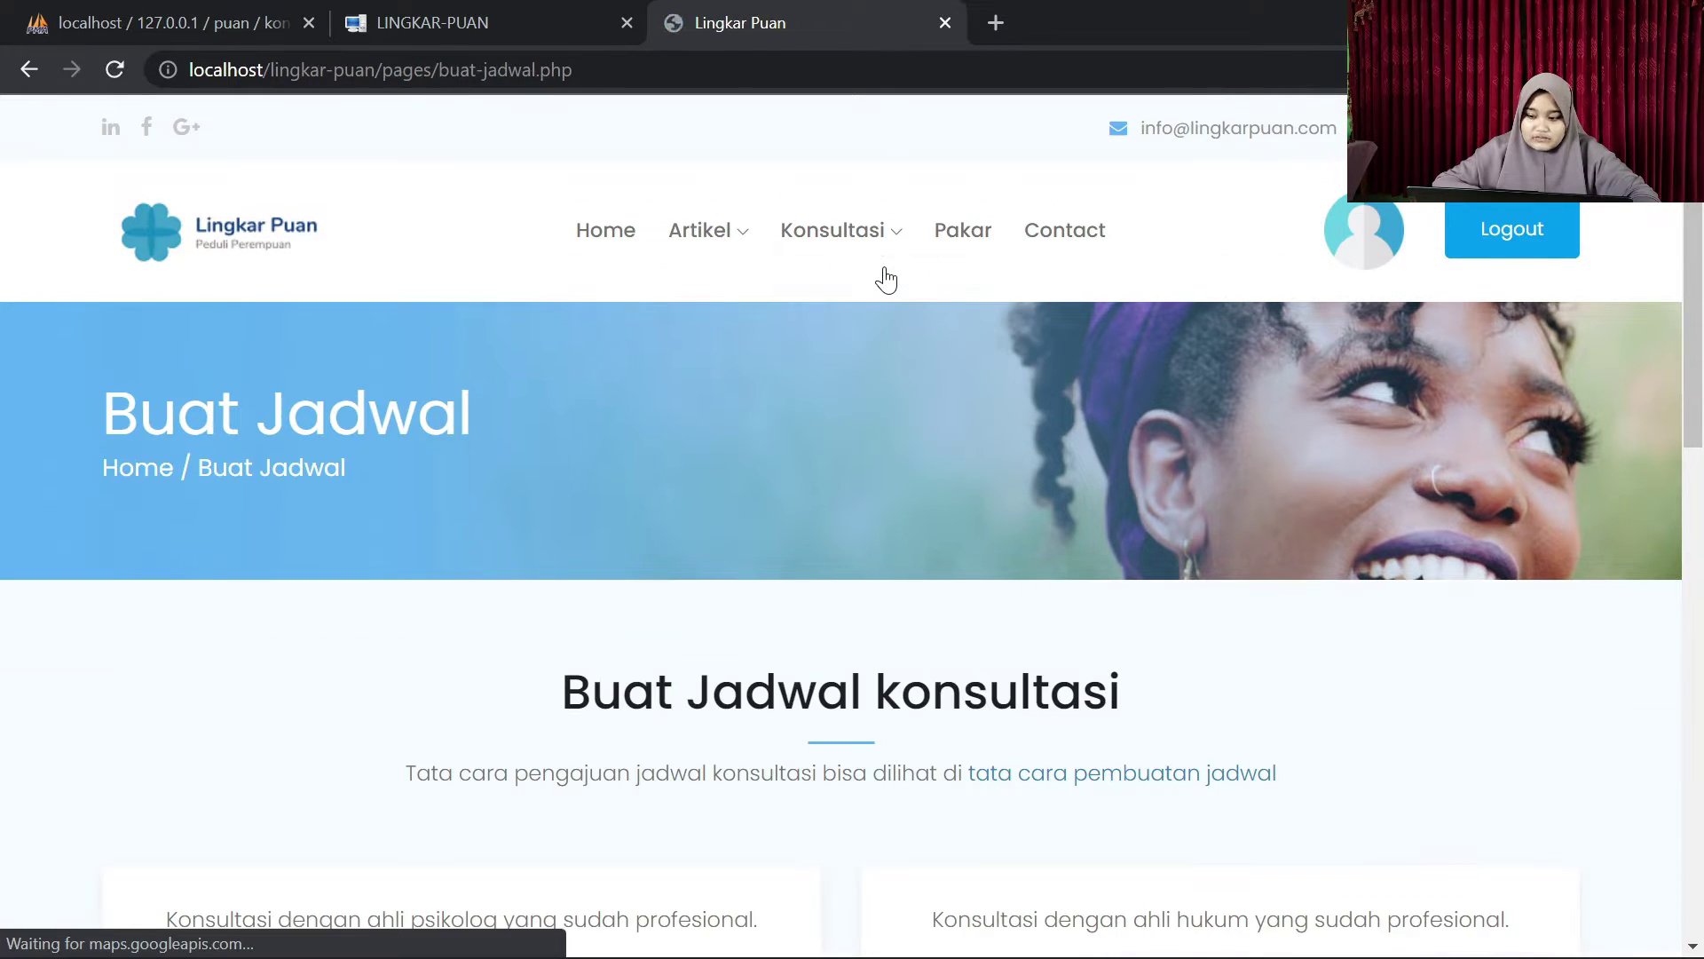
{"action": "scroll", "coordinate": [1127, 662], "scroll_direction": "down", "scroll_amount": 3}
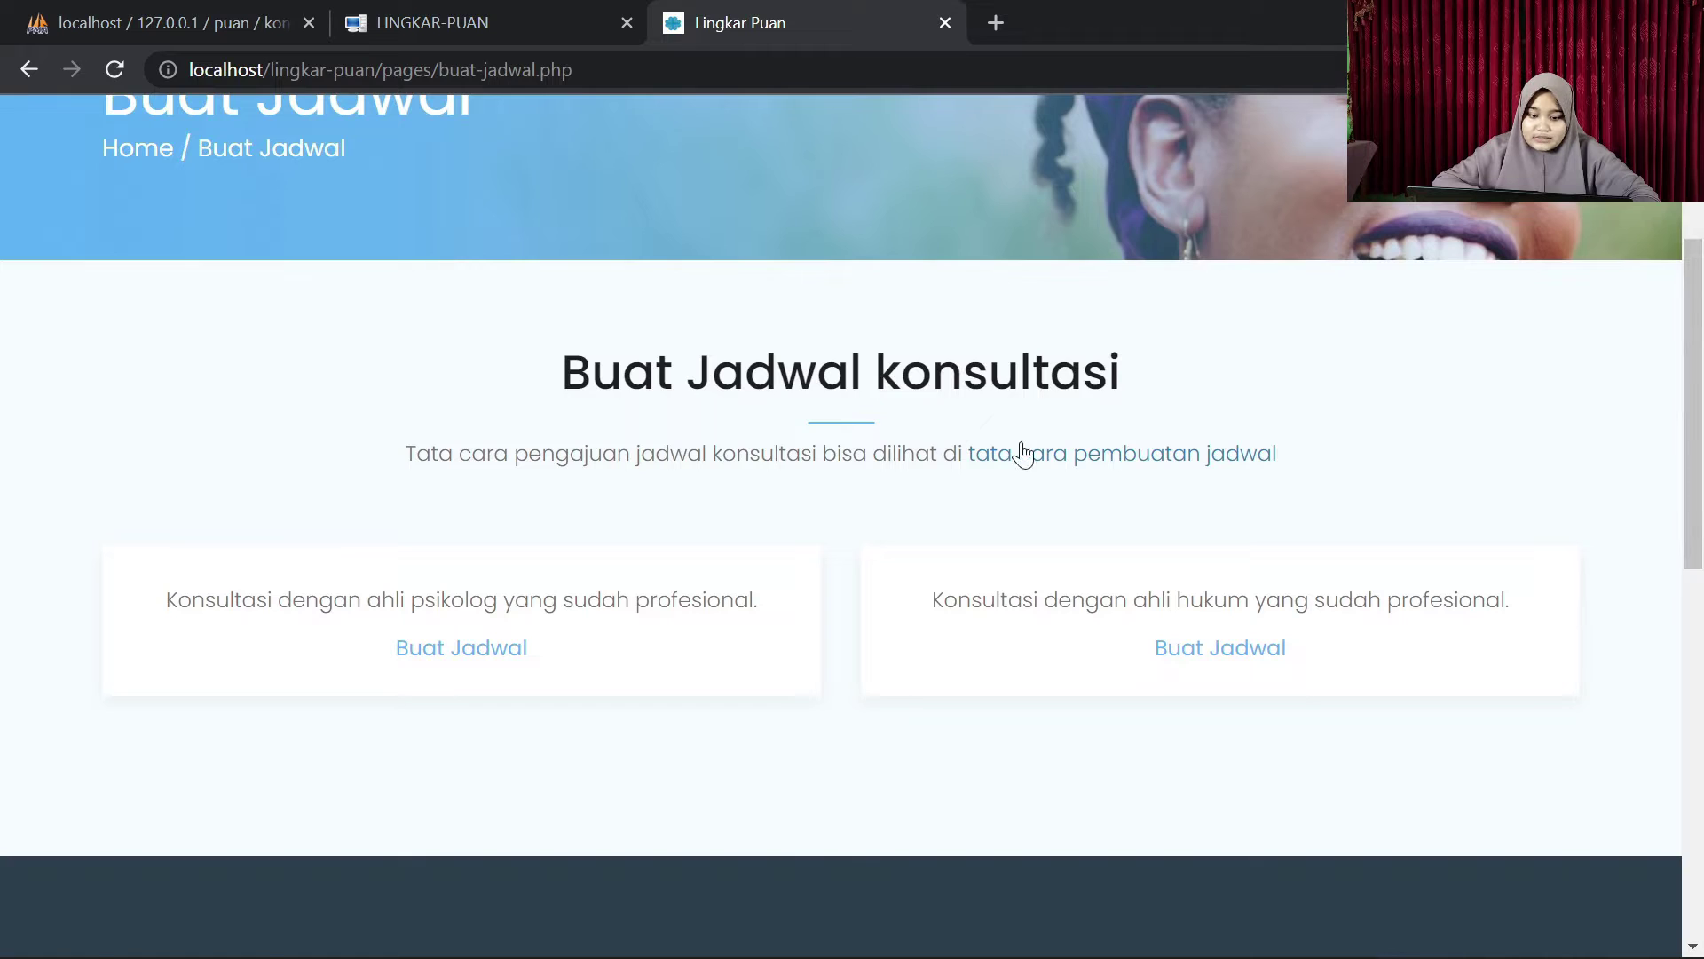
{"action": "left_click", "coordinate": [1078, 469]}
{"action": "scroll", "coordinate": [1702, 338], "scroll_direction": "down", "scroll_amount": 8}
{"action": "scroll", "coordinate": [1702, 337], "scroll_direction": "down", "scroll_amount": 5}
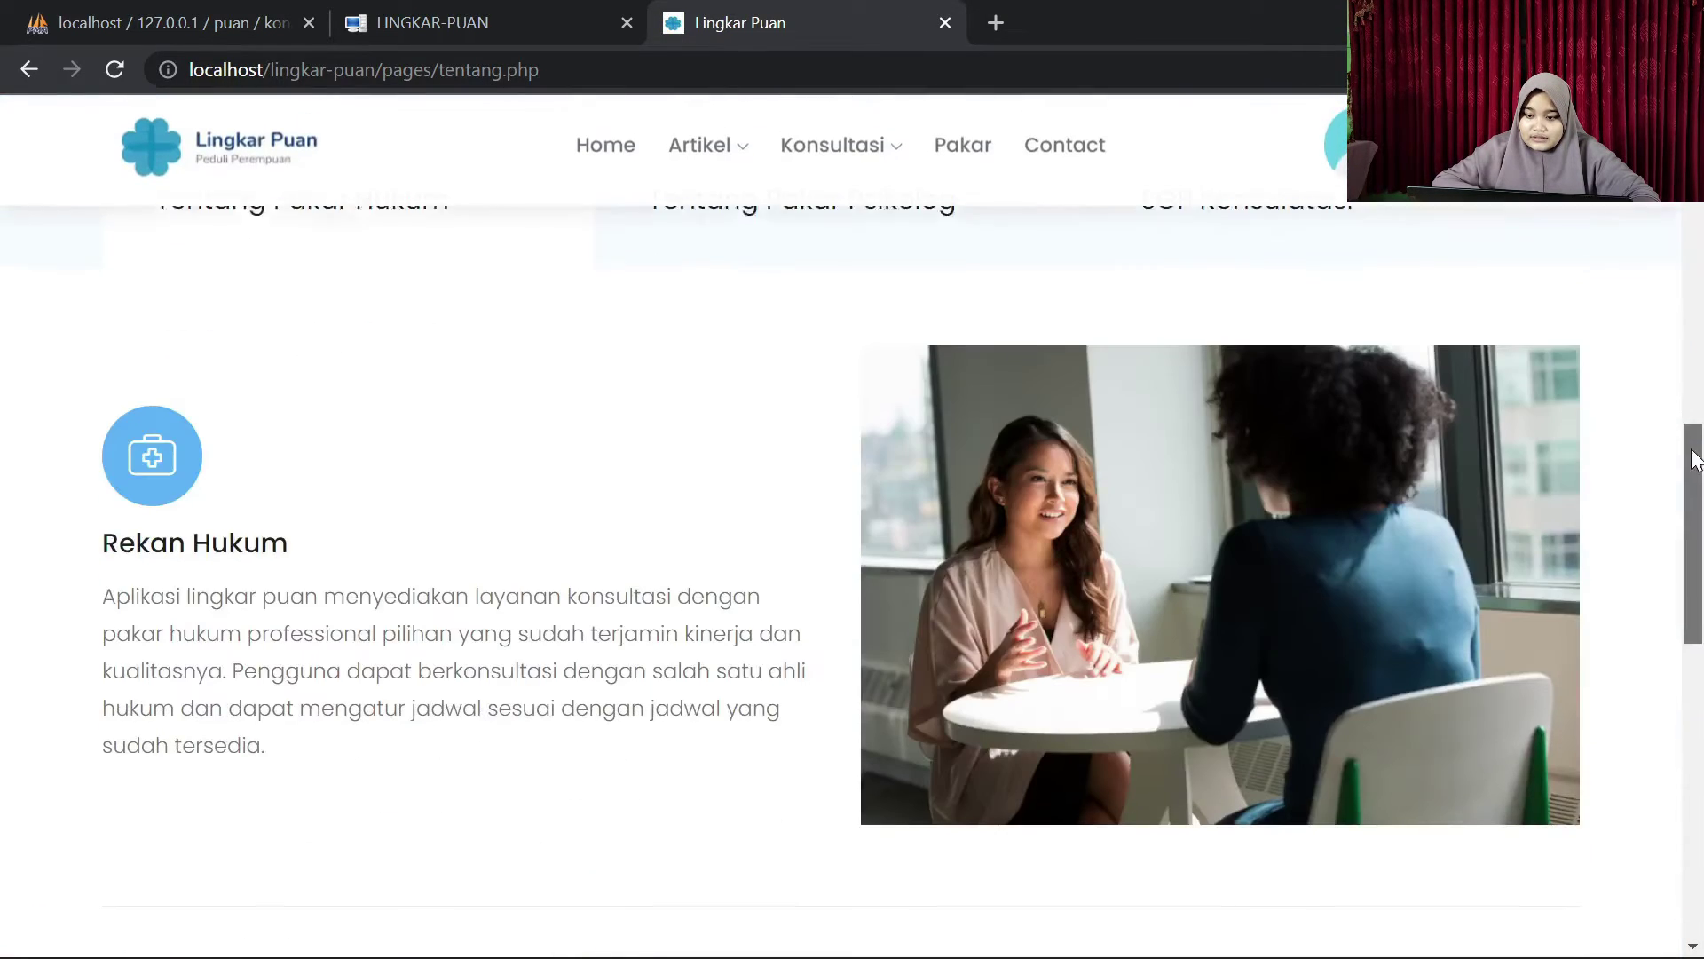
{"action": "left_click", "coordinate": [1282, 263]}
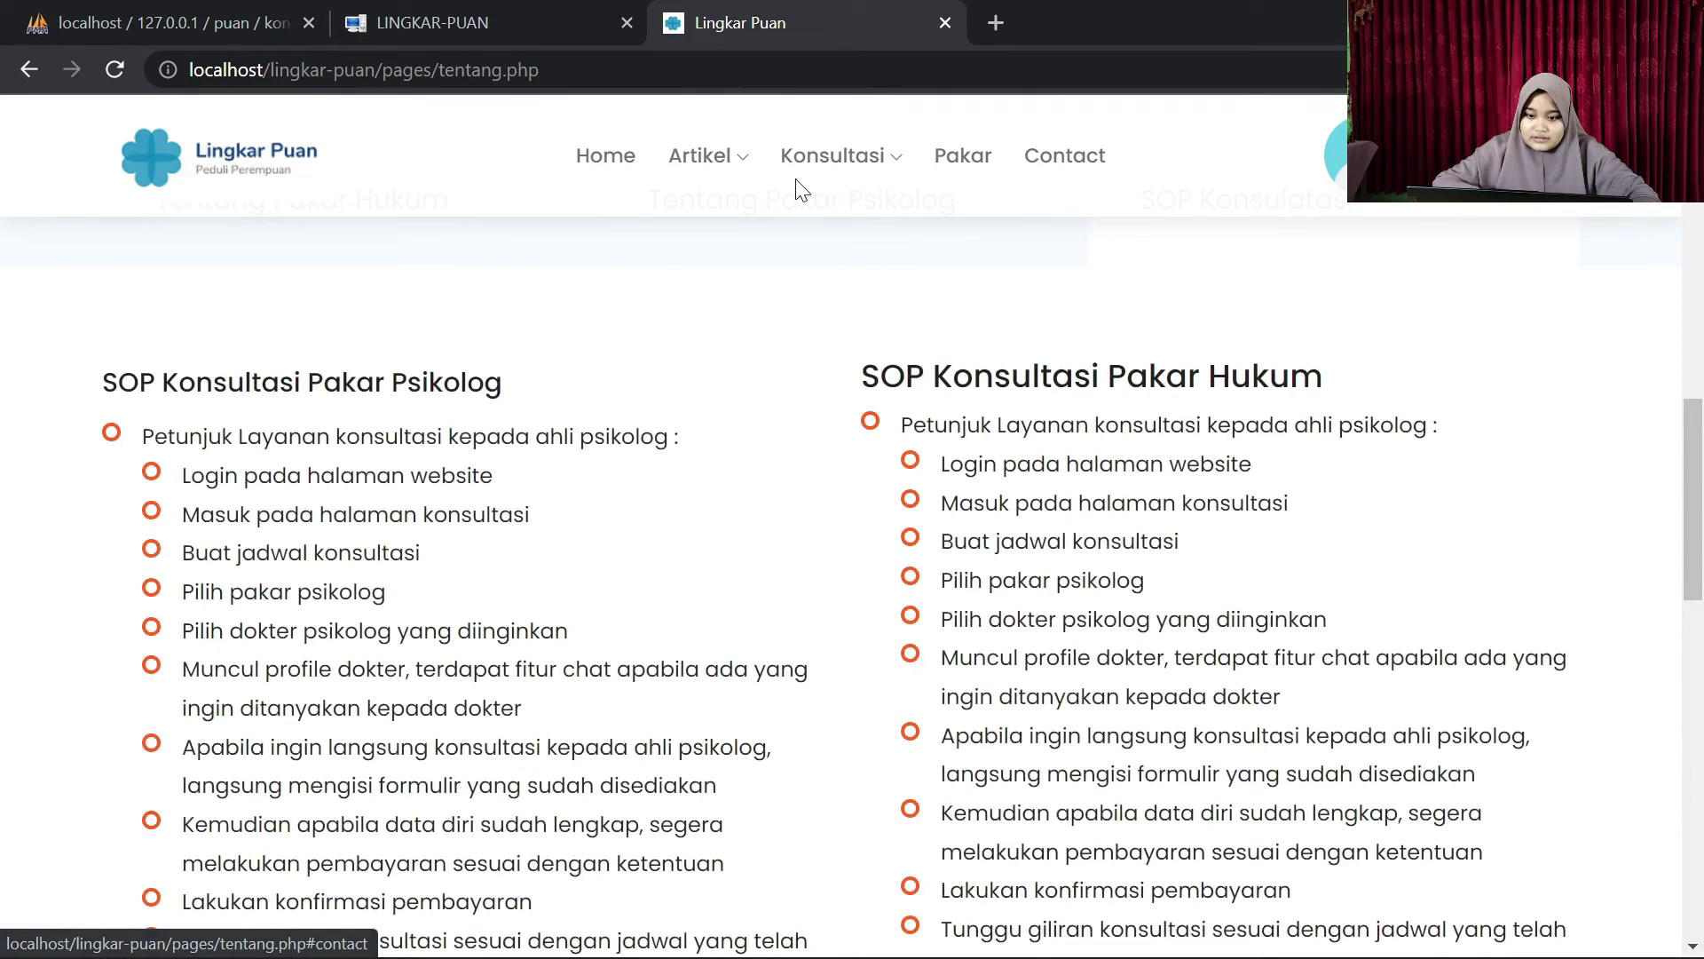
{"action": "mouse_move", "coordinate": [830, 164]}
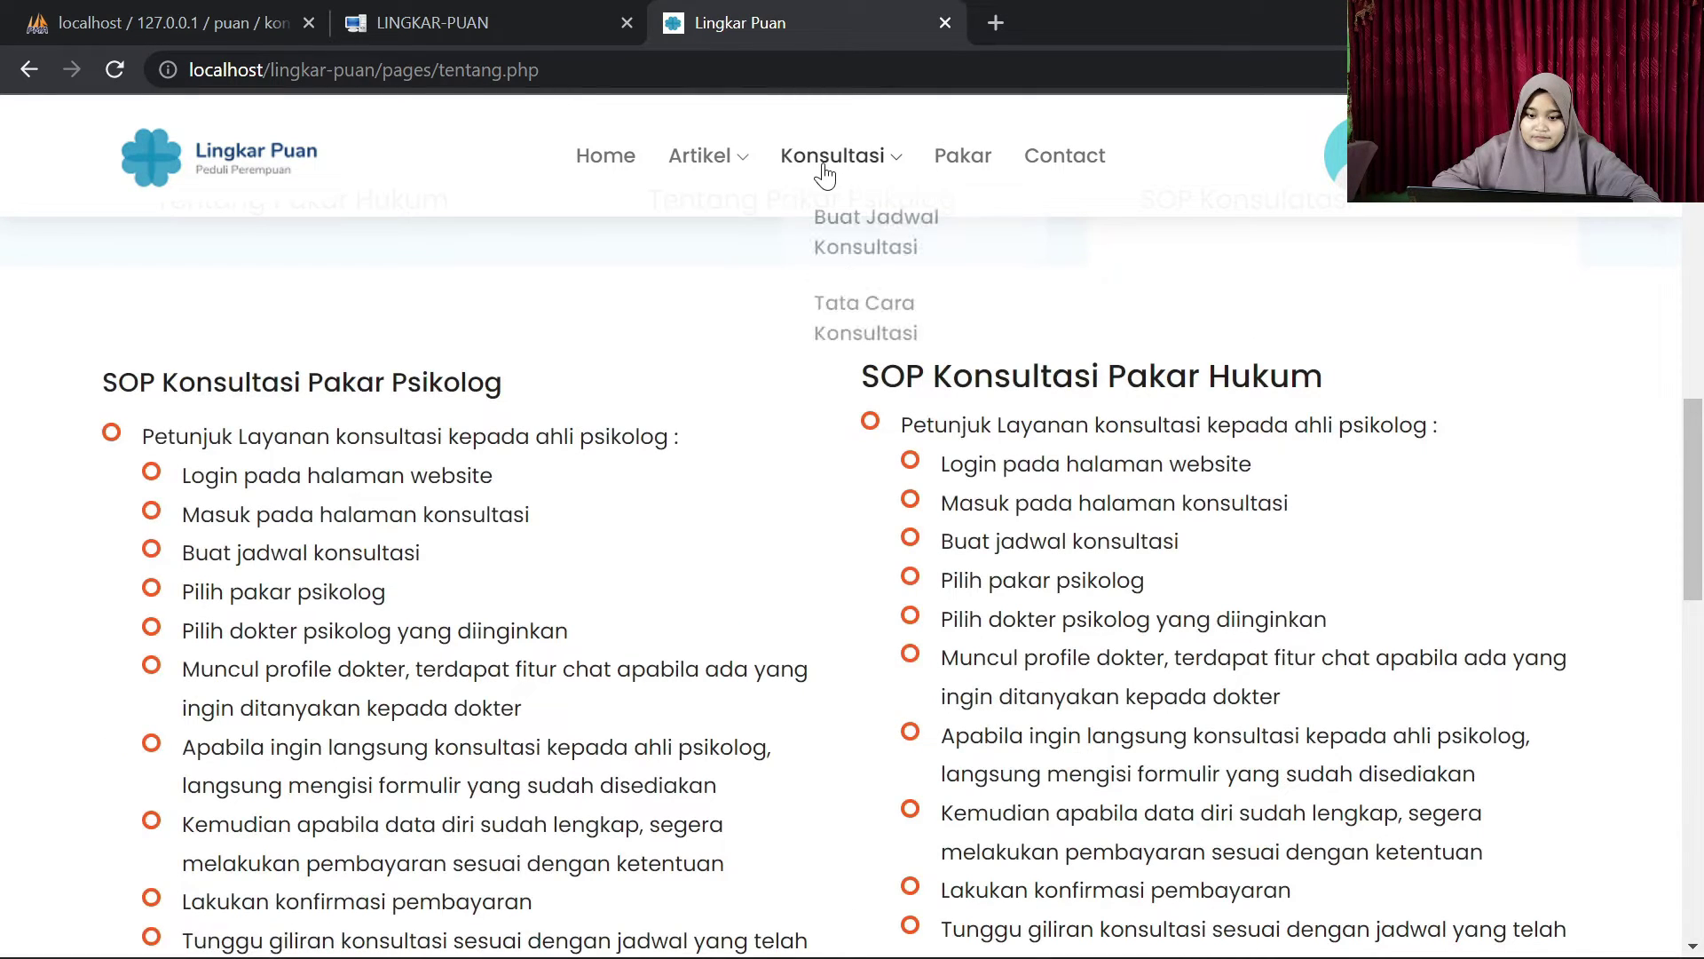
{"action": "left_click", "coordinate": [844, 232]}
Step: Book a legal consultation for Selasa 11.00 - 12.00 with Dr. Anshari, message 'pesann', and submit
{"action": "scroll", "coordinate": [1689, 512], "scroll_direction": "down", "scroll_amount": 3}
{"action": "left_click_drag", "start_coordinate": [1686, 503], "coordinate": [1686, 526]}
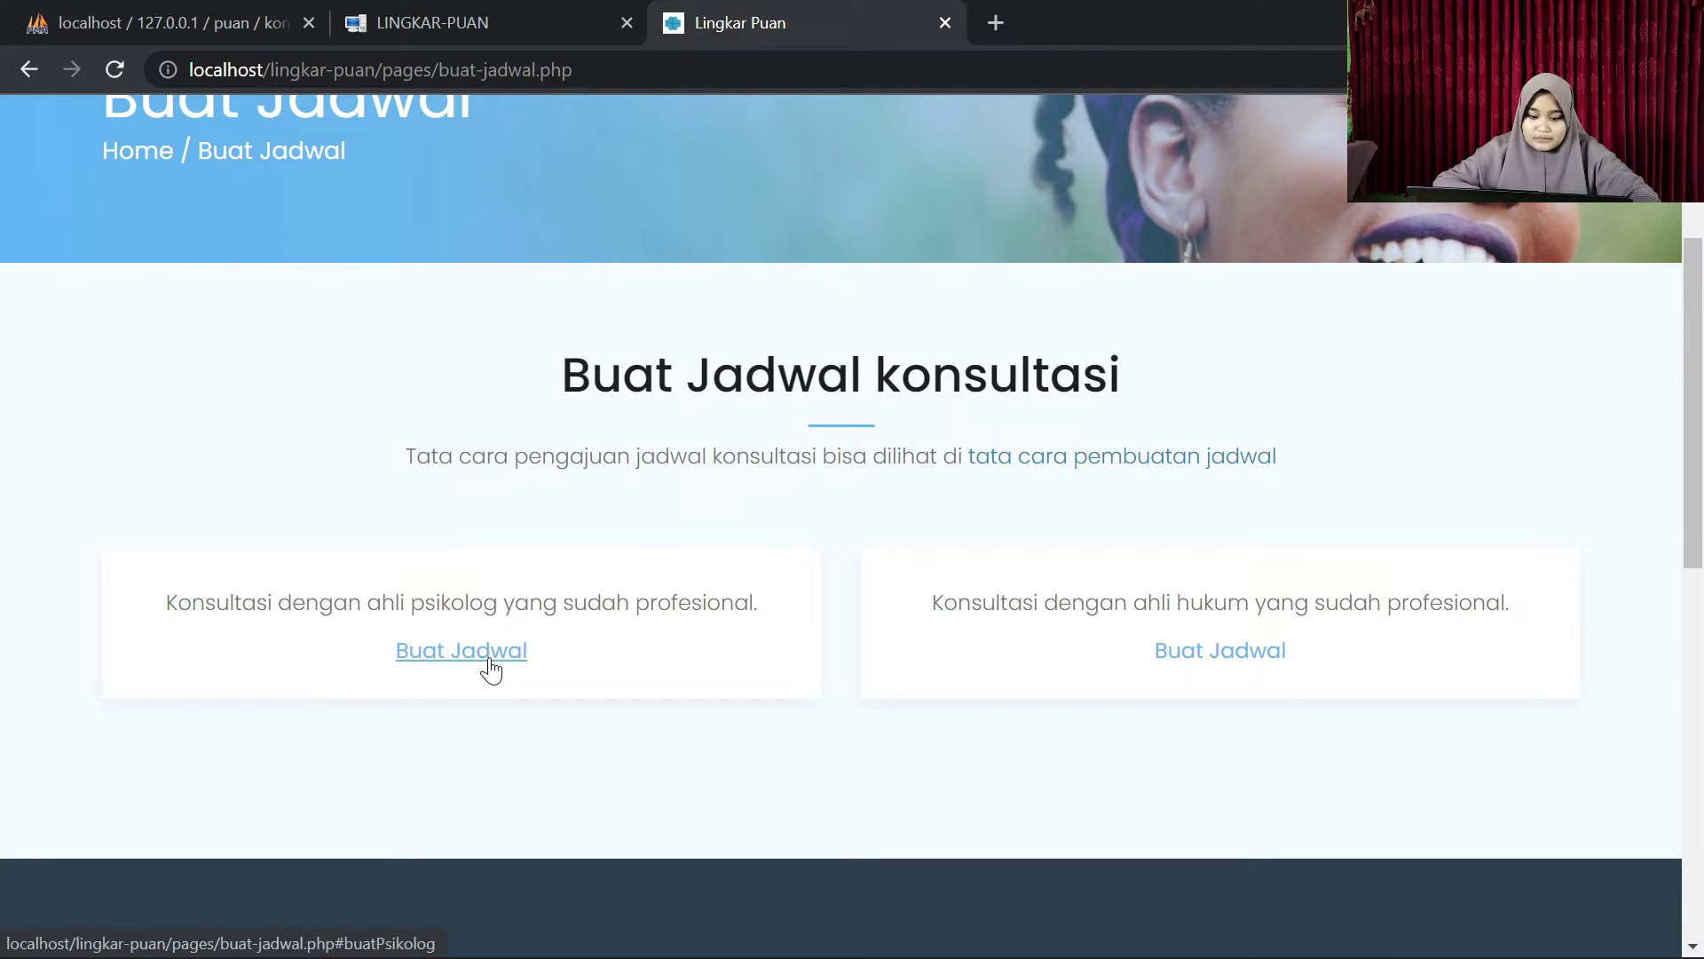
{"action": "left_click", "coordinate": [1218, 651]}
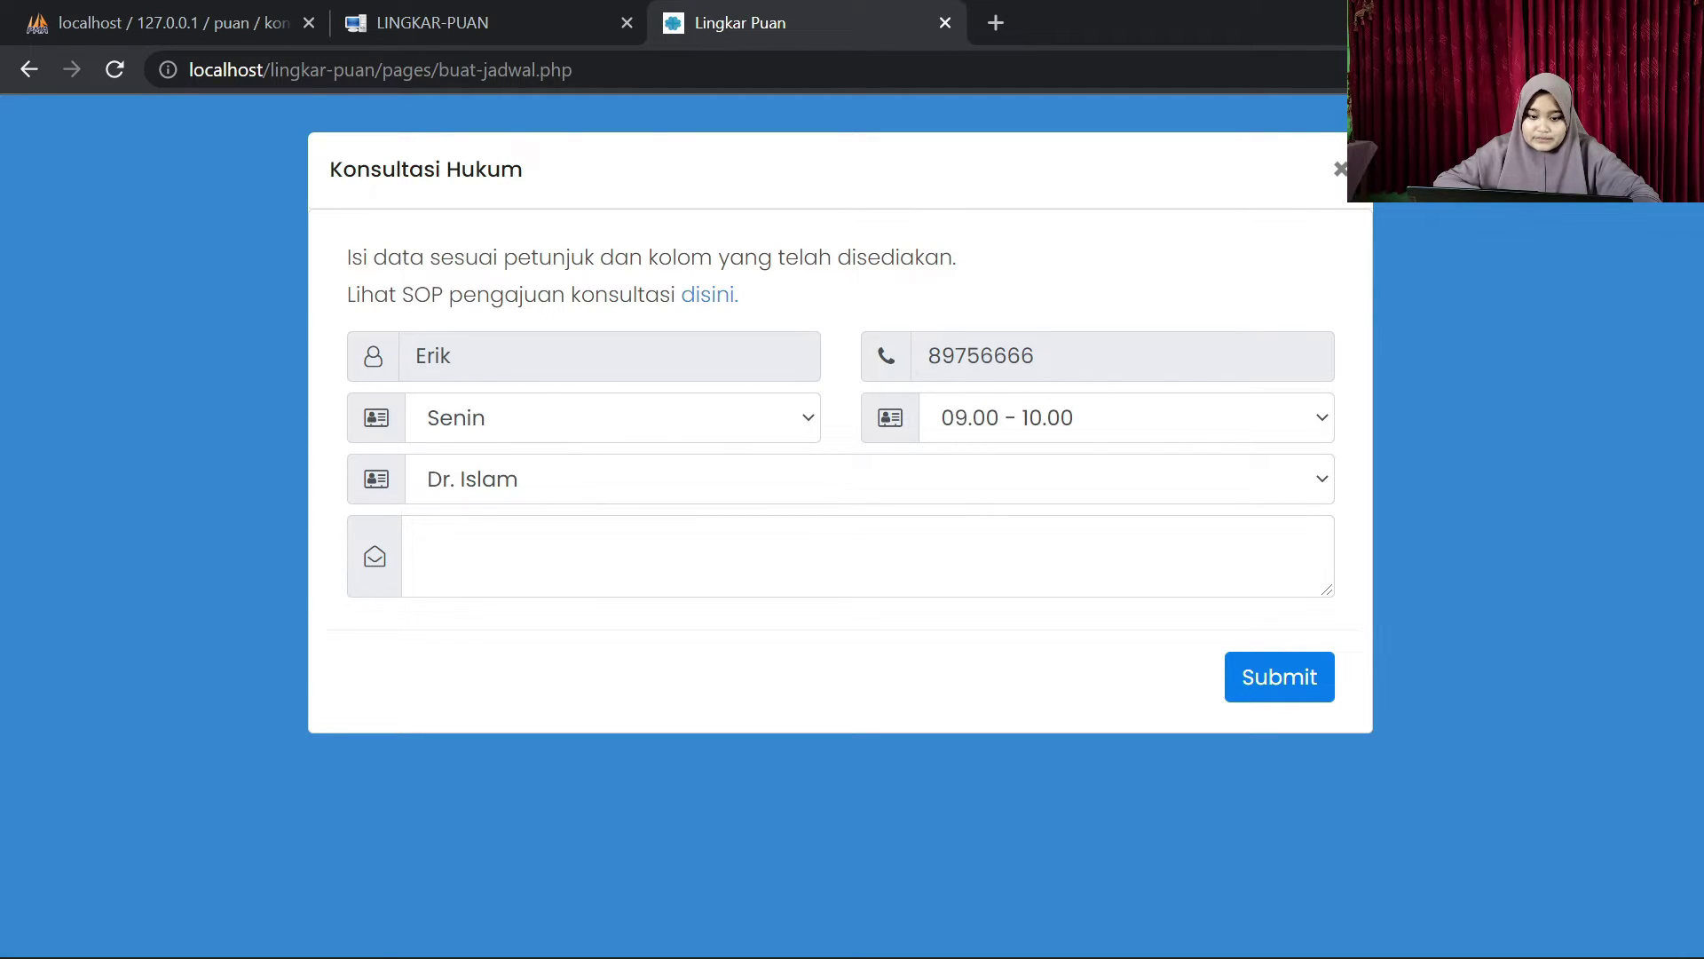
{"action": "left_click", "coordinate": [524, 433]}
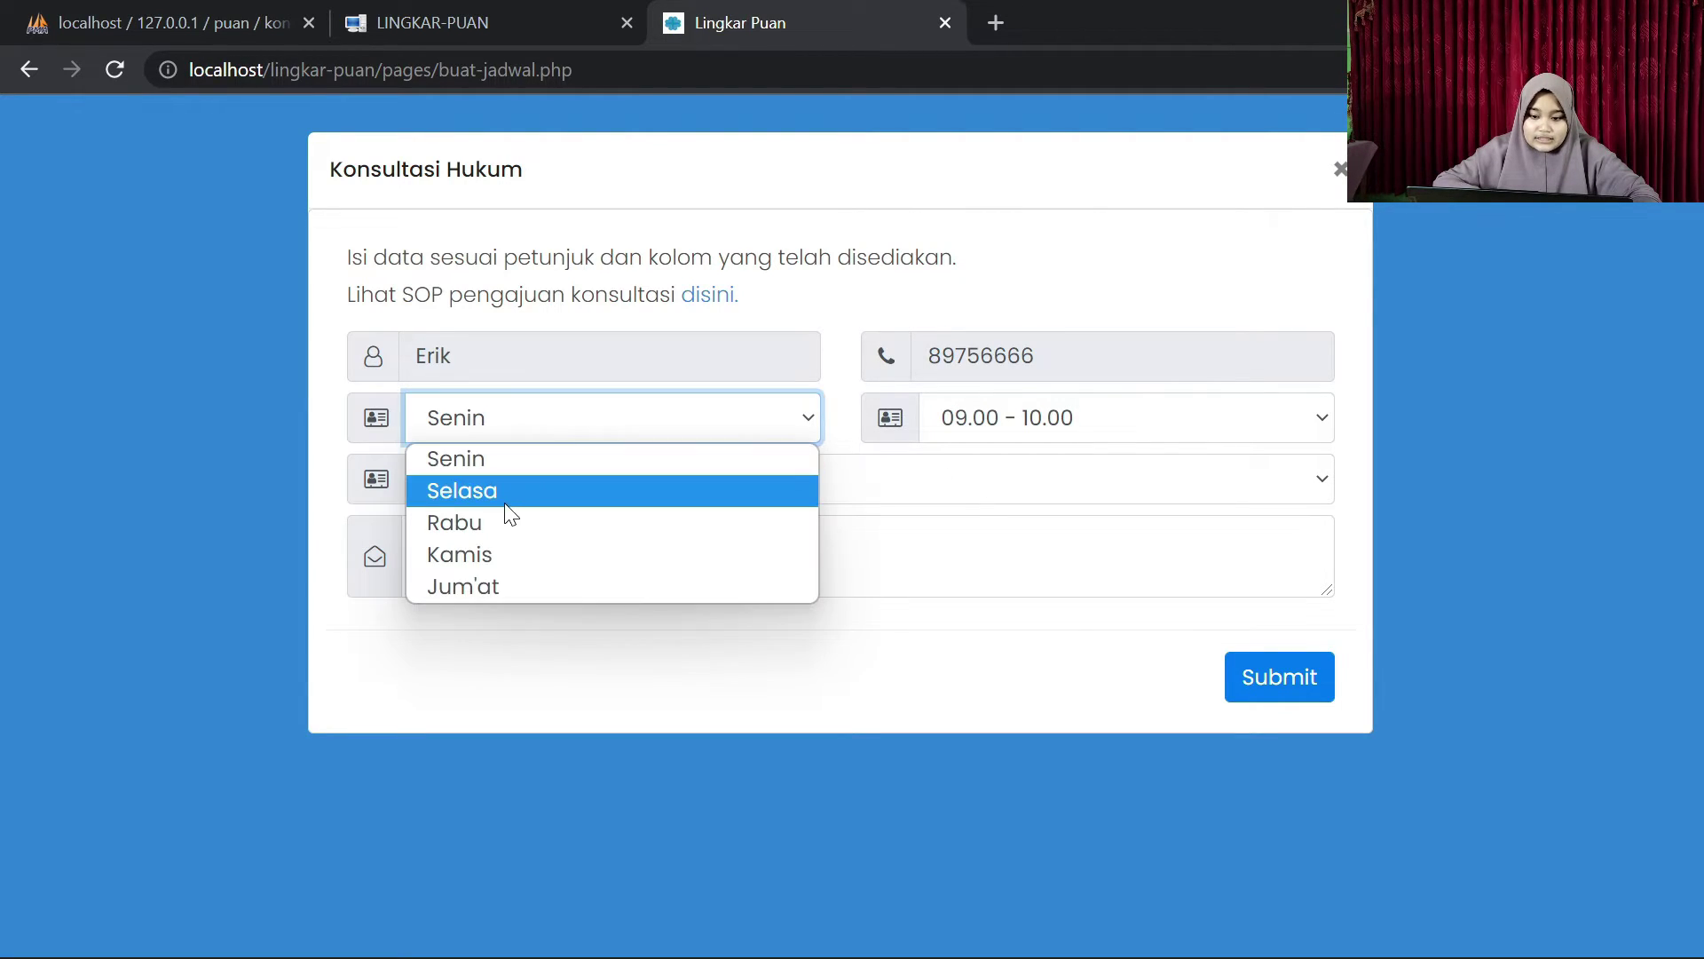
{"action": "left_click", "coordinate": [506, 495]}
{"action": "left_click", "coordinate": [1127, 406]}
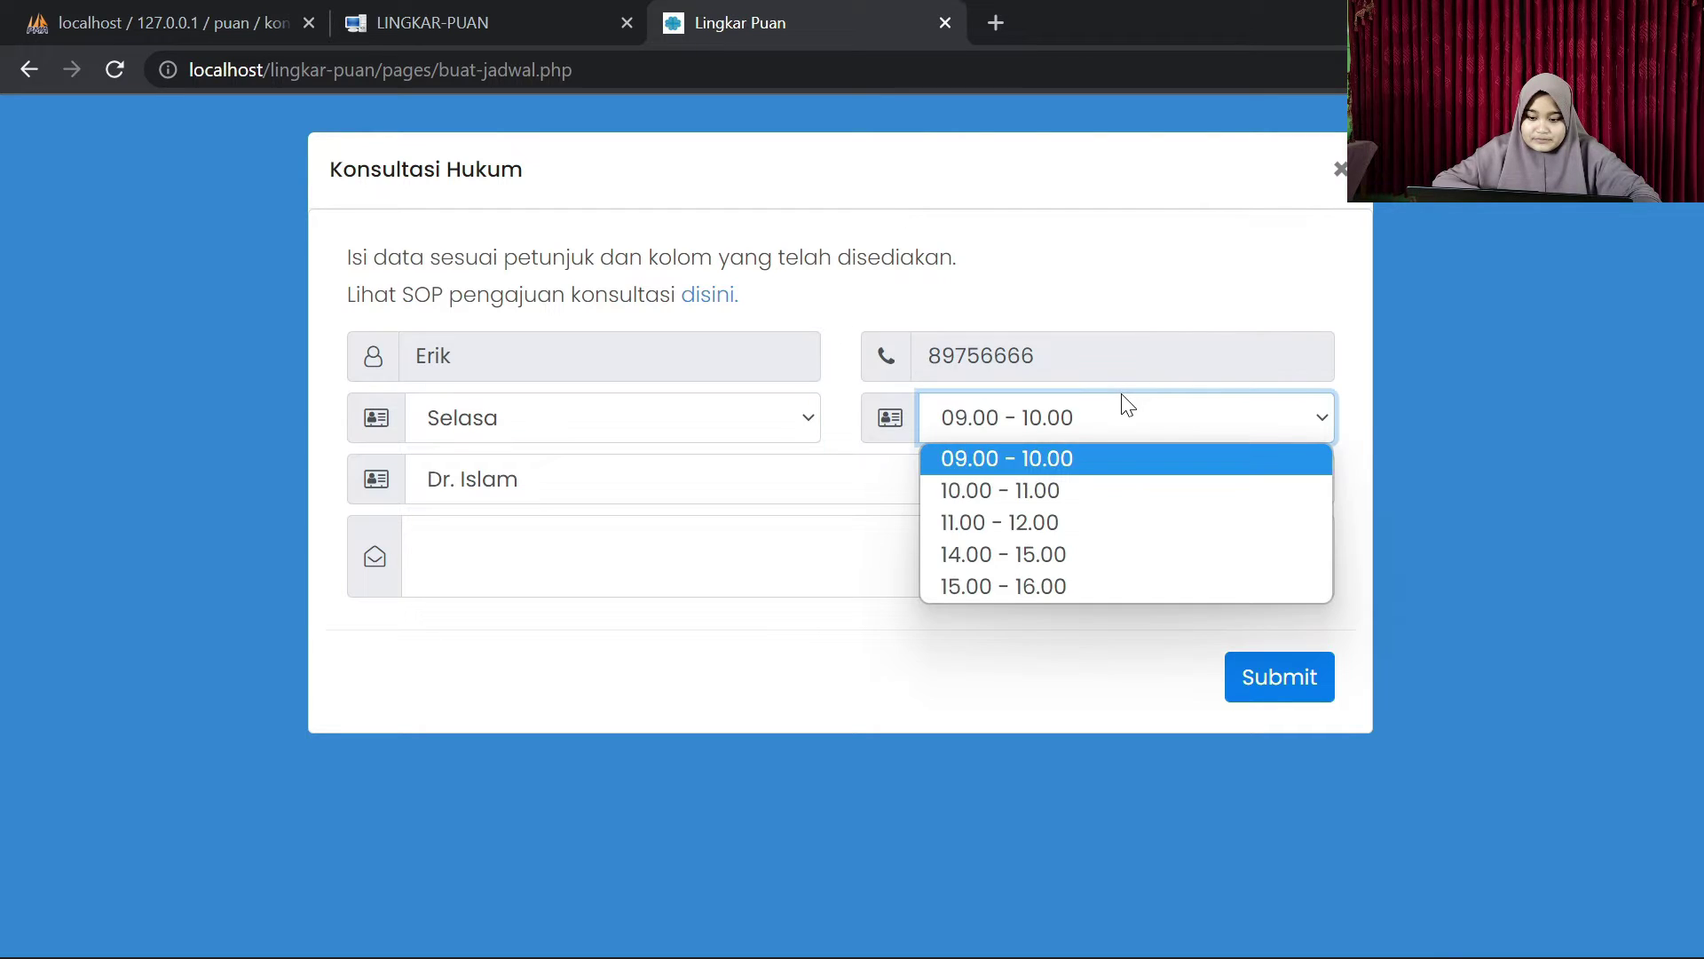
{"action": "left_click", "coordinate": [1041, 520]}
{"action": "left_click", "coordinate": [732, 499]}
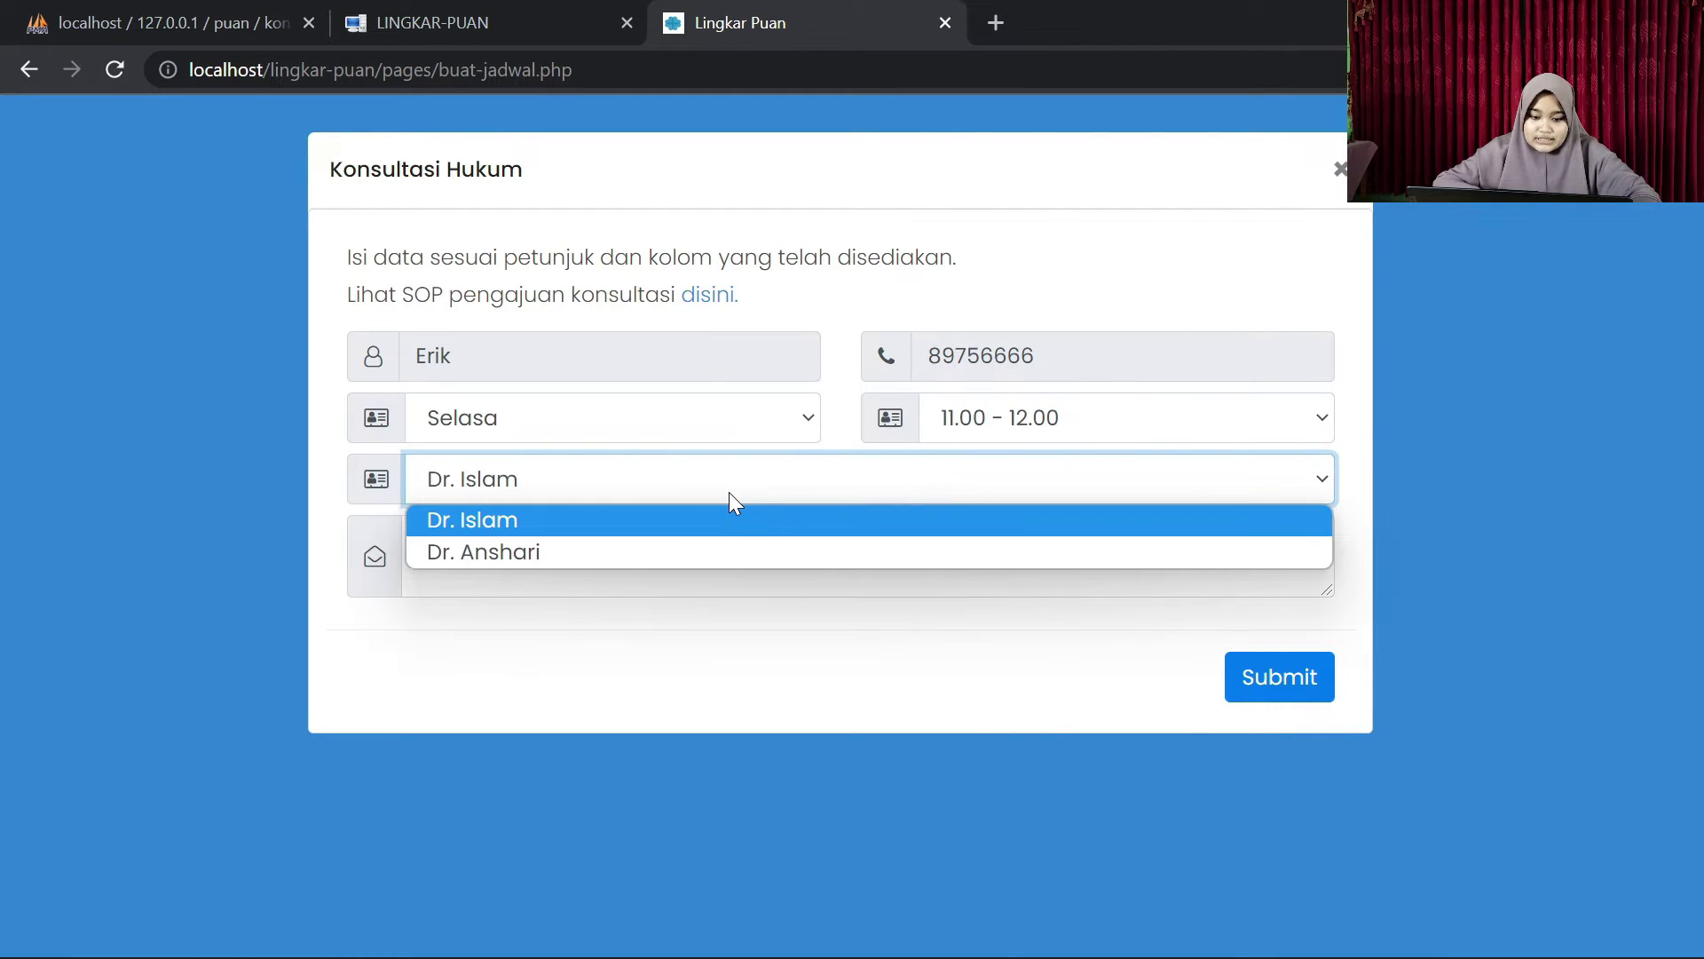
{"action": "left_click", "coordinate": [694, 554]}
{"action": "left_click", "coordinate": [600, 571]}
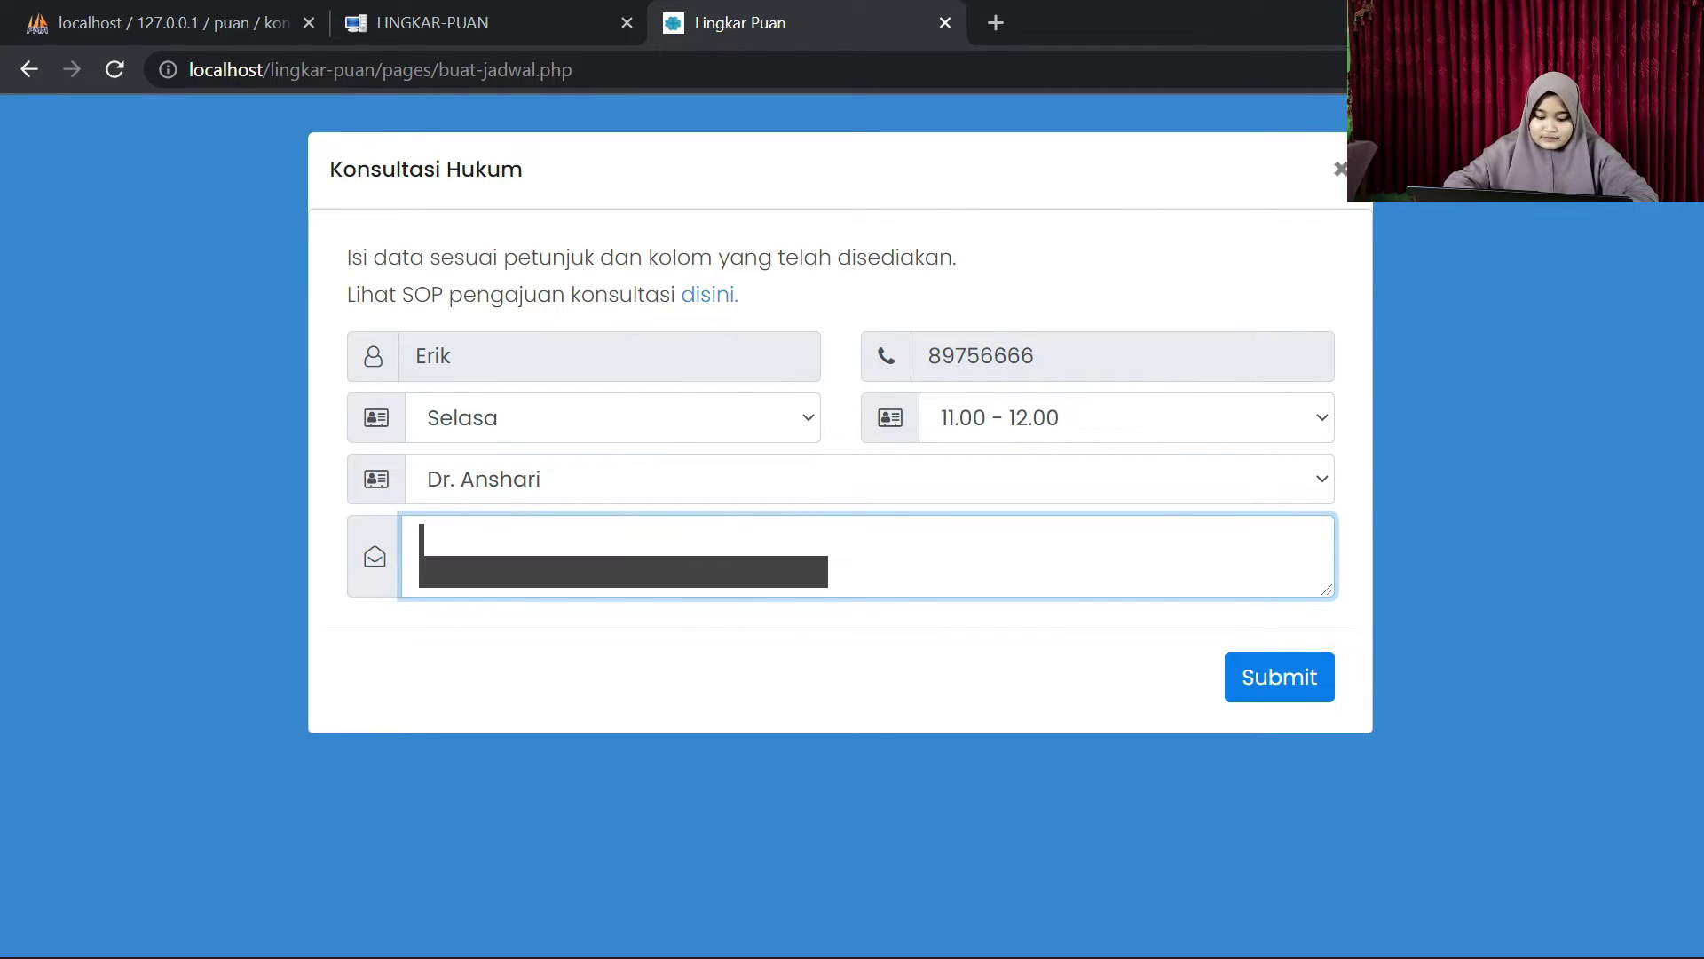
{"action": "type", "text": "pesann"}
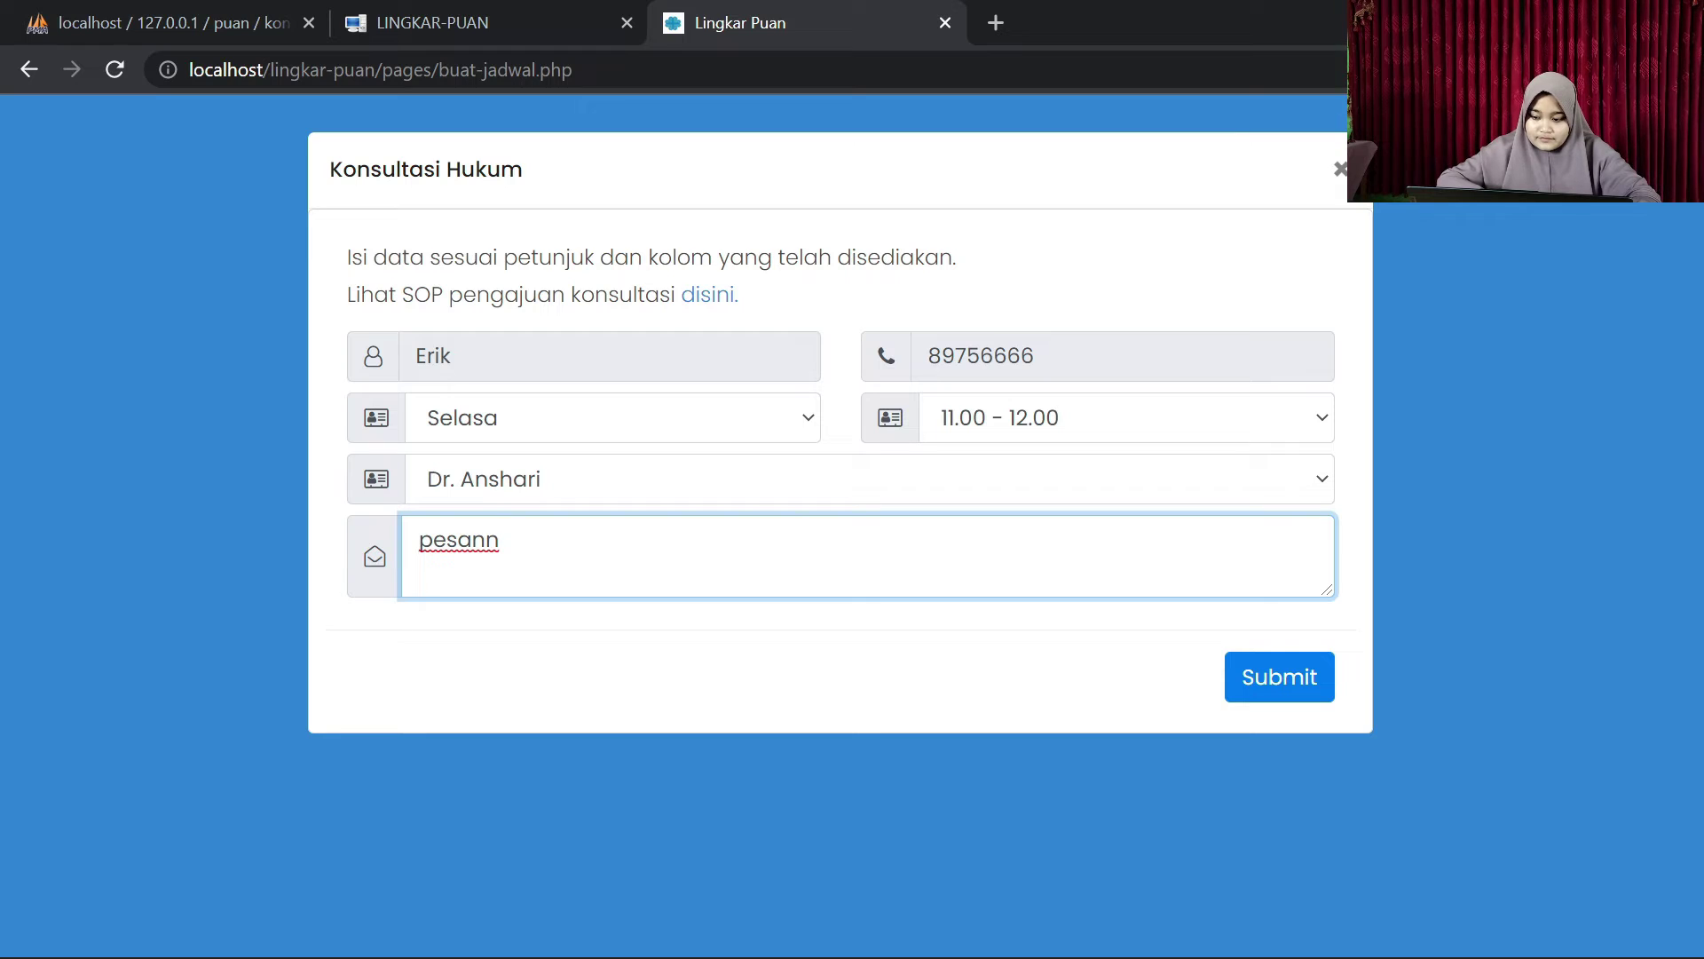
{"action": "left_click", "coordinate": [1237, 688]}
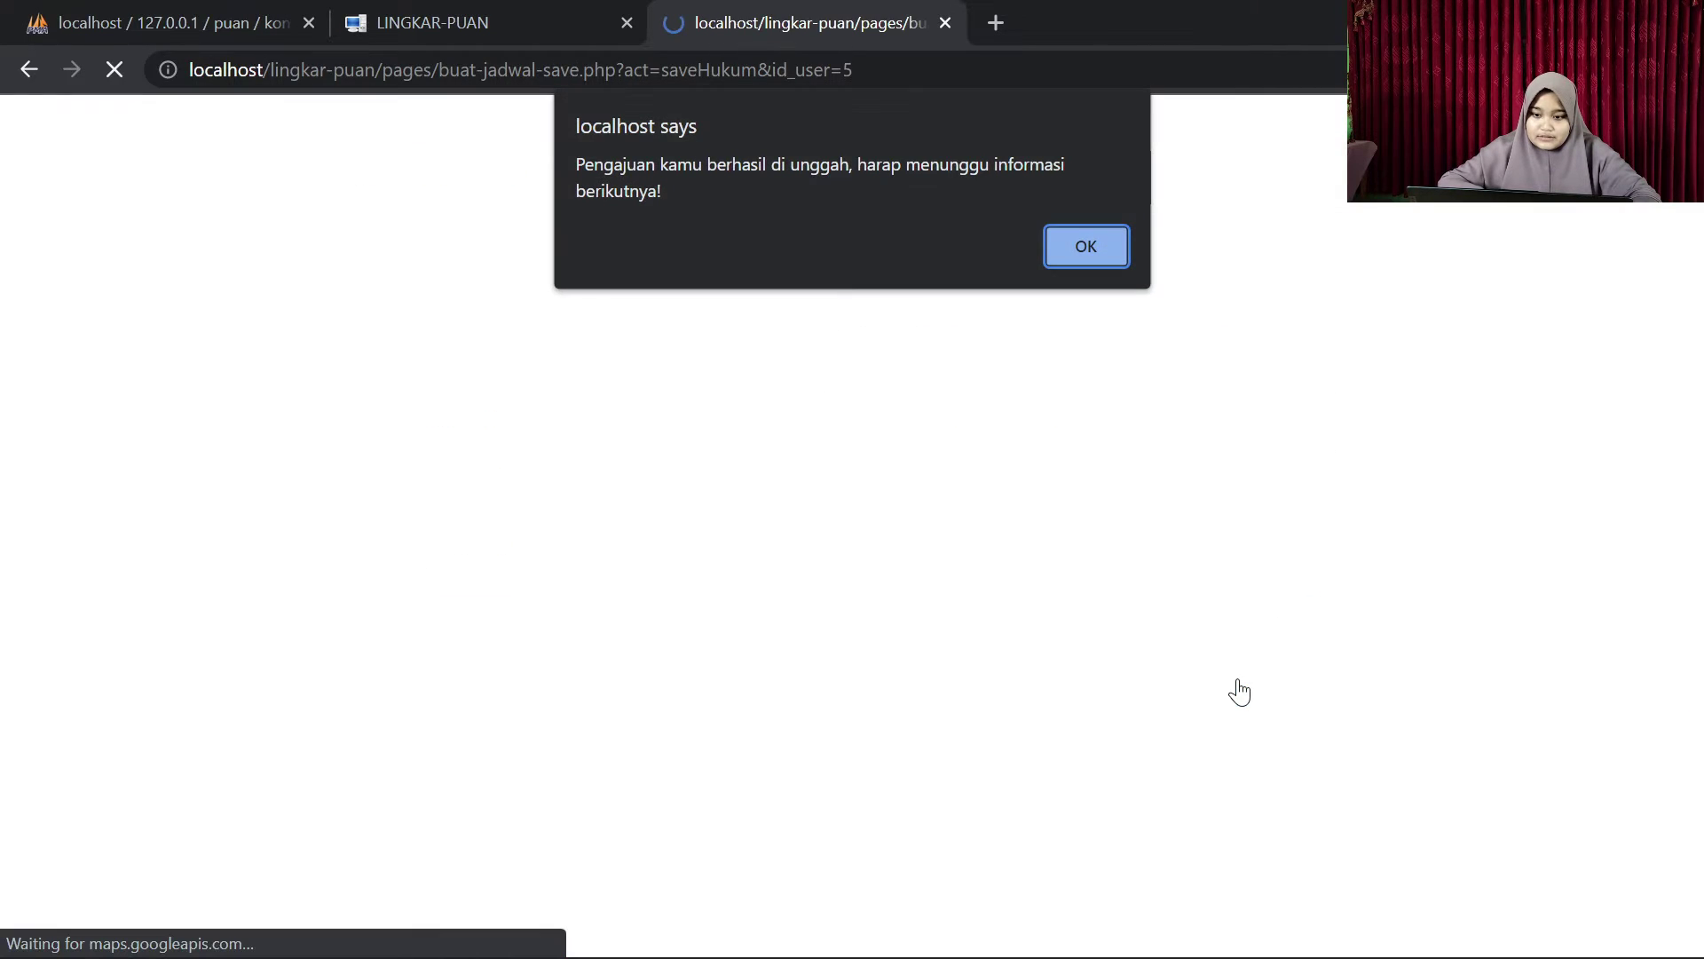
Step: Dismiss the confirmation, check the Dr. Anshari request is Dalam Antrian in your profile, then go home
{"action": "left_click", "coordinate": [1093, 257]}
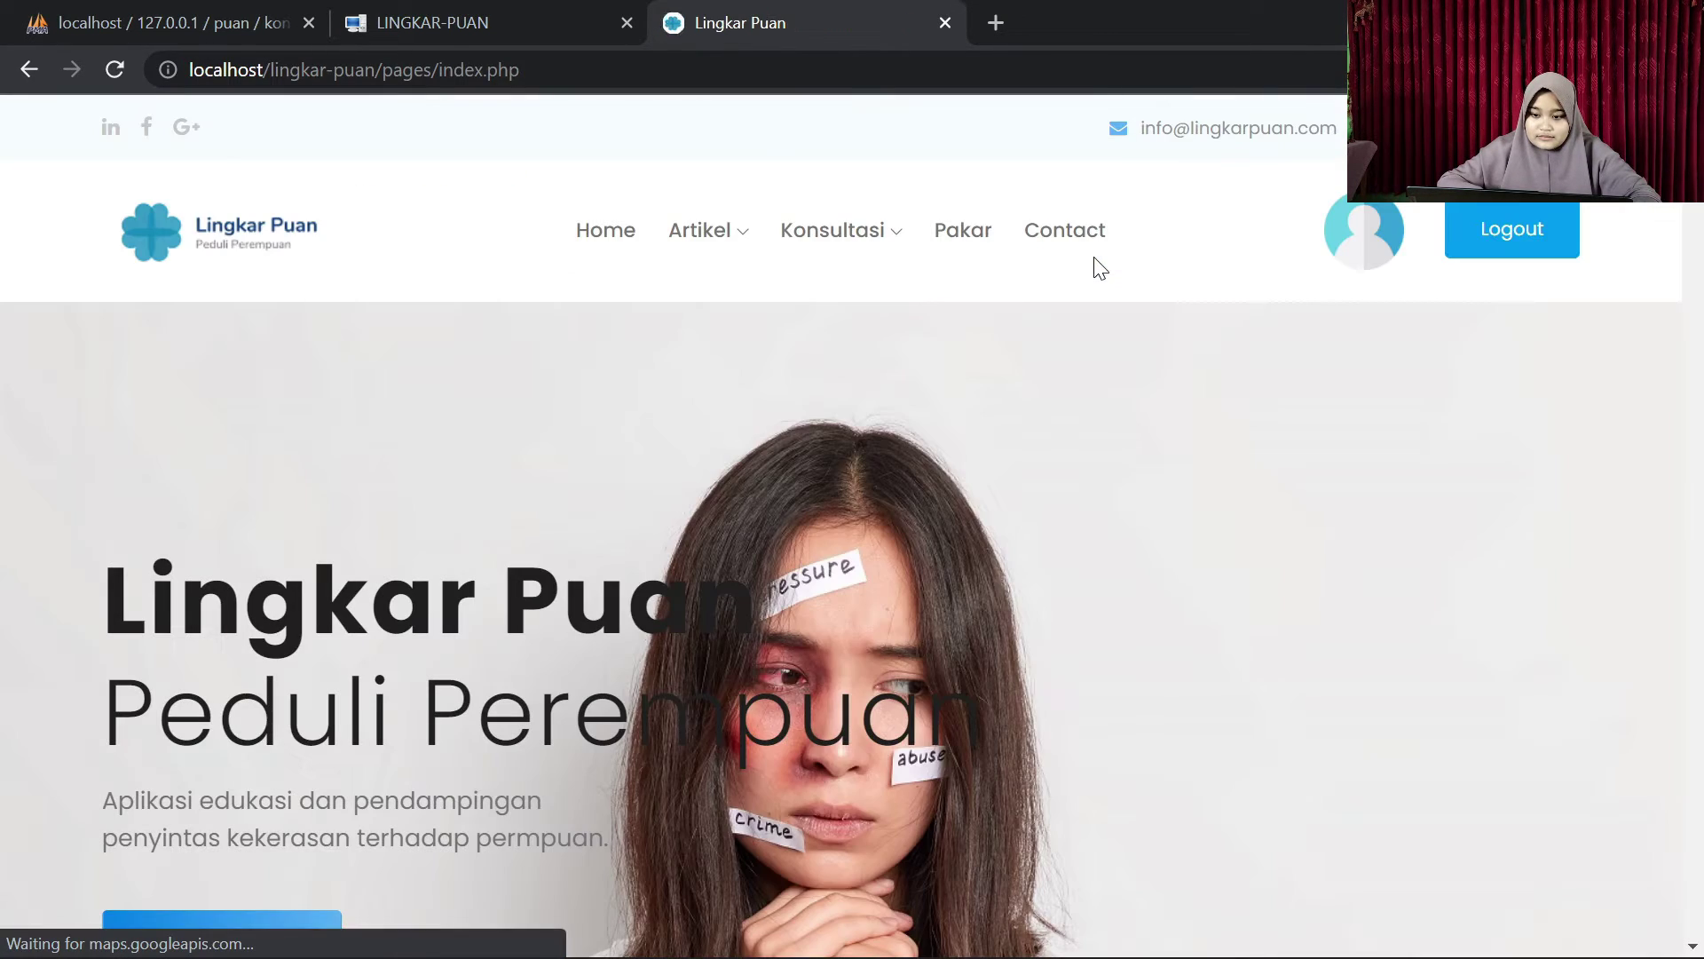
{"action": "mouse_move", "coordinate": [842, 242]}
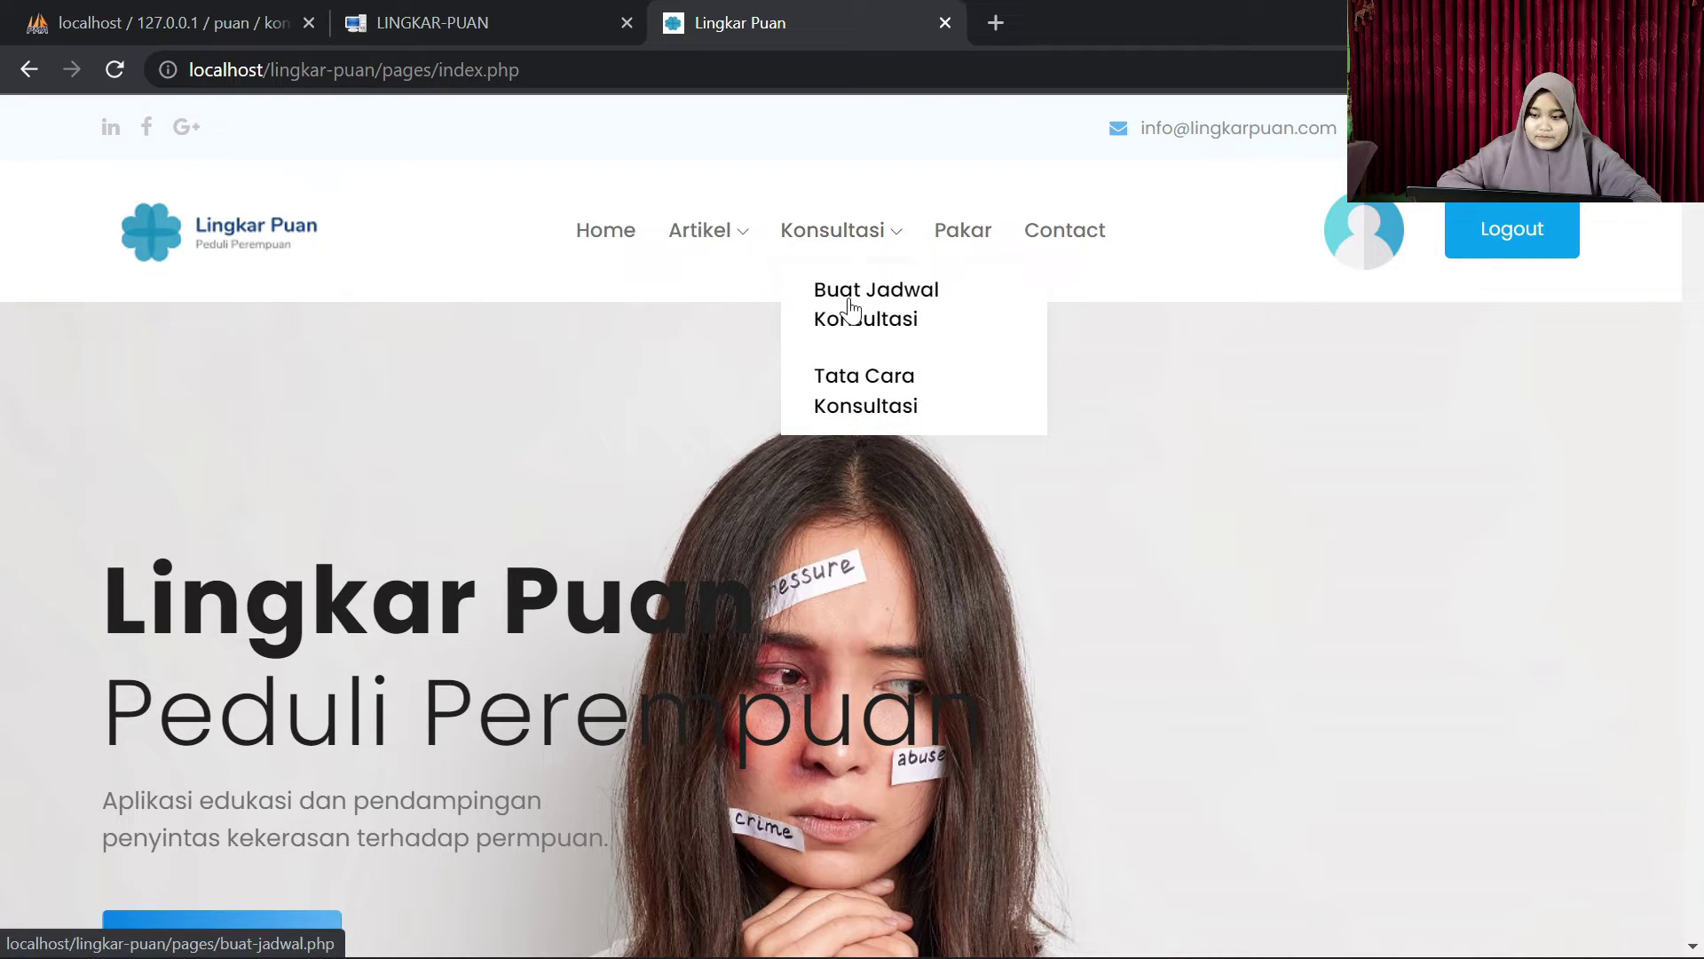
{"action": "left_click", "coordinate": [1367, 229]}
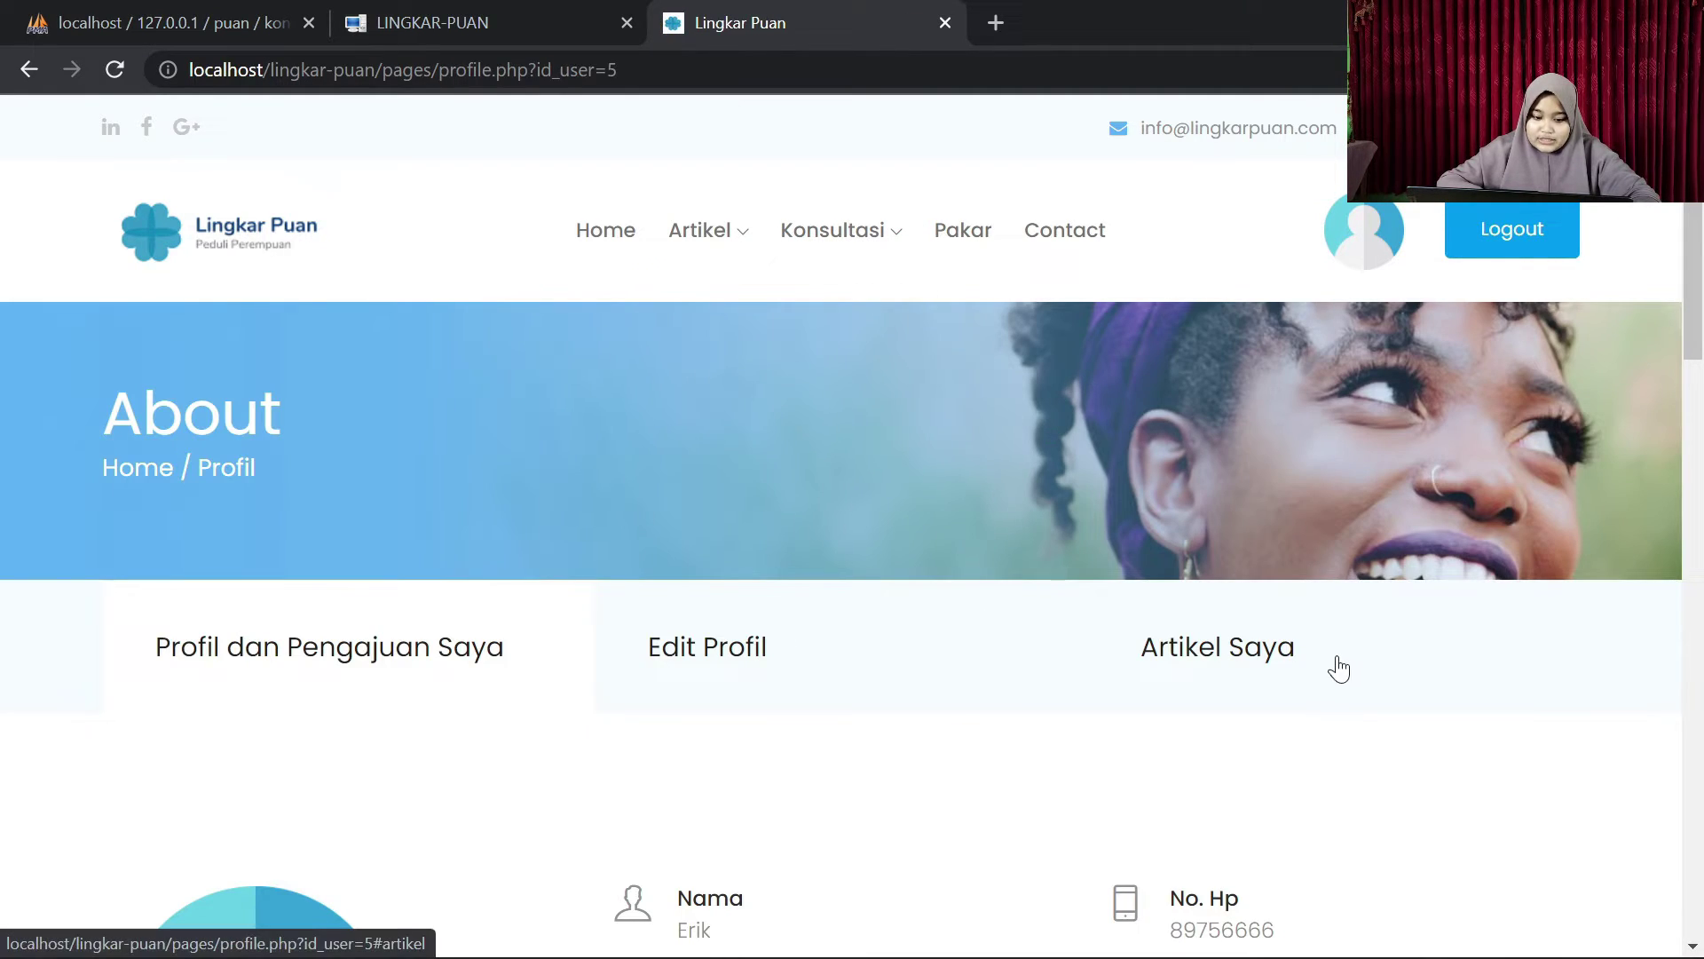
{"action": "left_click", "coordinate": [1701, 389]}
{"action": "left_click_drag", "start_coordinate": [1701, 385], "coordinate": [1702, 414]}
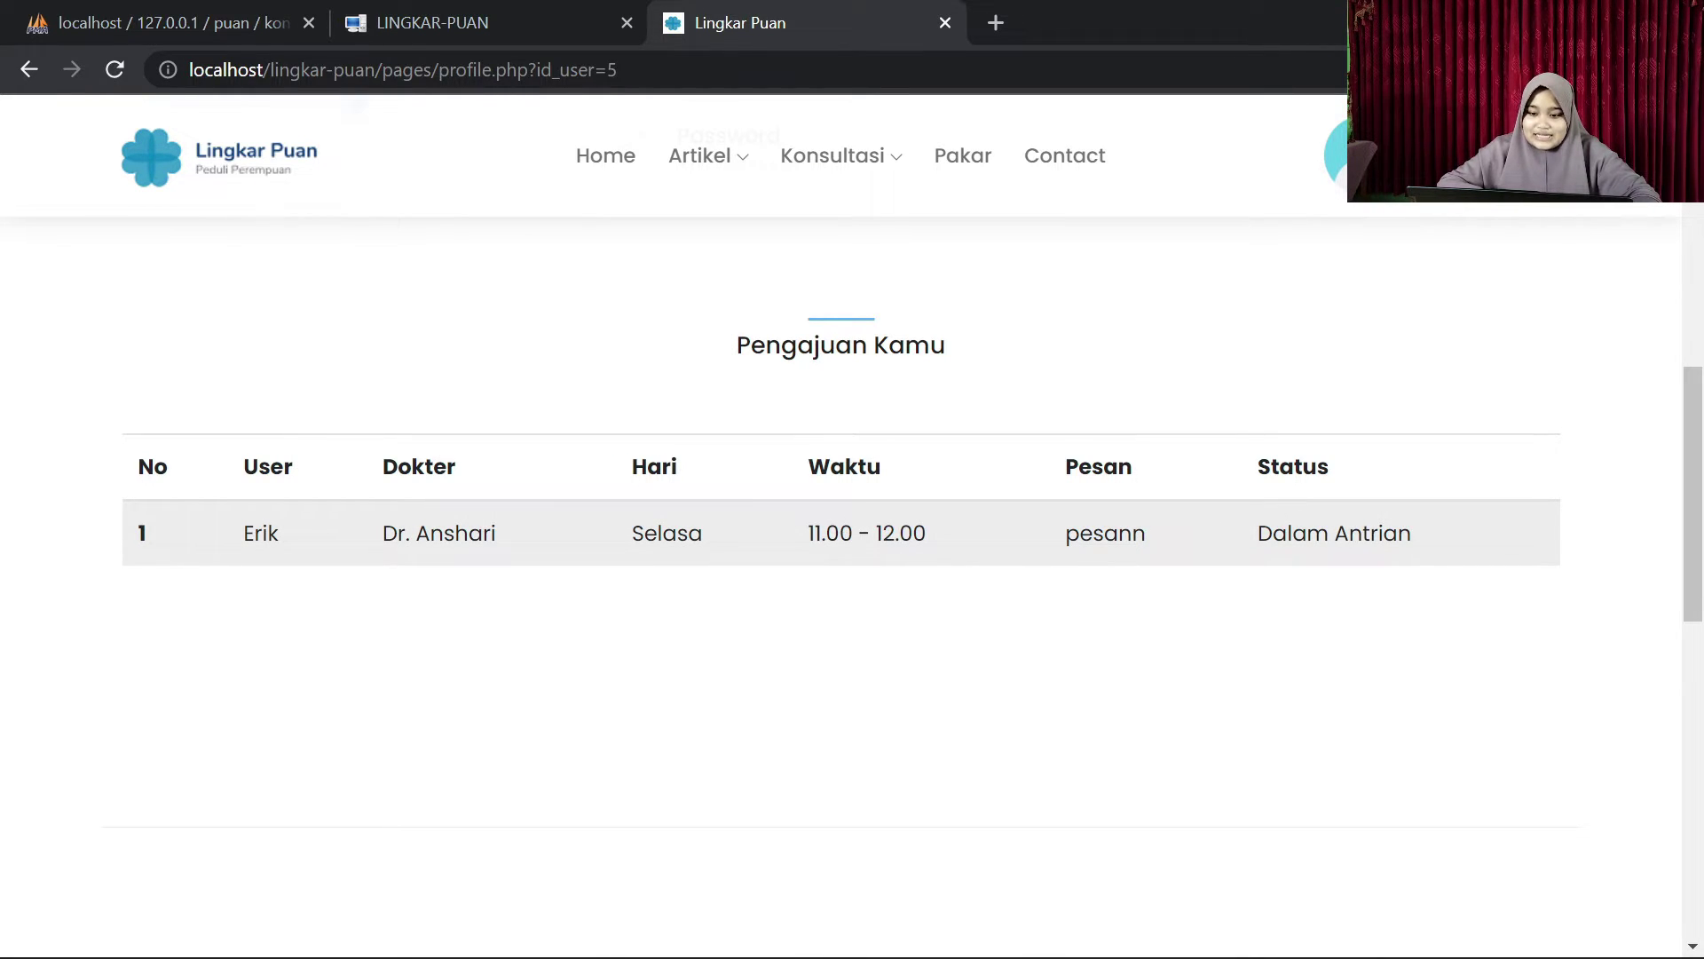
{"action": "mouse_move", "coordinate": [688, 156]}
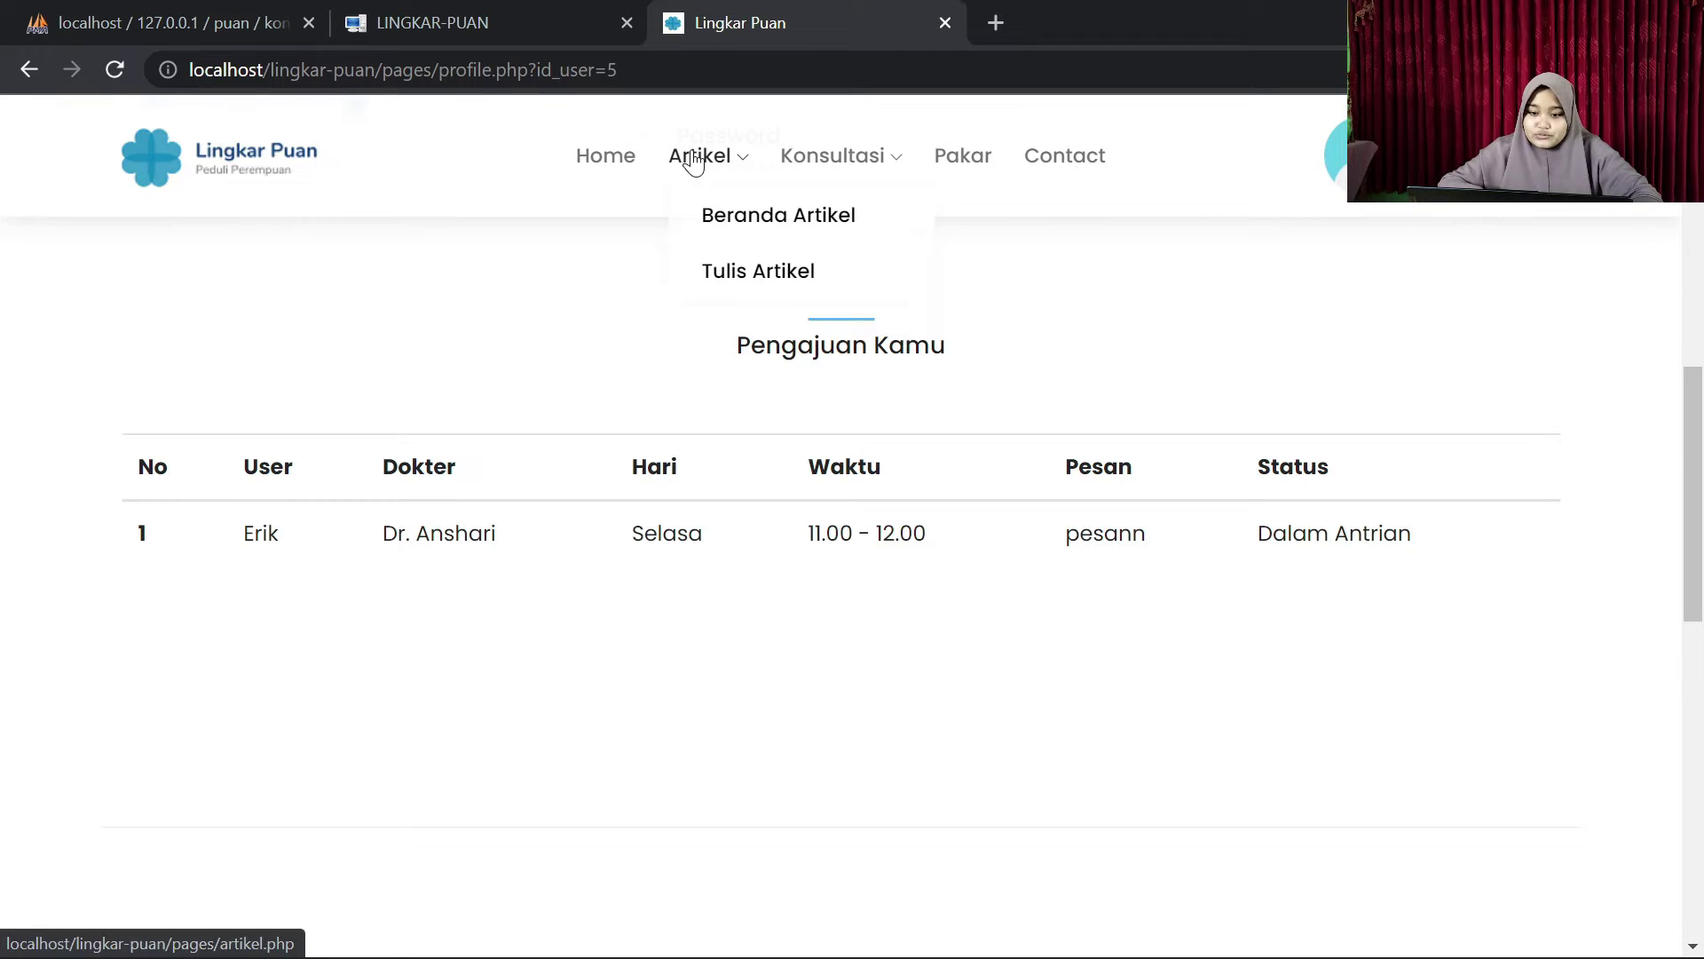
{"action": "left_click", "coordinate": [624, 162]}
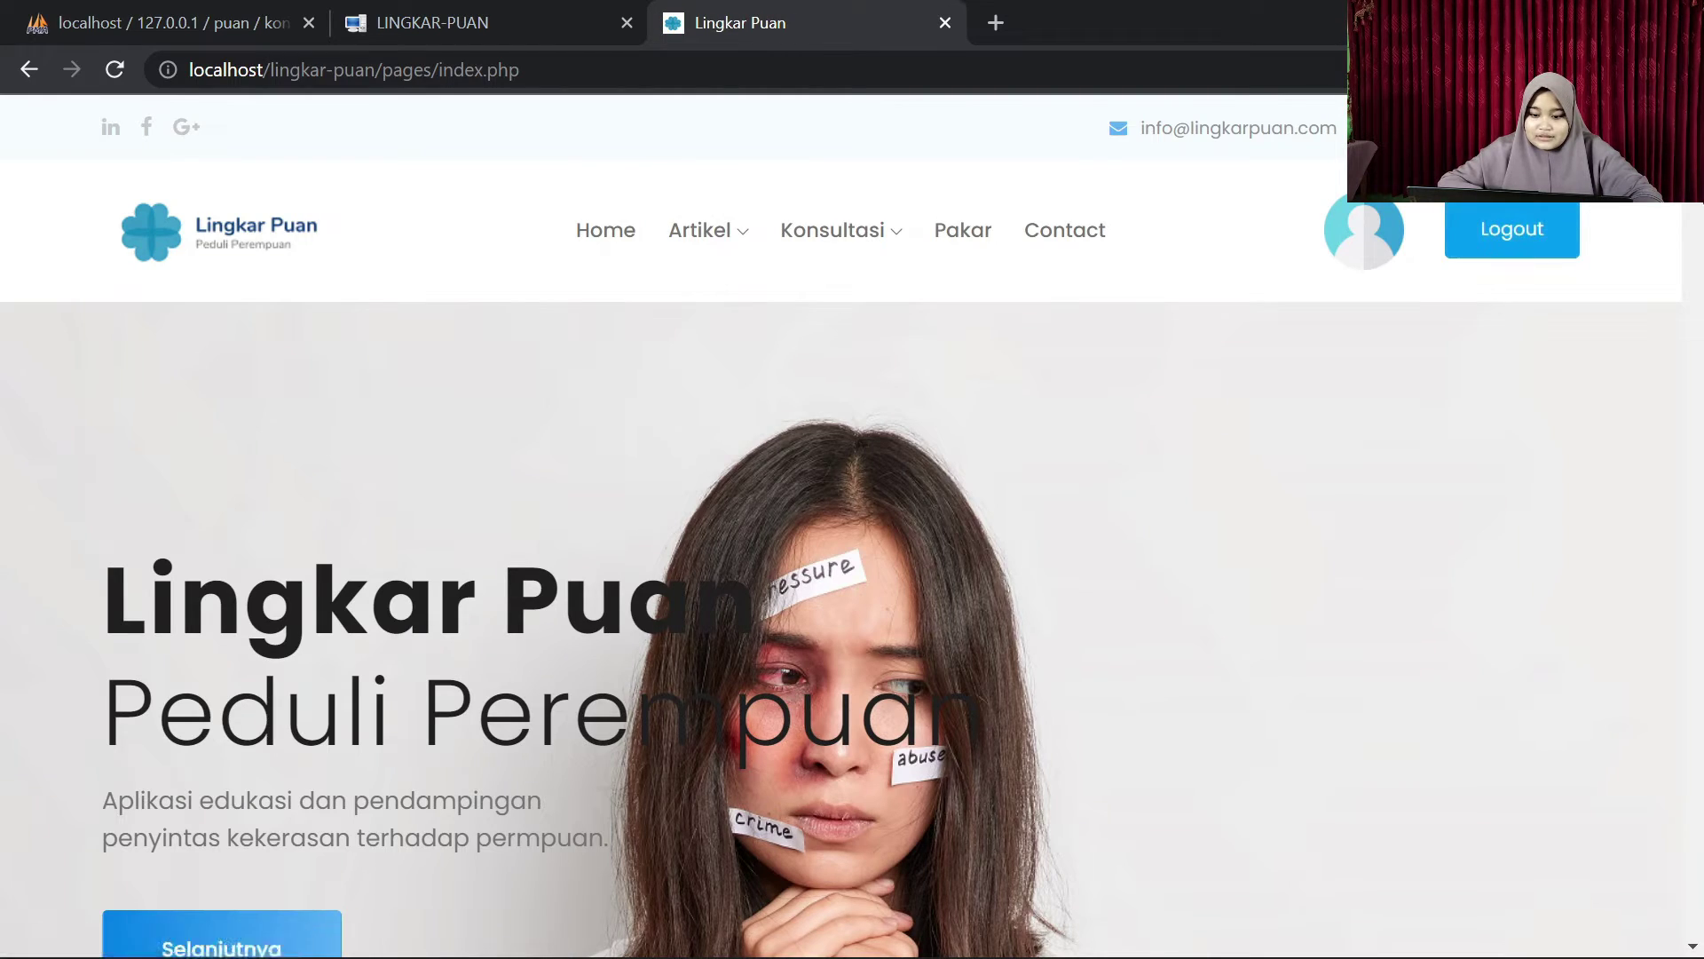
Step: Scroll down the home page and log out of the user account
{"action": "scroll", "coordinate": [1699, 382], "scroll_direction": "down", "scroll_amount": 10}
{"action": "left_click_drag", "start_coordinate": [1702, 384], "coordinate": [1605, 683]}
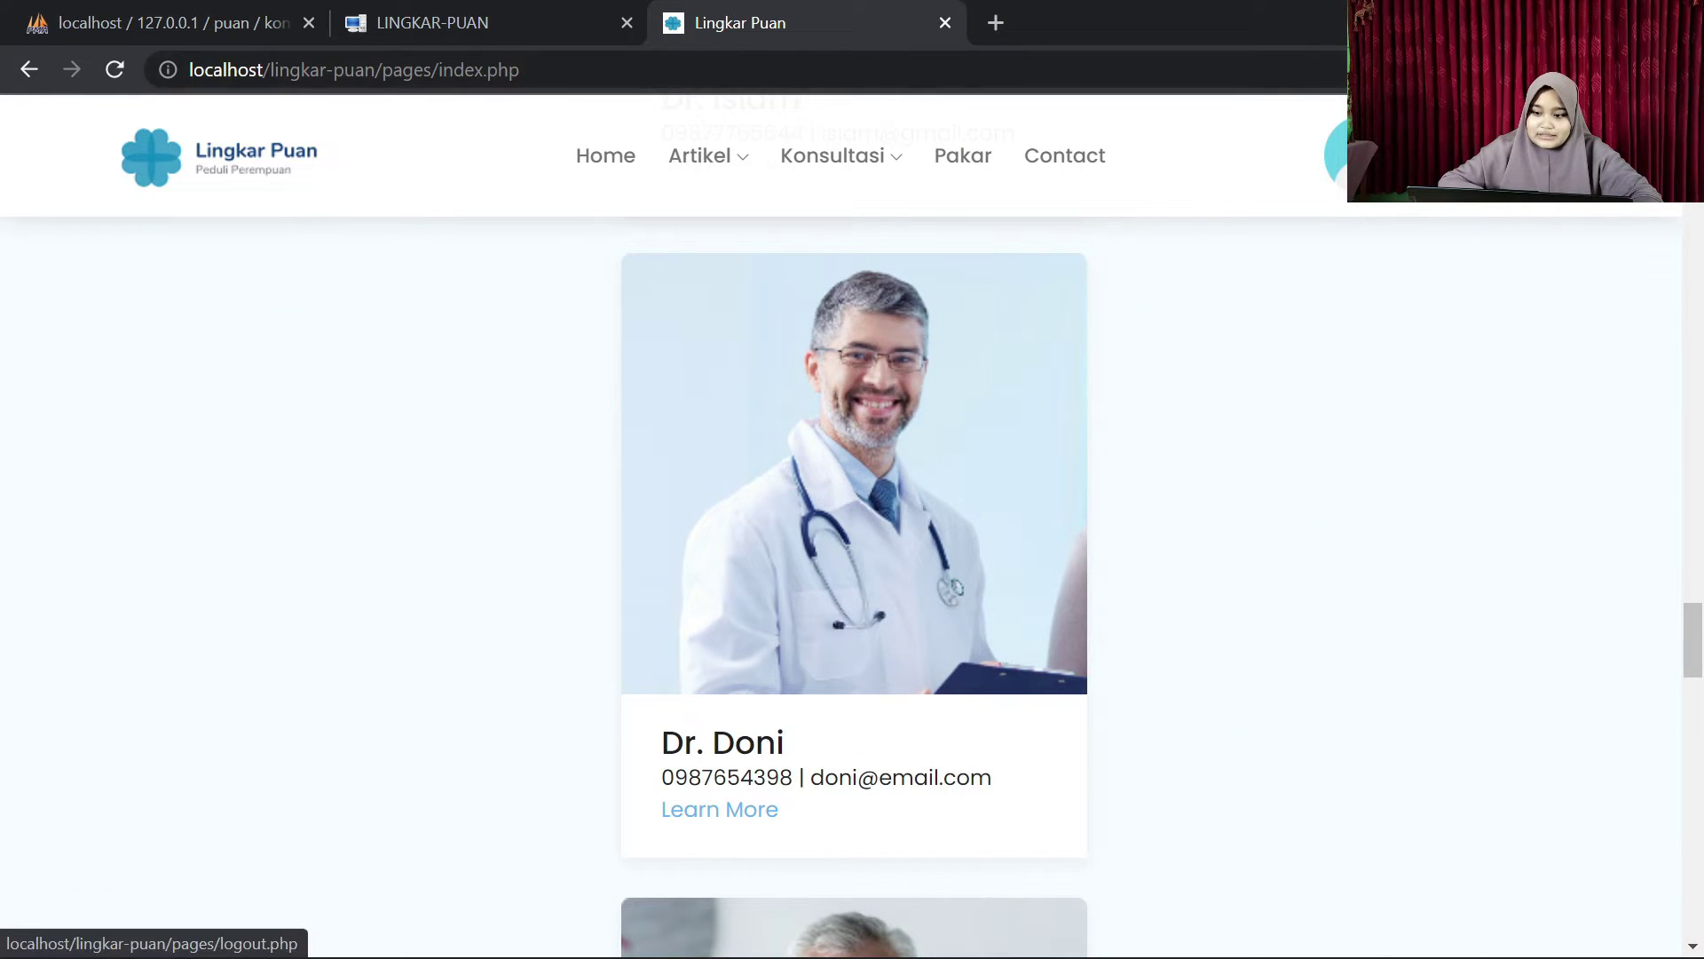
{"action": "left_click", "coordinate": [1358, 155]}
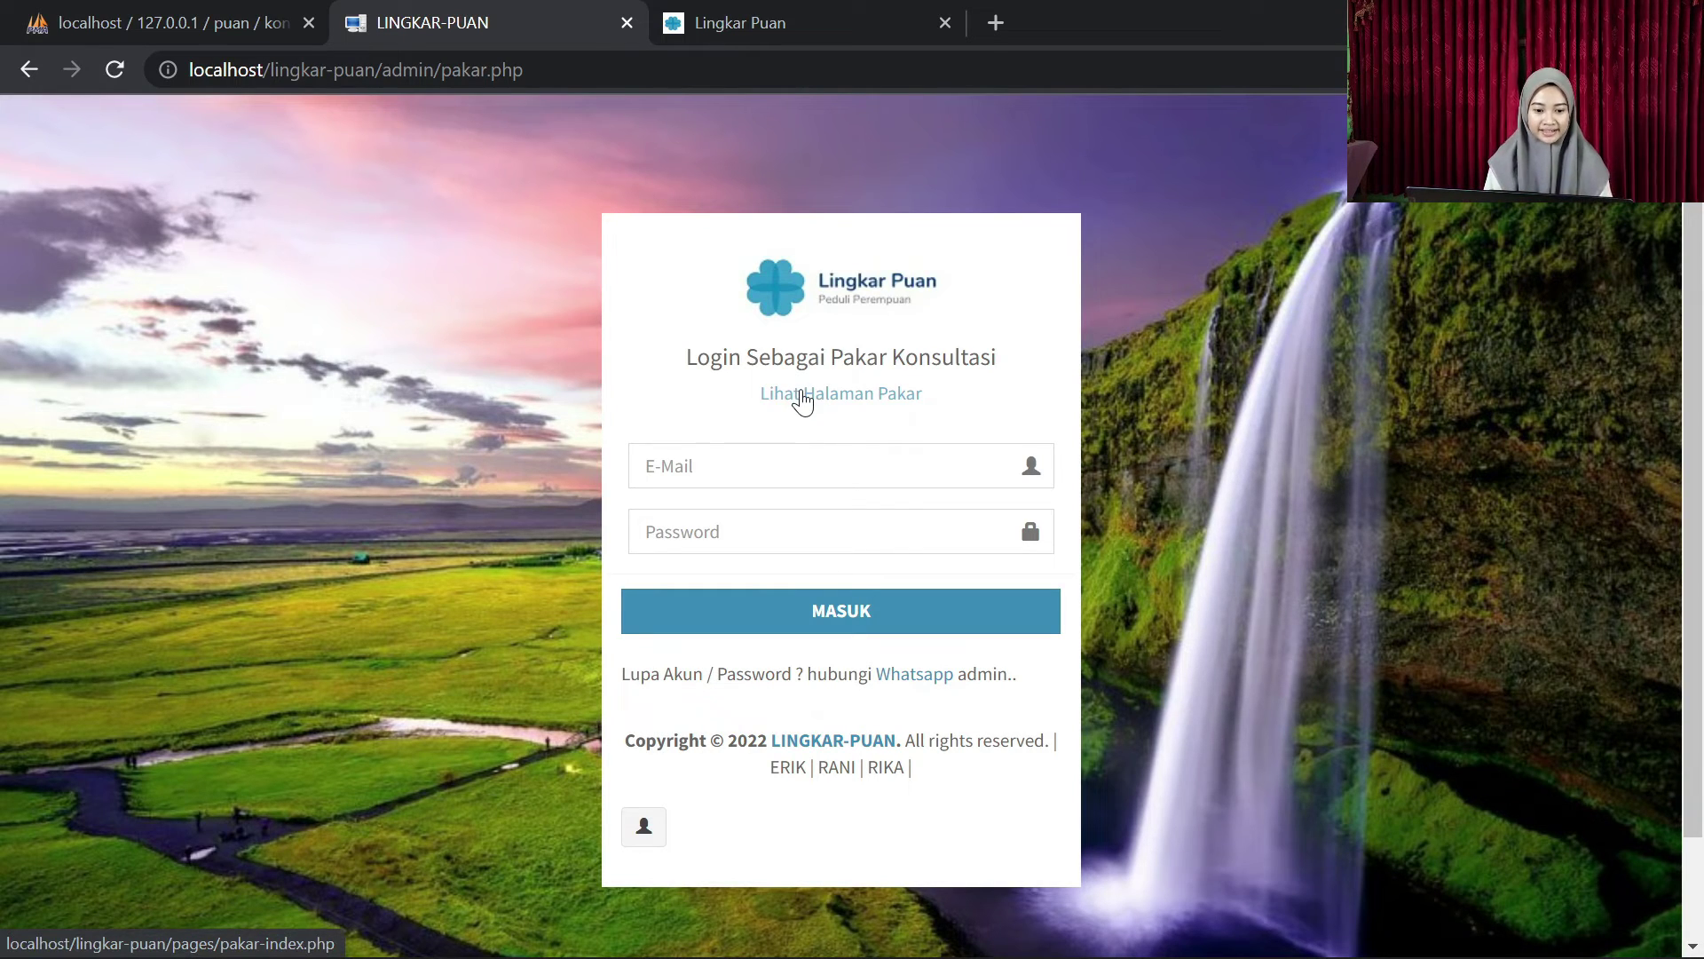
Step: View the public expert page, then open About Lingkar Puan and scroll through it
{"action": "left_click", "coordinate": [801, 395]}
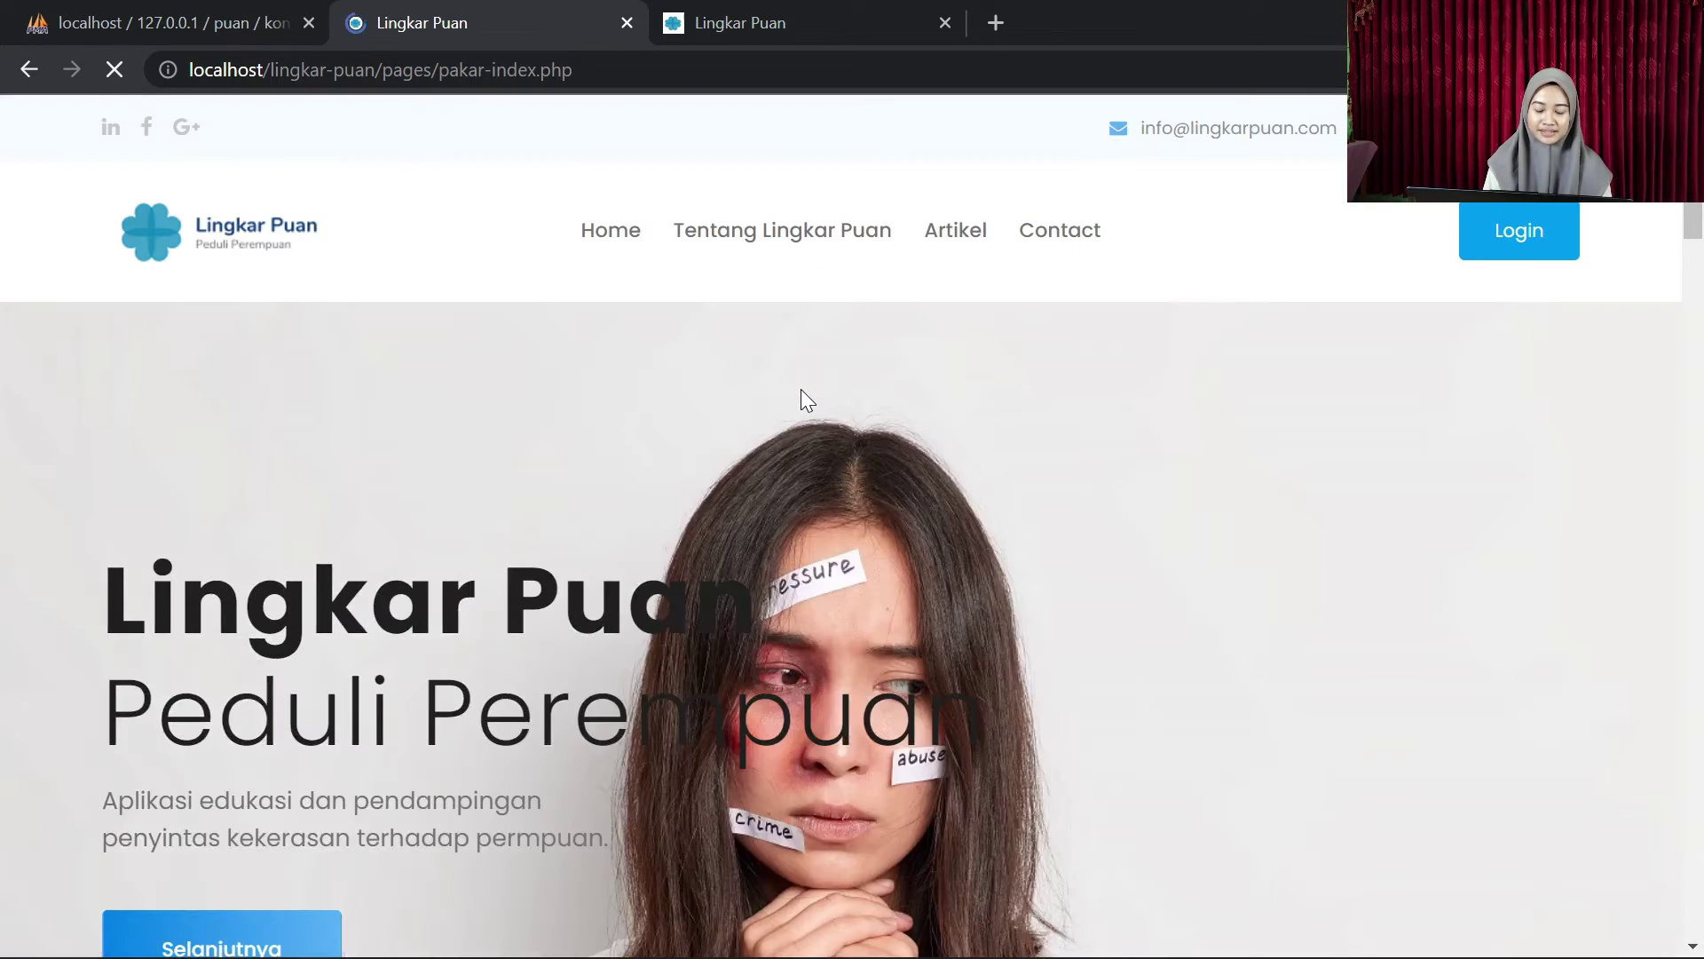
{"action": "left_click", "coordinate": [742, 237]}
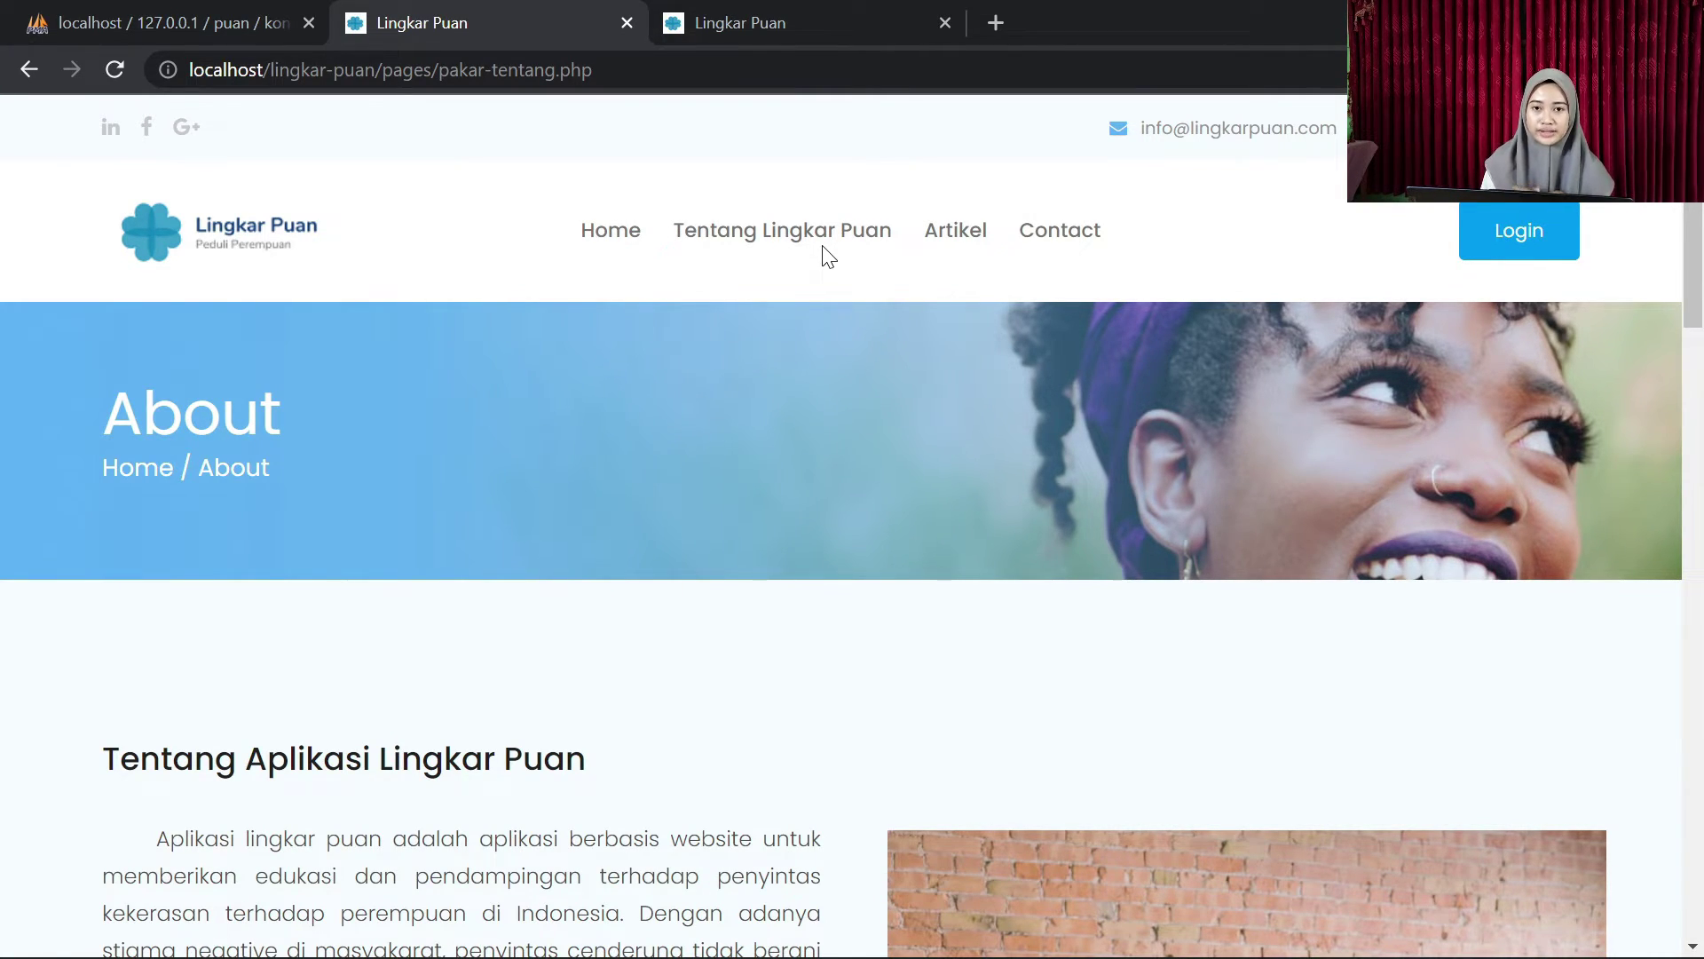
{"action": "scroll", "coordinate": [828, 357], "scroll_direction": "down", "scroll_amount": 1}
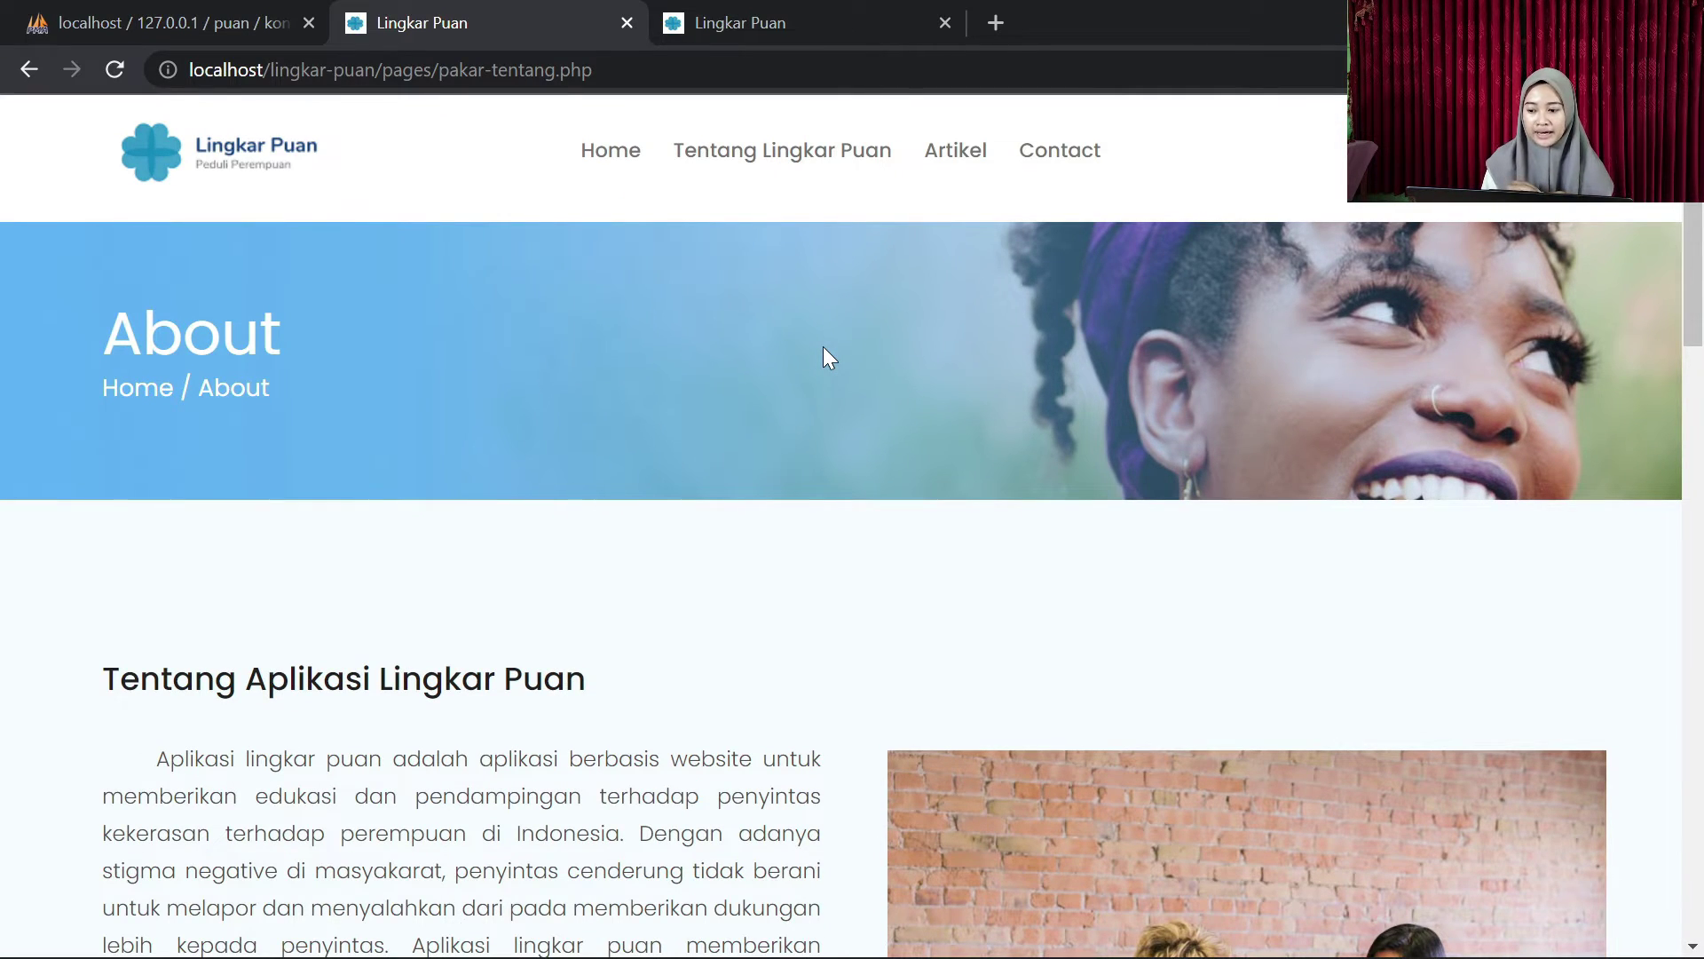
{"action": "scroll", "coordinate": [822, 346], "scroll_direction": "down", "scroll_amount": 10}
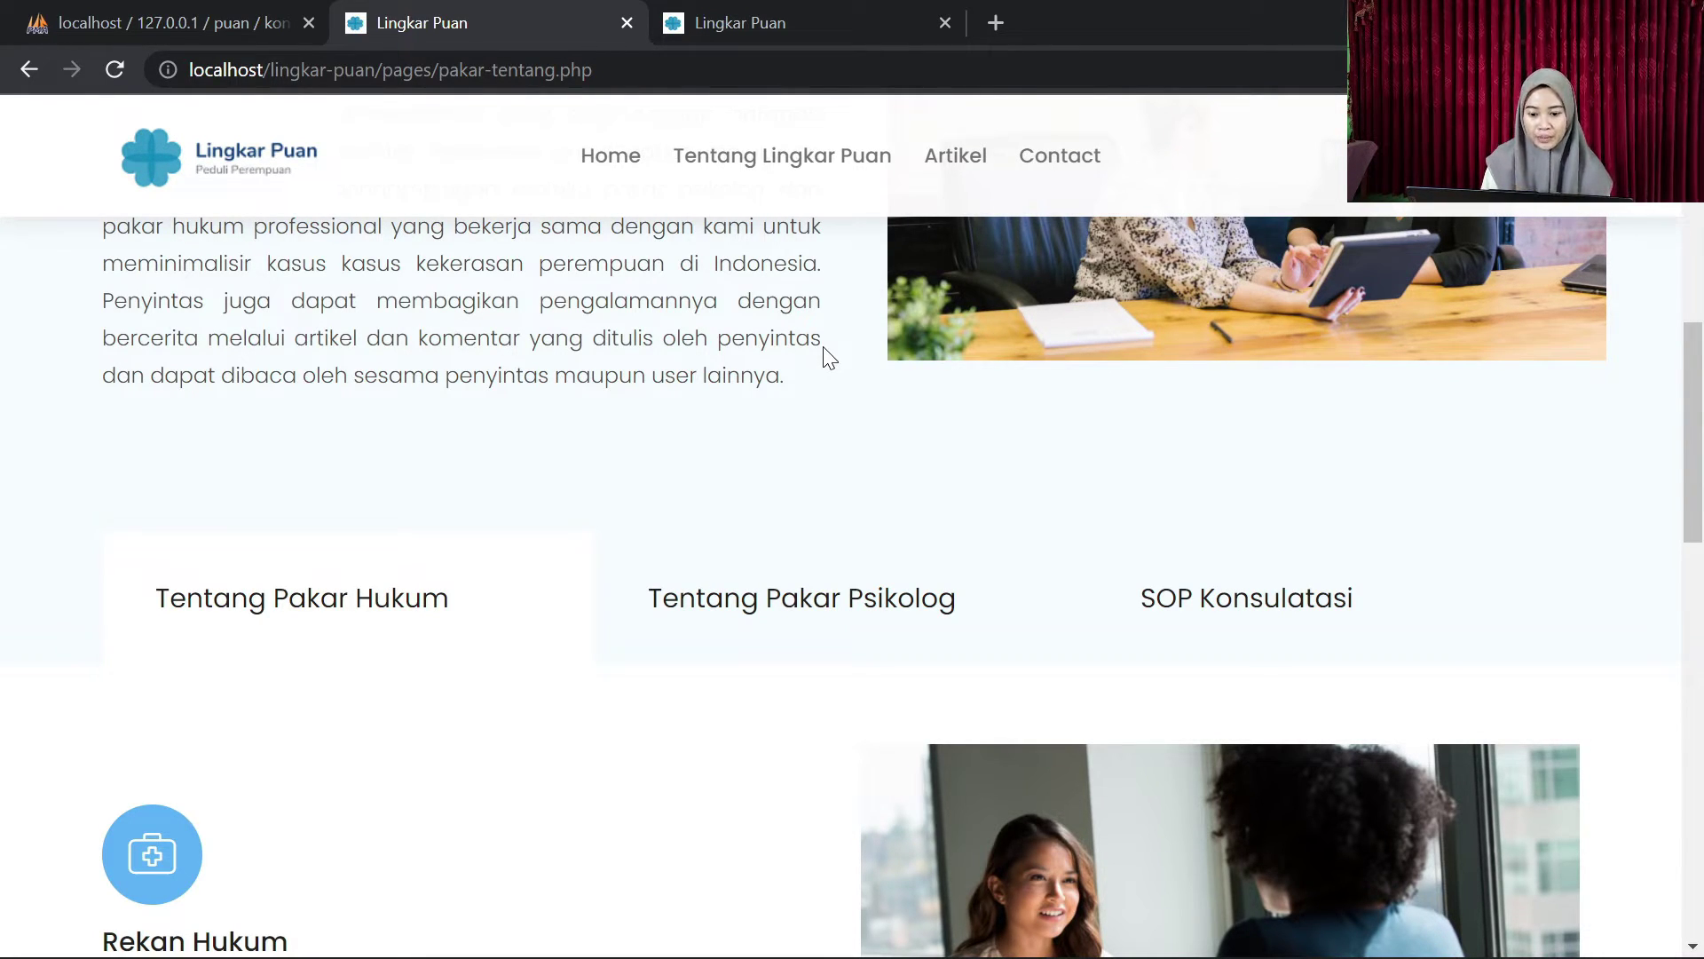
{"action": "scroll", "coordinate": [827, 356], "scroll_direction": "up", "scroll_amount": 2}
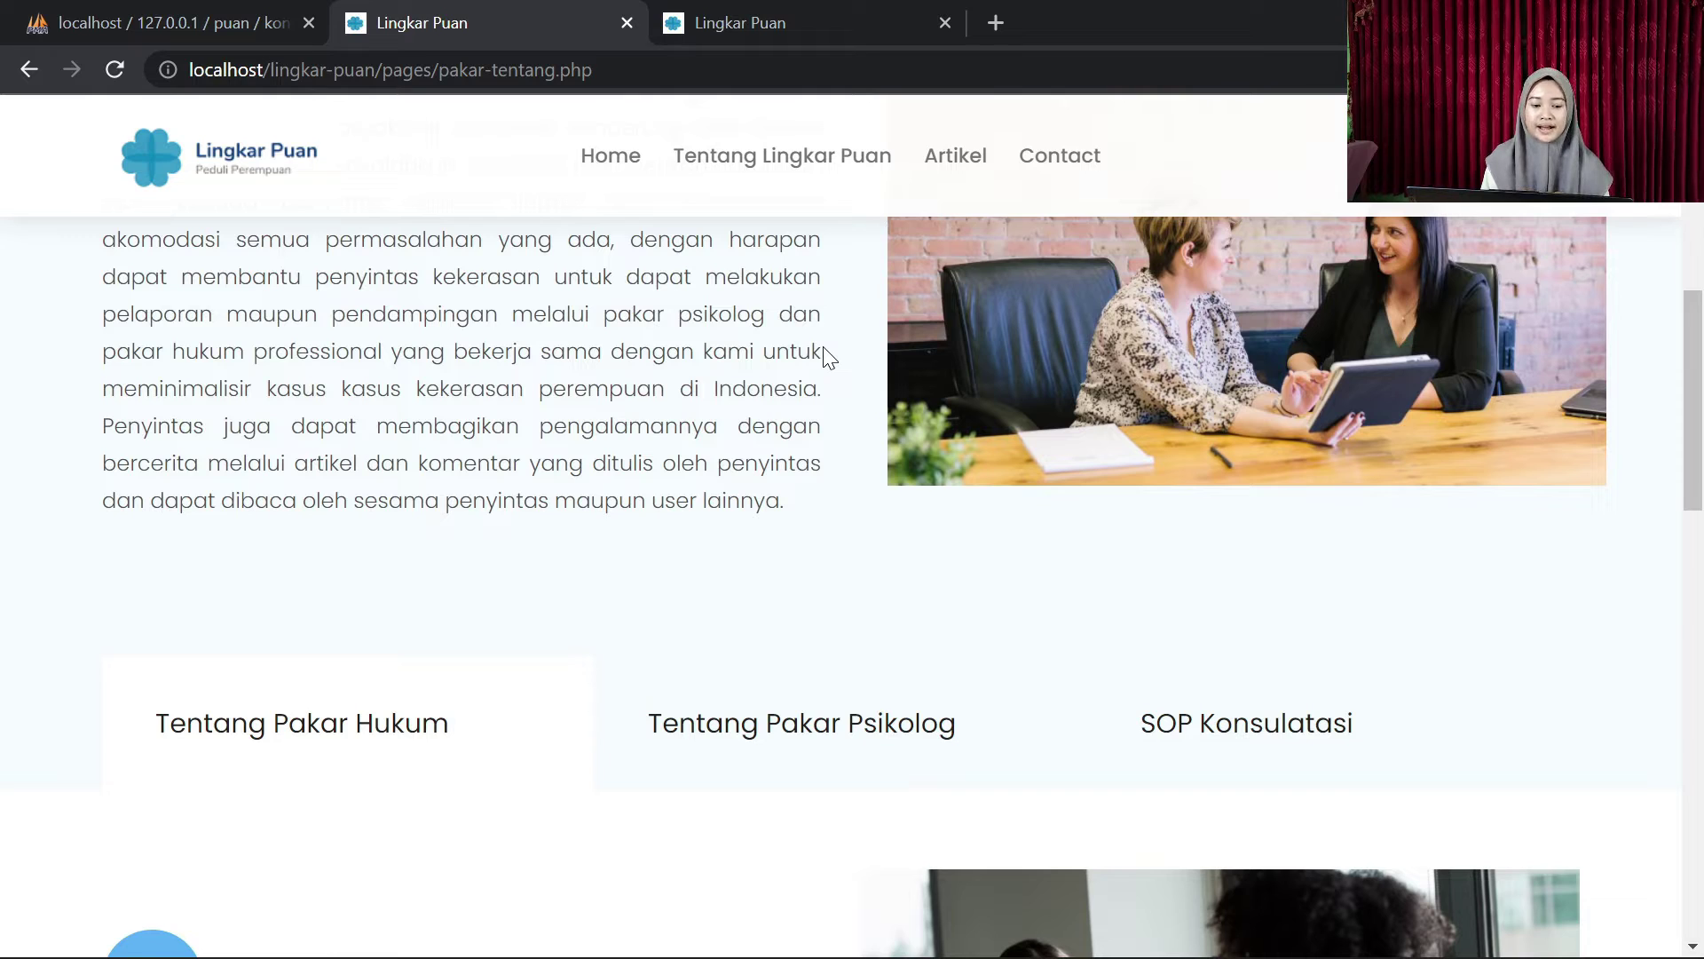
{"action": "scroll", "coordinate": [827, 355], "scroll_direction": "up", "scroll_amount": 12}
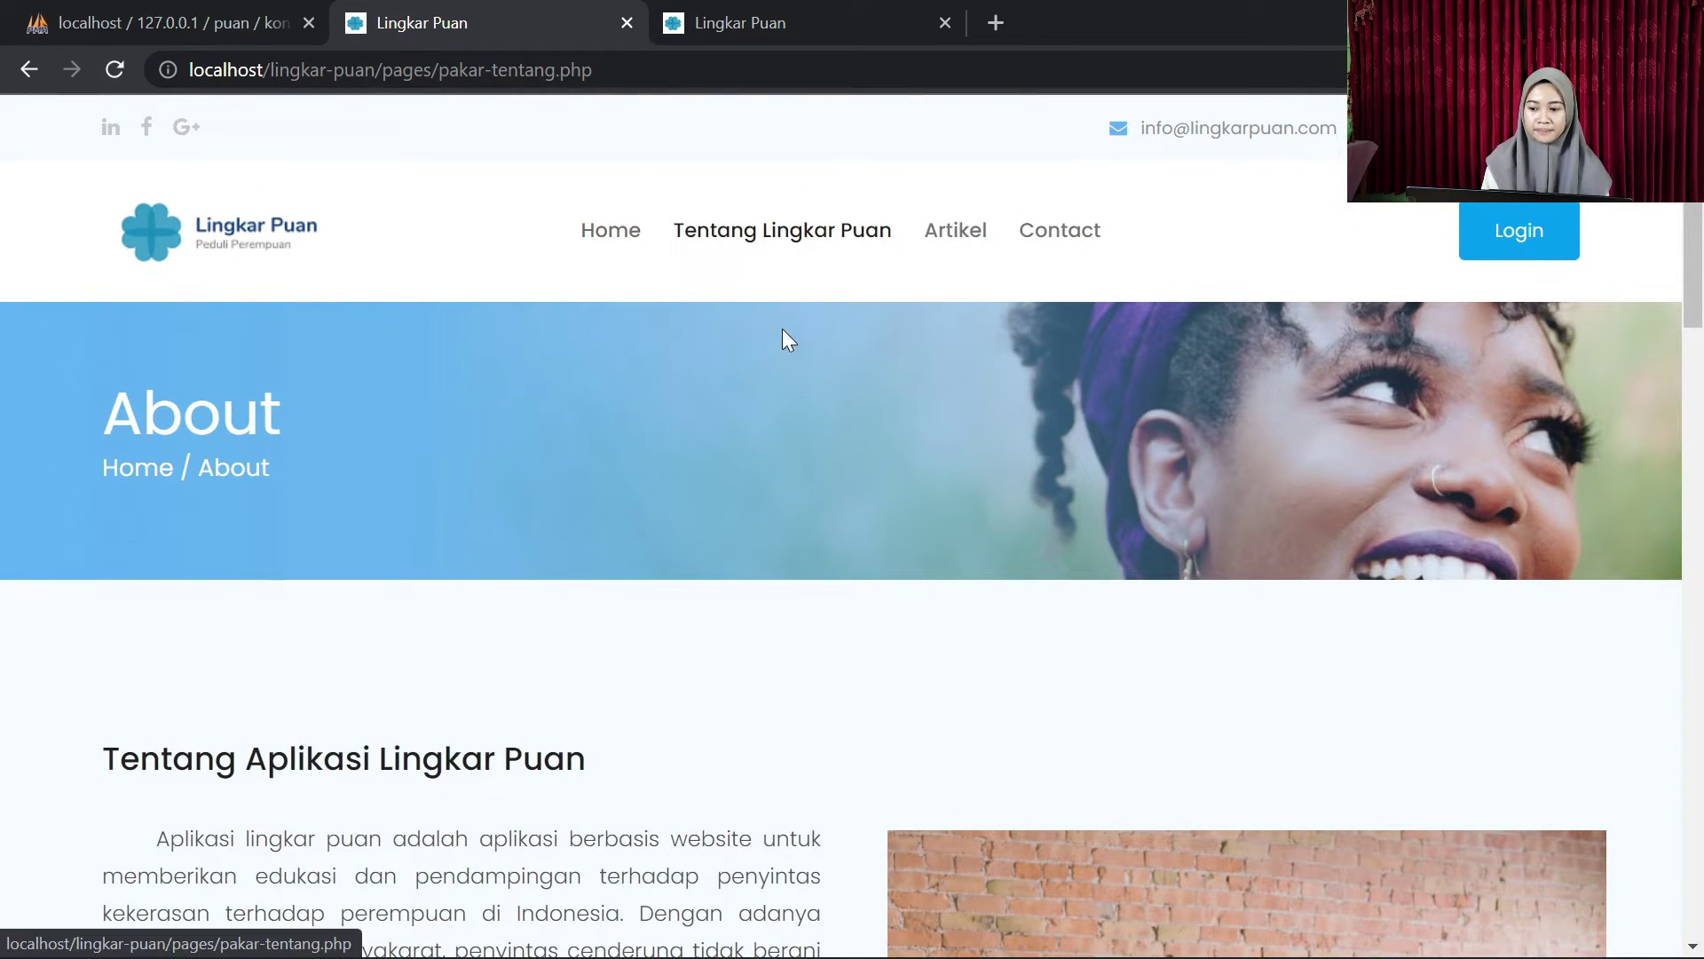
{"action": "scroll", "coordinate": [781, 382], "scroll_direction": "down", "scroll_amount": 1}
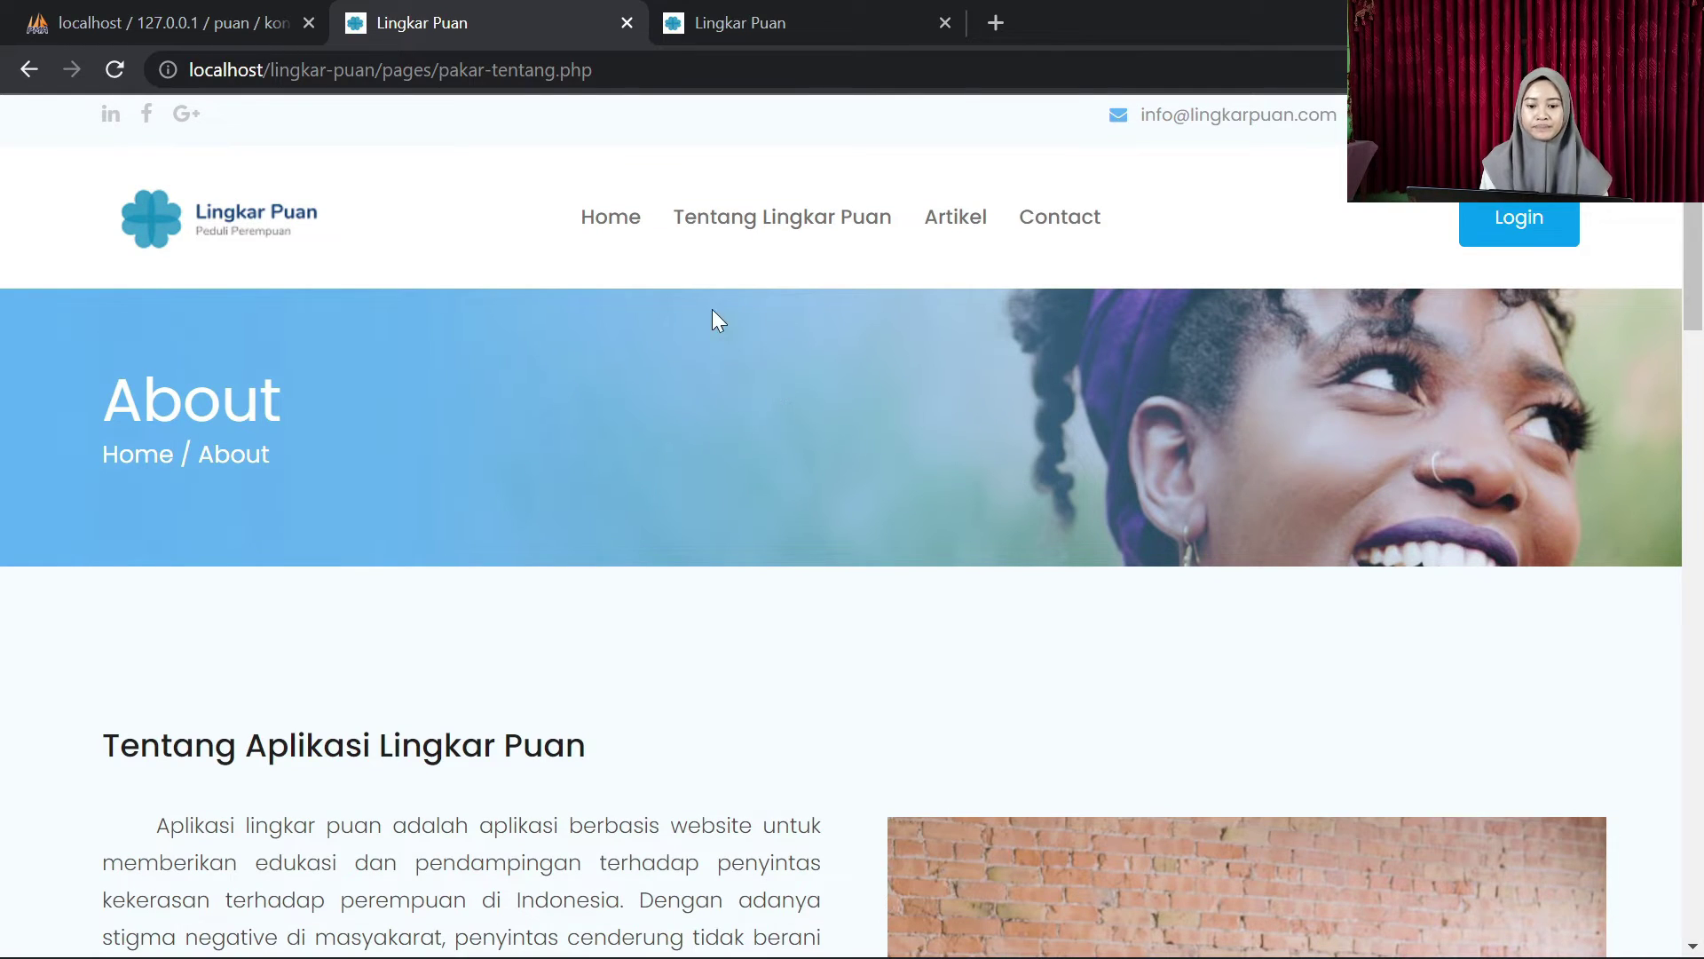
Step: Return to the home page, then reopen About Lingkar Puan and scroll down
{"action": "left_click", "coordinate": [617, 222]}
{"action": "scroll", "coordinate": [795, 435], "scroll_direction": "down", "scroll_amount": 3}
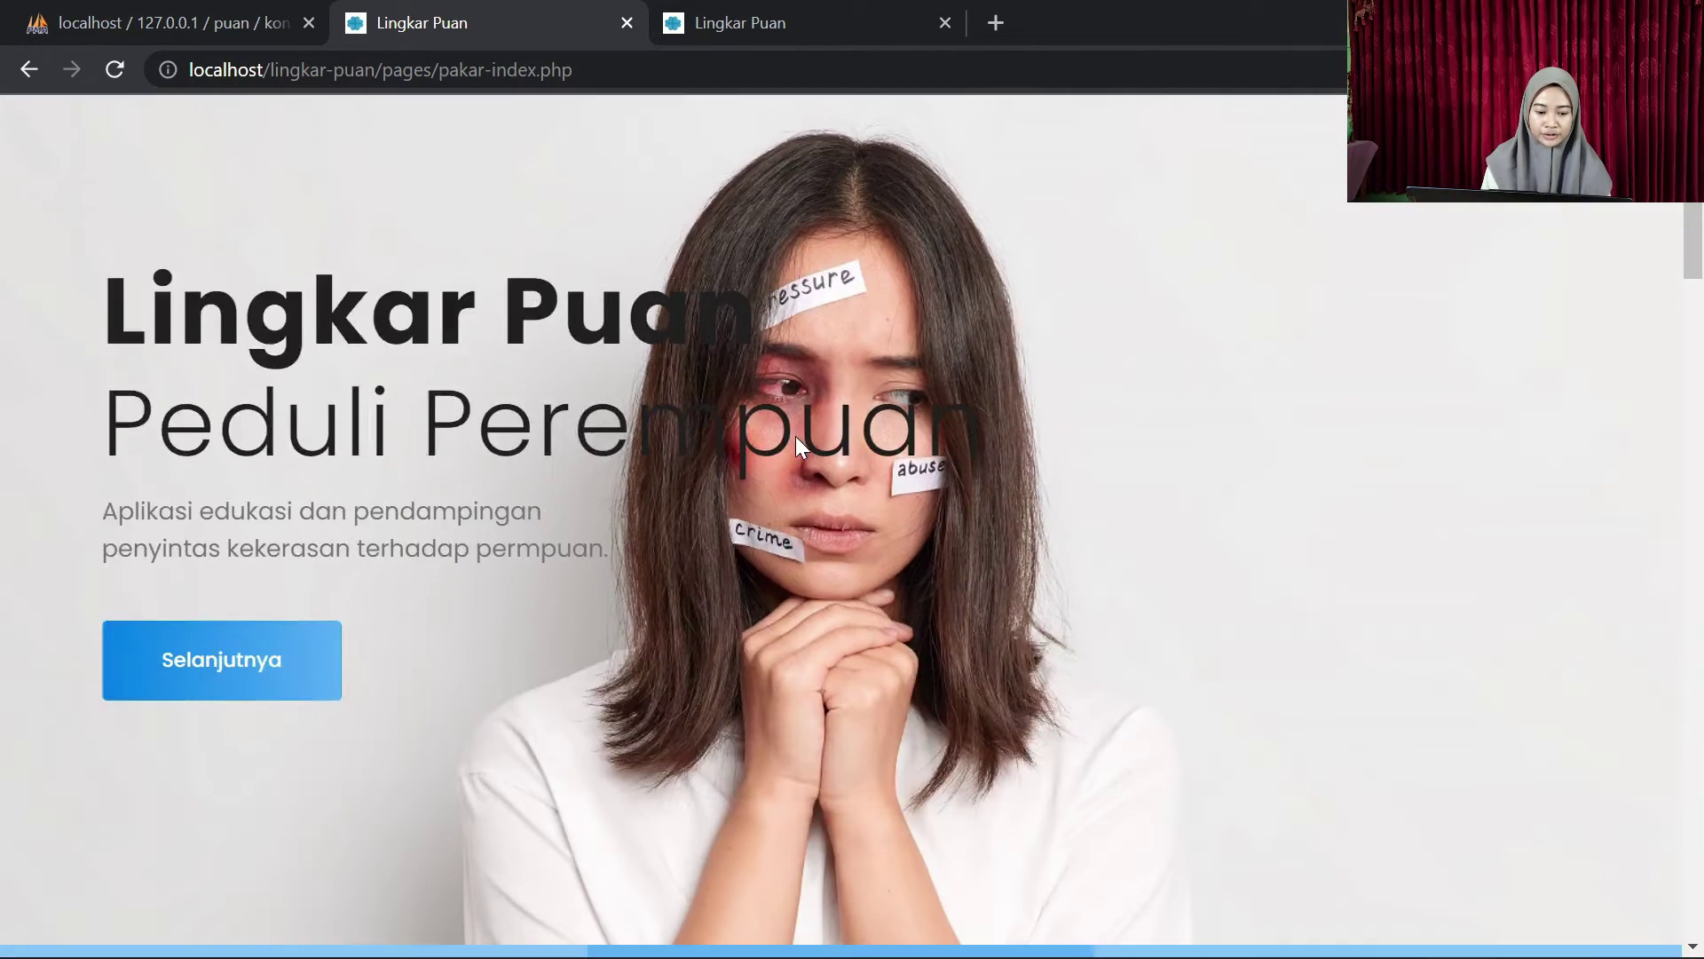
{"action": "scroll", "coordinate": [796, 434], "scroll_direction": "up", "scroll_amount": 3}
{"action": "left_click", "coordinate": [749, 233]}
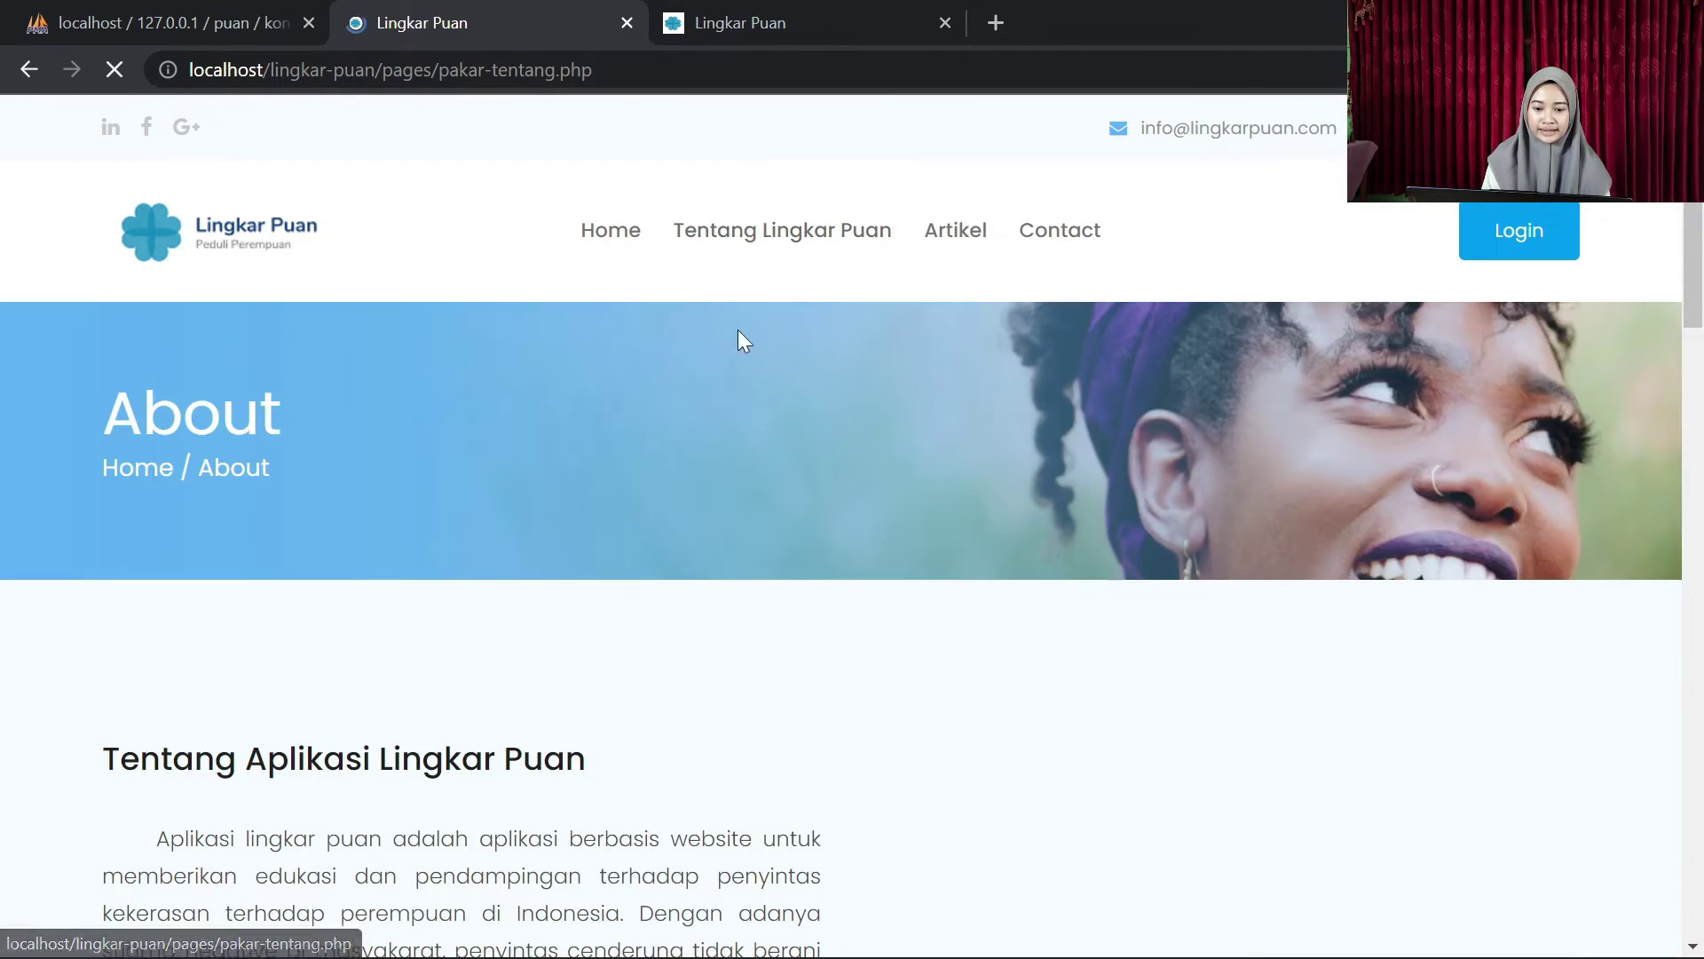
{"action": "scroll", "coordinate": [700, 501], "scroll_direction": "down", "scroll_amount": 8}
{"action": "scroll", "coordinate": [696, 506], "scroll_direction": "down", "scroll_amount": 4}
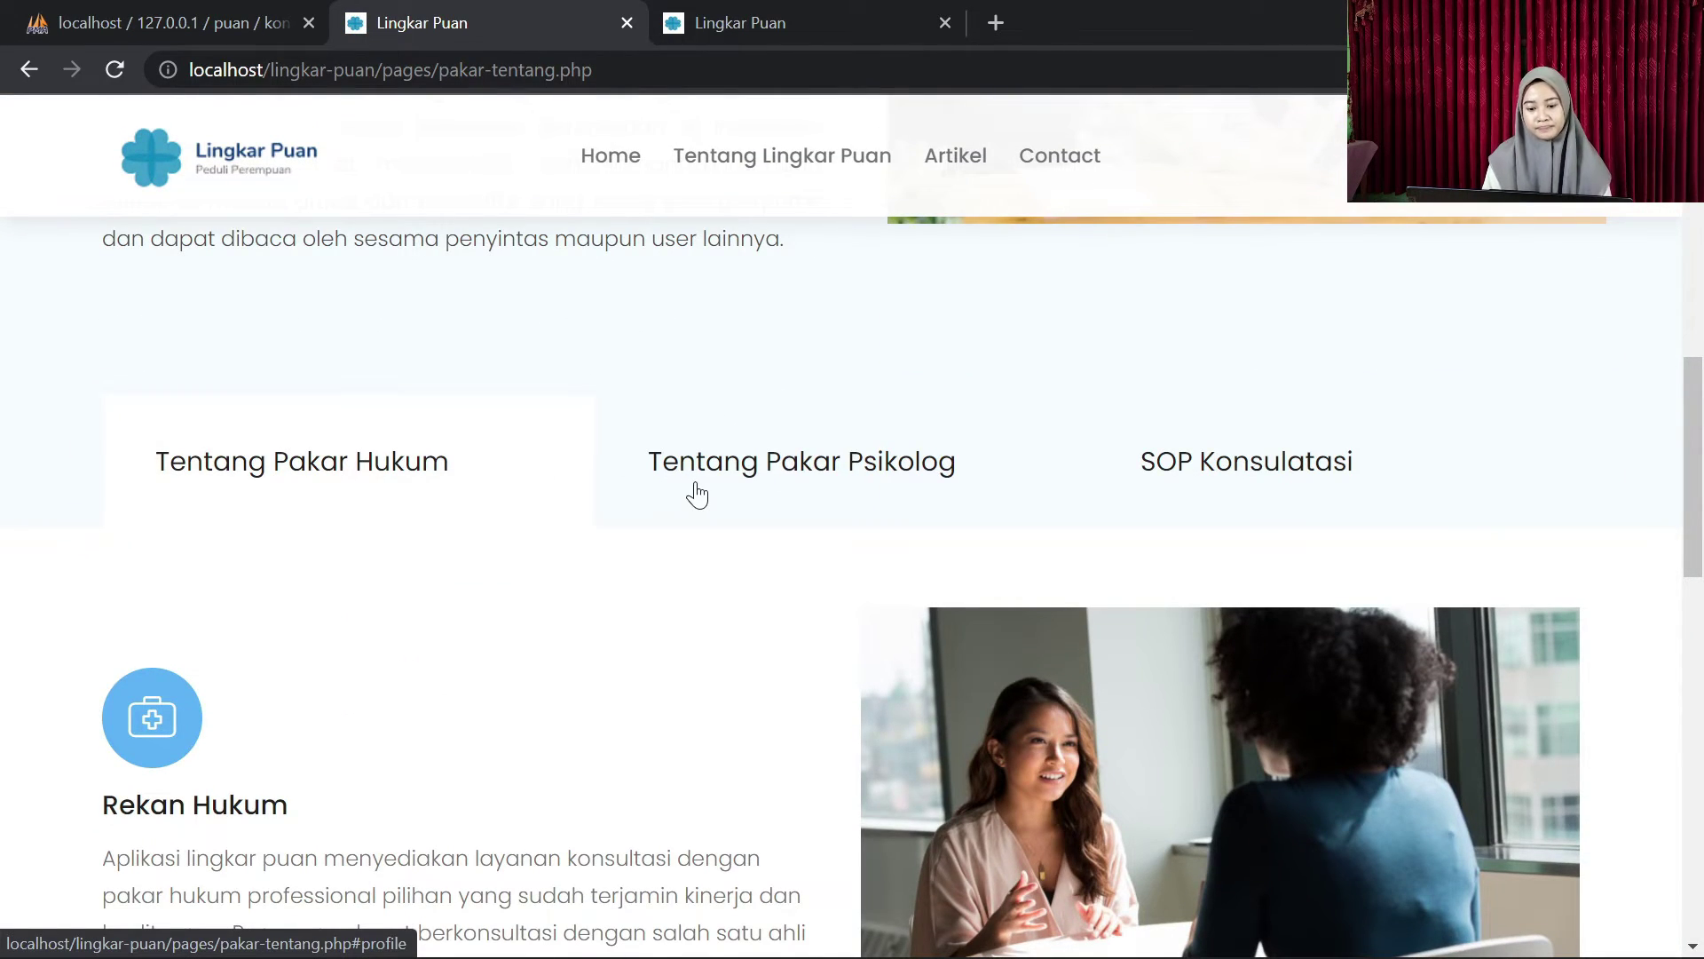
Step: Show the 'Tentang Pakar Psikolog' information and the 'SOP Konsulatasi' lists
{"action": "left_click", "coordinate": [697, 493]}
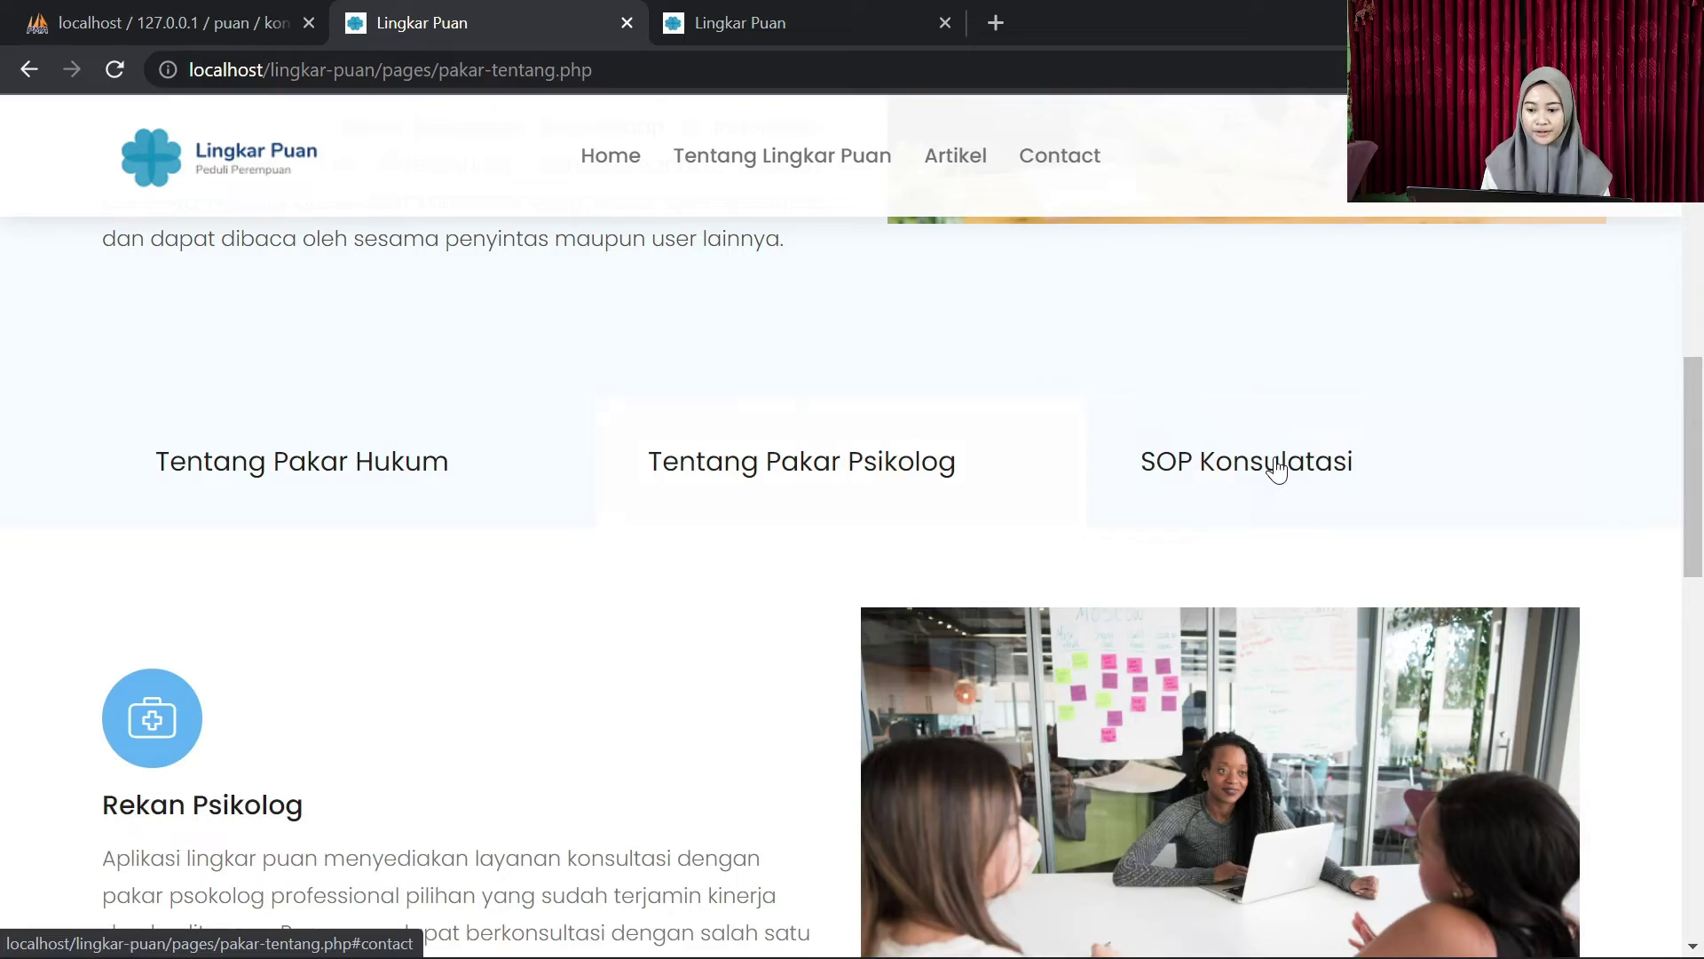
{"action": "left_click", "coordinate": [1277, 471]}
{"action": "scroll", "coordinate": [974, 609], "scroll_direction": "down", "scroll_amount": 6}
{"action": "scroll", "coordinate": [763, 266], "scroll_direction": "up", "scroll_amount": 5}
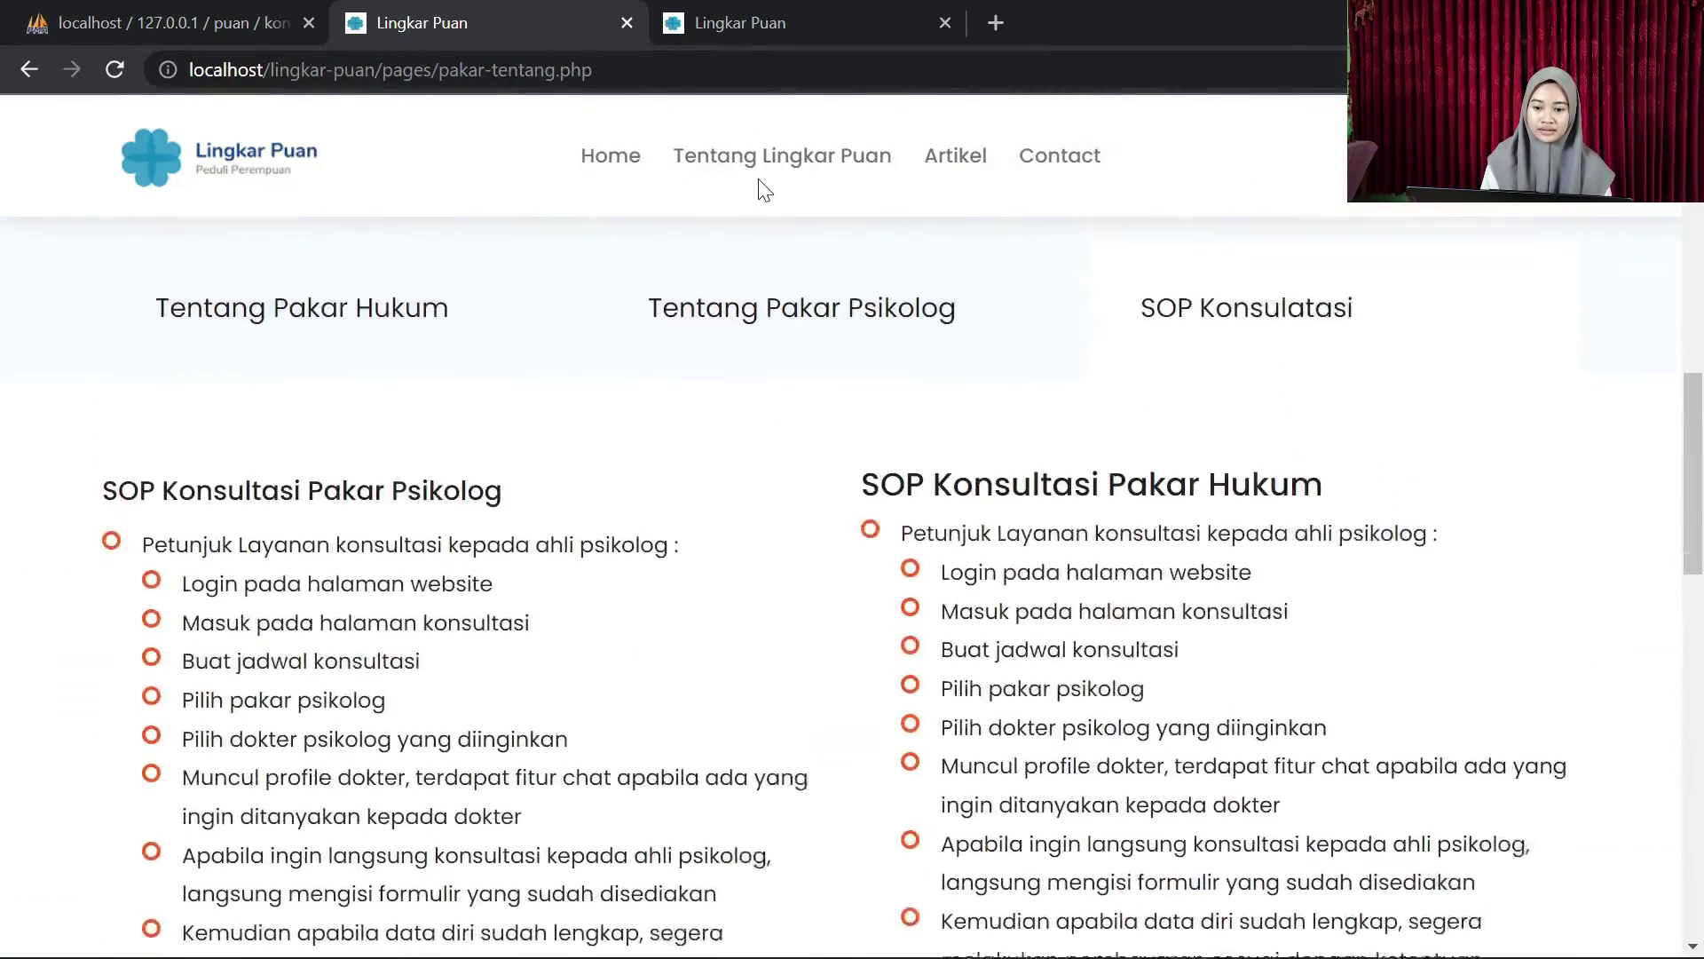
{"action": "scroll", "coordinate": [950, 171], "scroll_direction": "up", "scroll_amount": 2}
Step: Open Artikel and scroll through the survivors' article list, then back to the top
{"action": "left_click", "coordinate": [954, 156]}
{"action": "scroll", "coordinate": [710, 533], "scroll_direction": "down", "scroll_amount": 3}
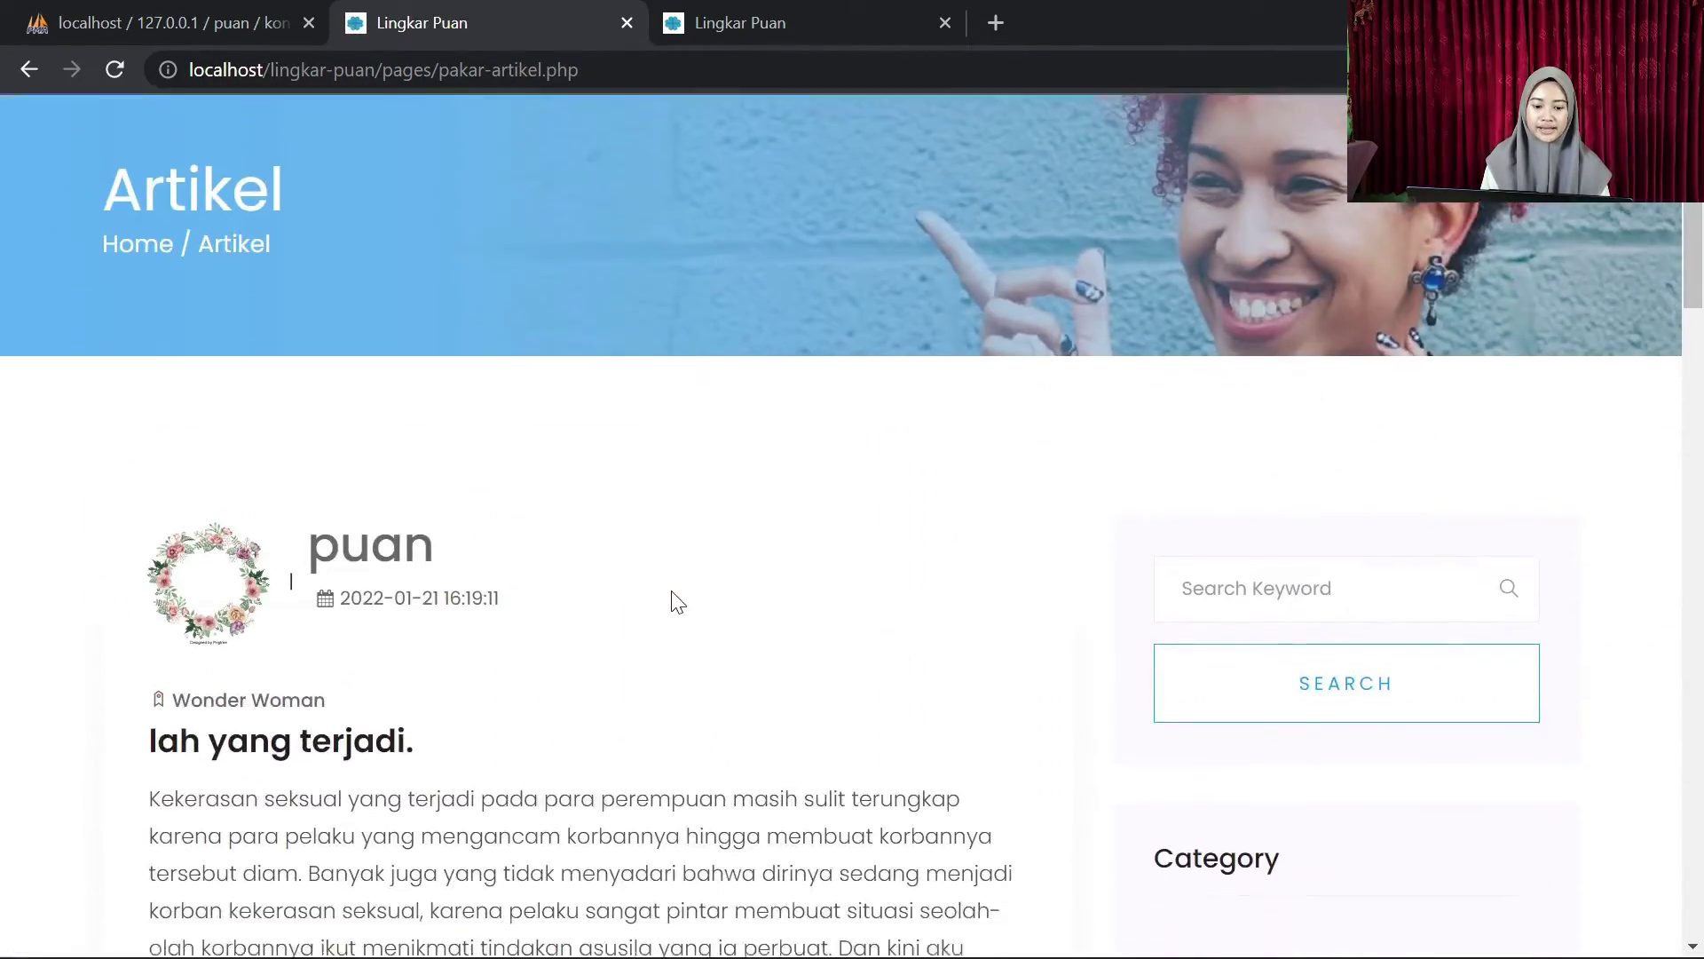
{"action": "scroll", "coordinate": [671, 593], "scroll_direction": "down", "scroll_amount": 3}
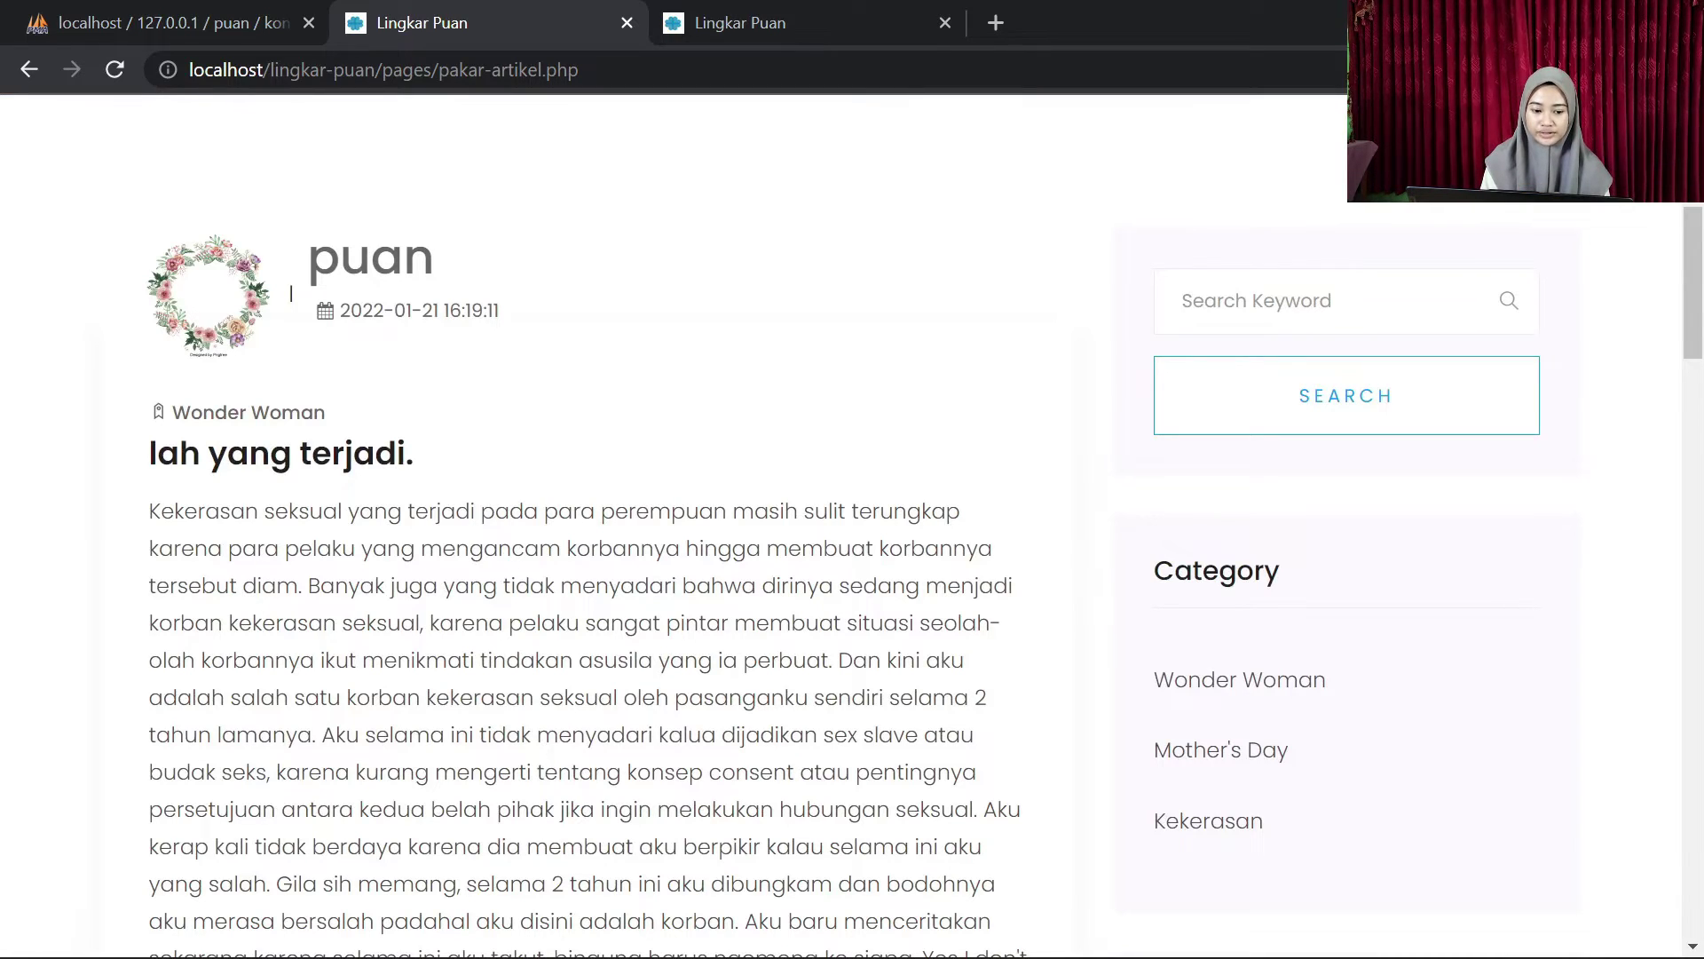
{"action": "scroll", "coordinate": [675, 602], "scroll_direction": "down", "scroll_amount": 8}
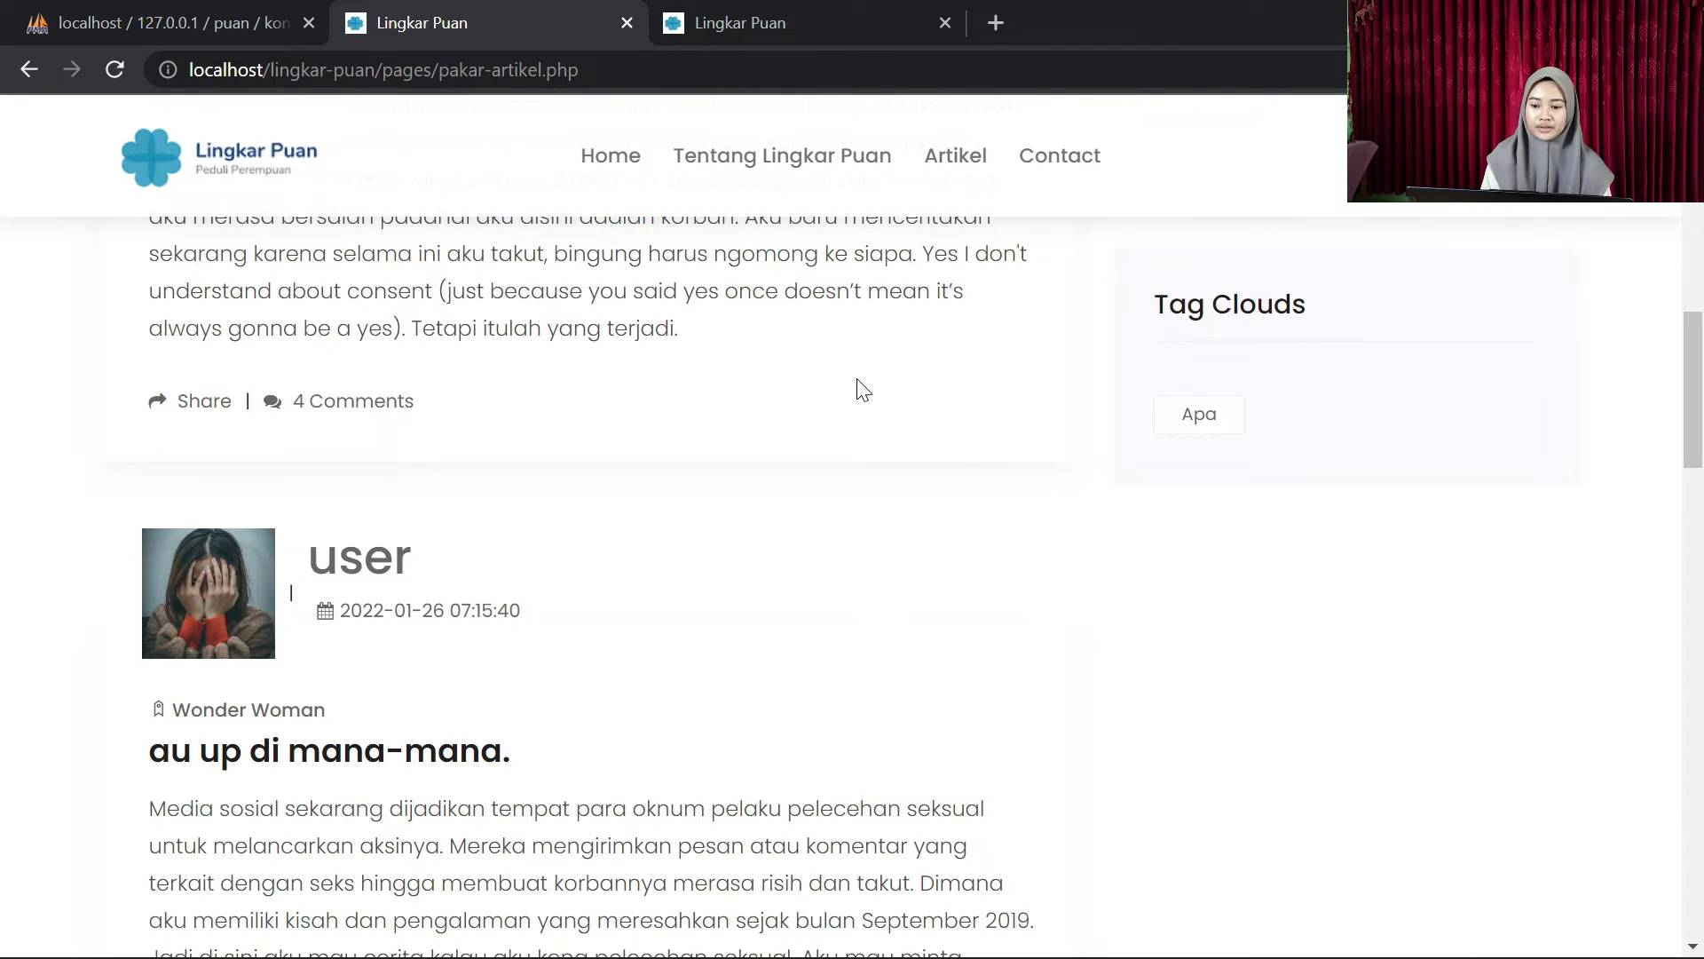
{"action": "scroll", "coordinate": [865, 396], "scroll_direction": "up", "scroll_amount": 15}
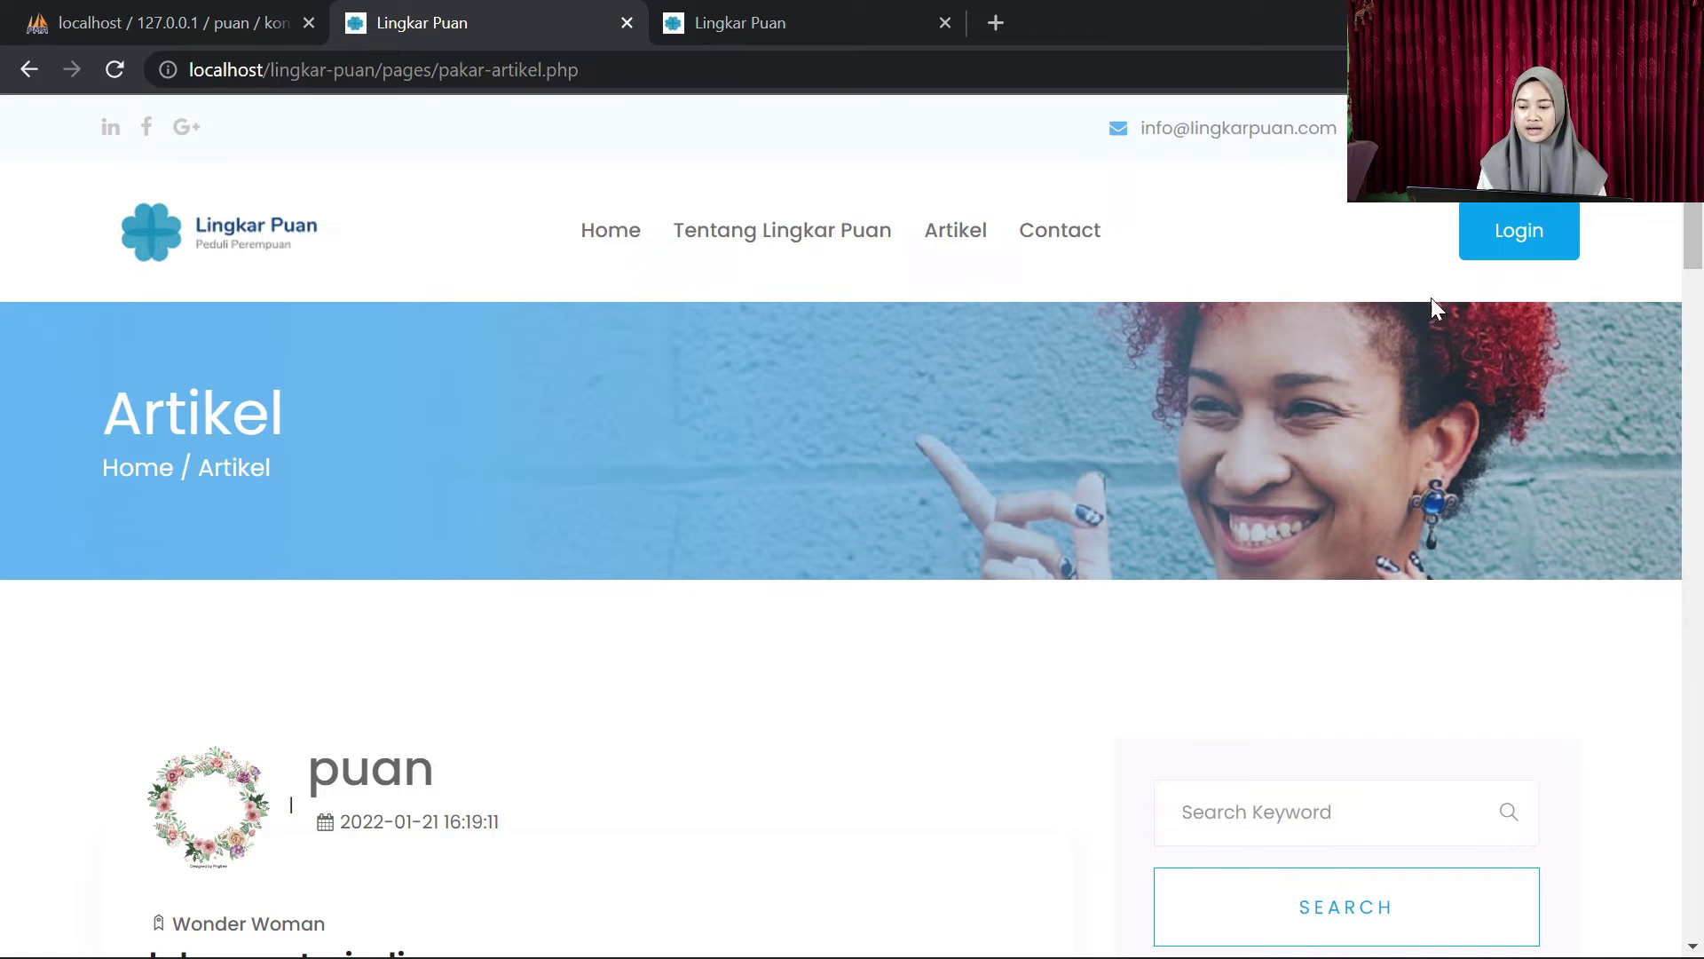
Step: Log in as an expert with the saved e-mail address and the account password
{"action": "left_click", "coordinate": [1541, 240]}
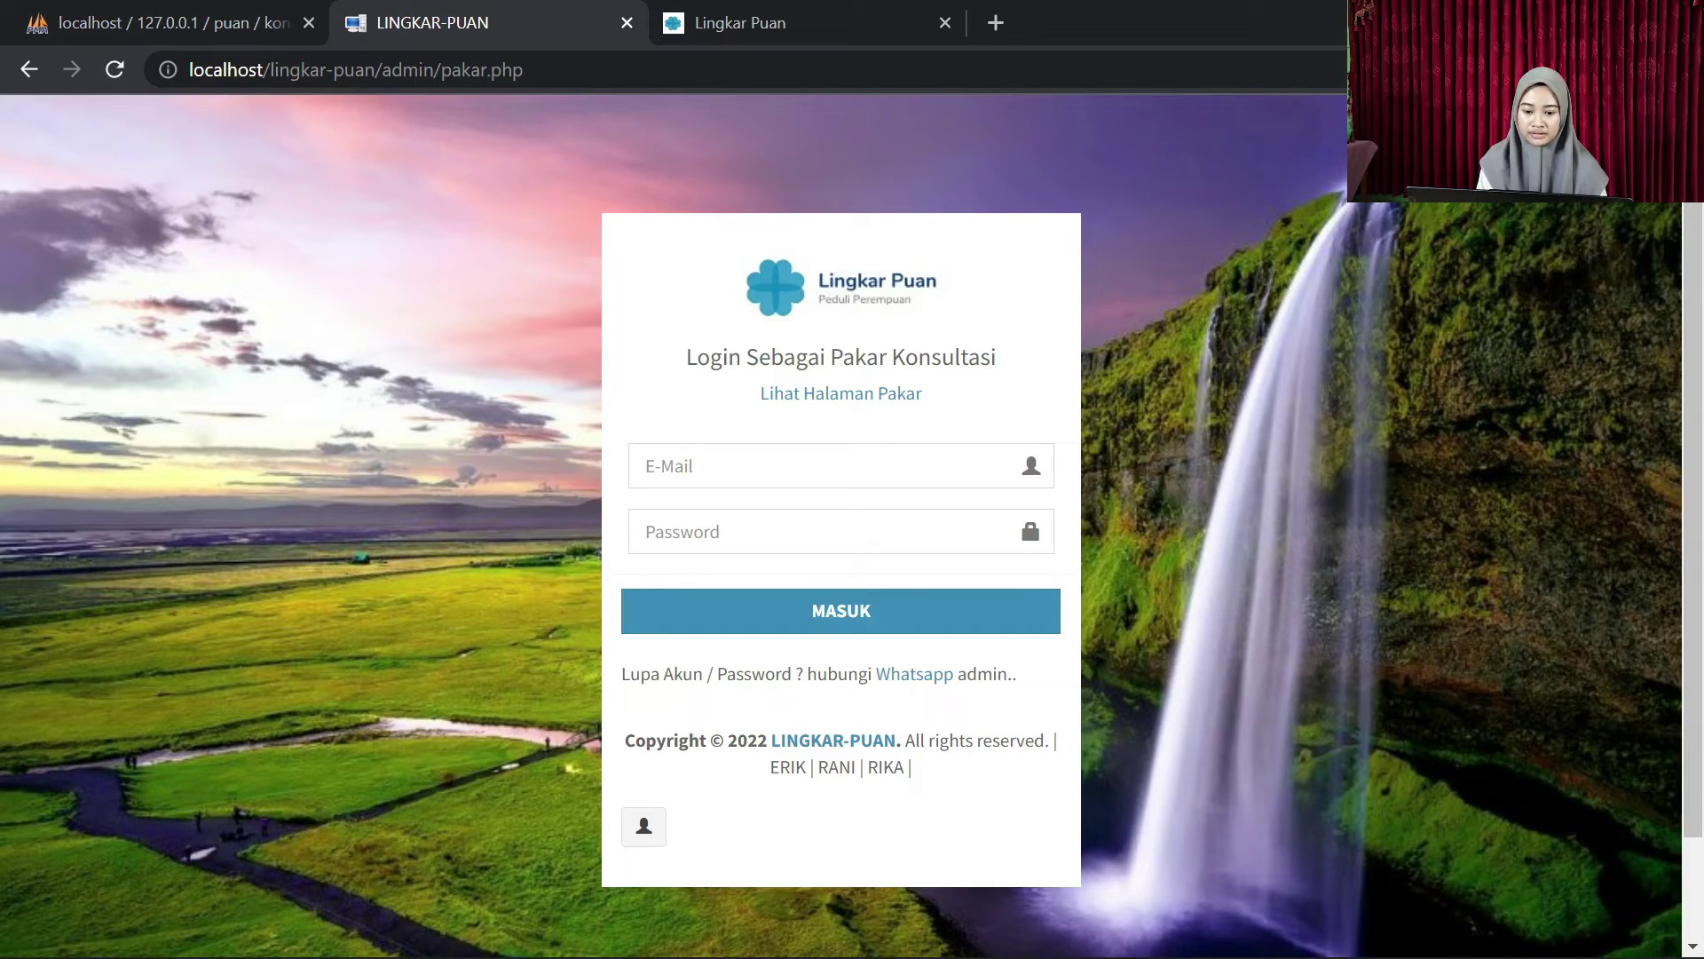
{"action": "left_click", "coordinate": [762, 466]}
{"action": "left_click", "coordinate": [761, 516]}
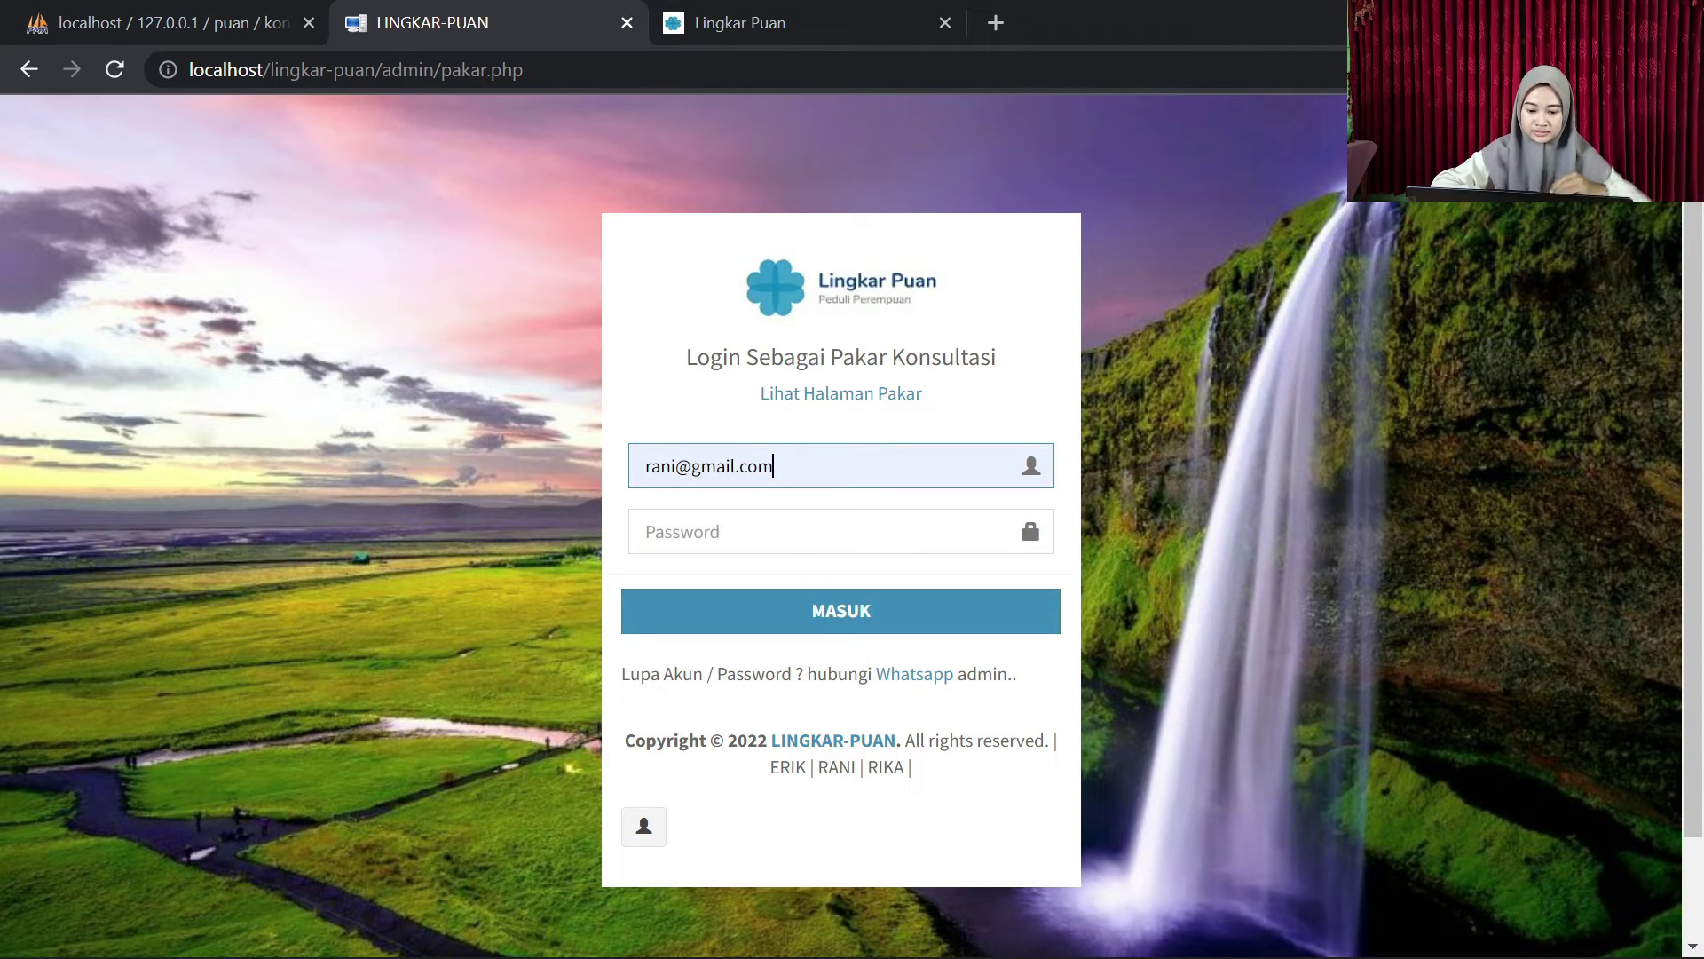
{"action": "key", "text": "Tab"}
{"action": "type", "text": "rani"}
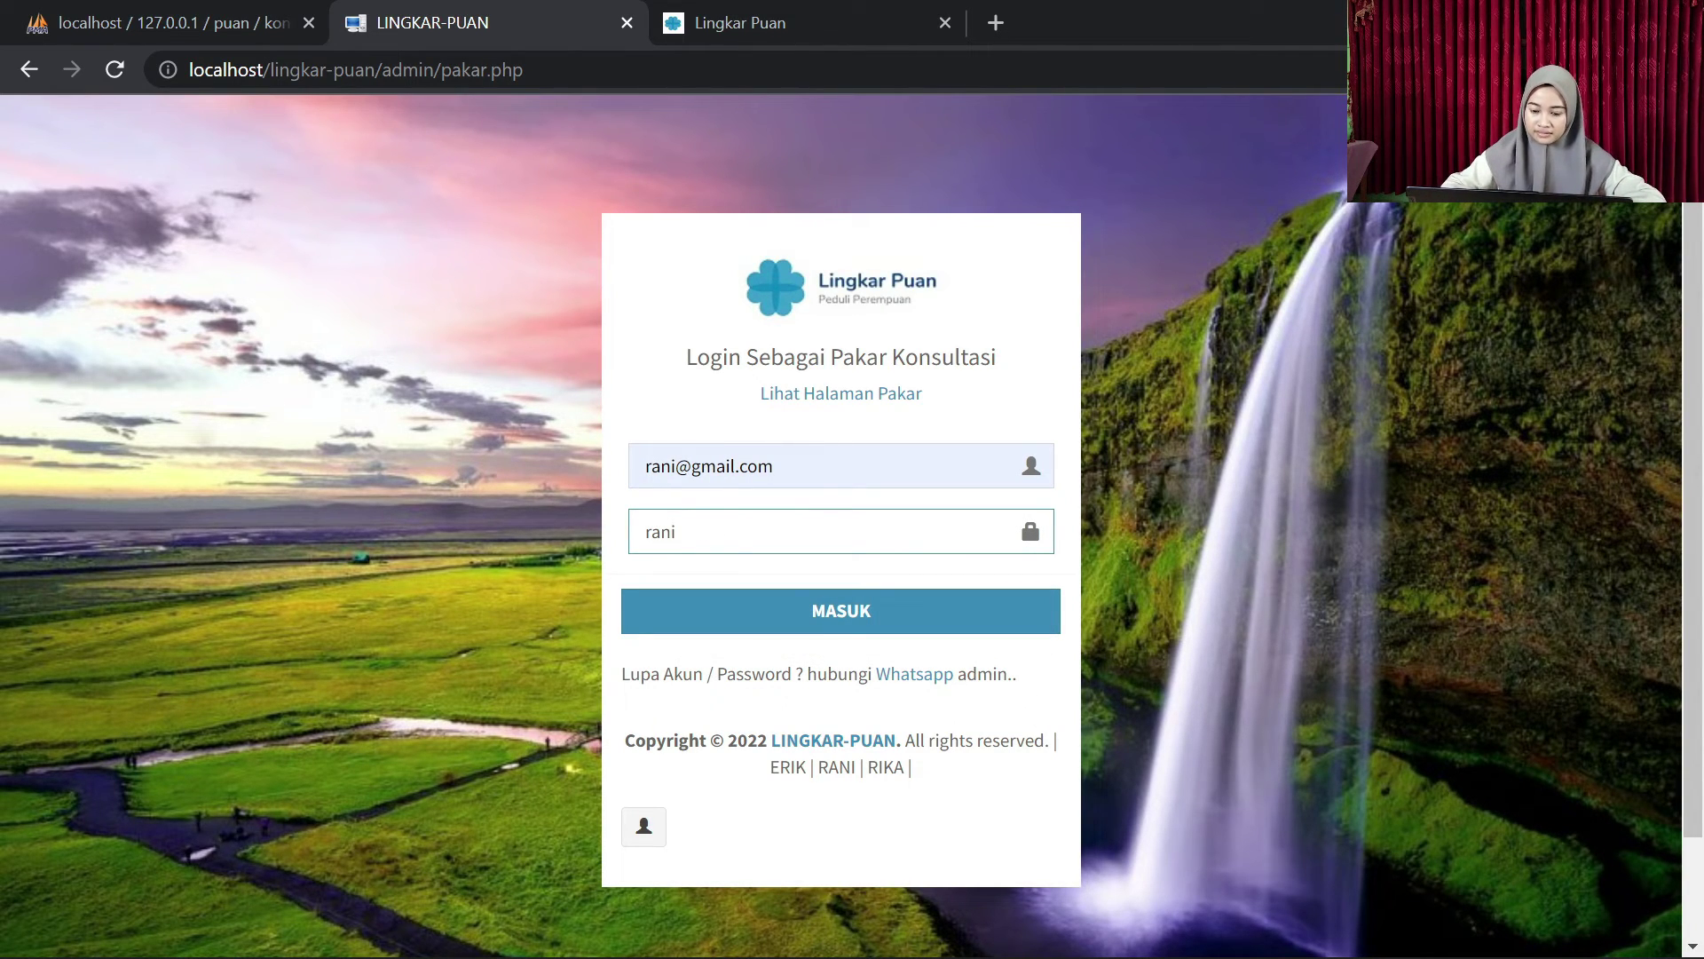
{"action": "key", "text": "Return"}
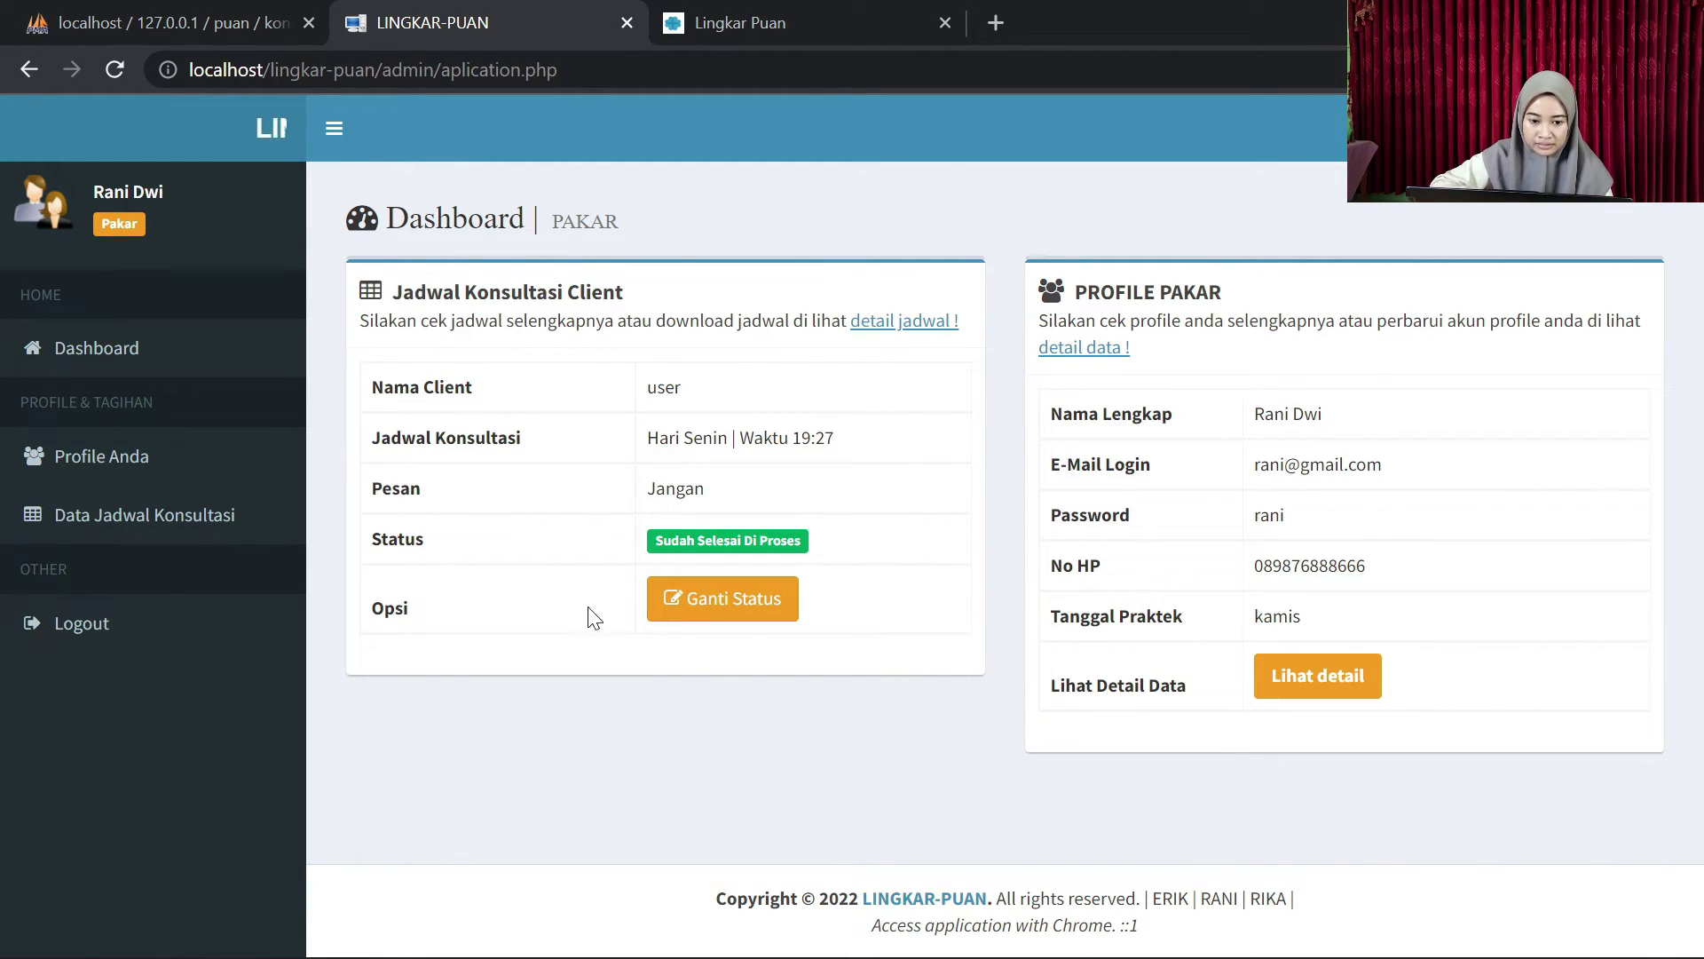
Step: Change consultation 1's status to '(BL) Dalam Antrian' and save it
{"action": "left_click", "coordinate": [716, 601]}
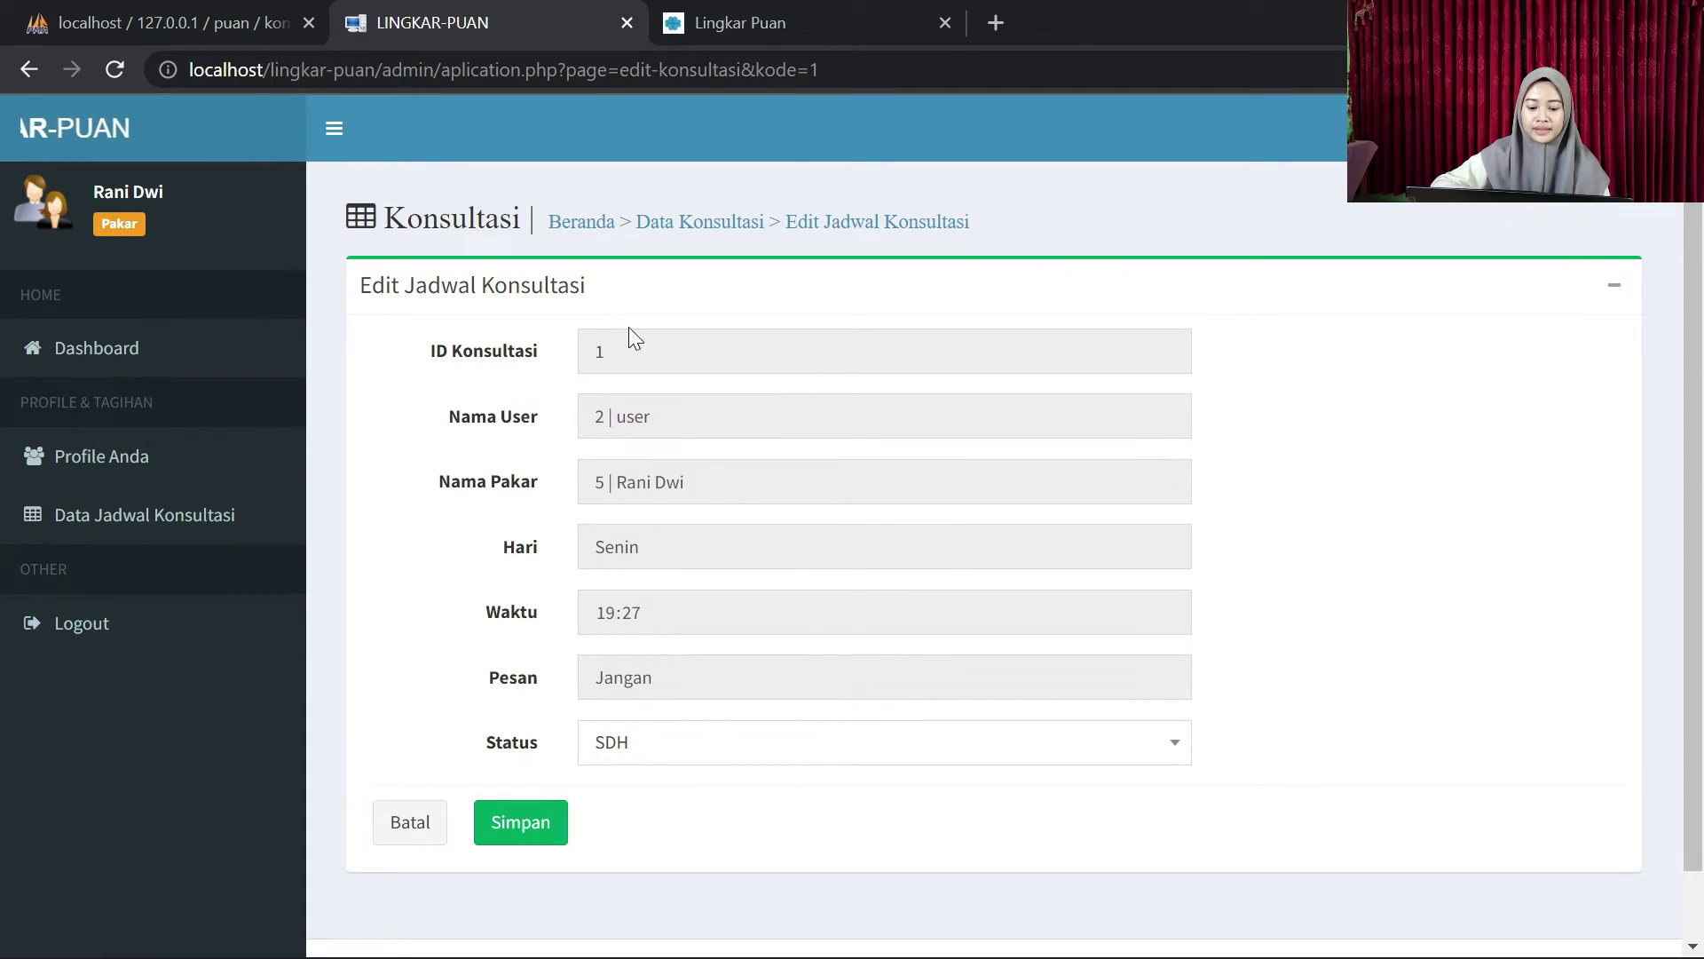
{"action": "left_click", "coordinate": [610, 746]}
{"action": "scroll", "coordinate": [611, 753], "scroll_direction": "down", "scroll_amount": 1}
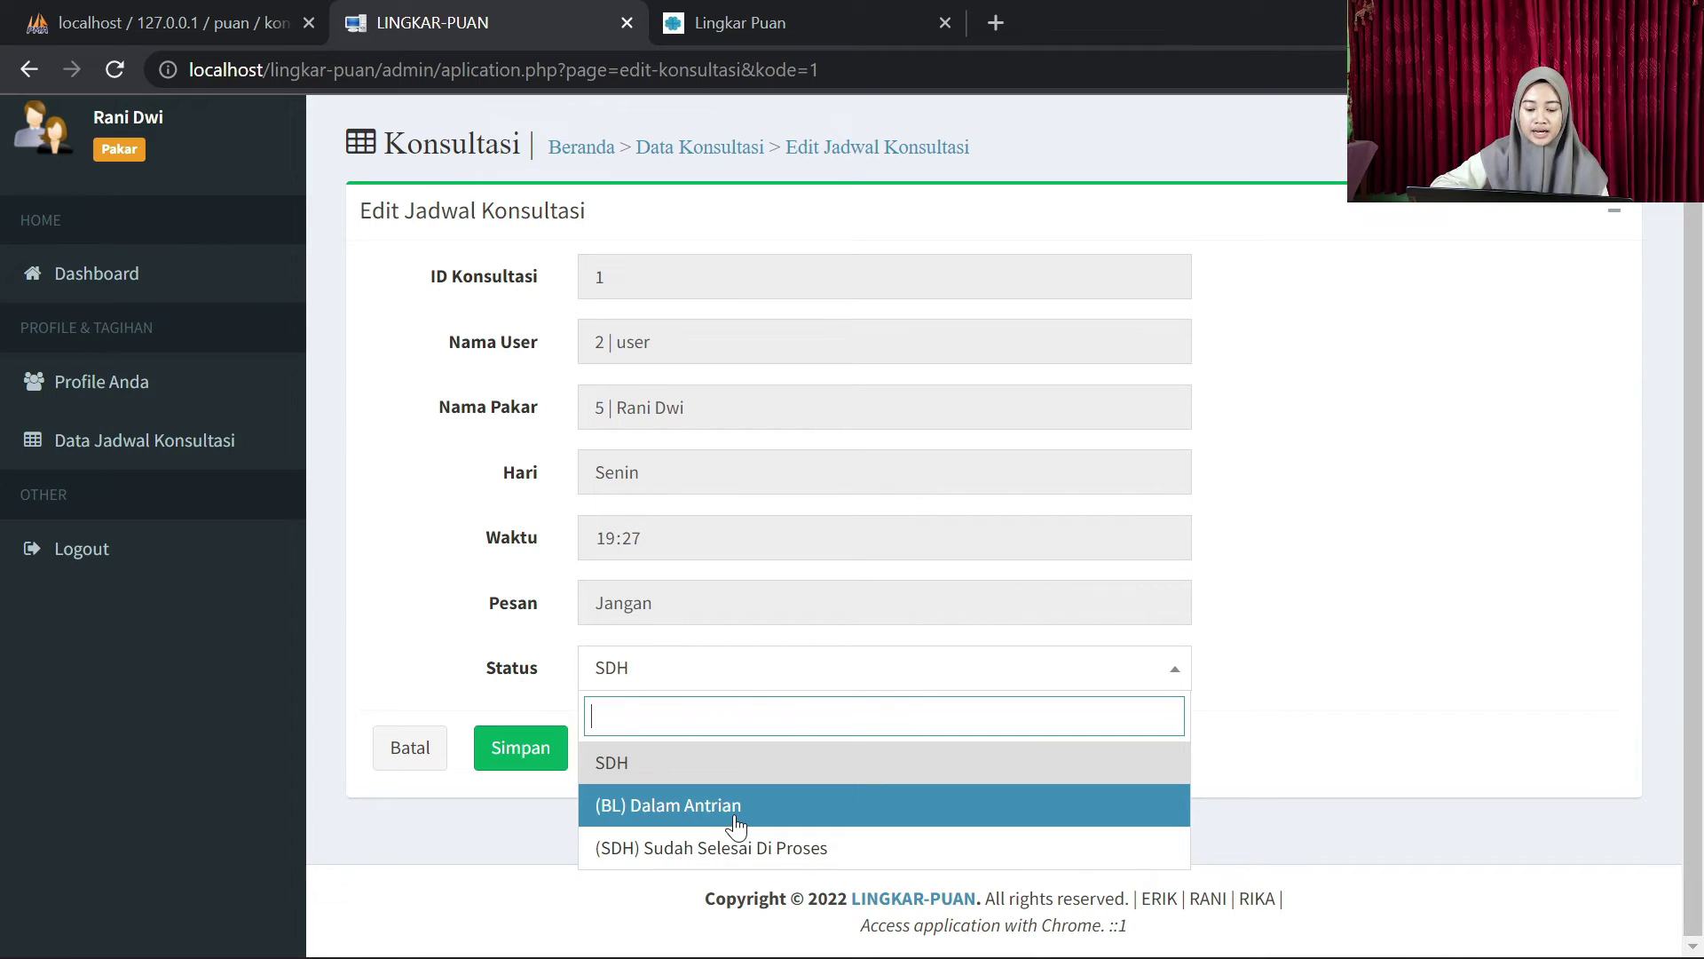
{"action": "left_click", "coordinate": [693, 807]}
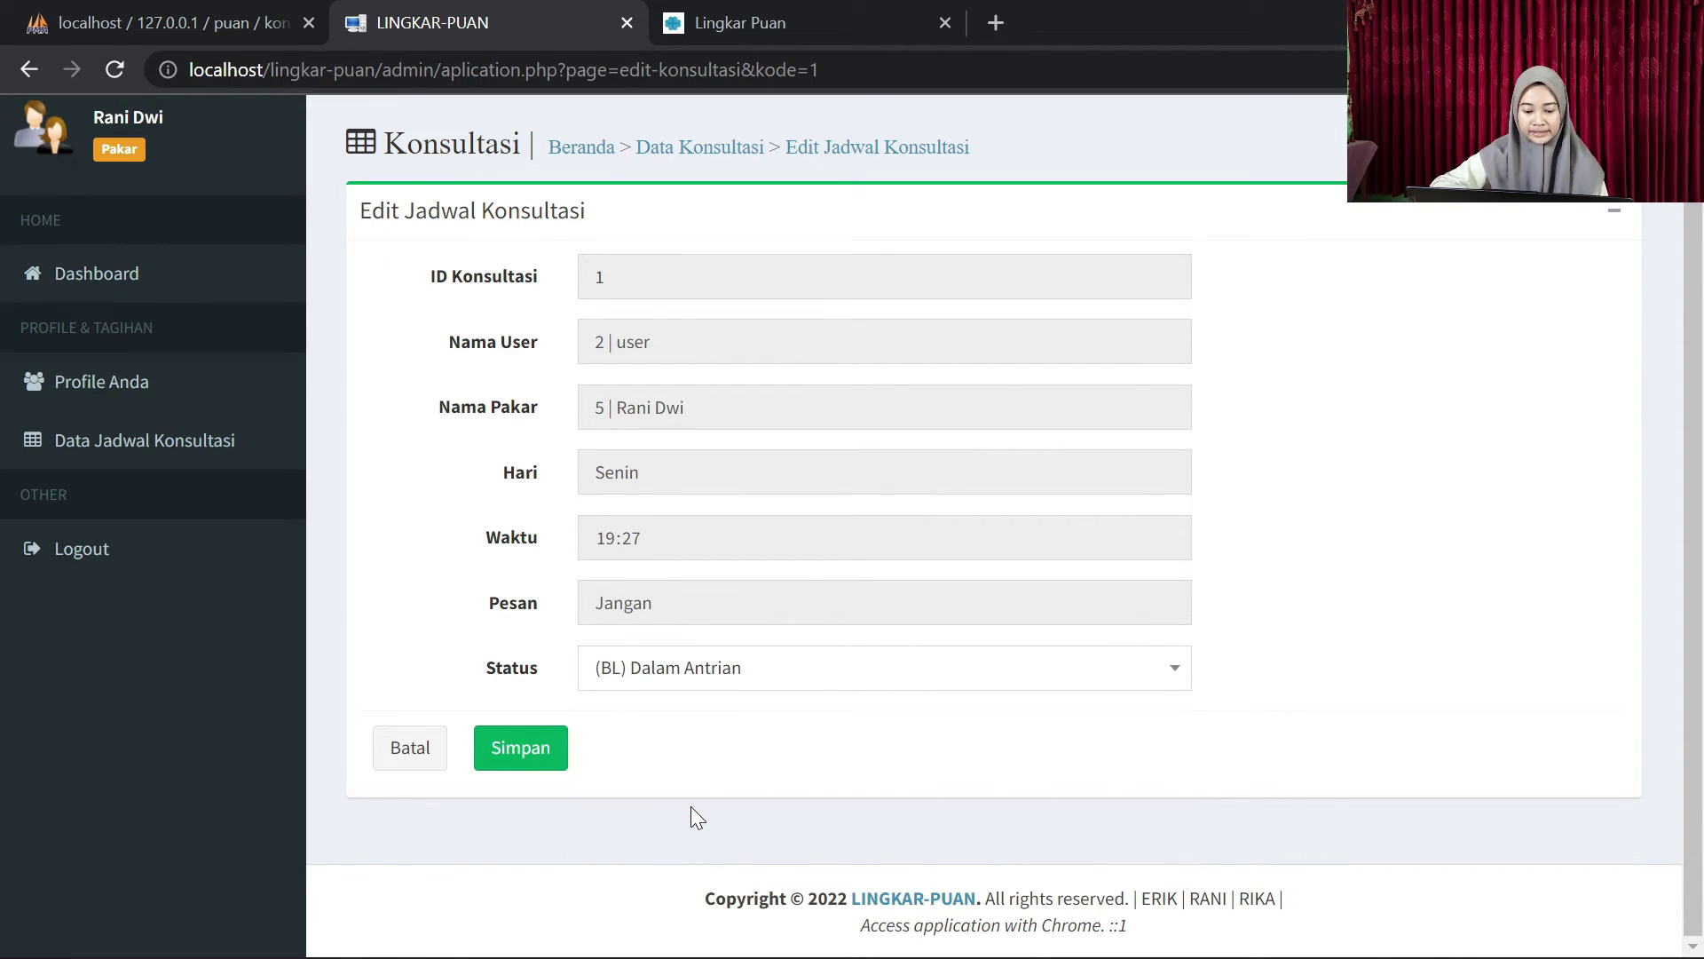
{"action": "left_click", "coordinate": [513, 759]}
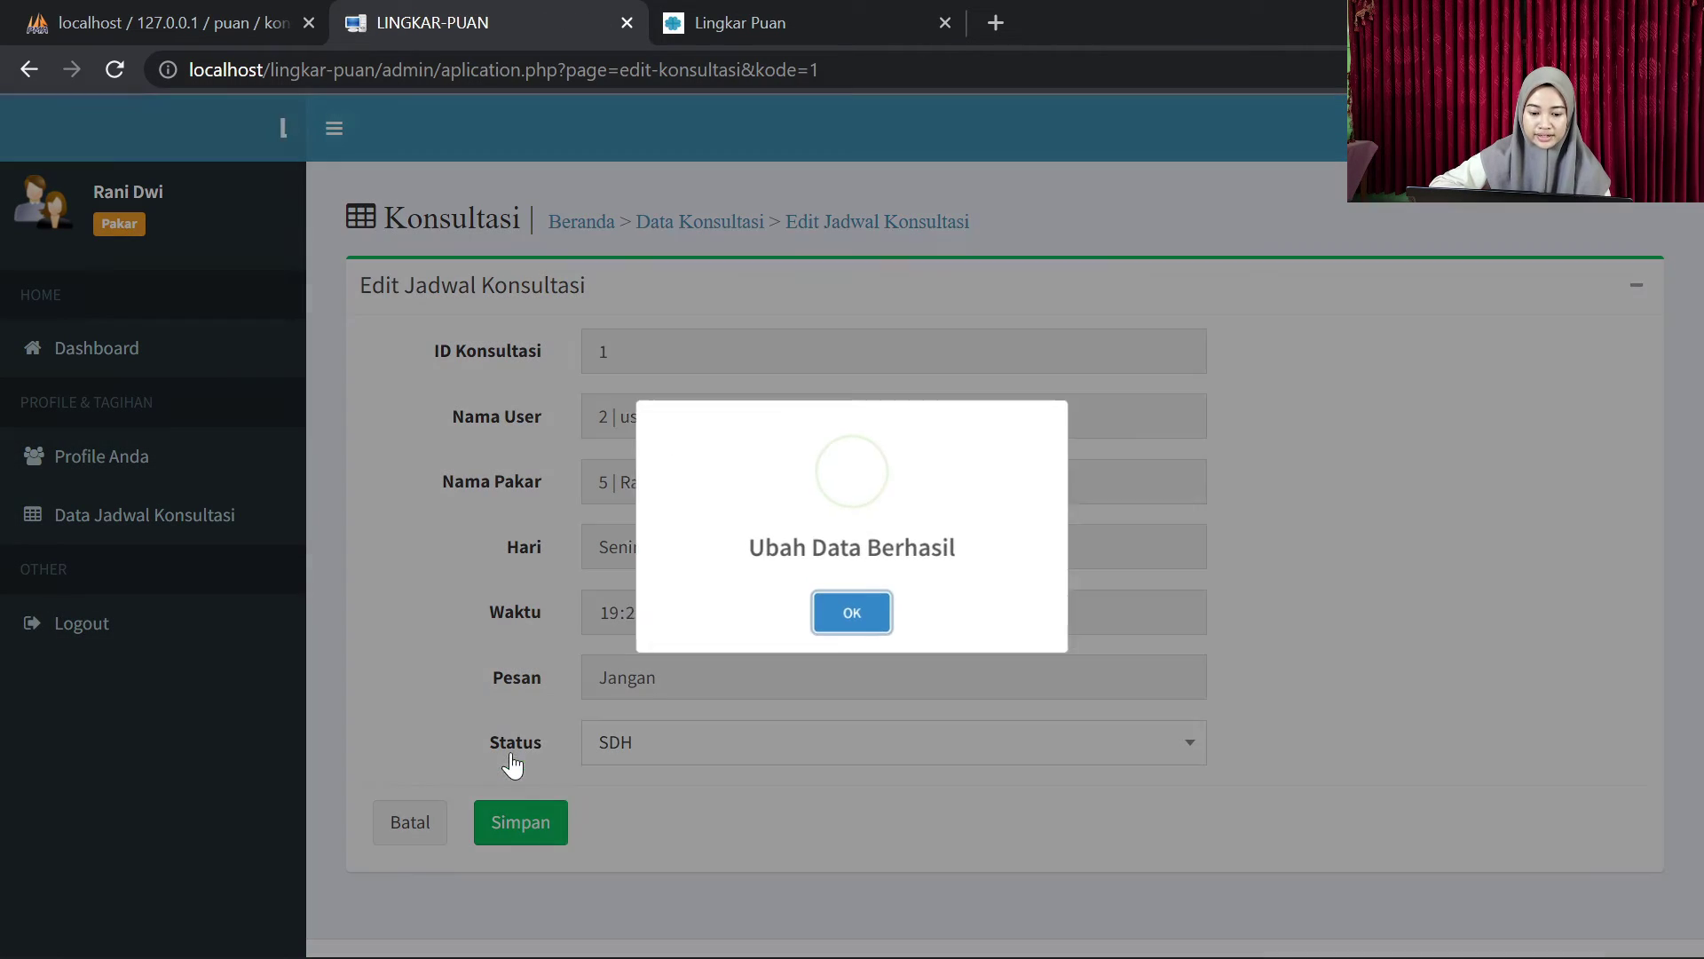
{"action": "left_click", "coordinate": [845, 613]}
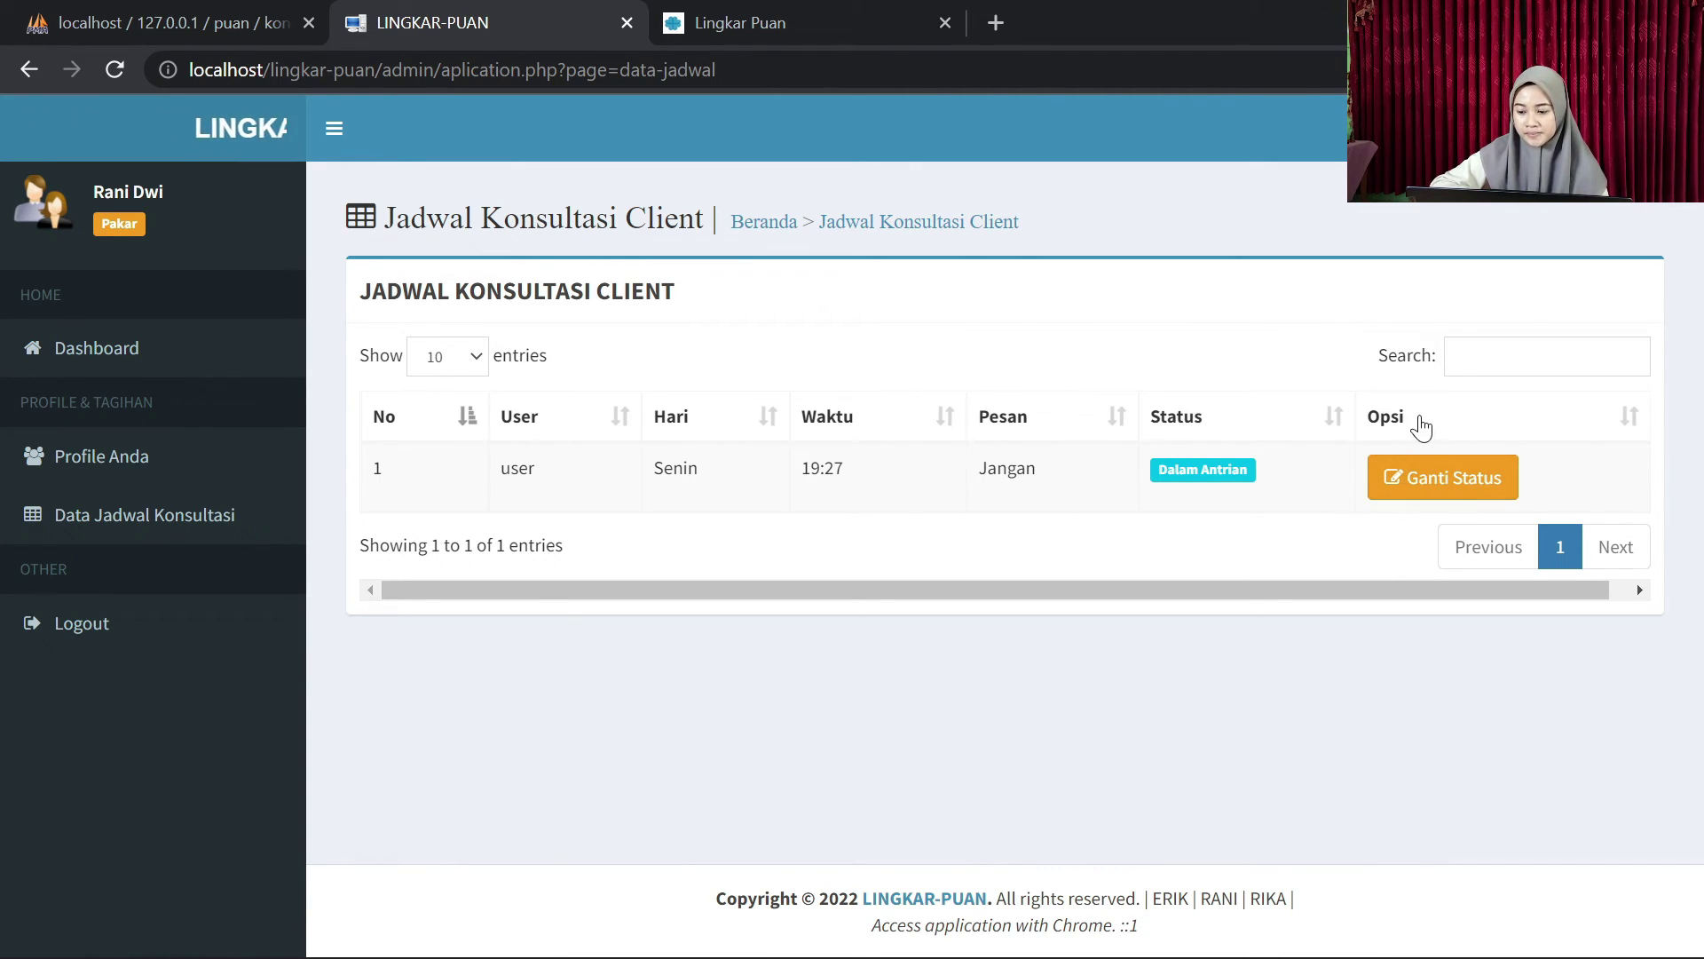
Step: Change consultation 1's status back to '(SDH) Sudah Selesai Di Proses' and save it
{"action": "left_click", "coordinate": [1465, 486]}
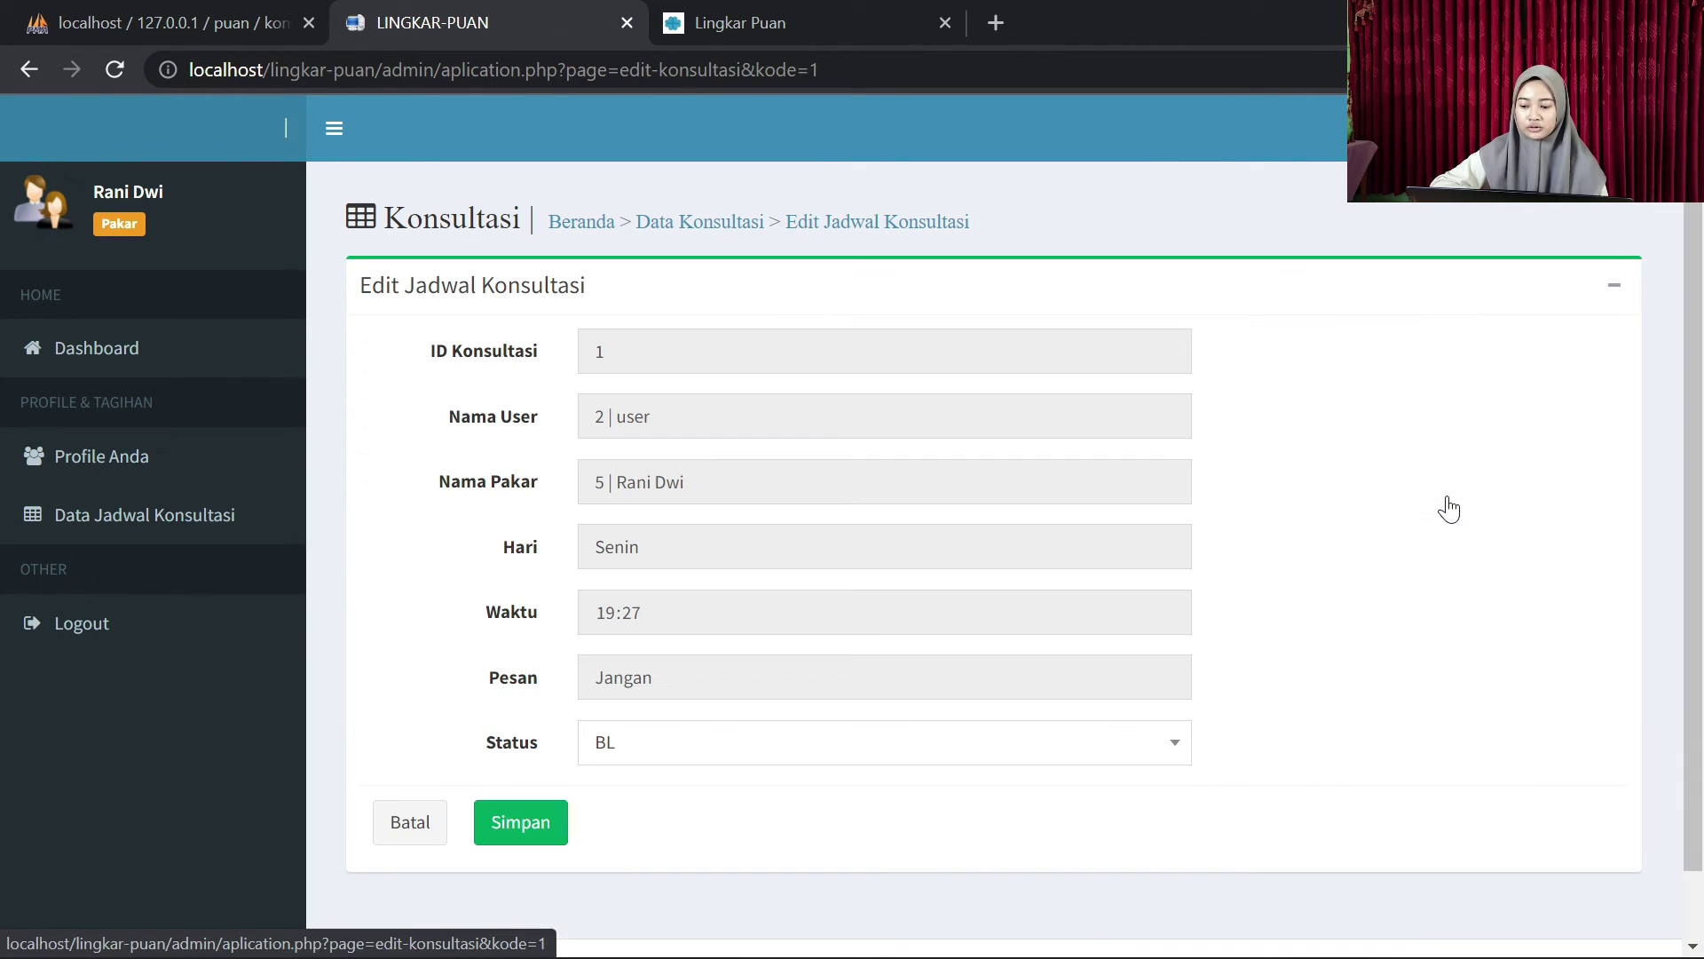
{"action": "left_click", "coordinate": [684, 756]}
{"action": "left_click", "coordinate": [711, 922]}
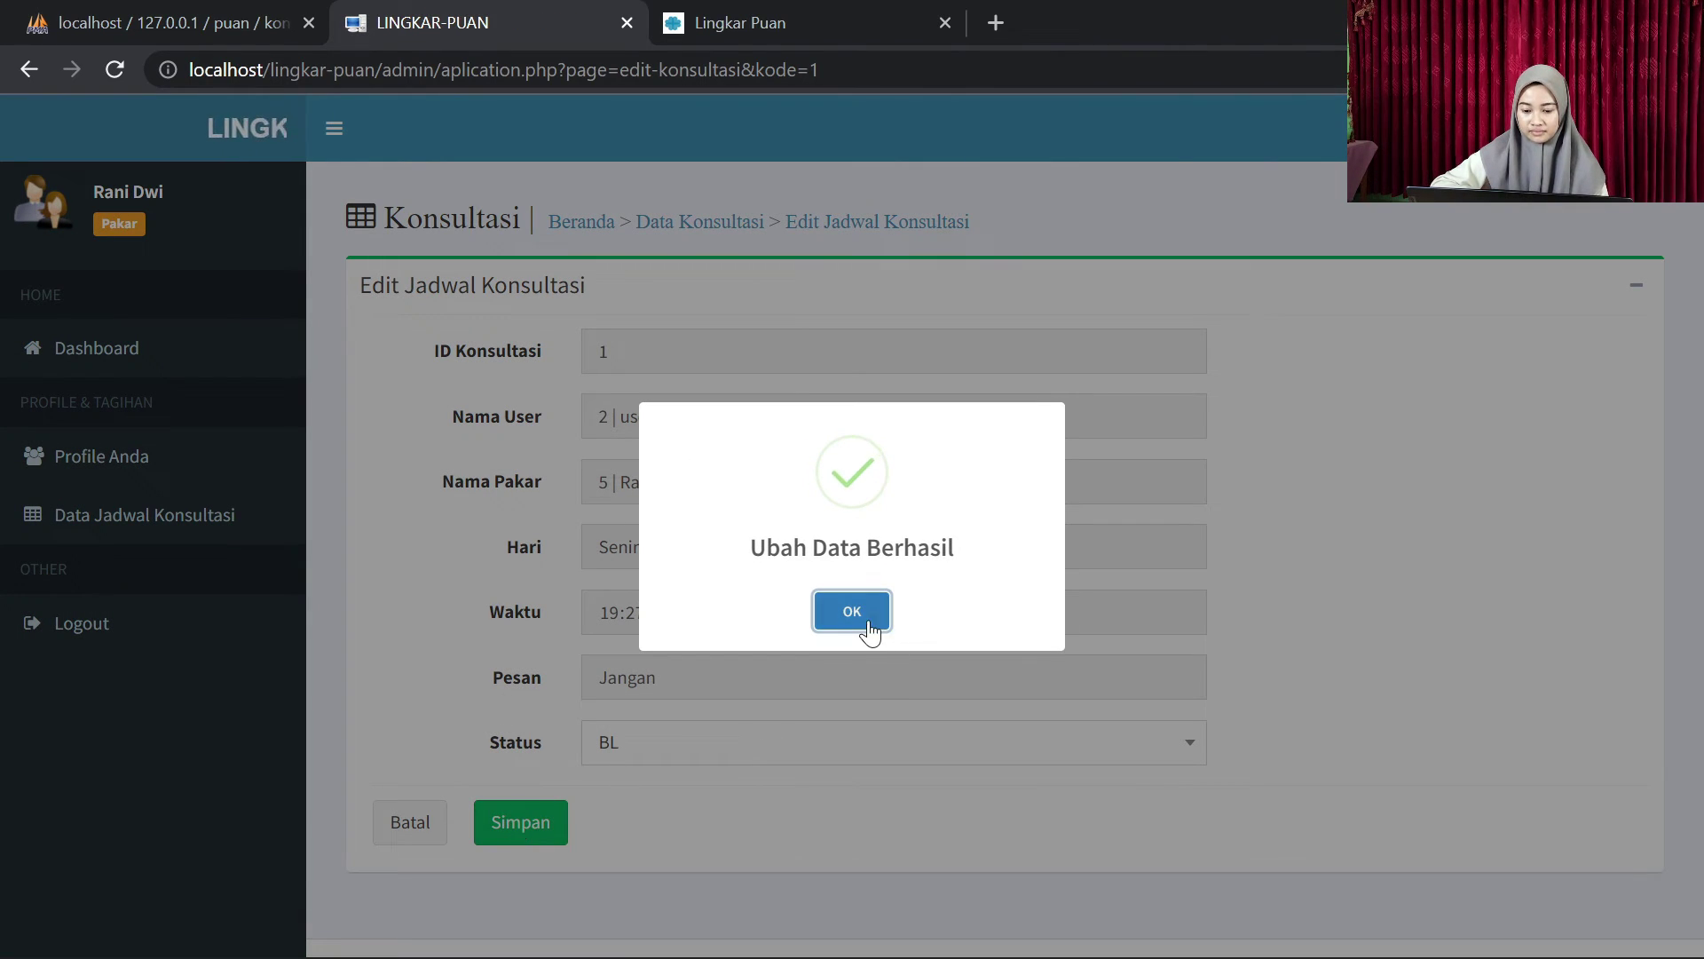
{"action": "left_click", "coordinate": [861, 620]}
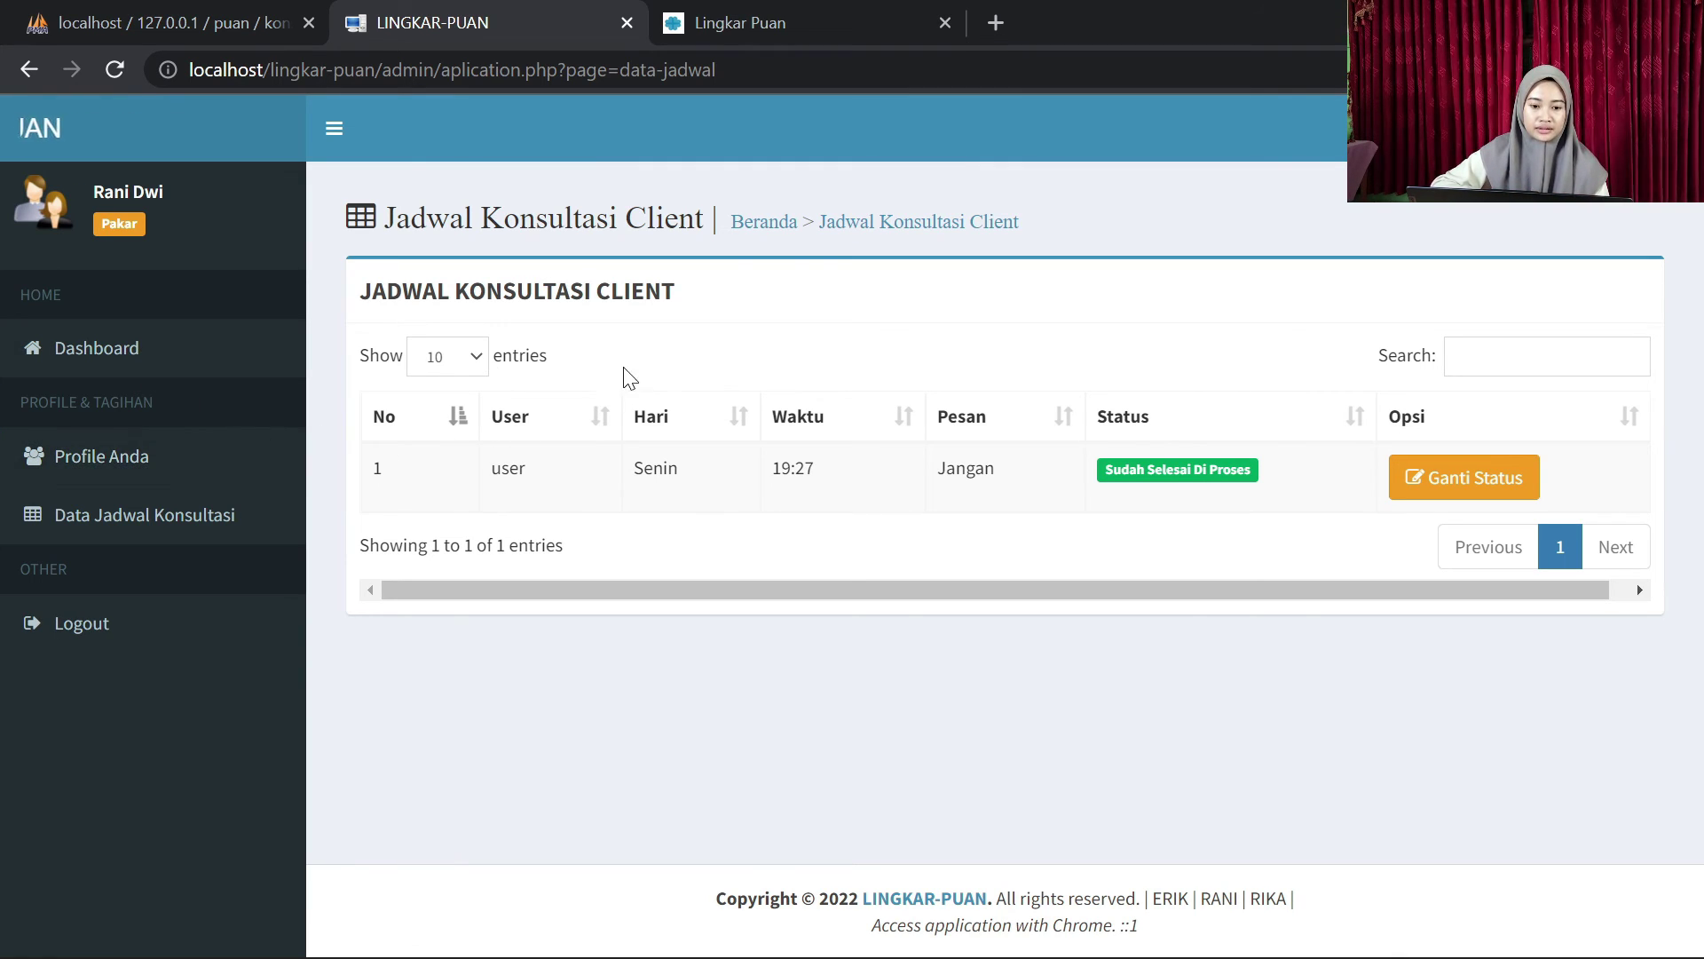
{"action": "left_click", "coordinate": [94, 478]}
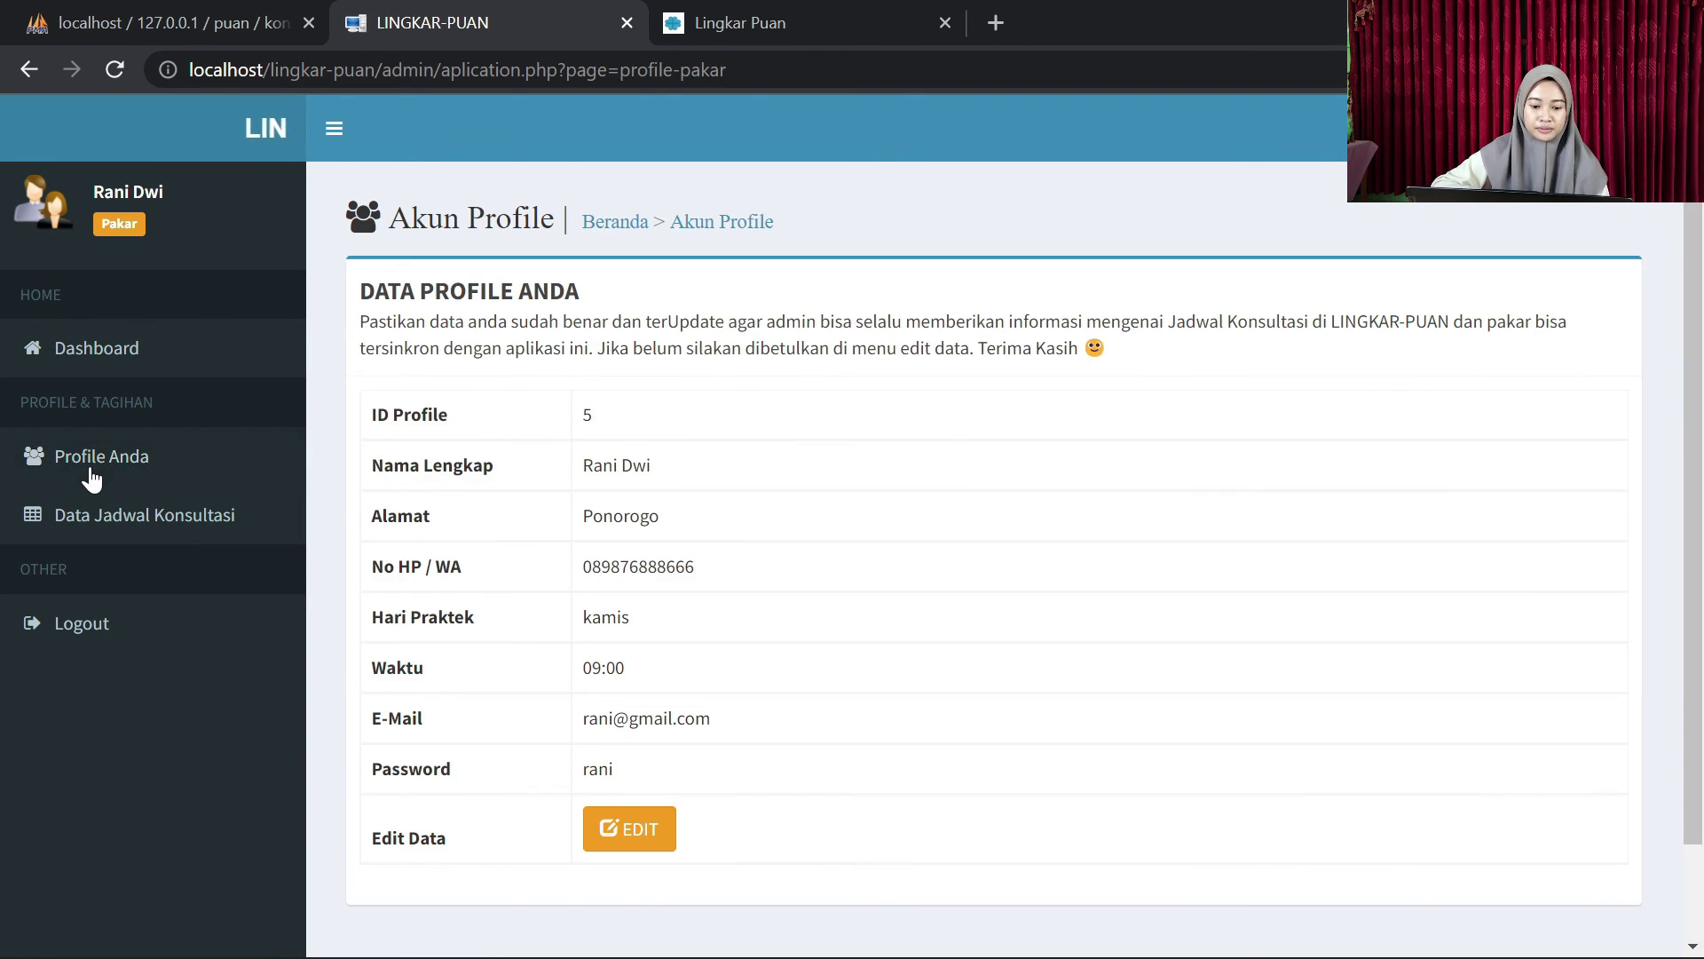
{"action": "scroll", "coordinate": [994, 532], "scroll_direction": "down", "scroll_amount": 2}
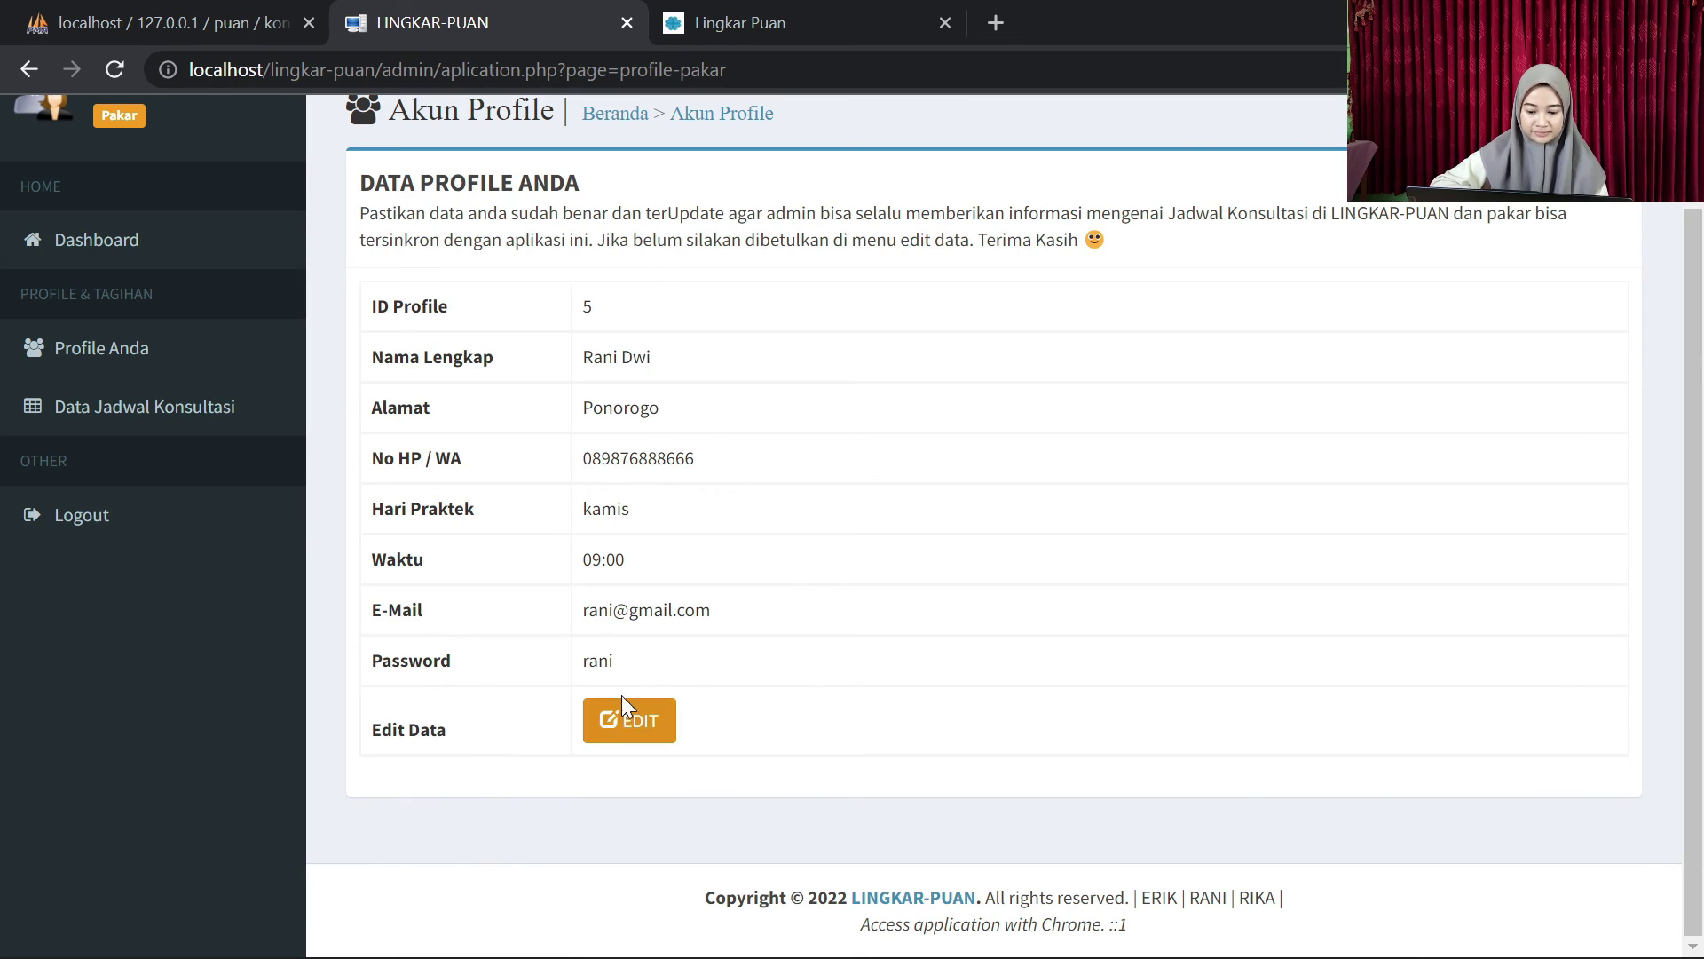
{"action": "left_click", "coordinate": [136, 418]}
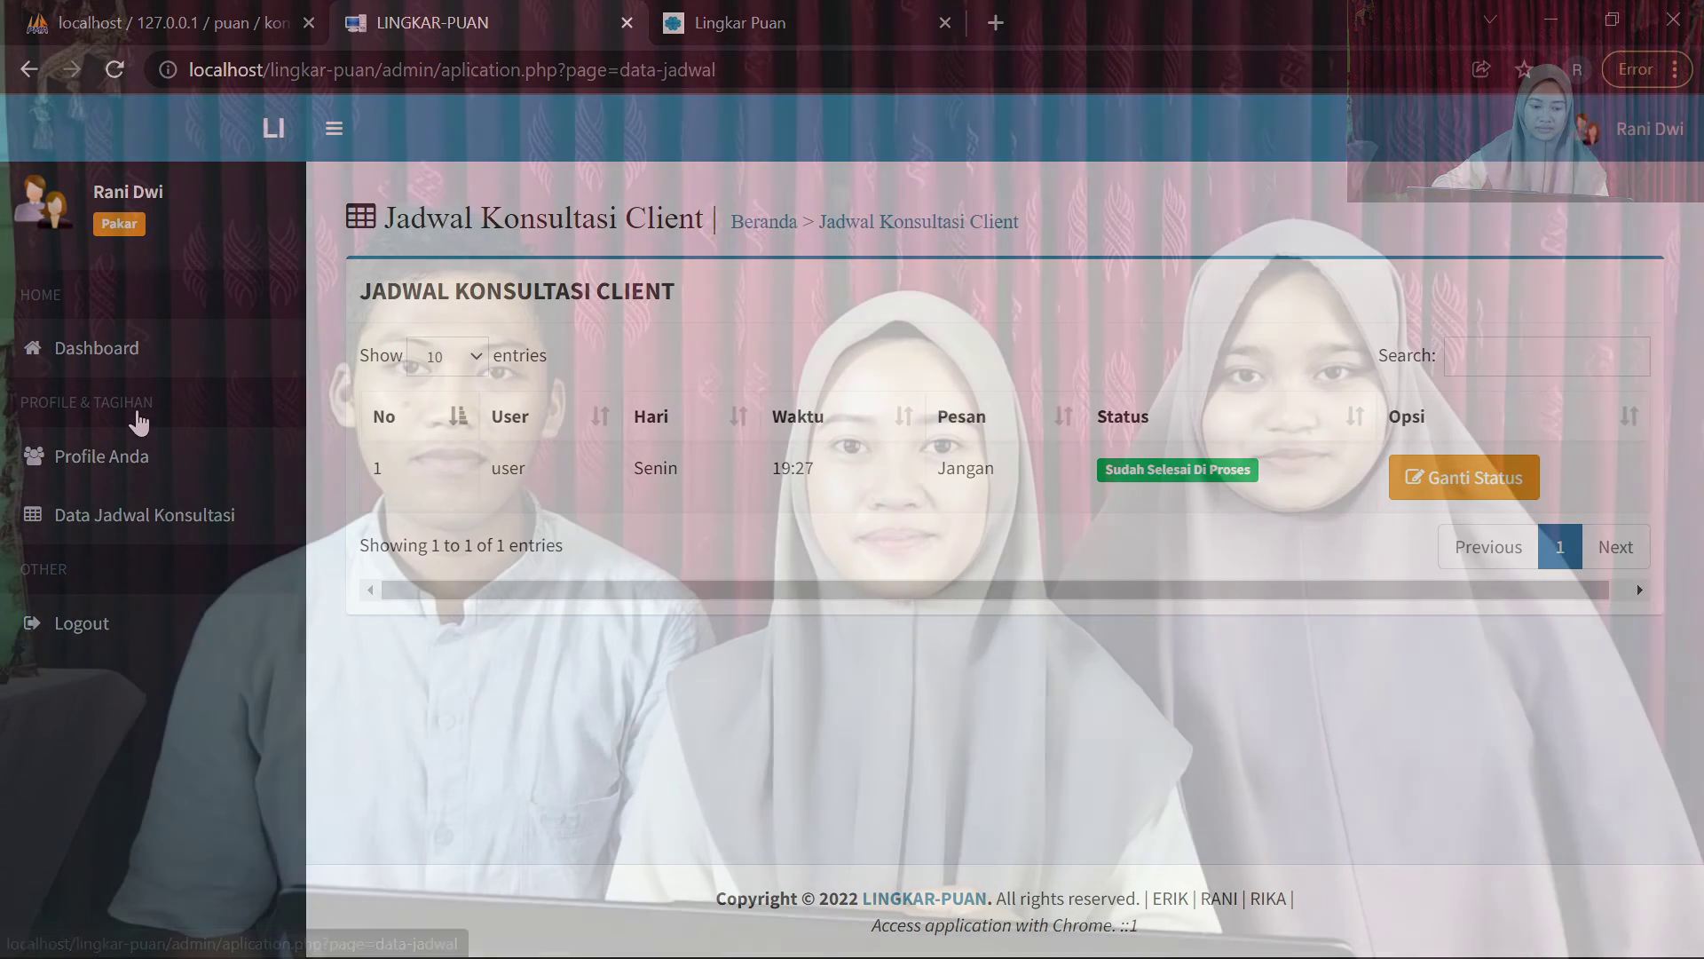